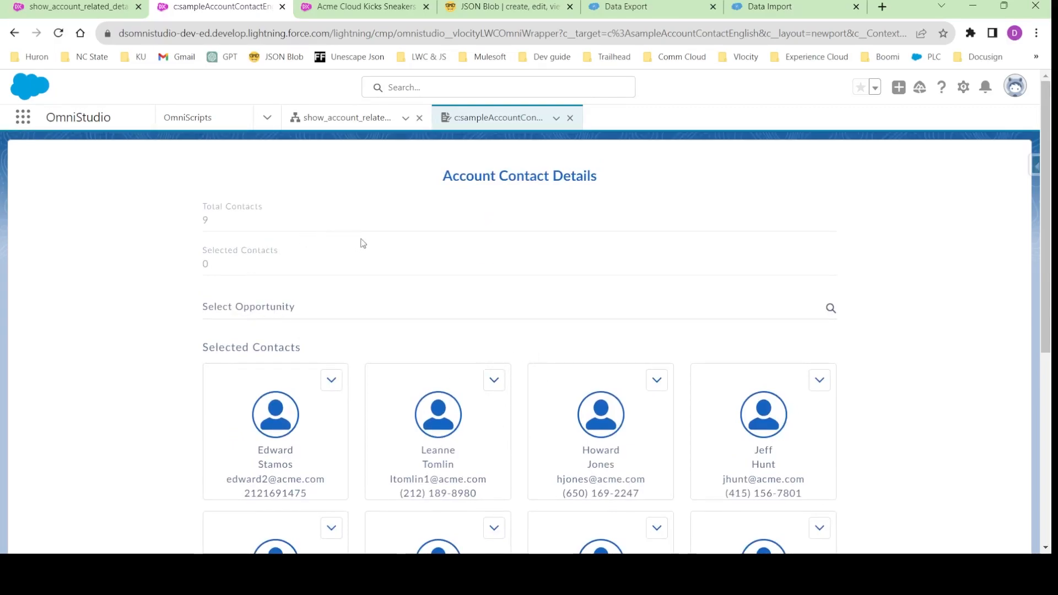
- Select the Acme Cloud Kicks Sneakers opportunity in the Account Contact Details form
{"action": "scroll", "coordinate": [455, 378], "scroll_direction": "down", "scroll_amount": 2}
{"action": "scroll", "coordinate": [457, 378], "scroll_direction": "up", "scroll_amount": 2}
{"action": "scroll", "coordinate": [453, 300], "scroll_direction": "down", "scroll_amount": 2}
{"action": "scroll", "coordinate": [441, 342], "scroll_direction": "up", "scroll_amount": 2}
{"action": "left_click", "coordinate": [390, 305]}
{"action": "left_click", "coordinate": [388, 355]}
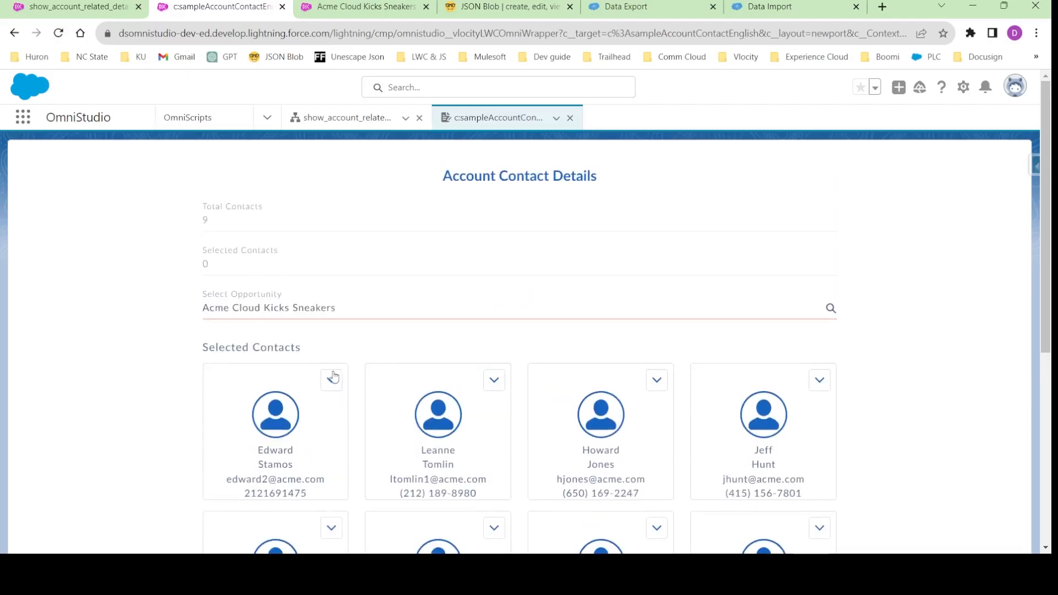
- Select four contact cards: the first three in the first row and the second one in the second row
{"action": "left_click", "coordinate": [440, 469]}
{"action": "left_click", "coordinate": [309, 462]}
{"action": "left_click", "coordinate": [640, 446]}
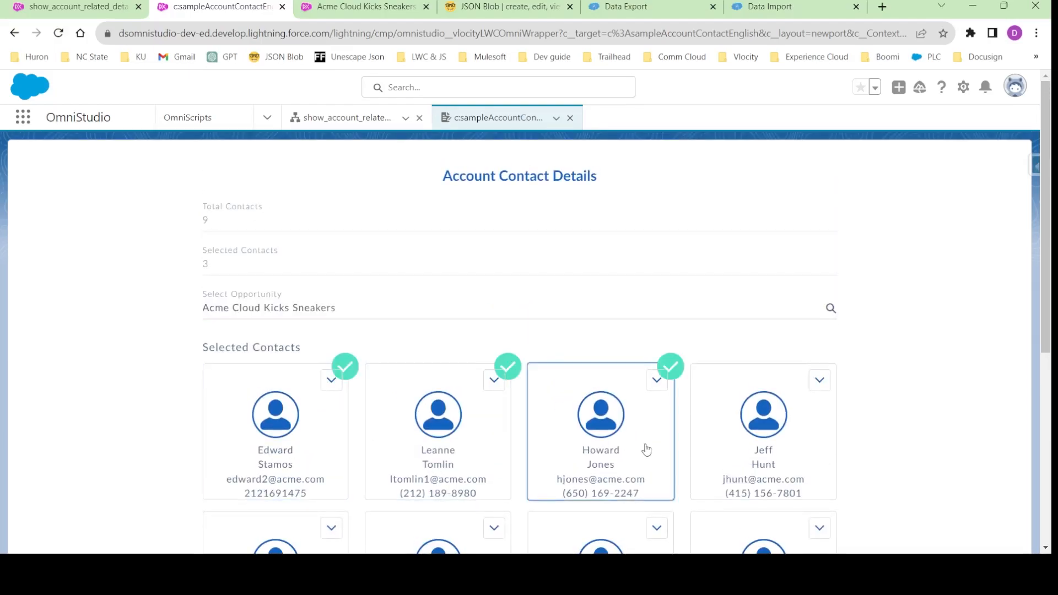
{"action": "scroll", "coordinate": [474, 474], "scroll_direction": "down", "scroll_amount": 2}
{"action": "left_click", "coordinate": [446, 479]}
{"action": "scroll", "coordinate": [447, 473], "scroll_direction": "up", "scroll_amount": 2}
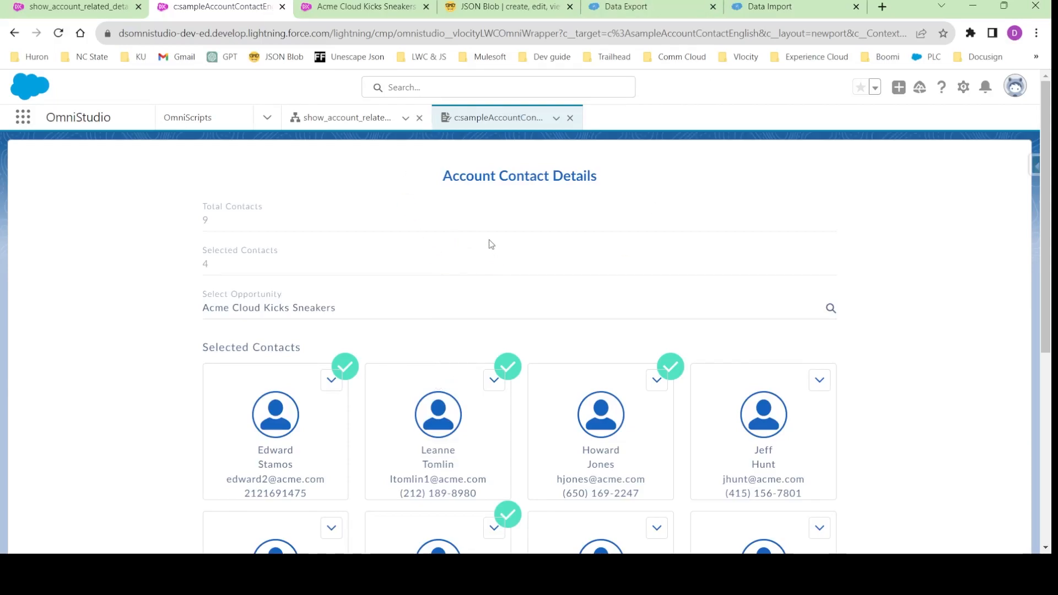
- Create an OmniScript named Sample Add Opportunity Contact Roles with type Sample and subtype OpptyContactRole
{"action": "left_click", "coordinate": [206, 117]}
{"action": "left_click", "coordinate": [948, 165]}
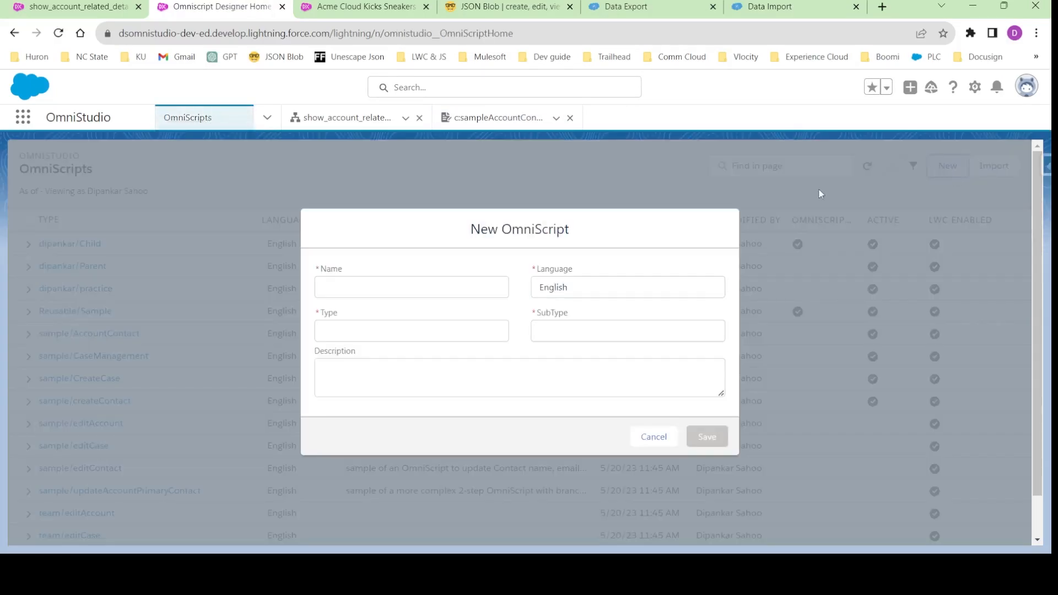
{"action": "left_click", "coordinate": [365, 287]}
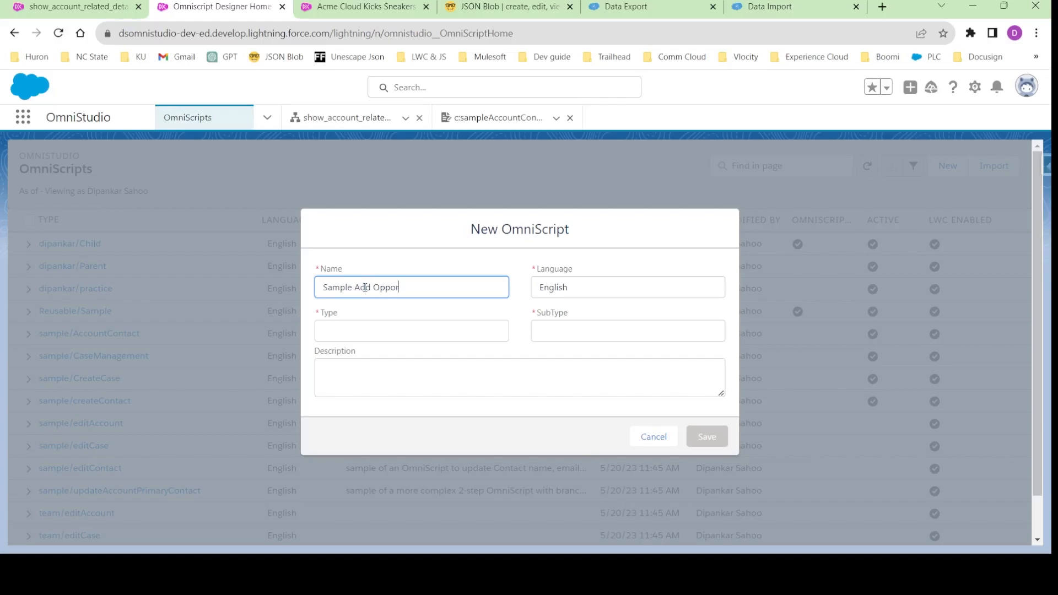
{"action": "type", "text": "tunity Contact Roles"}
{"action": "left_click", "coordinate": [351, 325]}
{"action": "type", "text": "Sam"}
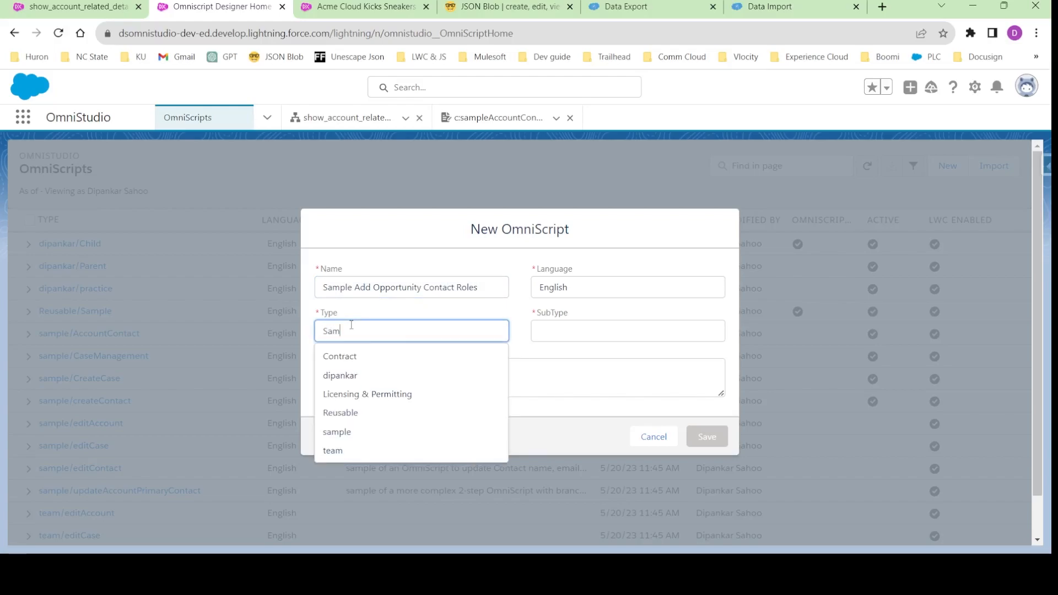
{"action": "type", "text": "ple"}
{"action": "left_click", "coordinate": [535, 325]}
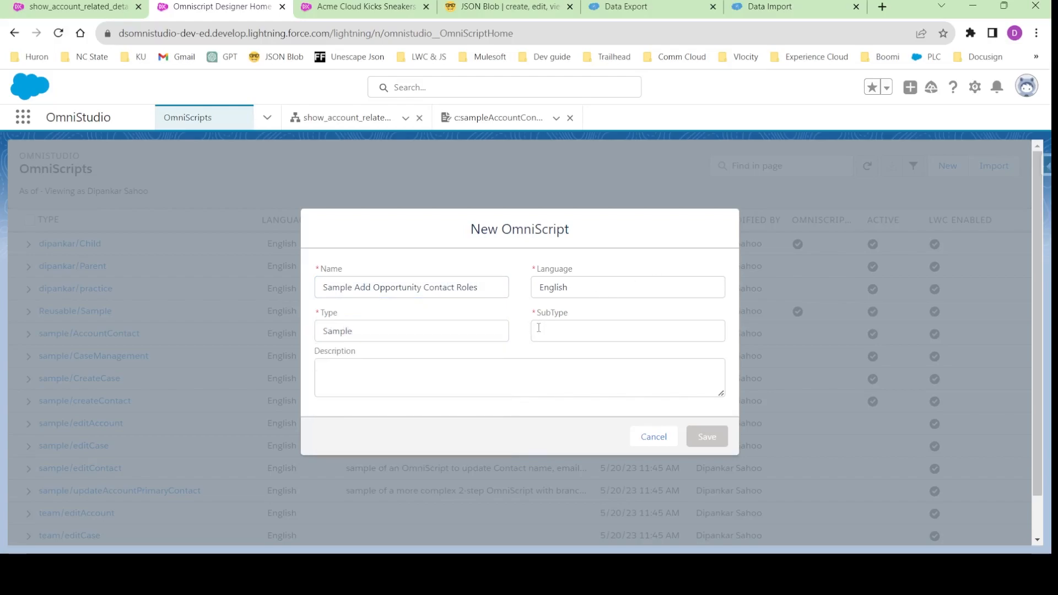
{"action": "type", "text": "Oppor"}
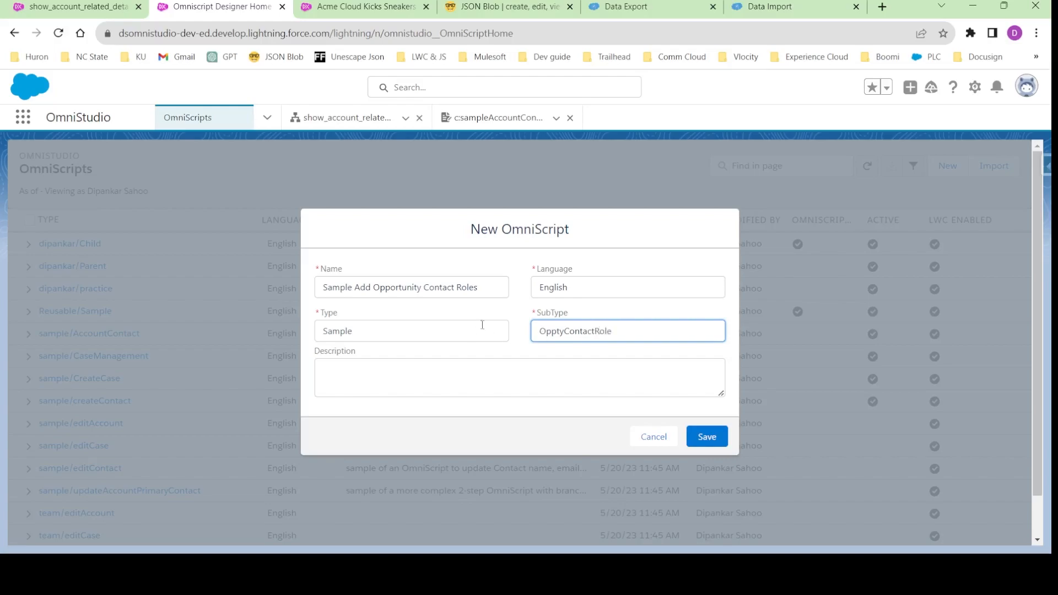
{"action": "left_click", "coordinate": [711, 435]}
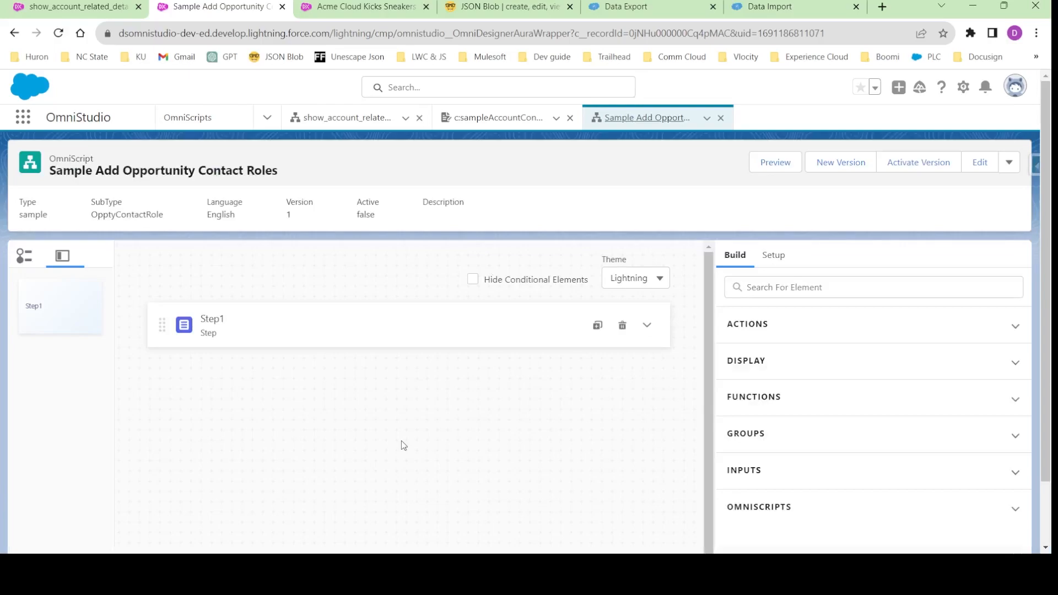
- Check the existing form's heading and set the field label of Step1 to Contact Details in the new OmniScript
{"action": "left_click", "coordinate": [458, 337]}
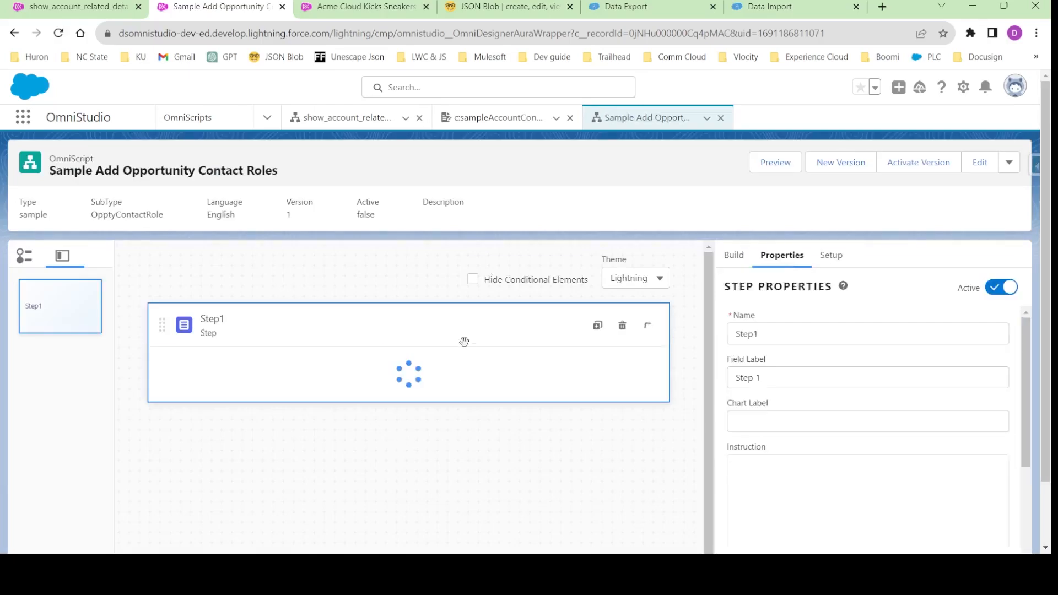
{"action": "left_click", "coordinate": [452, 118]}
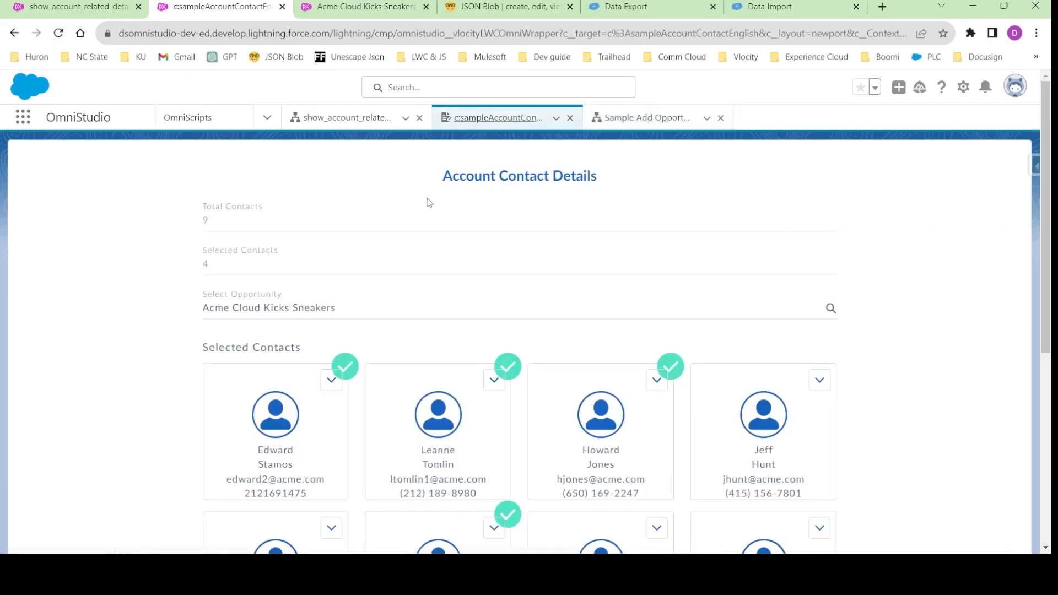
{"action": "left_click_drag", "start_coordinate": [446, 176], "coordinate": [593, 183]}
{"action": "left_click", "coordinate": [639, 117]}
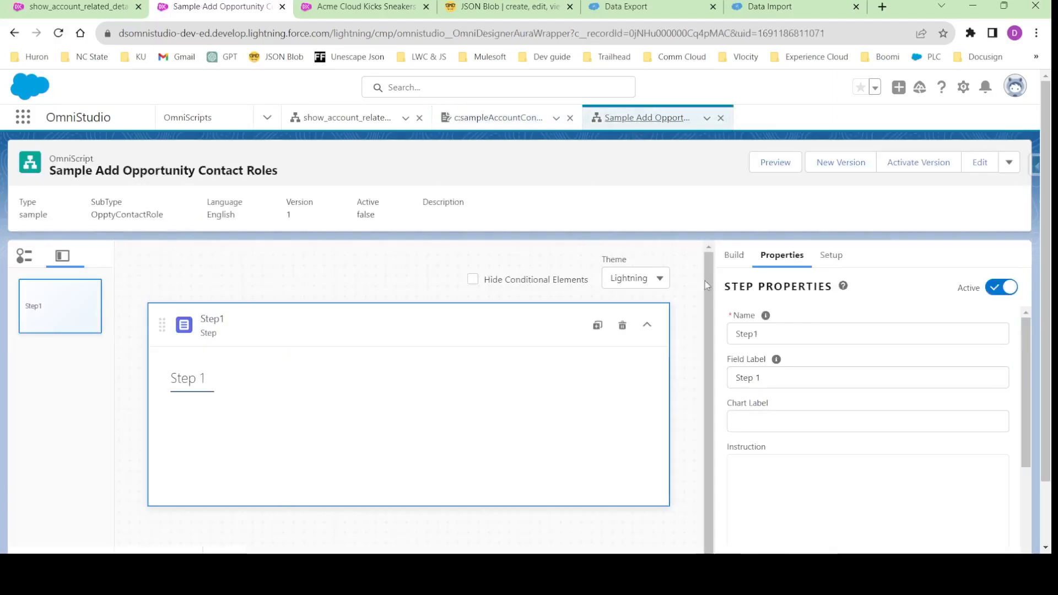
{"action": "double_click", "coordinate": [752, 377]}
{"action": "type", "text": "COntacts"}
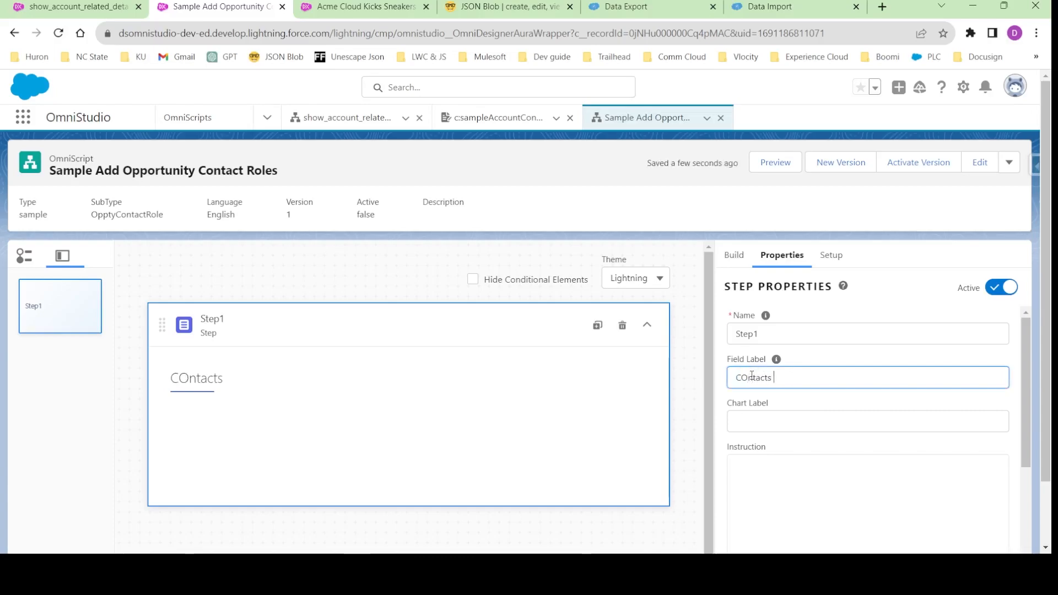
{"action": "key", "text": "ctrl+a"}
{"action": "key", "text": "BackSpace"}
{"action": "type", "text": "COntact"}
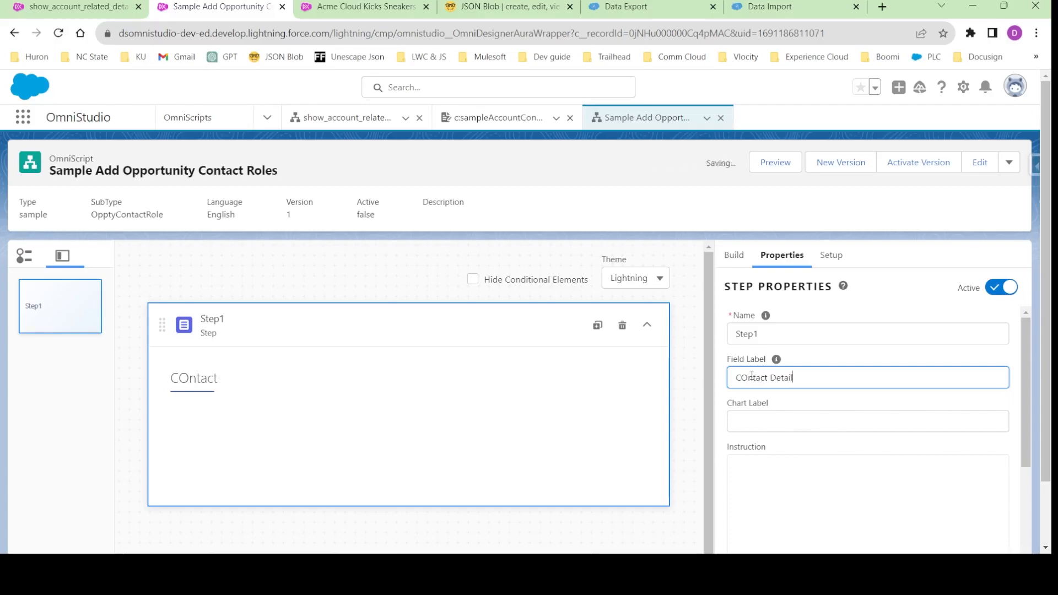
{"action": "key", "text": "BackSpace"}
{"action": "type", "text": "o"}
{"action": "left_click", "coordinate": [832, 406]}
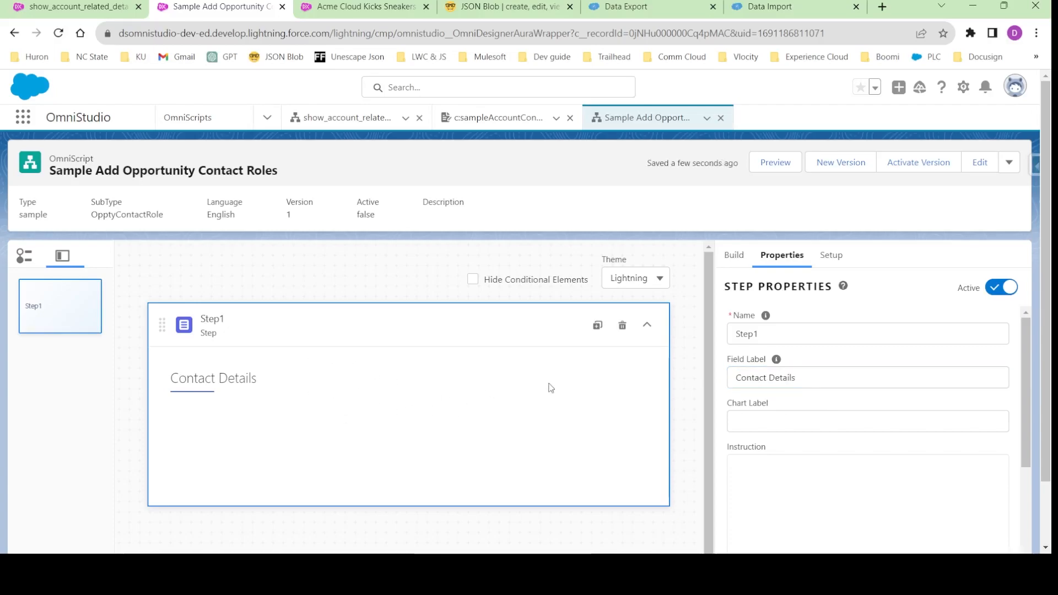
- Search the available elements for "Look" to find the Lookup input, clear the search and collapse Step1
{"action": "left_click", "coordinate": [734, 255]}
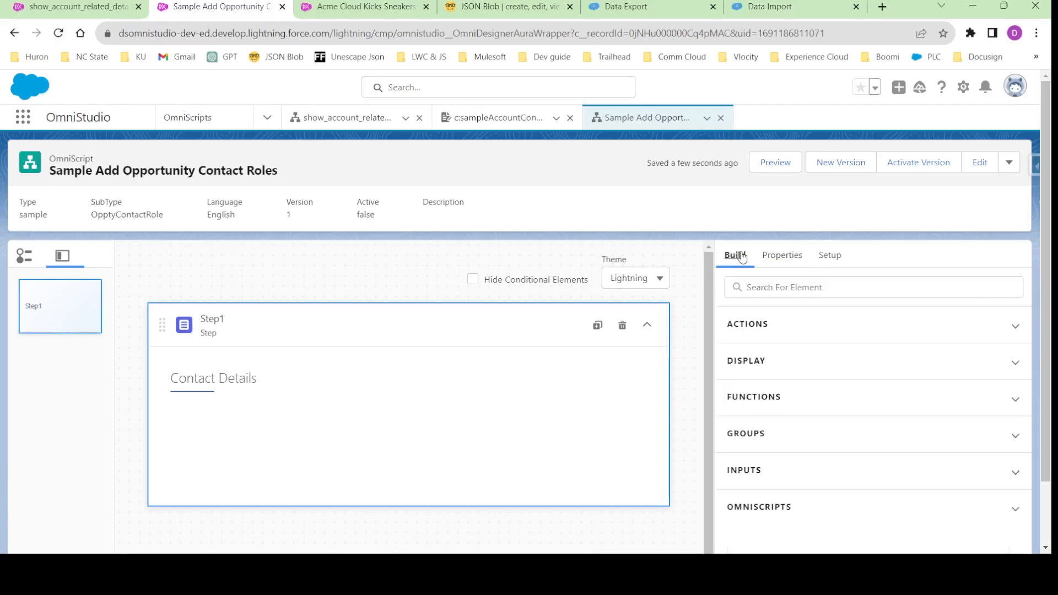
{"action": "left_click", "coordinate": [767, 293]}
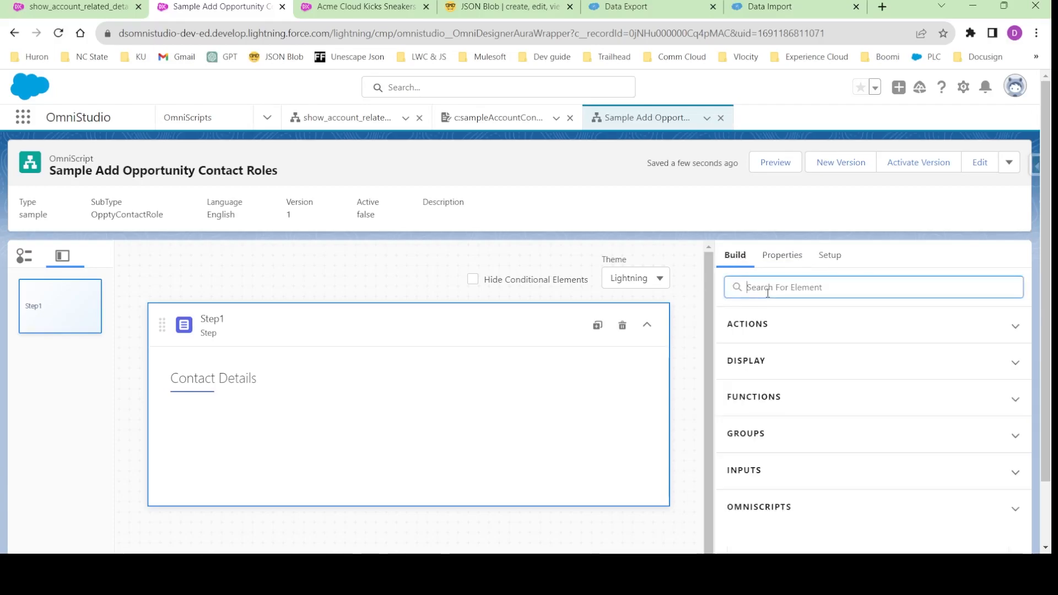
{"action": "type", "text": "Look"}
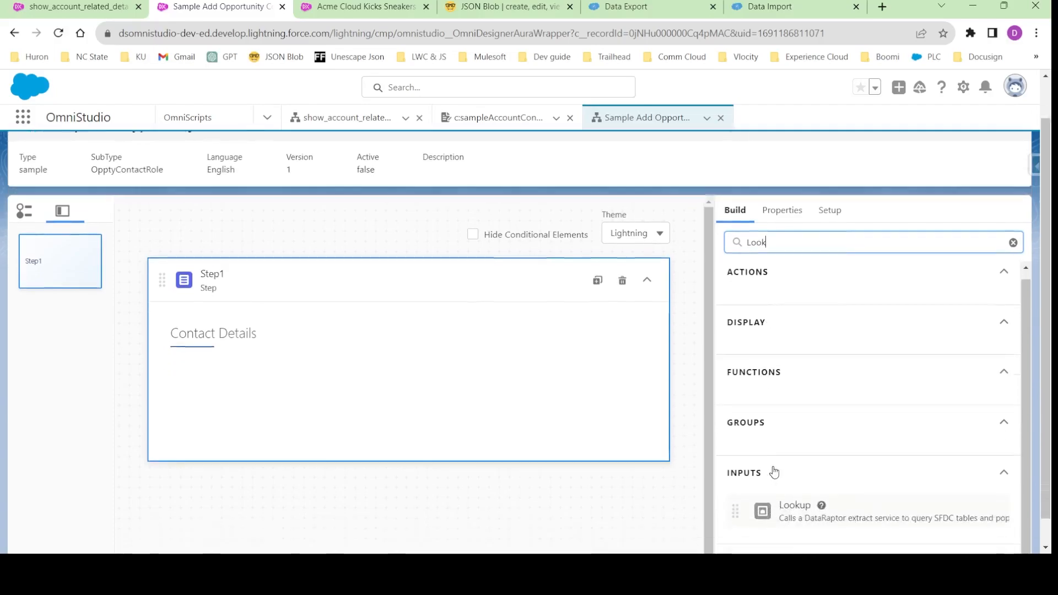
{"action": "scroll", "coordinate": [772, 472], "scroll_direction": "down", "scroll_amount": 2}
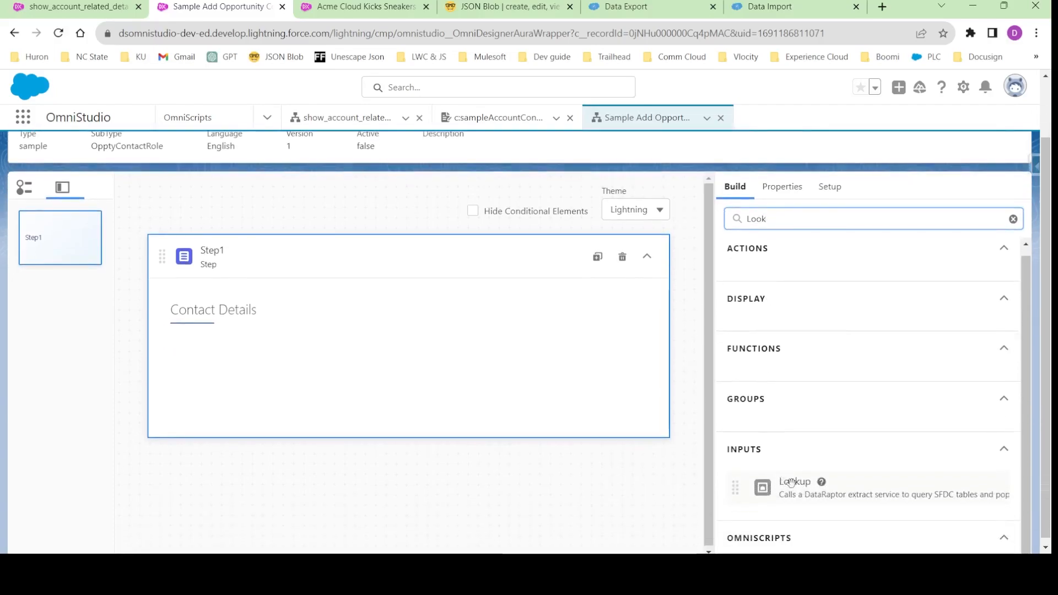
{"action": "double_click", "coordinate": [755, 218]}
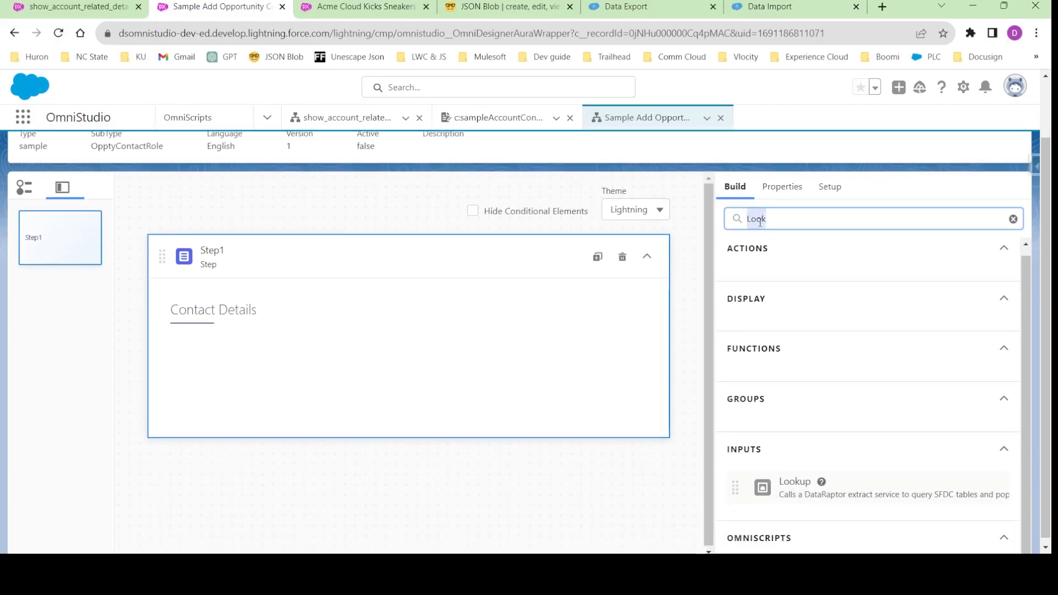
{"action": "scroll", "coordinate": [754, 257], "scroll_direction": "up", "scroll_amount": 2}
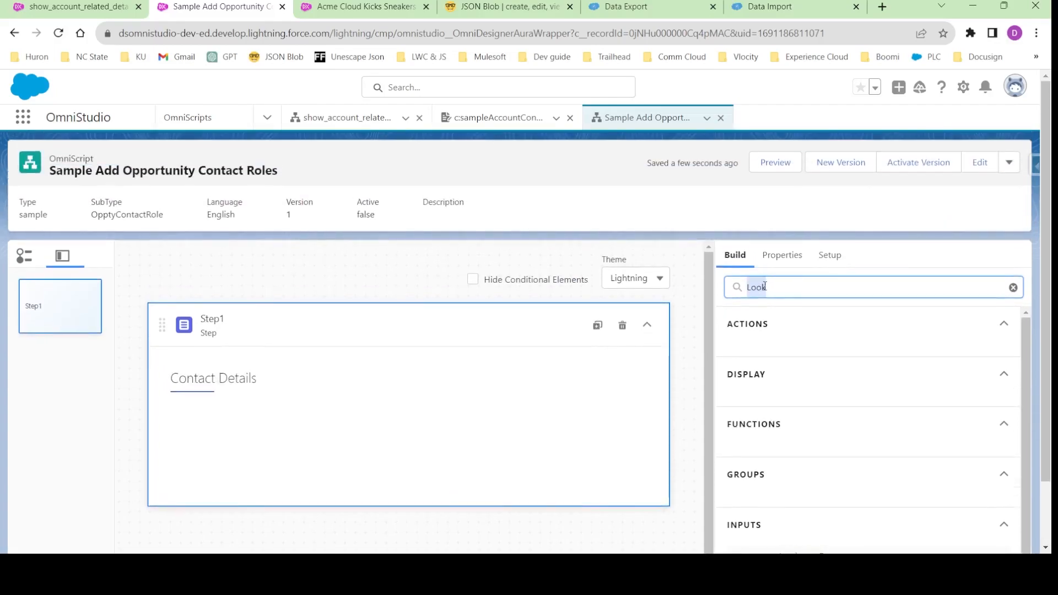
{"action": "key", "text": "BackSpace"}
{"action": "left_click", "coordinate": [646, 325]}
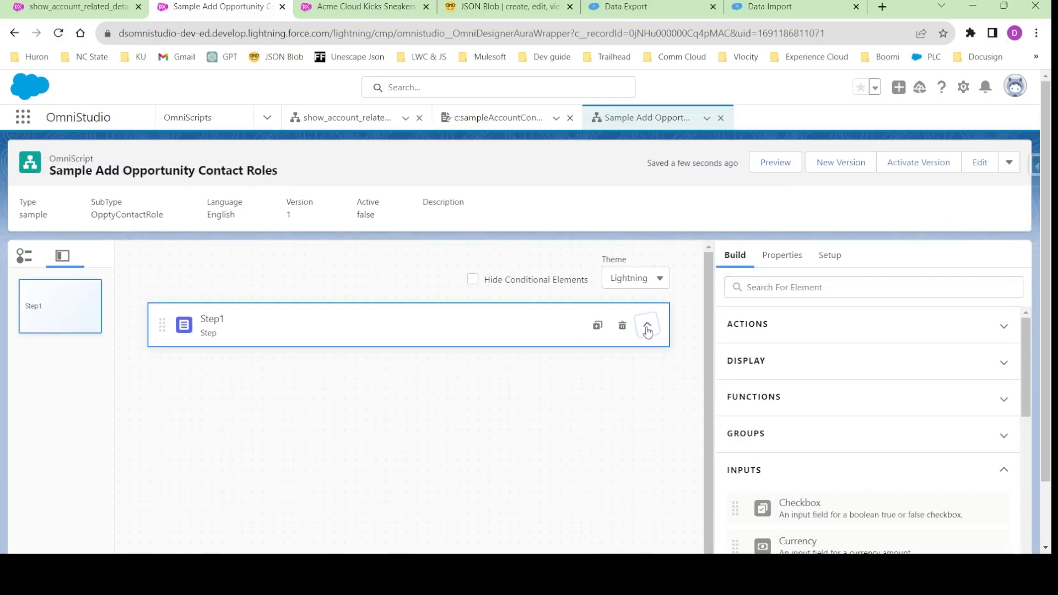
- Review the contact cards in the existing form and open the show_account_related_details OmniScript in preview mode
{"action": "left_click", "coordinate": [493, 117]}
{"action": "scroll", "coordinate": [324, 355], "scroll_direction": "down", "scroll_amount": 6}
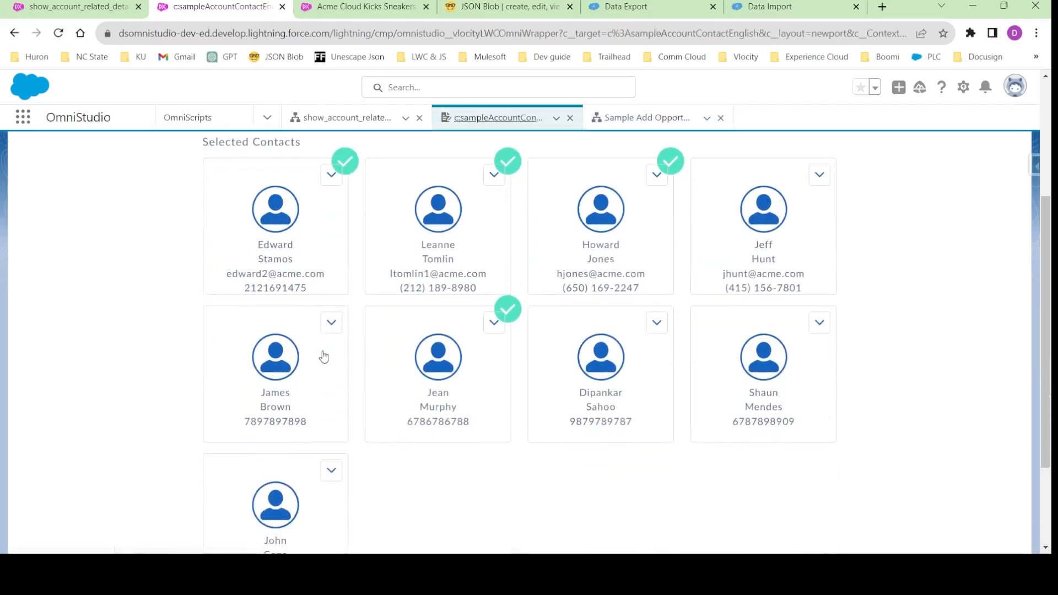
{"action": "scroll", "coordinate": [451, 344], "scroll_direction": "up", "scroll_amount": 6}
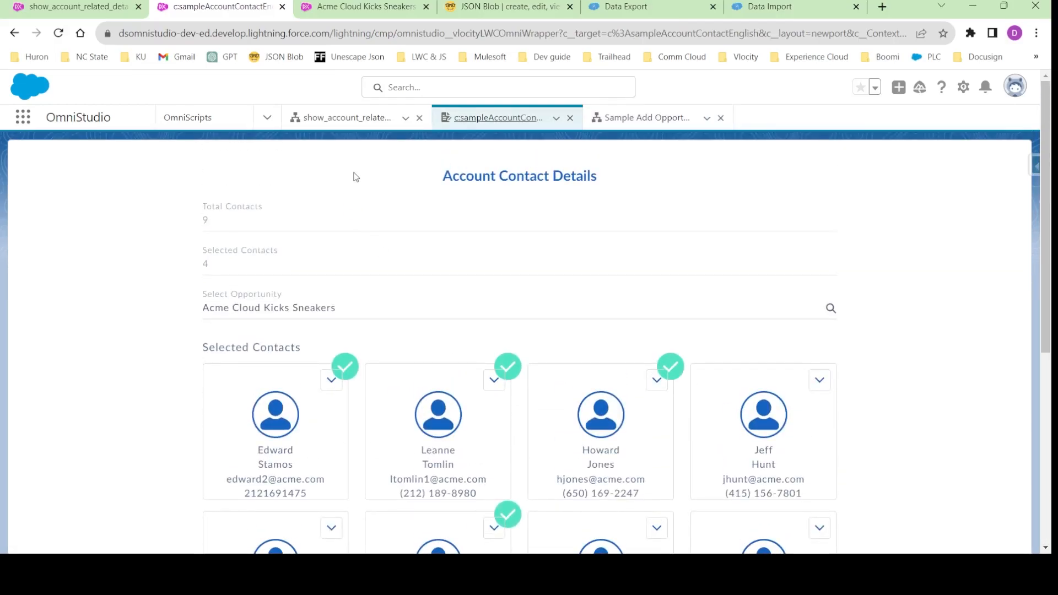
{"action": "left_click", "coordinate": [349, 122]}
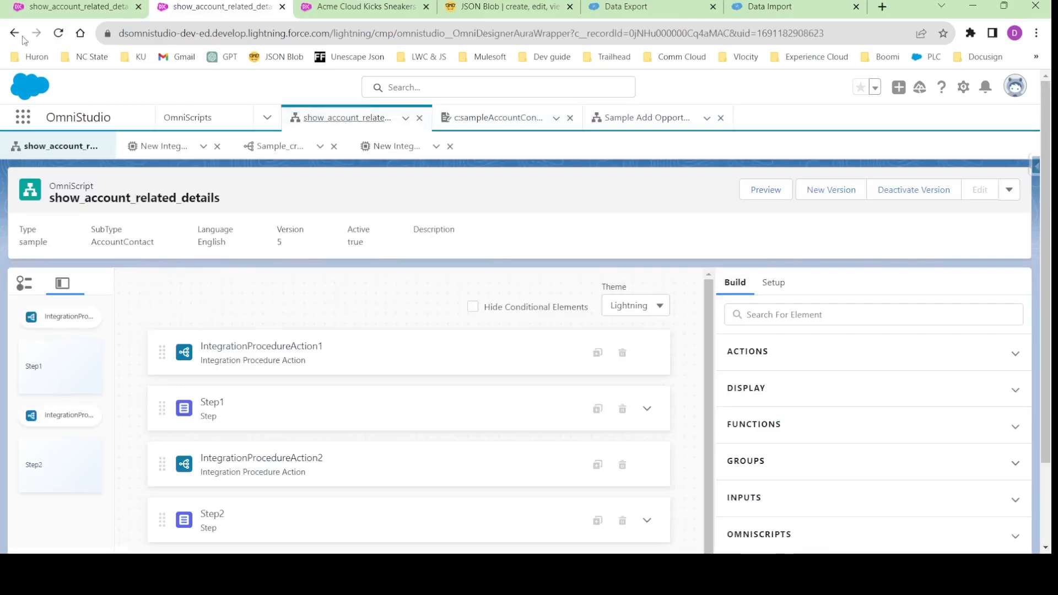
{"action": "left_click", "coordinate": [763, 190]}
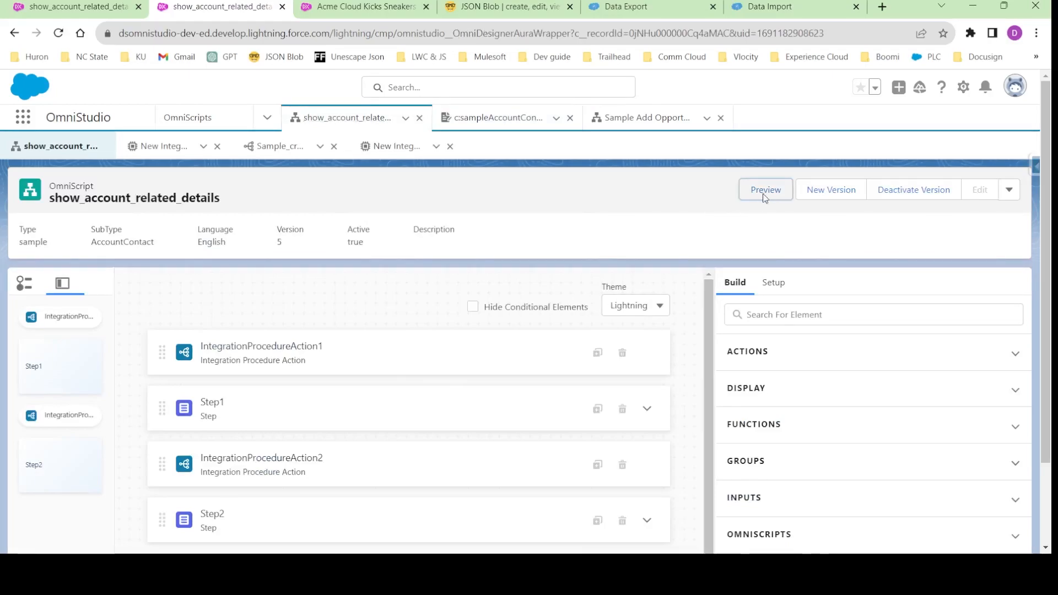
{"action": "left_click", "coordinate": [431, 308]}
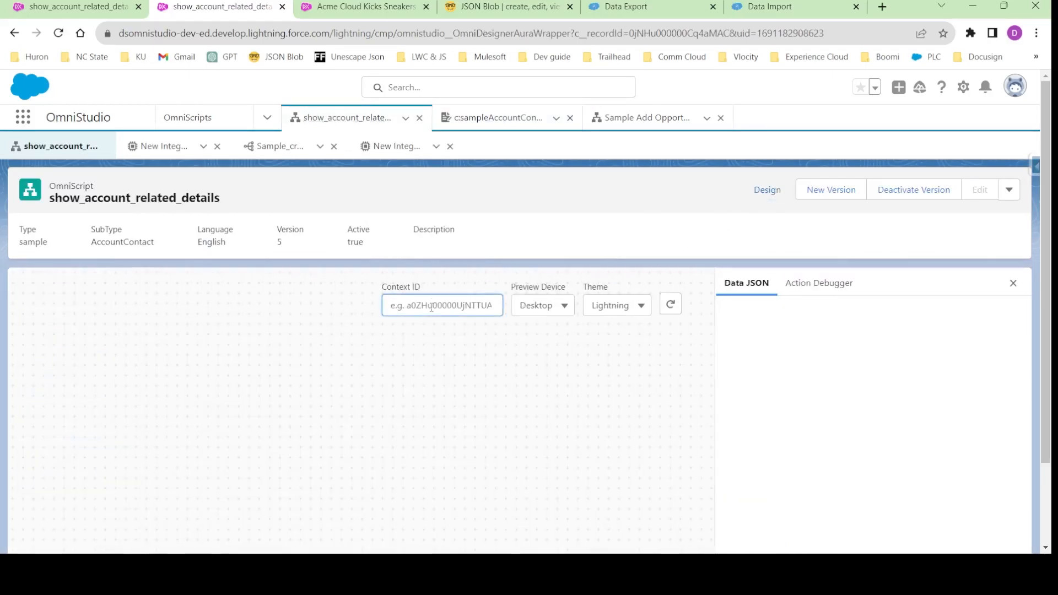
- Try to reload the show_account_related_details preview with the Acme account's copied record ID as Context ID
{"action": "left_click", "coordinate": [356, 12]}
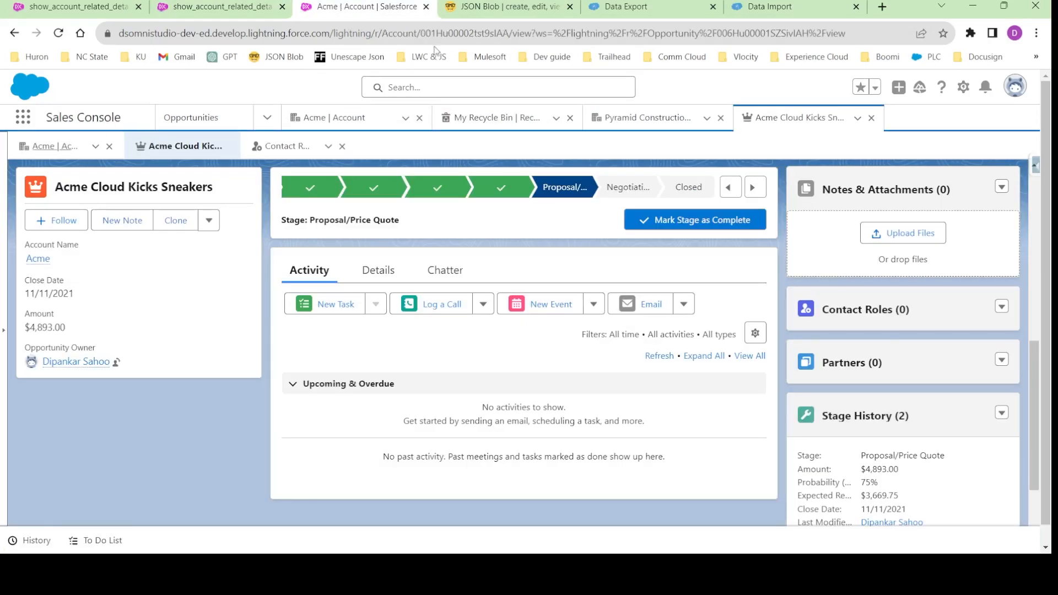
{"action": "left_click", "coordinate": [479, 36]}
{"action": "double_click", "coordinate": [479, 34]}
{"action": "key", "text": "ctrl+c"}
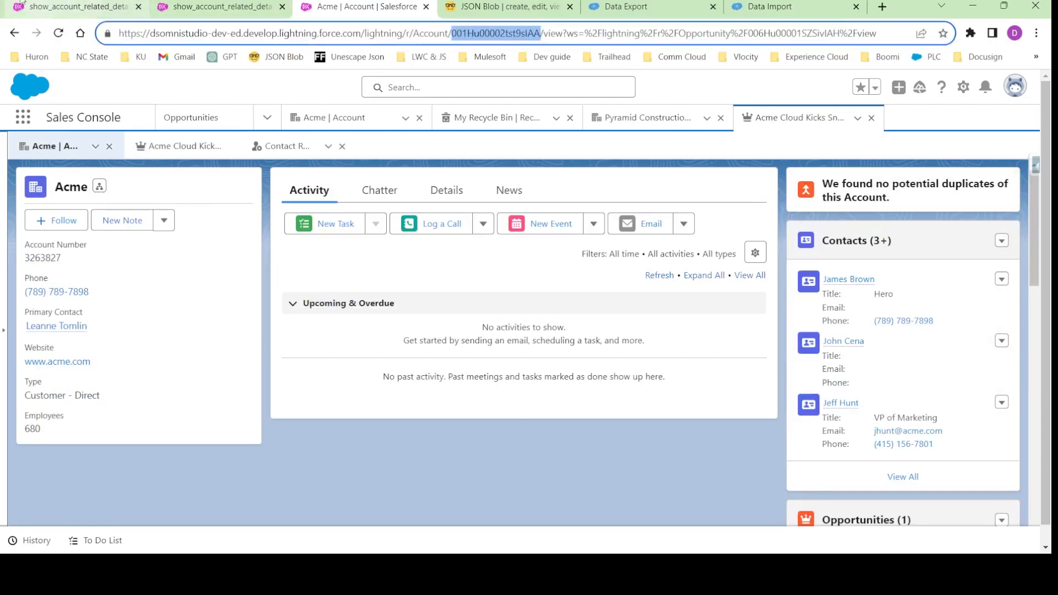
{"action": "left_click", "coordinate": [71, 7]}
{"action": "left_click", "coordinate": [443, 302]}
{"action": "key", "text": "ctrl+v"}
{"action": "left_click", "coordinate": [633, 329]}
{"action": "left_click", "coordinate": [672, 308]}
- Examine the Action Debugger logs, the Data JSON and the rendered form of the reloaded preview
{"action": "left_click", "coordinate": [816, 283]}
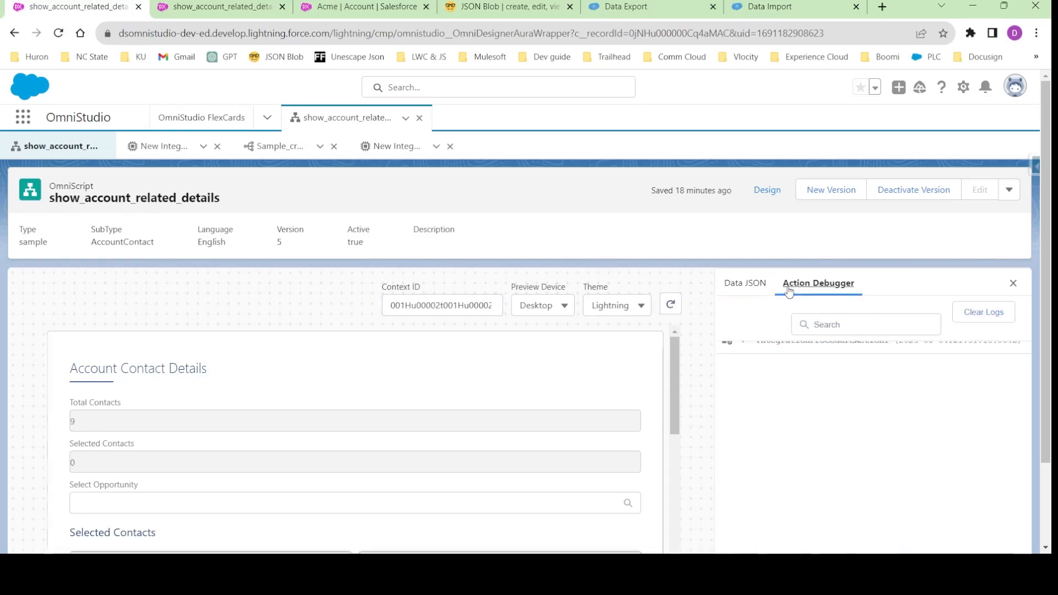
{"action": "scroll", "coordinate": [408, 282], "scroll_direction": "down", "scroll_amount": 2}
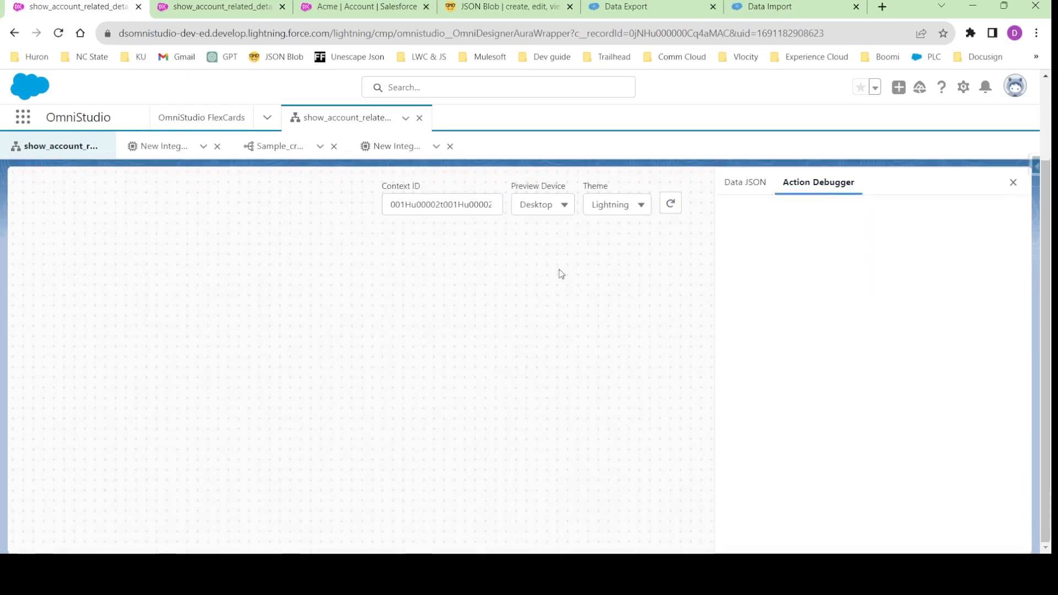
{"action": "scroll", "coordinate": [501, 339], "scroll_direction": "up", "scroll_amount": 2}
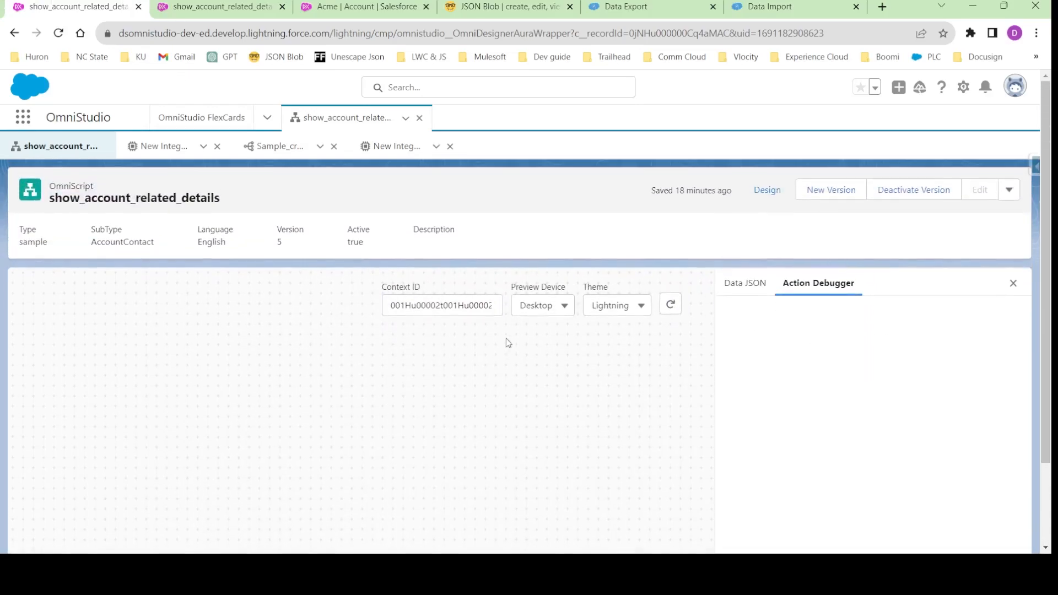
{"action": "scroll", "coordinate": [507, 348], "scroll_direction": "down", "scroll_amount": 2}
{"action": "scroll", "coordinate": [519, 362], "scroll_direction": "up", "scroll_amount": 2}
{"action": "left_click", "coordinate": [727, 283]}
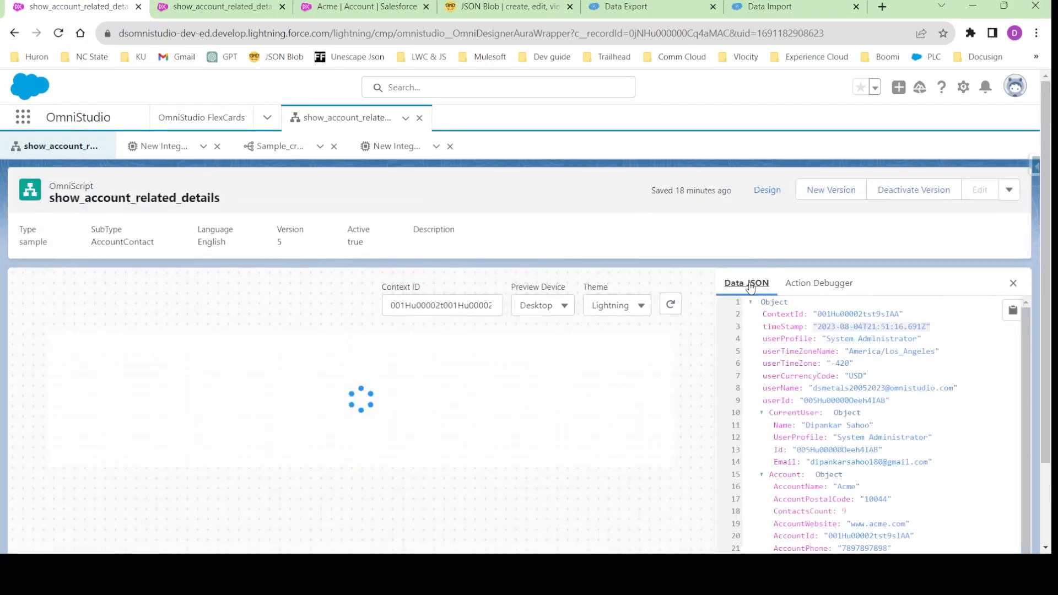
{"action": "scroll", "coordinate": [750, 259], "scroll_direction": "down", "scroll_amount": 2}
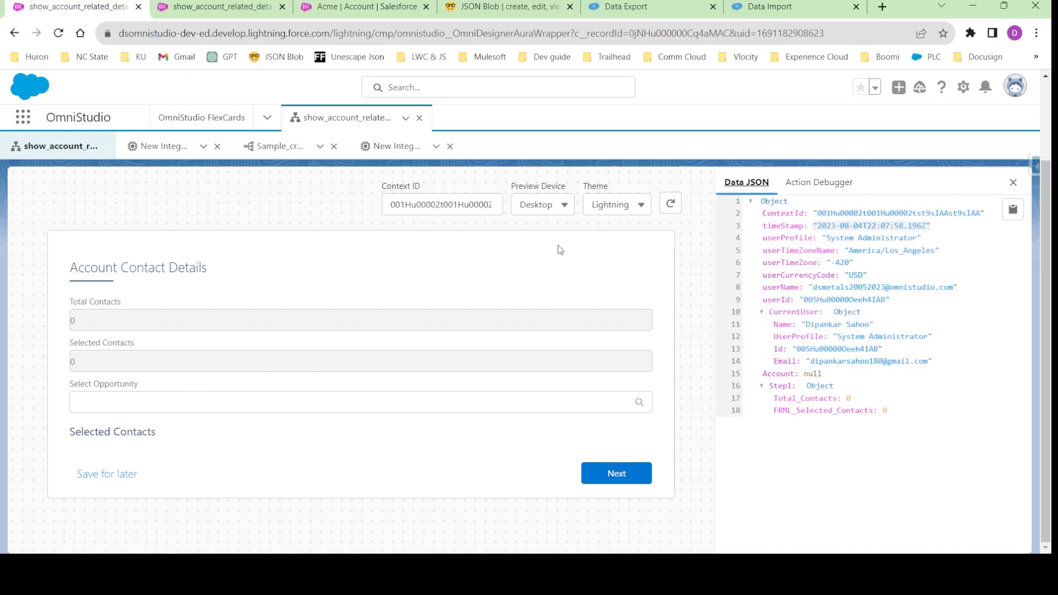
{"action": "scroll", "coordinate": [757, 249], "scroll_direction": "up", "scroll_amount": 3}
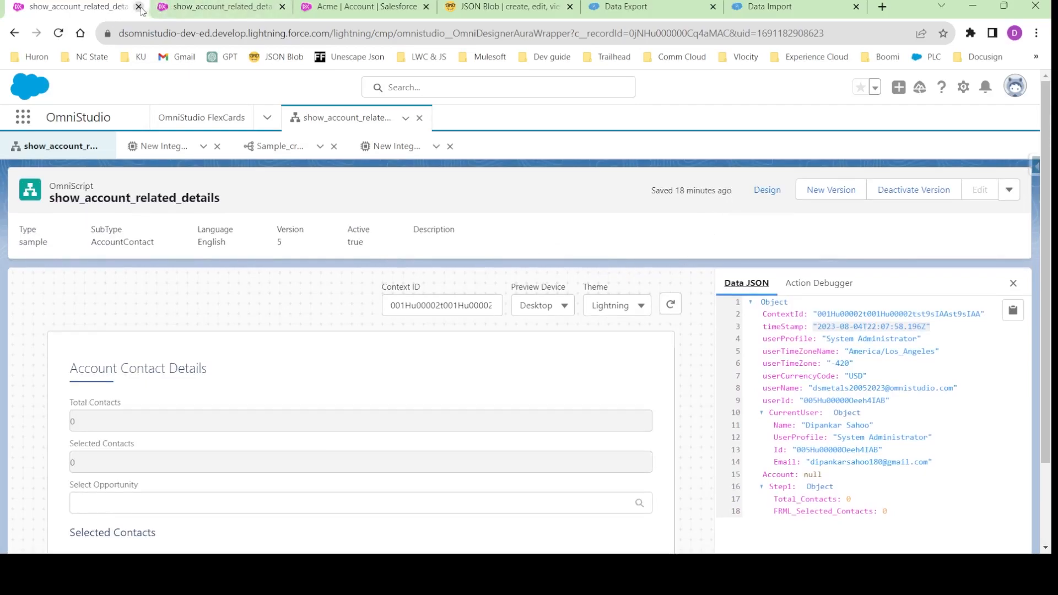
- Reload the other show_account_related_details preview with the Acme account's record ID as Context ID and review the contact cards
{"action": "left_click", "coordinate": [210, 7]}
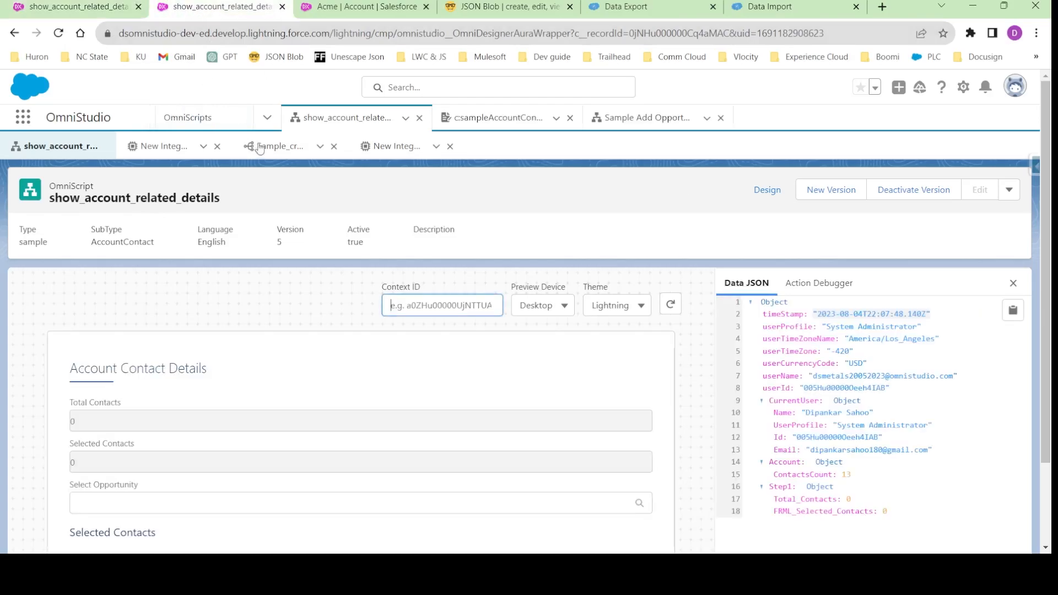
{"action": "type", "text": "001Hu00002tst9sIAA"}
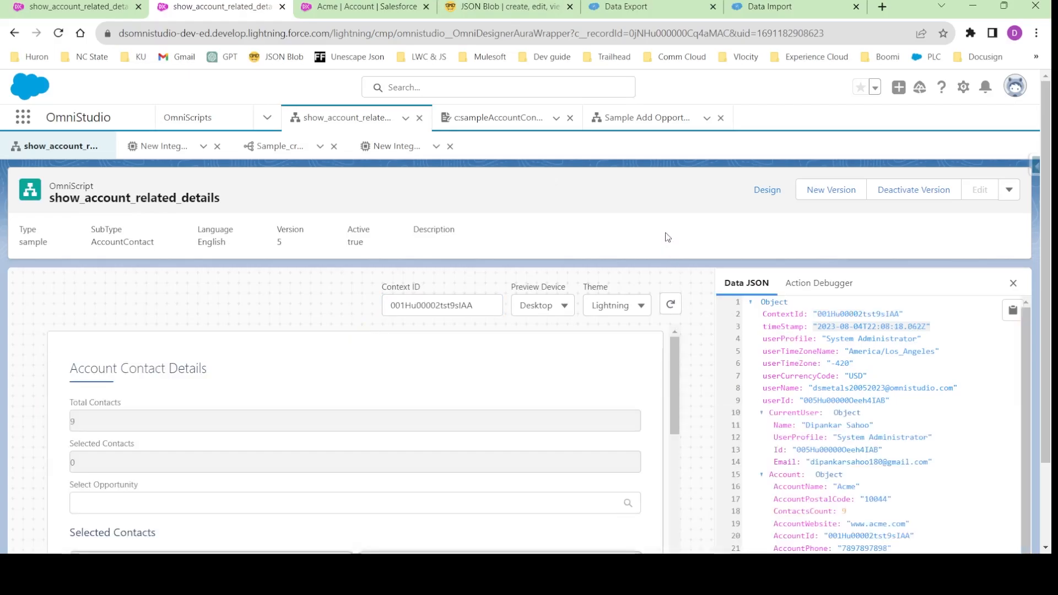
{"action": "scroll", "coordinate": [640, 278], "scroll_direction": "down", "scroll_amount": 3}
{"action": "scroll", "coordinate": [309, 346], "scroll_direction": "down", "scroll_amount": 10}
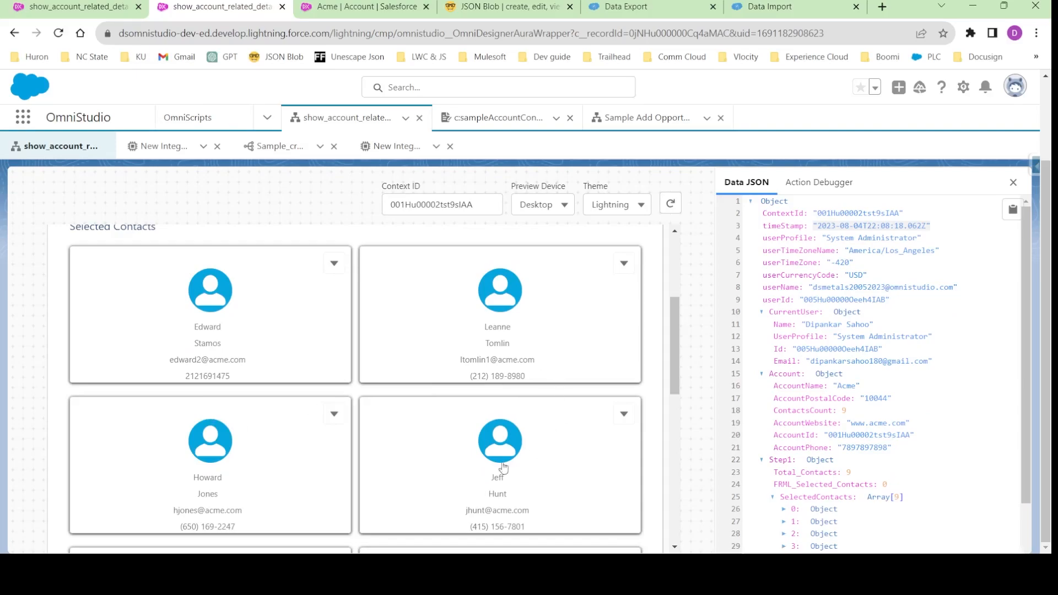
{"action": "scroll", "coordinate": [320, 435], "scroll_direction": "up", "scroll_amount": 10}
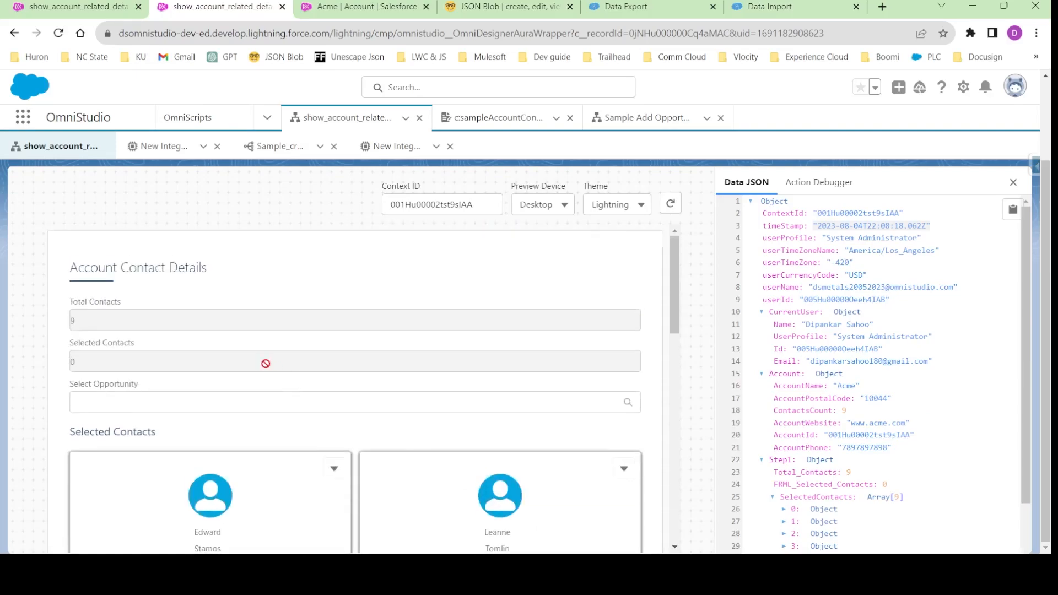
- Try the Select Opportunity lookup in the preview by choosing Acme Cloud Kicks Sneakers, and look through the remaining contact cards
{"action": "left_click", "coordinate": [149, 400]}
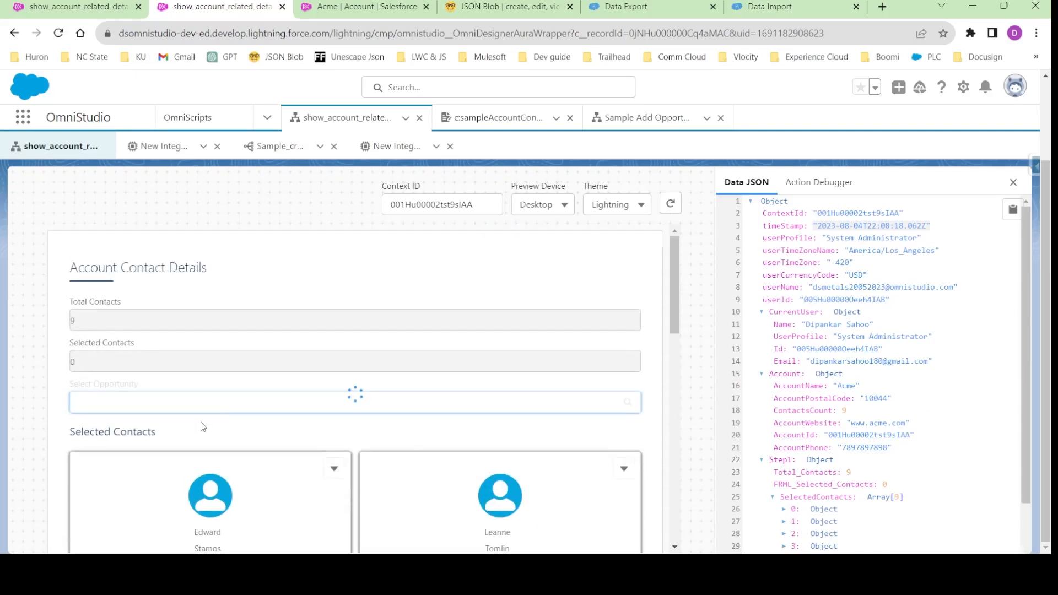
{"action": "left_click", "coordinate": [188, 445]}
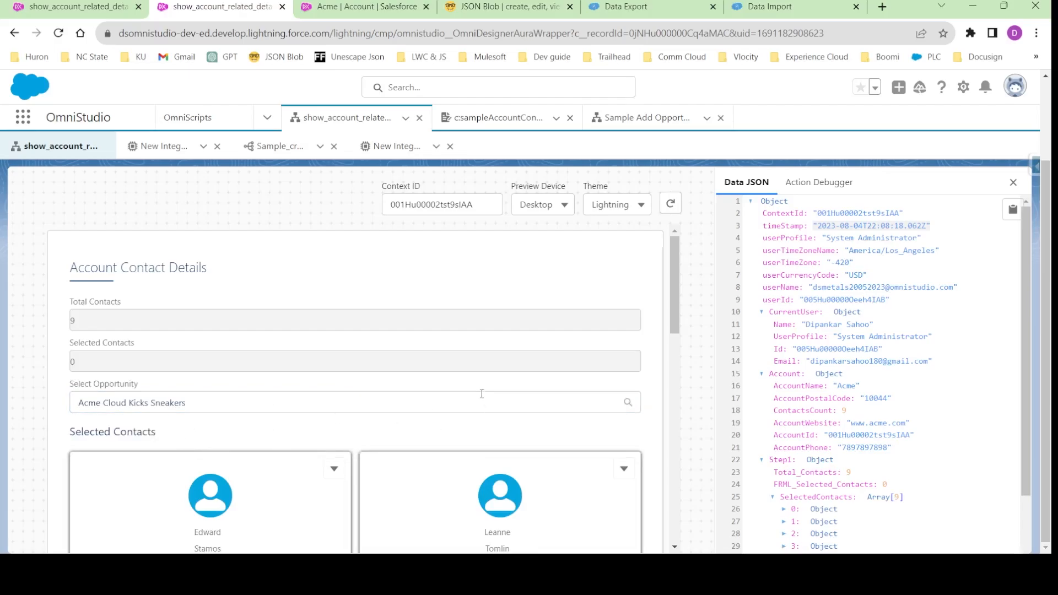
{"action": "left_click", "coordinate": [281, 403]}
{"action": "left_click", "coordinate": [257, 442]}
{"action": "scroll", "coordinate": [486, 399], "scroll_direction": "down", "scroll_amount": 12}
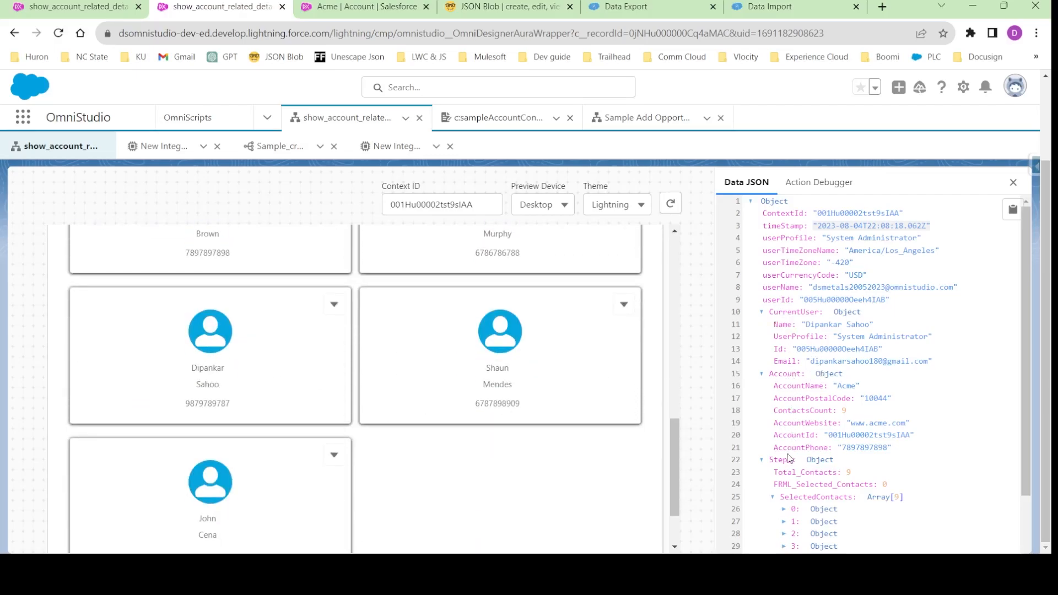
- Examine the Step1 values in the Data JSON and inspect the properties of IntegrationProcedureAction1 in the design view
{"action": "scroll", "coordinate": [789, 435], "scroll_direction": "down", "scroll_amount": 2}
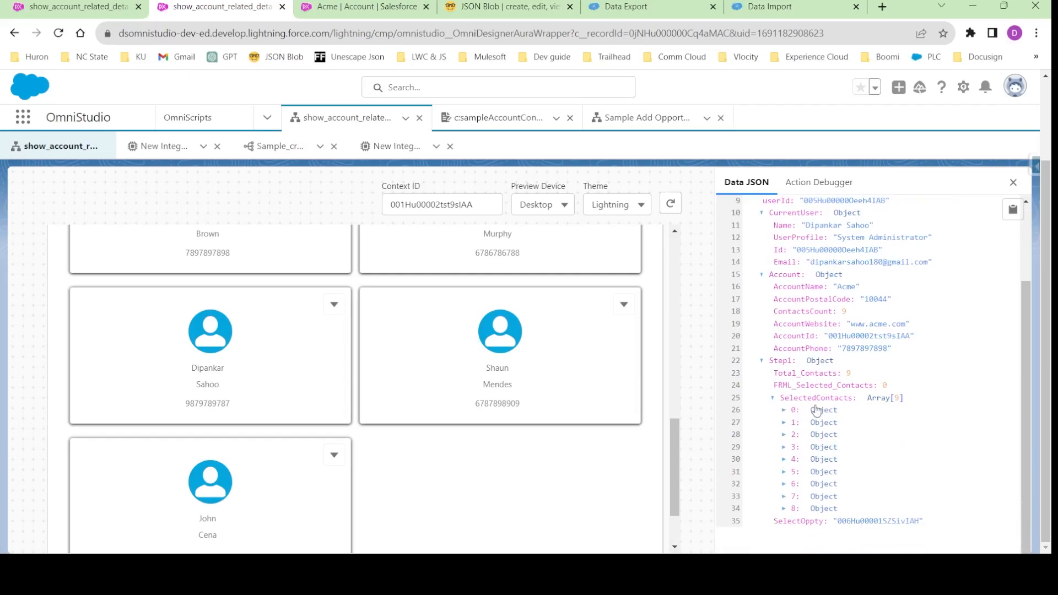
{"action": "scroll", "coordinate": [800, 380], "scroll_direction": "up", "scroll_amount": 2}
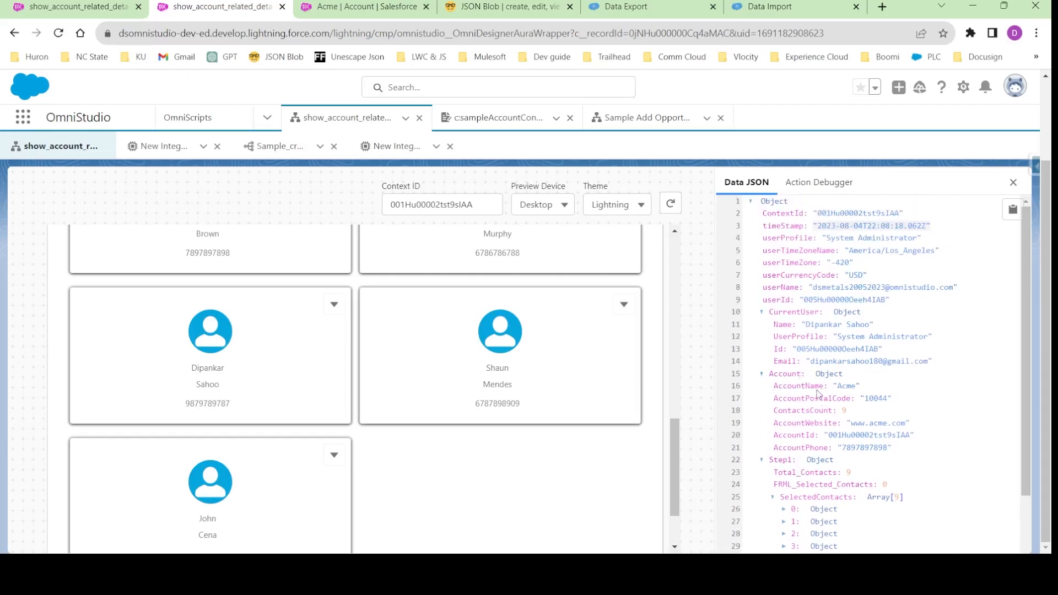
{"action": "scroll", "coordinate": [795, 368], "scroll_direction": "up", "scroll_amount": 2}
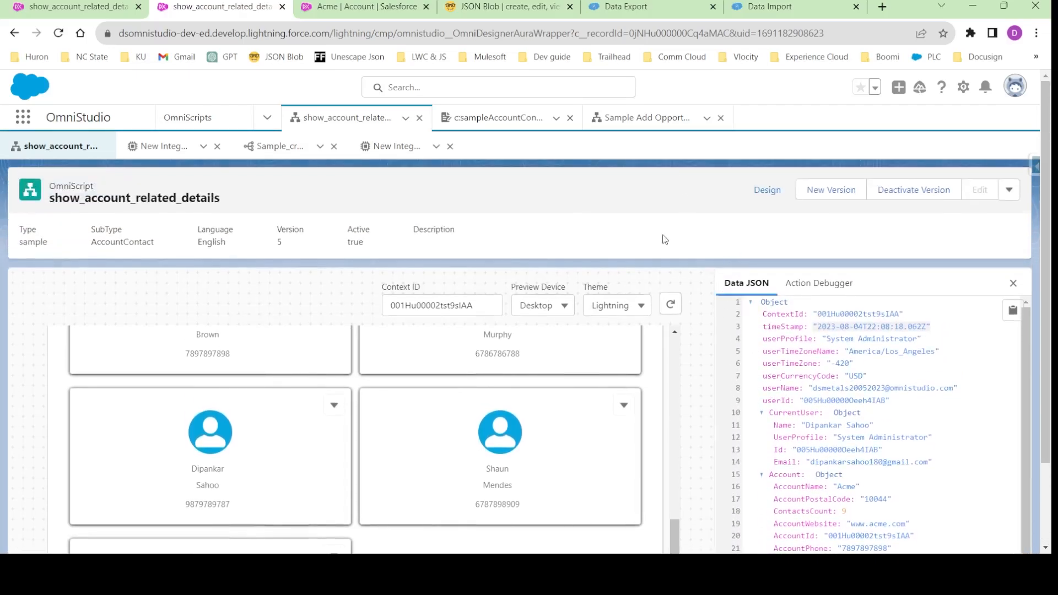
{"action": "left_click", "coordinate": [767, 190]}
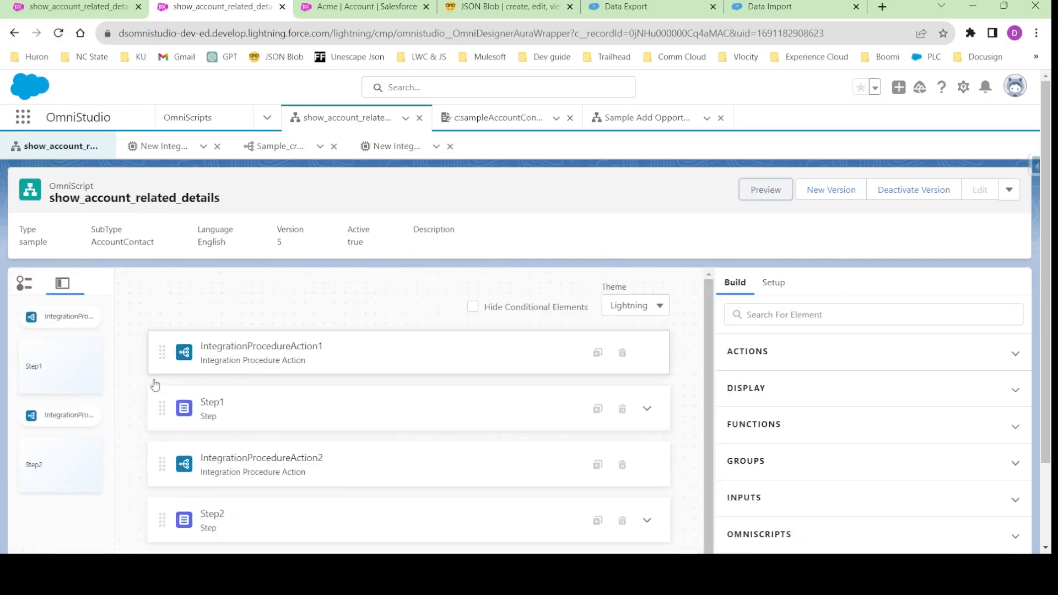
{"action": "left_click", "coordinate": [358, 351]}
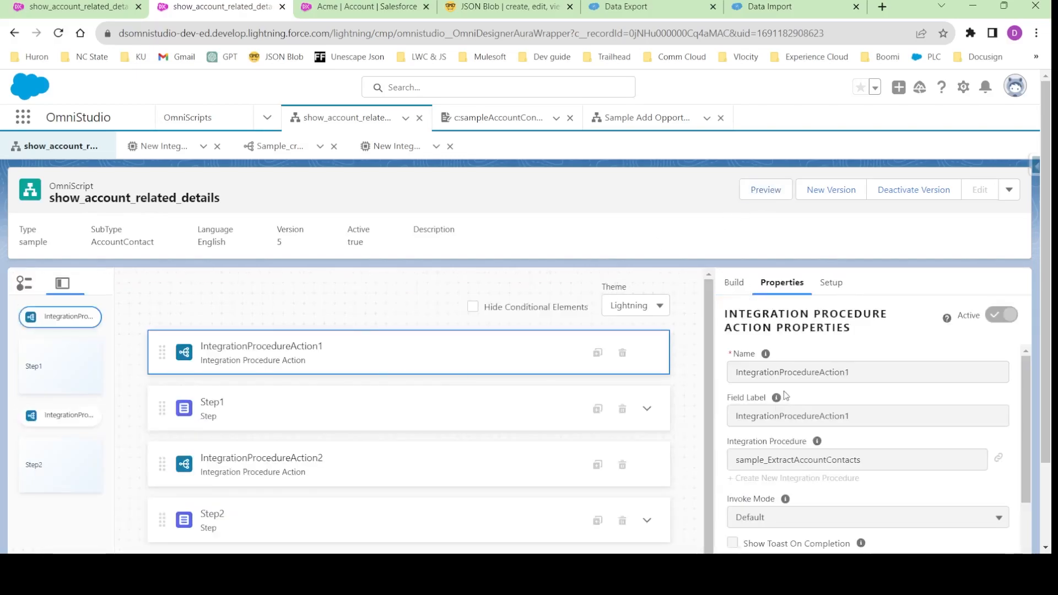
- Add an Integration Procedure Action above Step1 in the Sample Add Opportunity Contact Roles OmniScript
{"action": "left_click", "coordinate": [645, 118]}
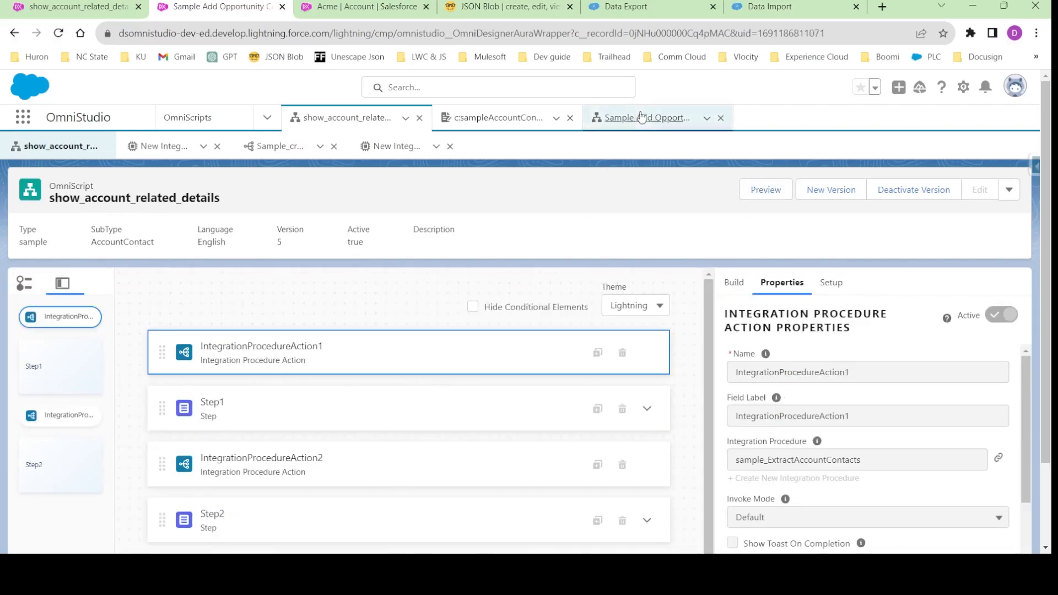
{"action": "left_click_drag", "start_coordinate": [52, 173], "coordinate": [312, 177]}
{"action": "left_click", "coordinate": [319, 174]}
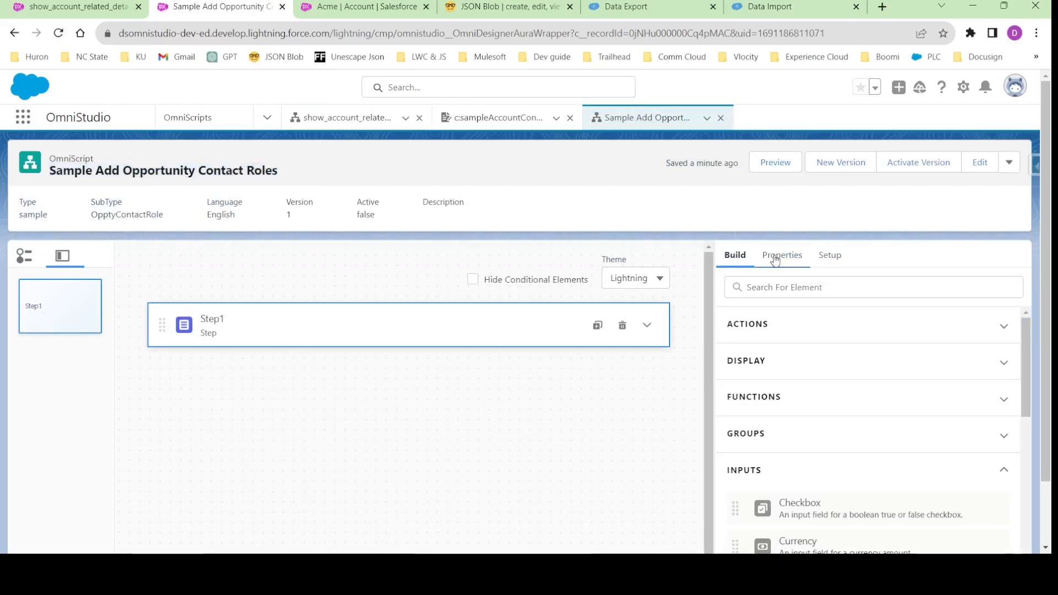
{"action": "left_click", "coordinate": [764, 286]}
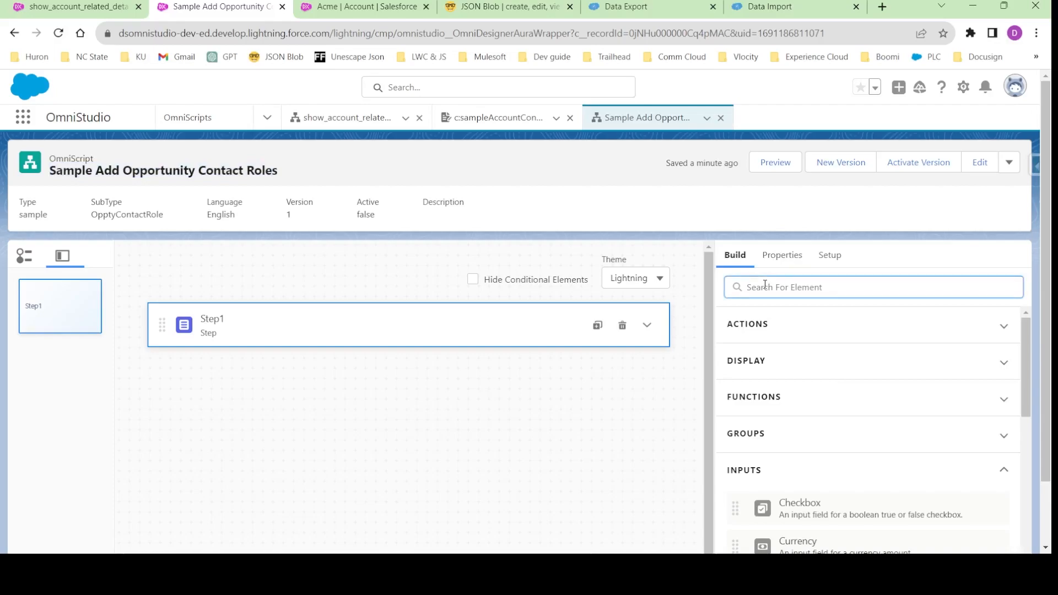
{"action": "type", "text": "inte"}
{"action": "left_click_drag", "start_coordinate": [838, 382], "coordinate": [496, 309]}
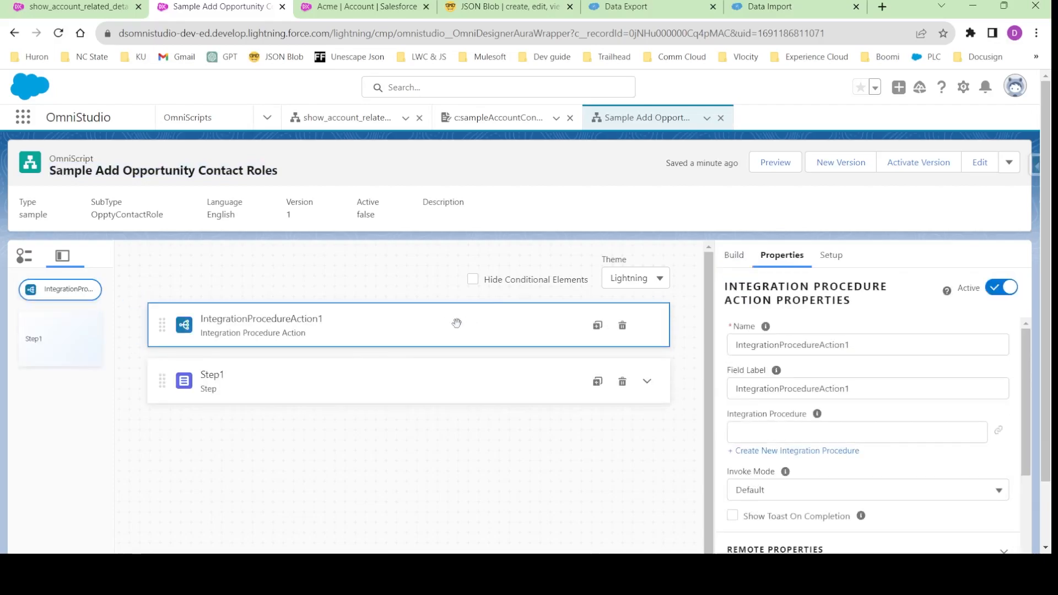
- Set both the name and the field label of the new Integration Procedure Action to IP_getAccount_Contact_Details
{"action": "double_click", "coordinate": [764, 343]}
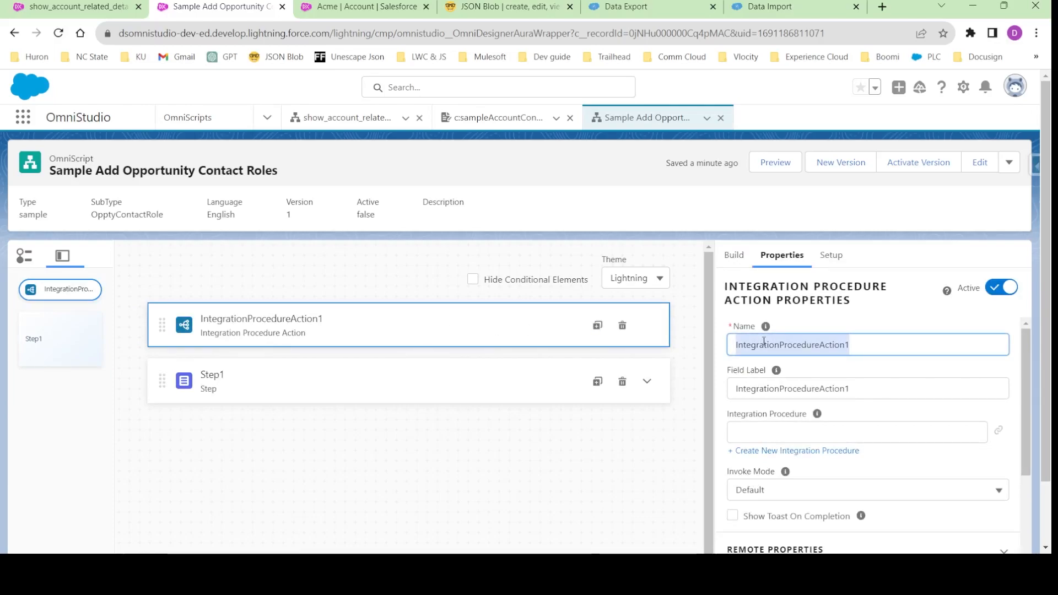
{"action": "type", "text": "IP"}
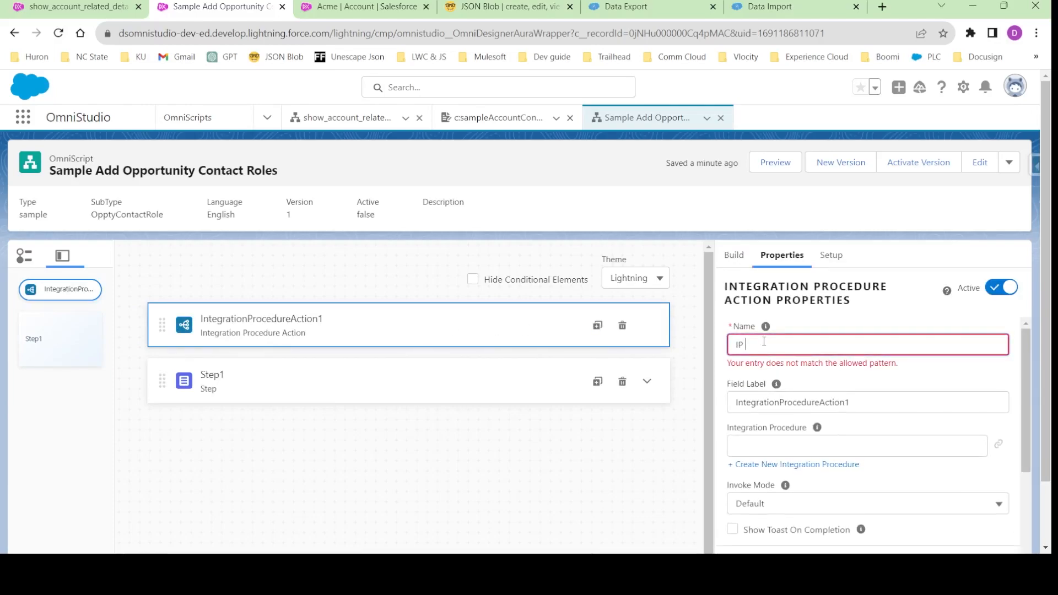
{"action": "key", "text": "BackSpace"}
{"action": "type", "text": "_get"}
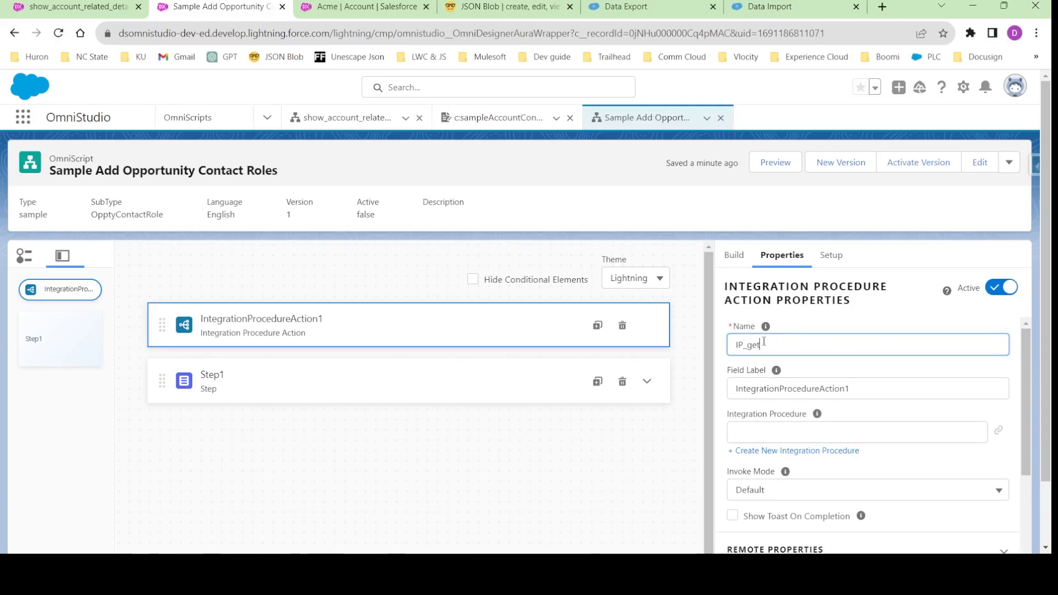
{"action": "type", "text": "Account"}
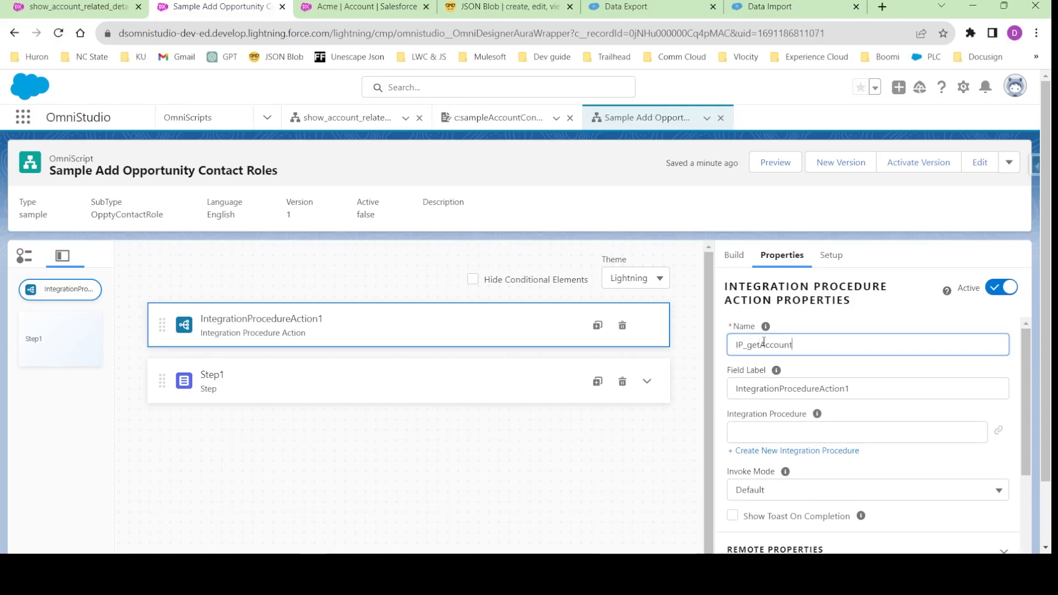
{"action": "type", "text": "_Contact"}
{"action": "key", "text": "ctrl+a"}
{"action": "key", "text": "ctrl+c"}
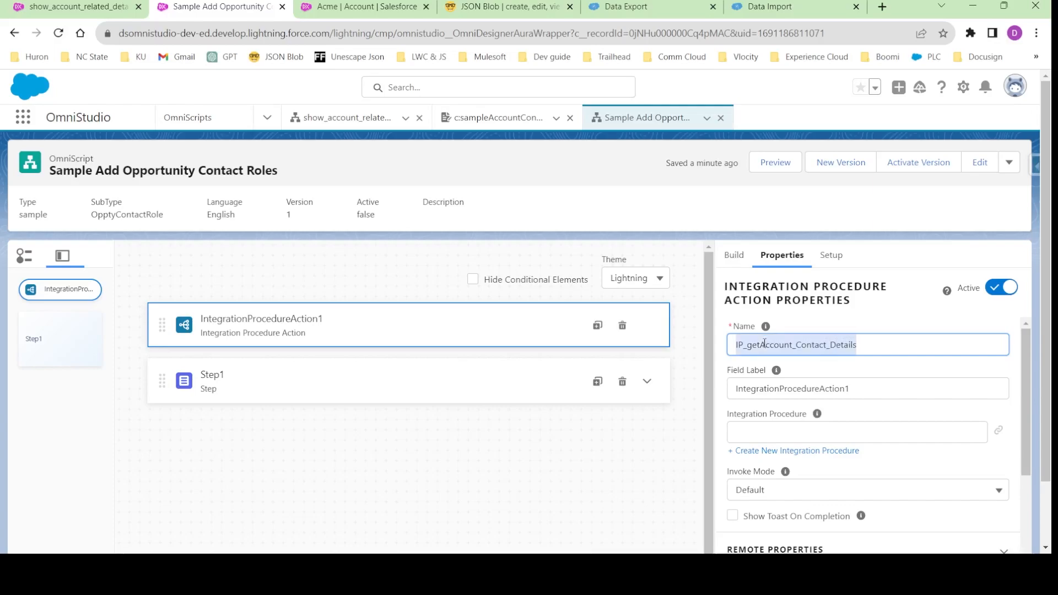
{"action": "triple_click", "coordinate": [773, 390]}
{"action": "key", "text": "ctrl+v"}
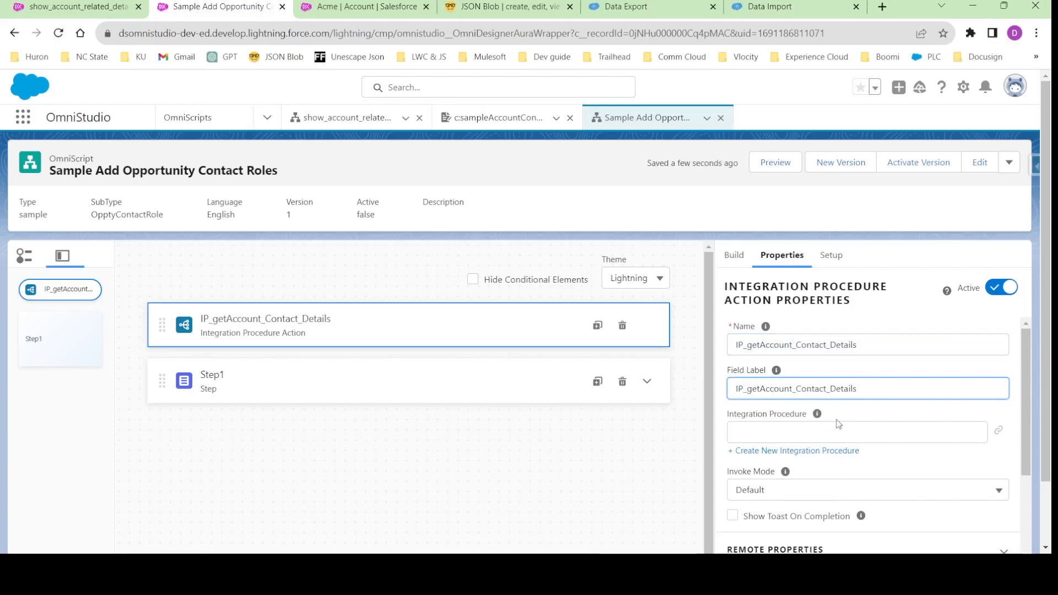
- Check the available integration procedures, and change the action's name and field label to IP_GetAccount_Contact_Details
{"action": "left_click", "coordinate": [793, 431]}
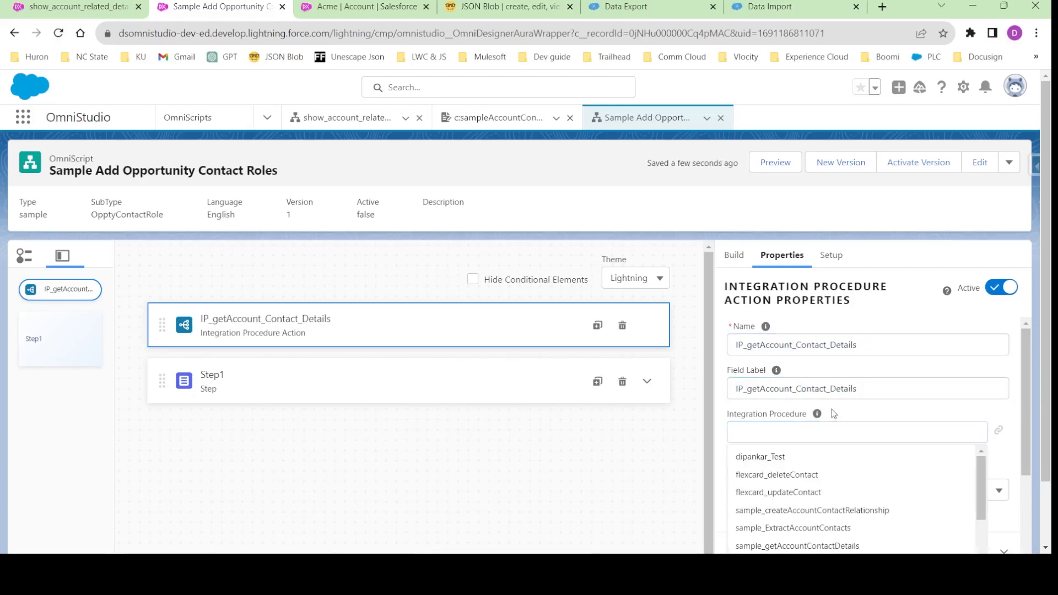
{"action": "left_click", "coordinate": [834, 414]}
{"action": "left_click", "coordinate": [751, 346]}
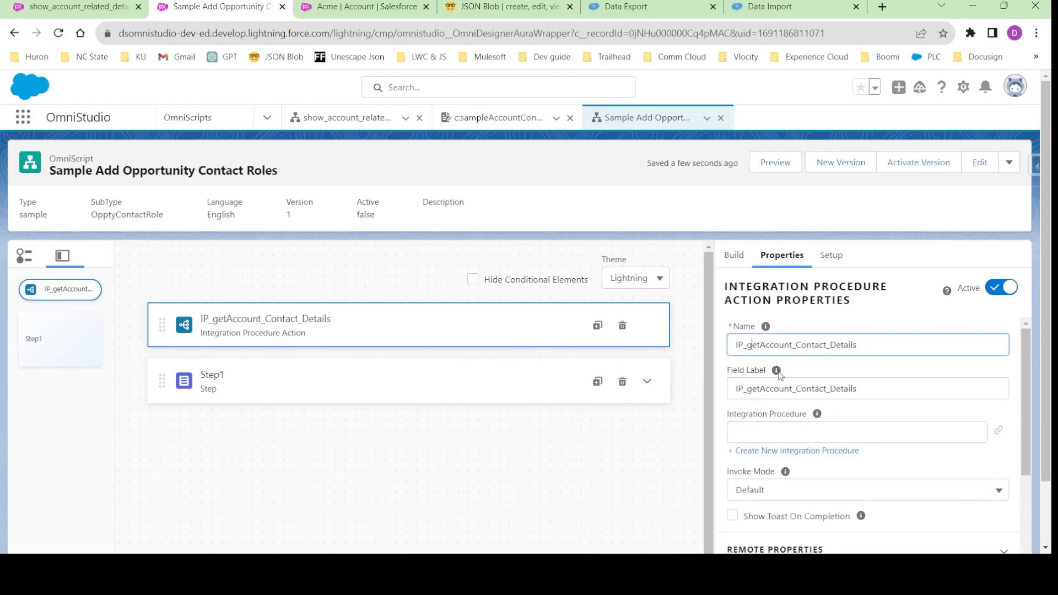
{"action": "key", "text": "BackSpace"}
{"action": "type", "text": "G"}
{"action": "left_click", "coordinate": [752, 388]}
{"action": "type", "text": "G"}
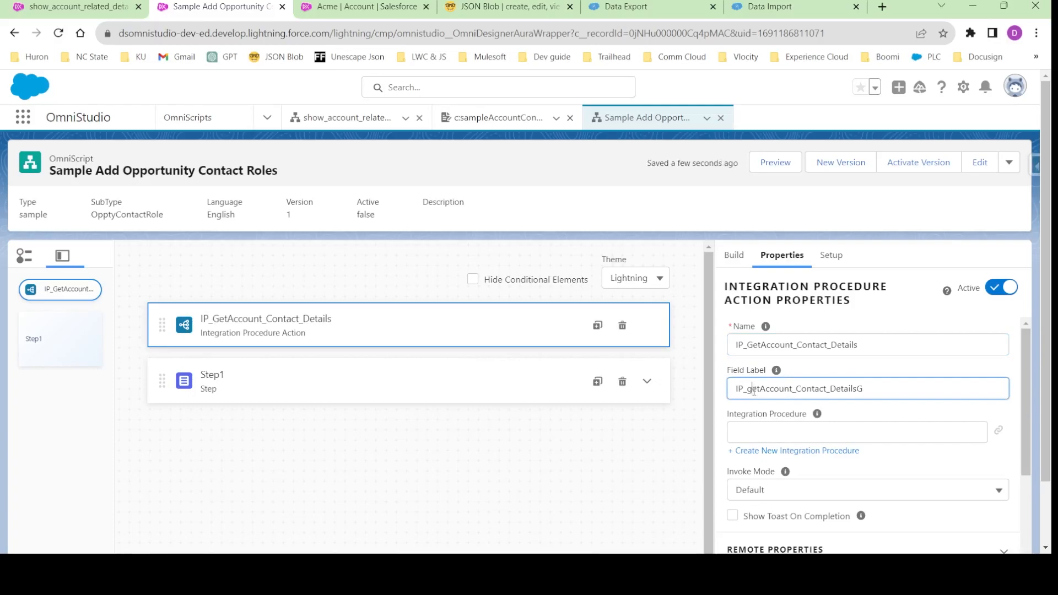
{"action": "left_click", "coordinate": [754, 389]}
{"action": "key", "text": "BackSpace"}
{"action": "type", "text": "G"}
{"action": "double_click", "coordinate": [757, 390]}
{"action": "key", "text": "ctrl+c"}
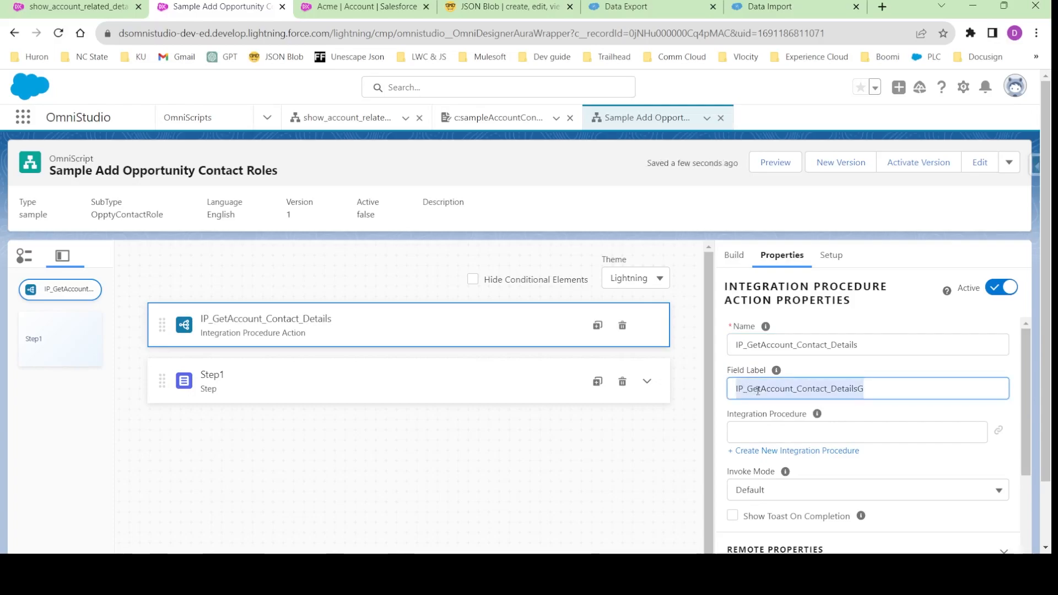
{"action": "key", "text": "End"}
{"action": "key", "text": "BackSpace"}
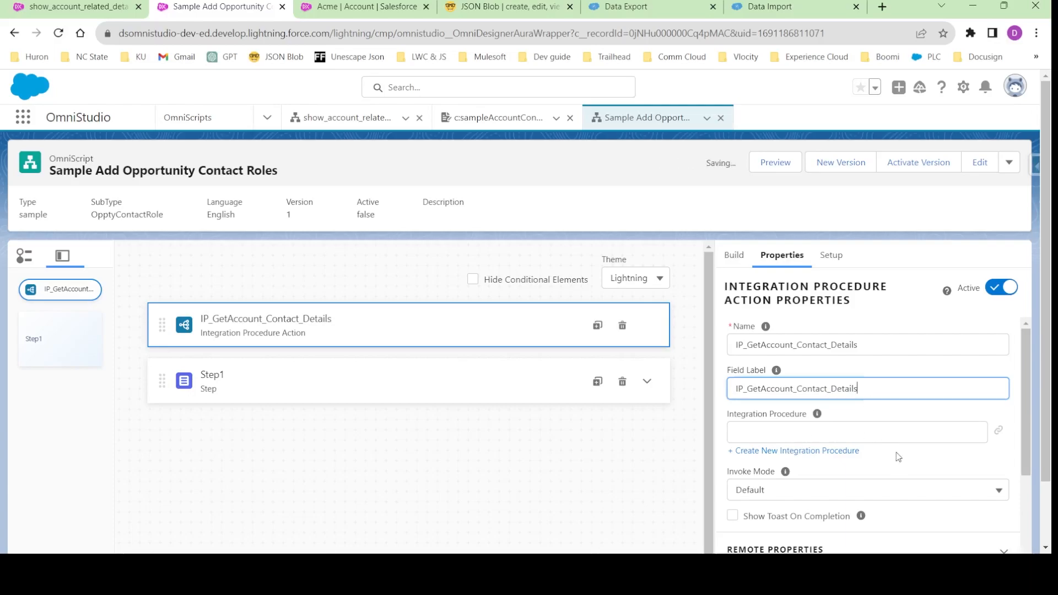
- Start a new integration procedure from the action, named IP_GetAccount_Contact_Details with the type sample
{"action": "double_click", "coordinate": [814, 390]}
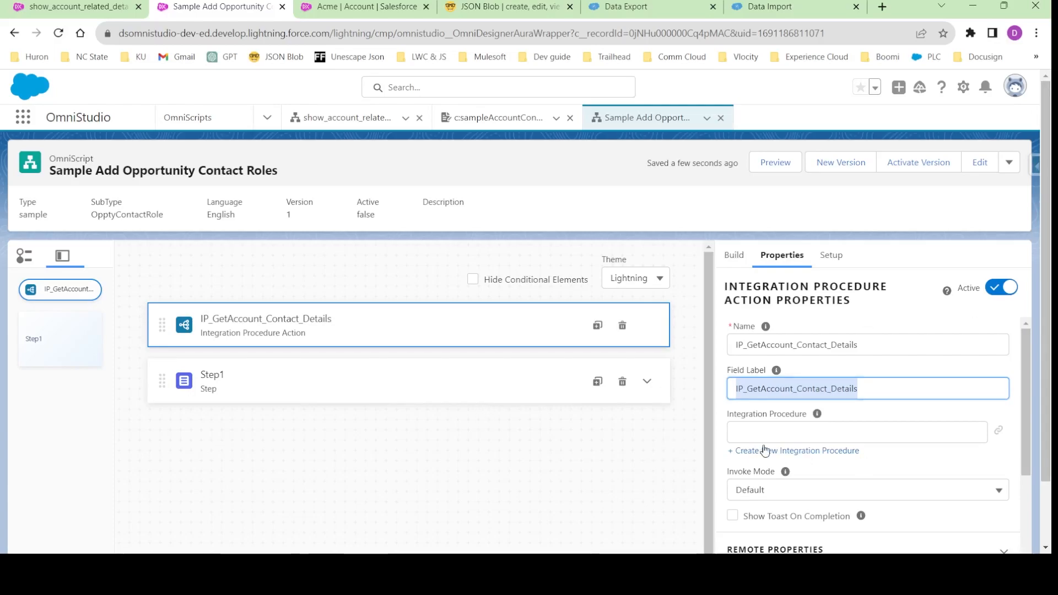
{"action": "left_click", "coordinate": [788, 452]}
{"action": "triple_click", "coordinate": [358, 287]}
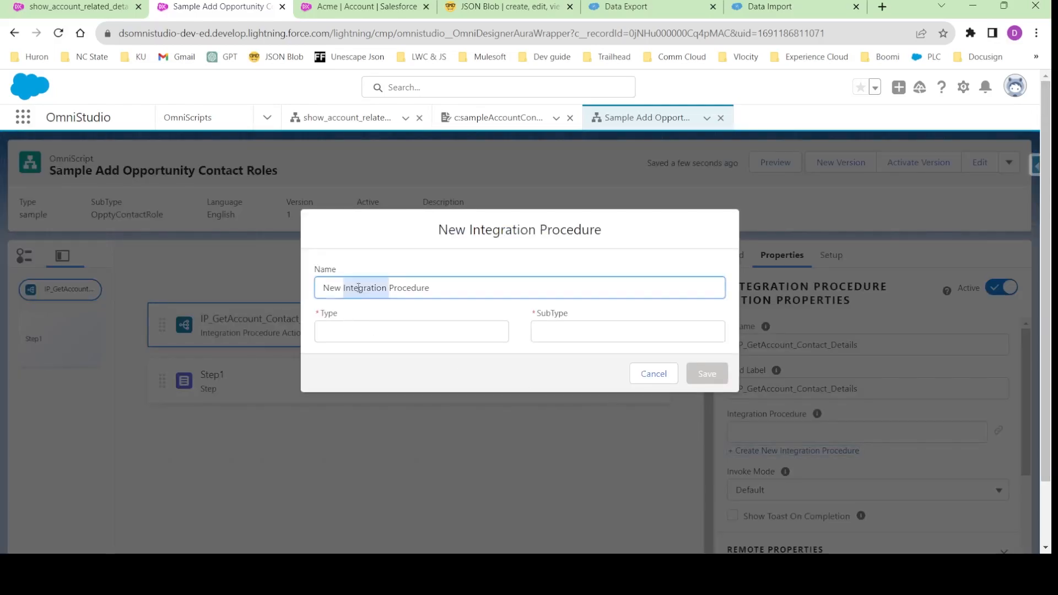
{"action": "key", "text": "ctrl+v"}
{"action": "left_click", "coordinate": [364, 337]}
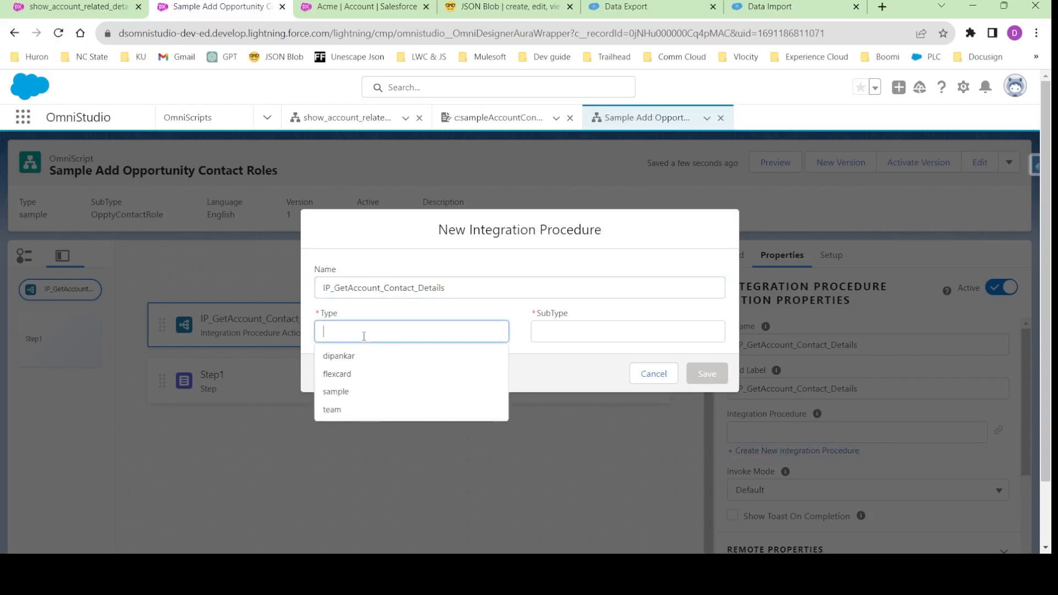
{"action": "type", "text": "sample"}
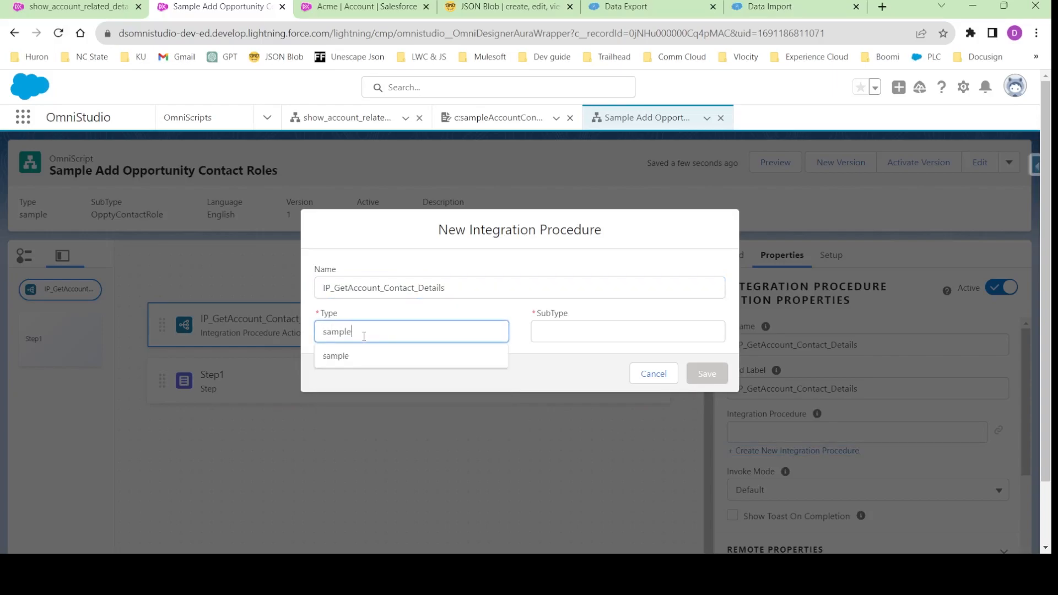
{"action": "left_click", "coordinate": [401, 357]}
{"action": "left_click", "coordinate": [542, 330]}
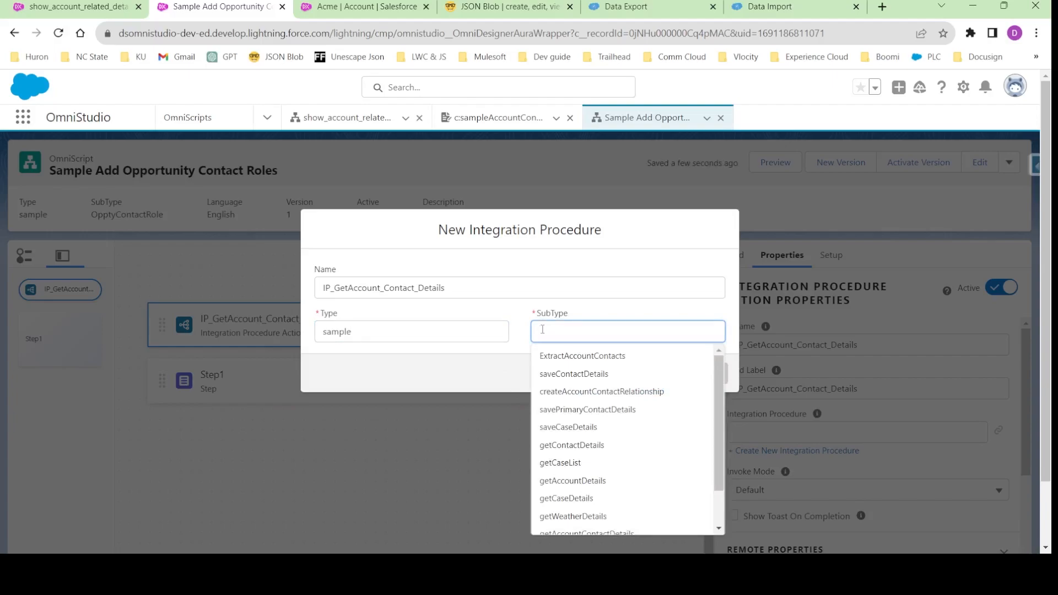
{"action": "type", "text": "getA"}
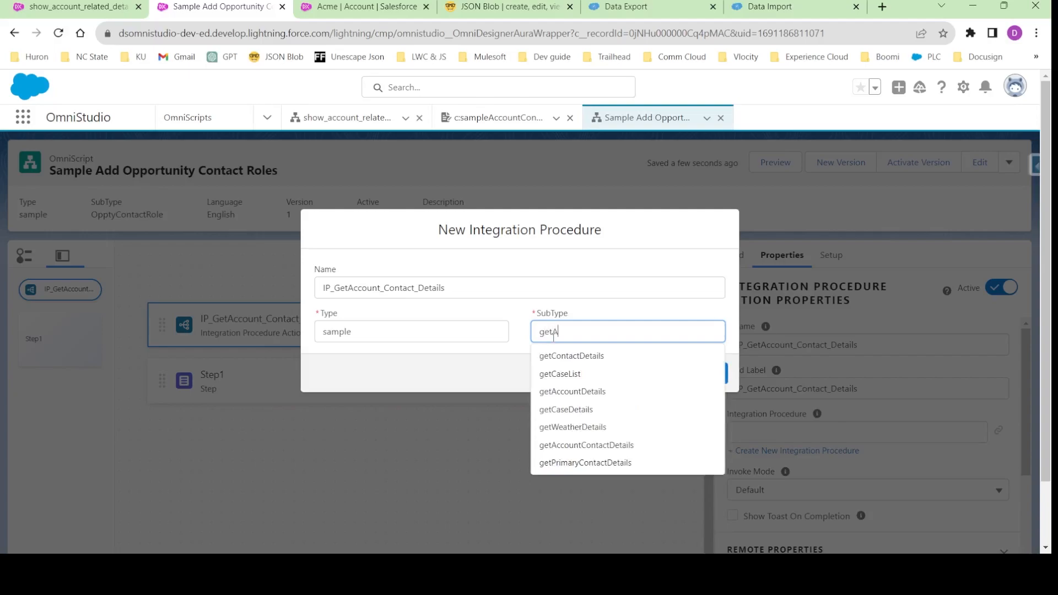
{"action": "type", "text": "ccount"}
{"action": "key", "text": "Down"}
{"action": "key", "text": "Down"}
{"action": "key", "text": "Return"}
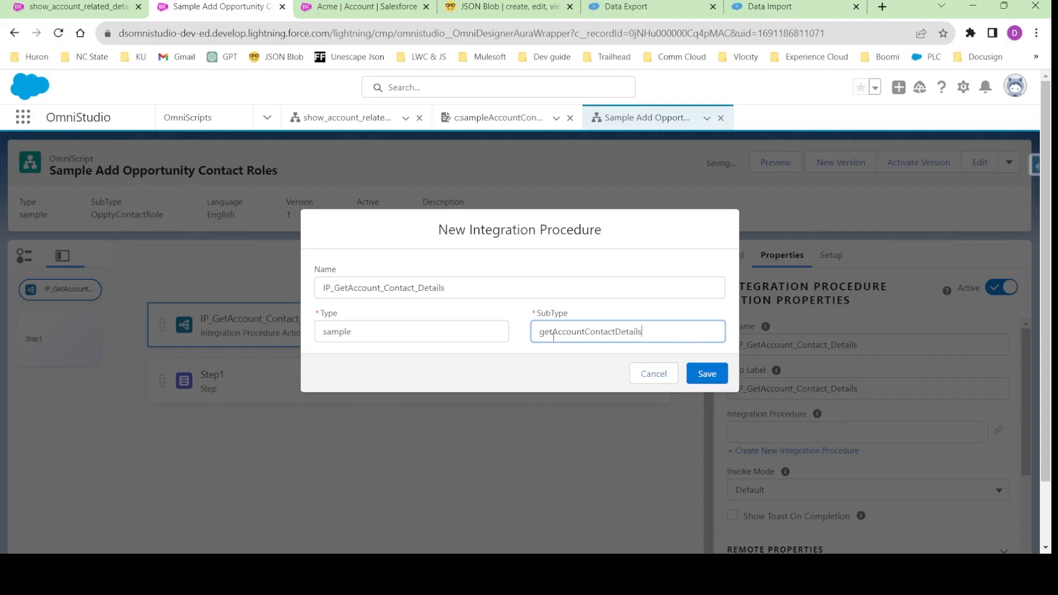
{"action": "double_click", "coordinate": [334, 332]}
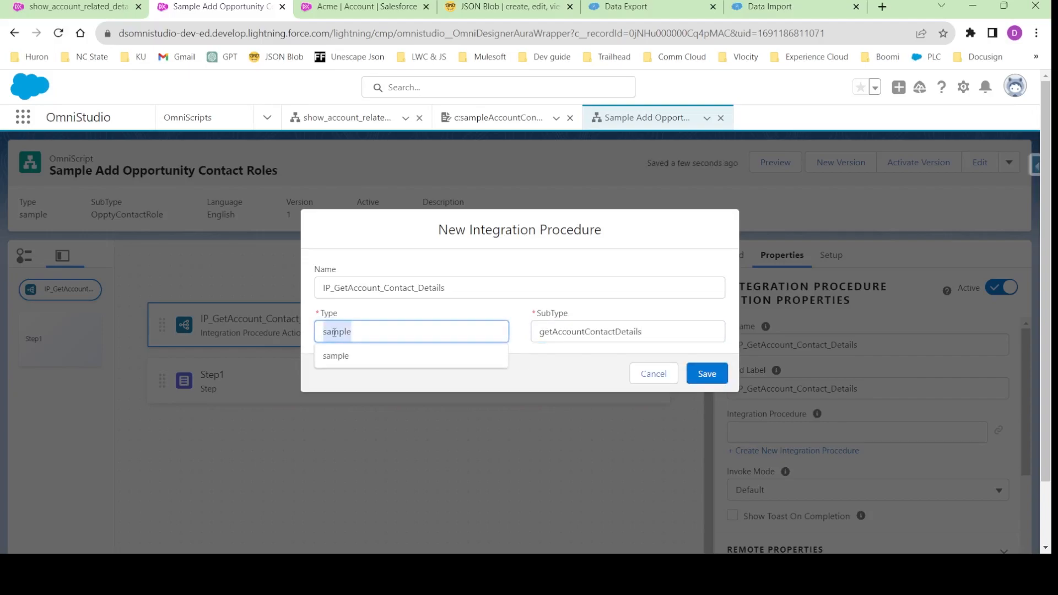
{"action": "type", "text": "dipanka"}
- Create and save the integration procedure with the type demo and the subtype getAccountContactDetails
{"action": "double_click", "coordinate": [335, 325]}
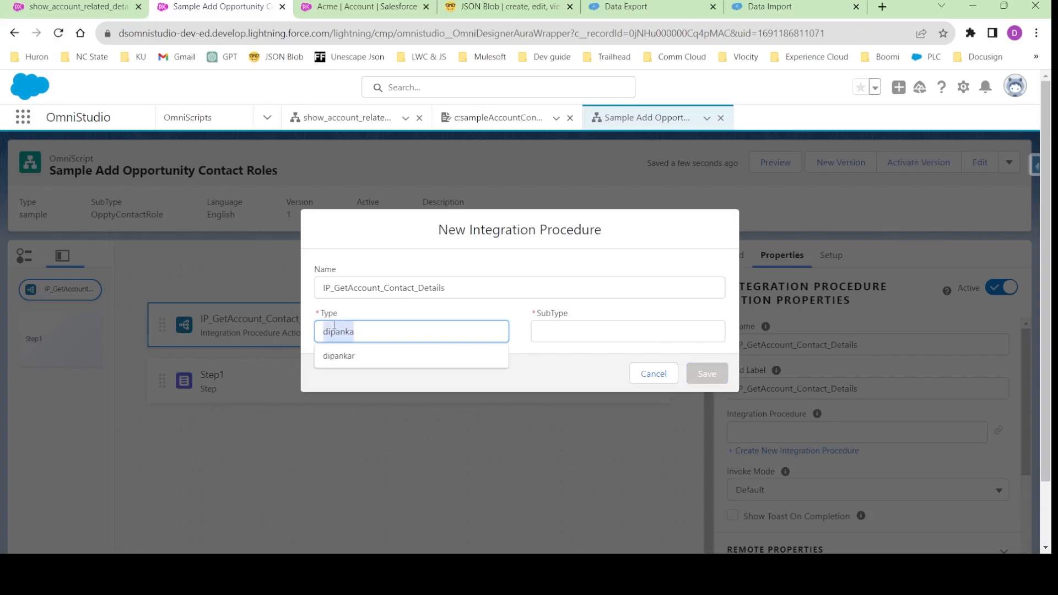
{"action": "type", "text": "demo"}
{"action": "left_click", "coordinate": [575, 325]}
{"action": "type", "text": "get"}
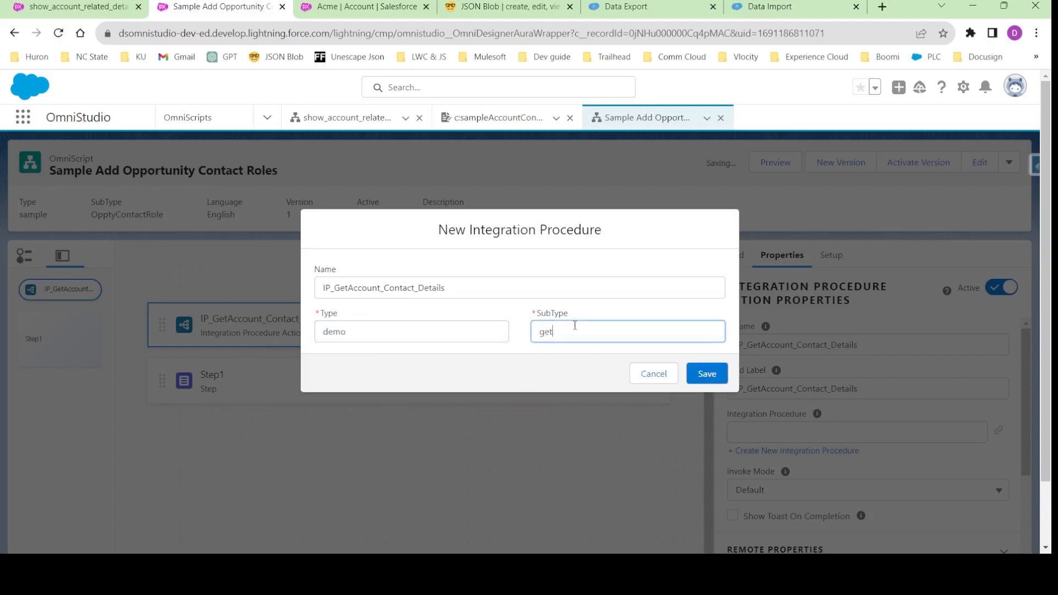
{"action": "type", "text": "AccountContactDetails"}
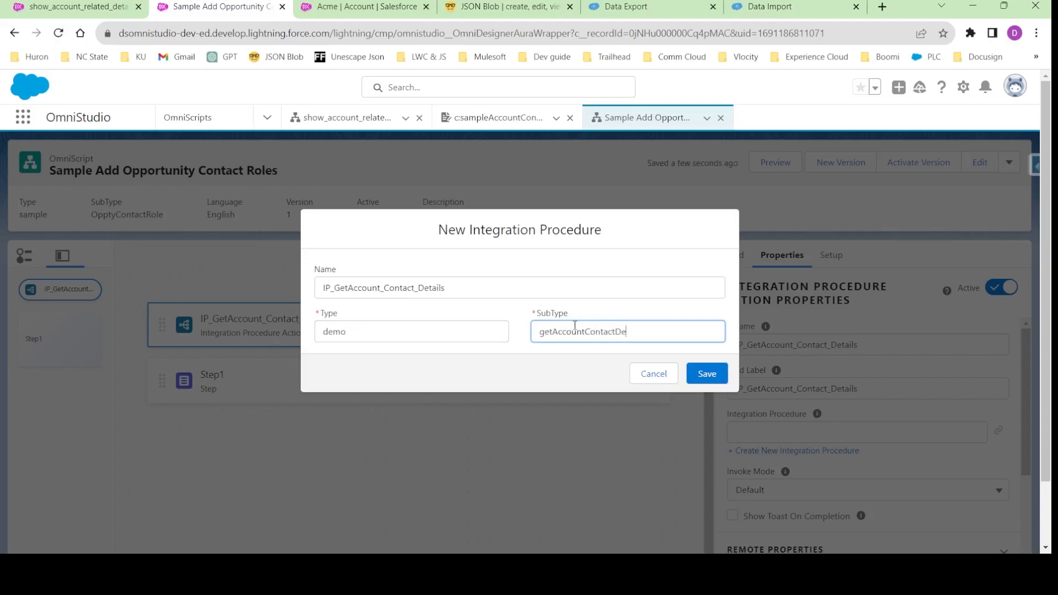
{"action": "left_click", "coordinate": [709, 374]}
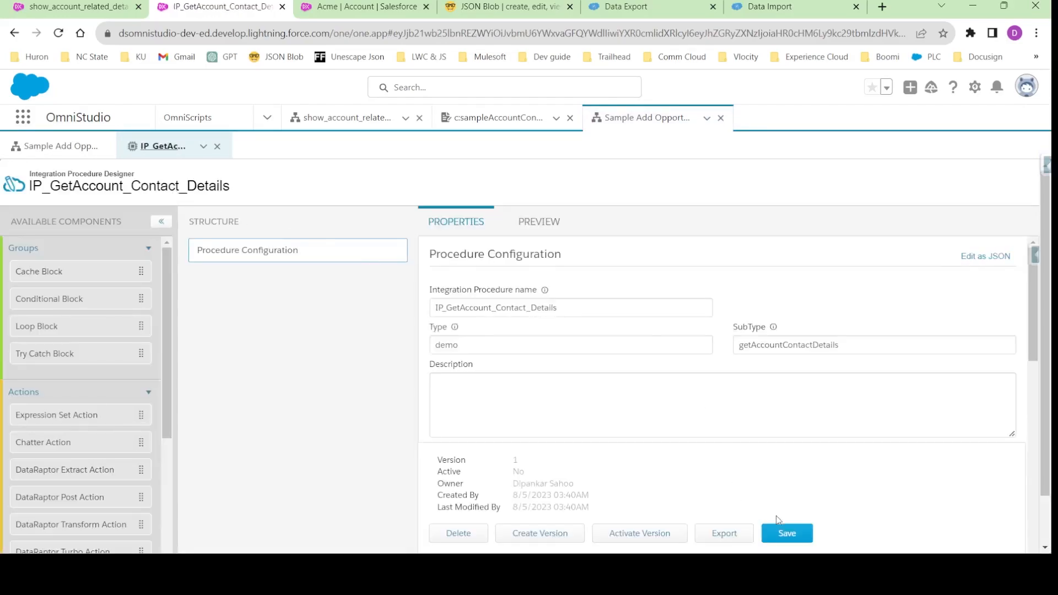
{"action": "left_click", "coordinate": [780, 530]}
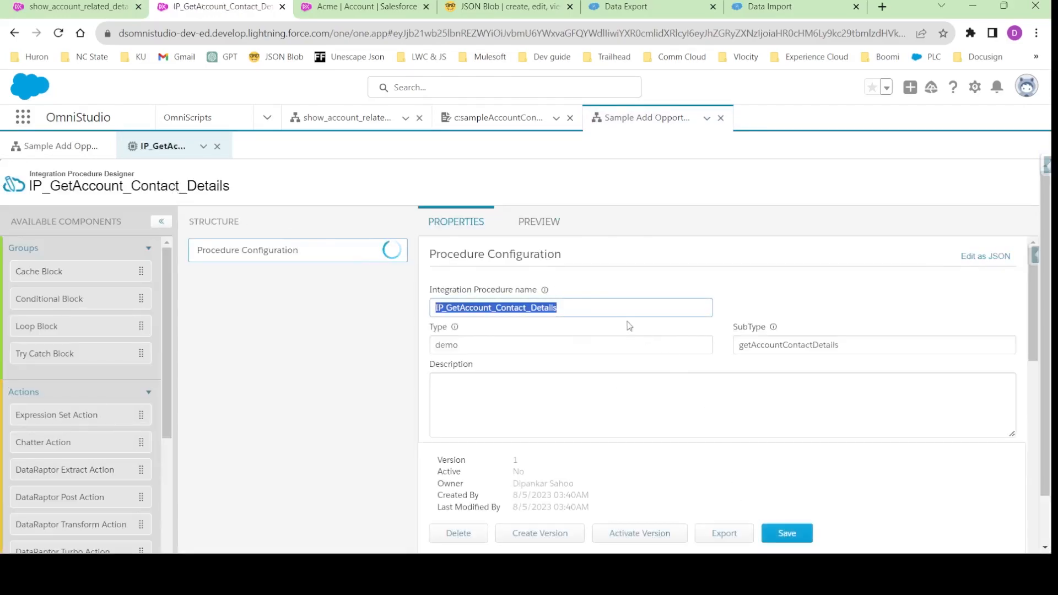
{"action": "left_click", "coordinate": [788, 535]}
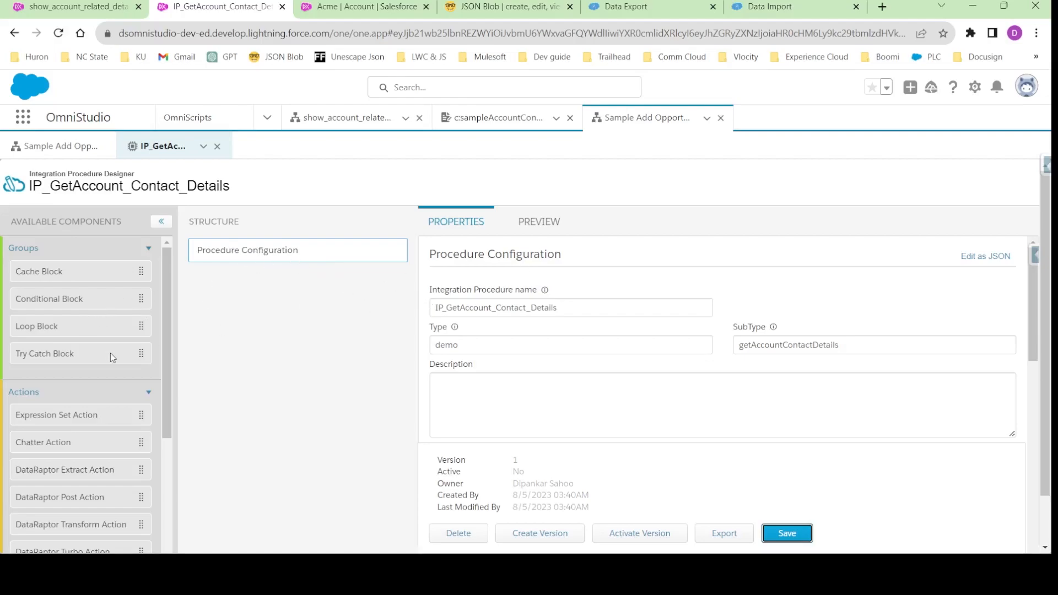
- Review the contact cards in the finished Account Contact Details preview, and return to the Sample Add Opportunity Contact Roles OmniScript
{"action": "scroll", "coordinate": [543, 361], "scroll_direction": "down", "scroll_amount": 10}
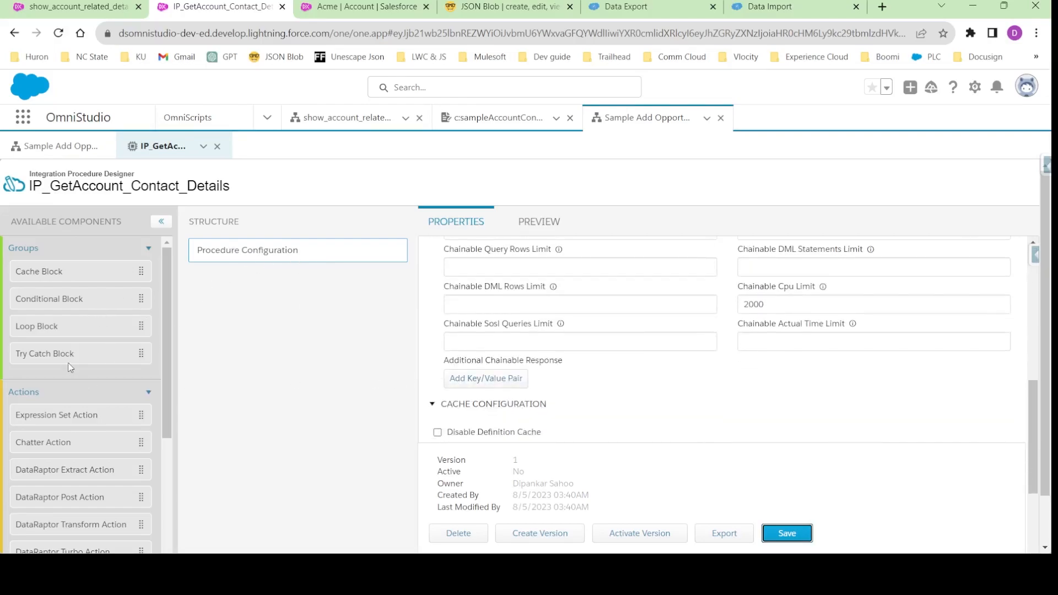
{"action": "scroll", "coordinate": [71, 369], "scroll_direction": "down", "scroll_amount": 5}
{"action": "scroll", "coordinate": [54, 437], "scroll_direction": "up", "scroll_amount": 5}
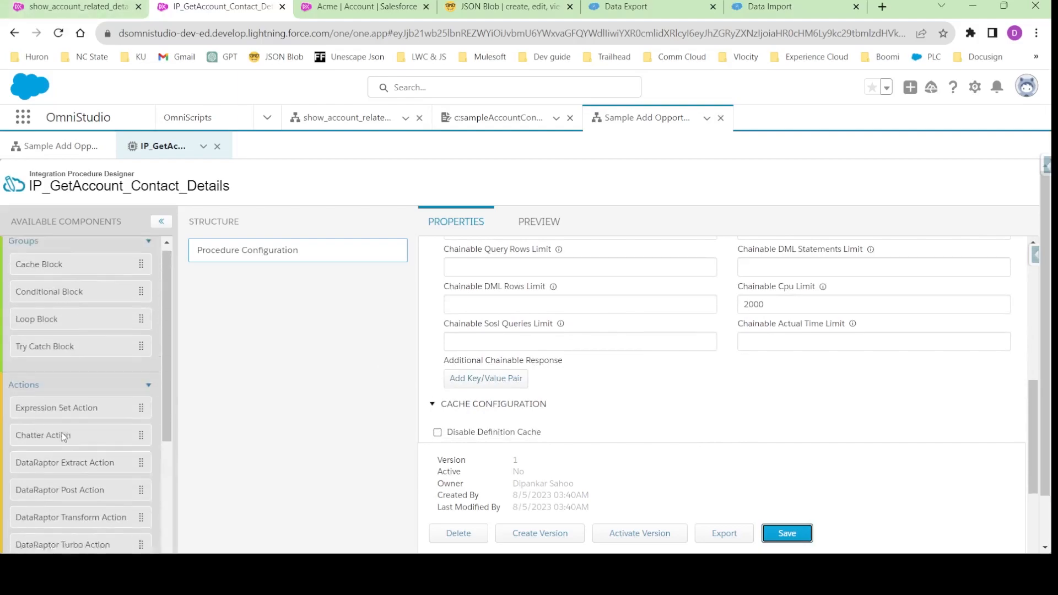
{"action": "left_click", "coordinate": [45, 147]}
{"action": "left_click", "coordinate": [496, 119]}
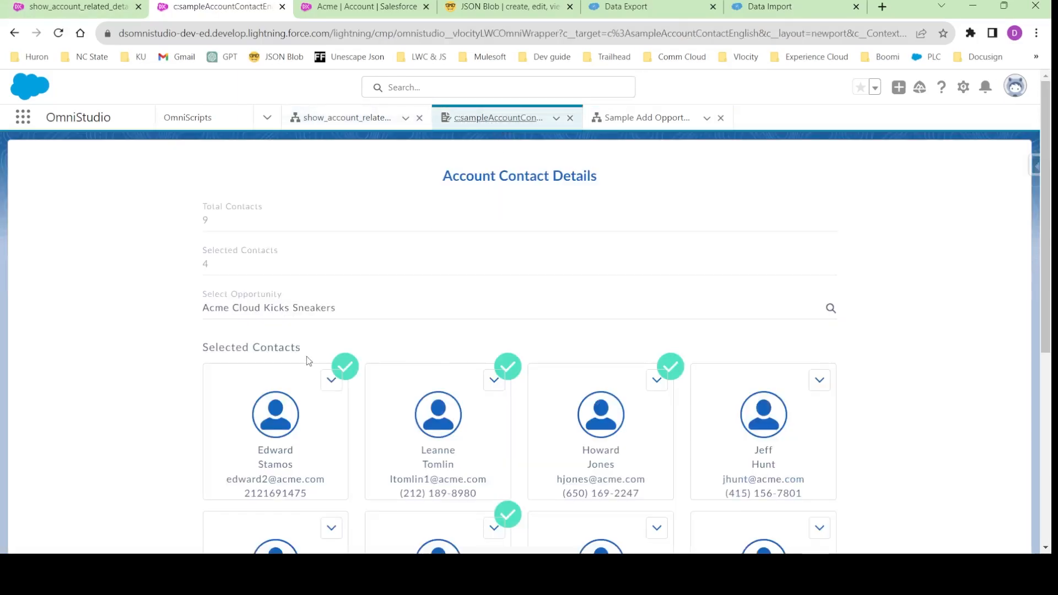
{"action": "scroll", "coordinate": [303, 374], "scroll_direction": "down", "scroll_amount": 6}
{"action": "scroll", "coordinate": [353, 331], "scroll_direction": "up", "scroll_amount": 6}
{"action": "left_click", "coordinate": [642, 118]}
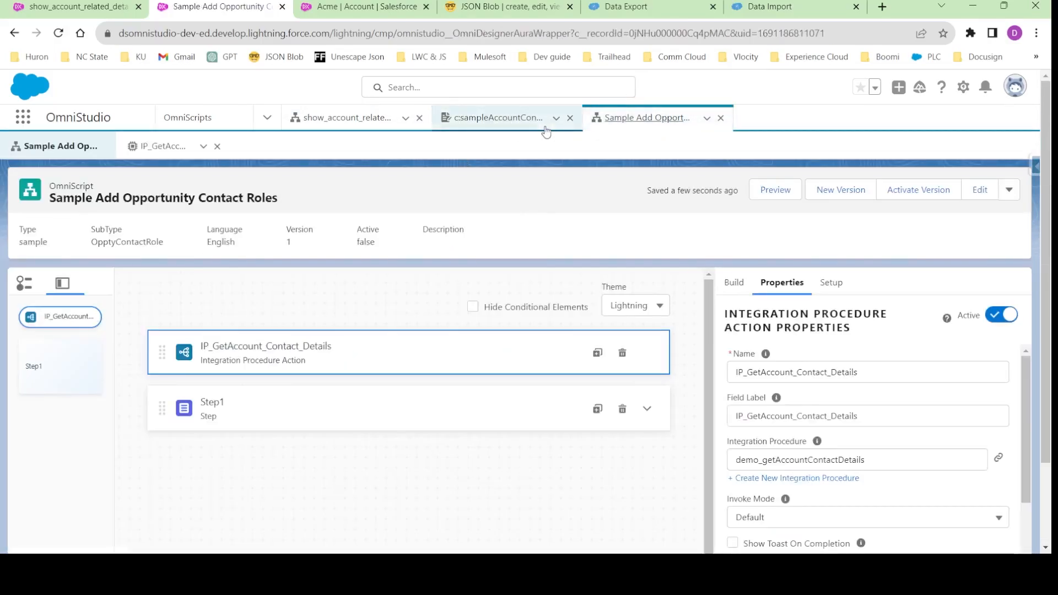
- Examine the groups and actions available for the IP_GetAccount_Contact_Details integration procedure
{"action": "left_click", "coordinate": [164, 158]}
{"action": "scroll", "coordinate": [57, 396], "scroll_direction": "down", "scroll_amount": 5}
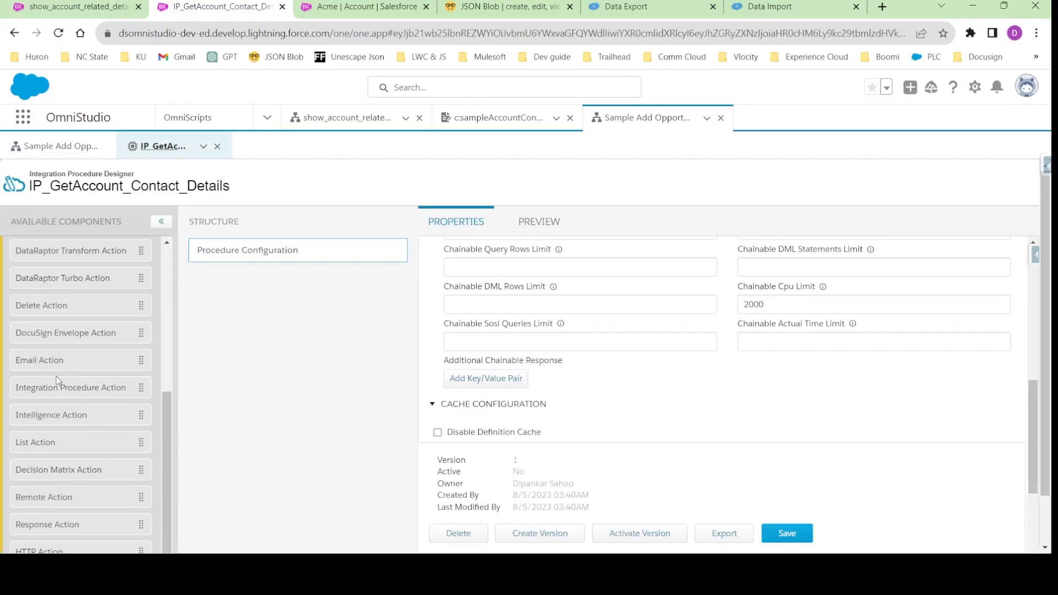
{"action": "scroll", "coordinate": [57, 379], "scroll_direction": "up", "scroll_amount": 3}
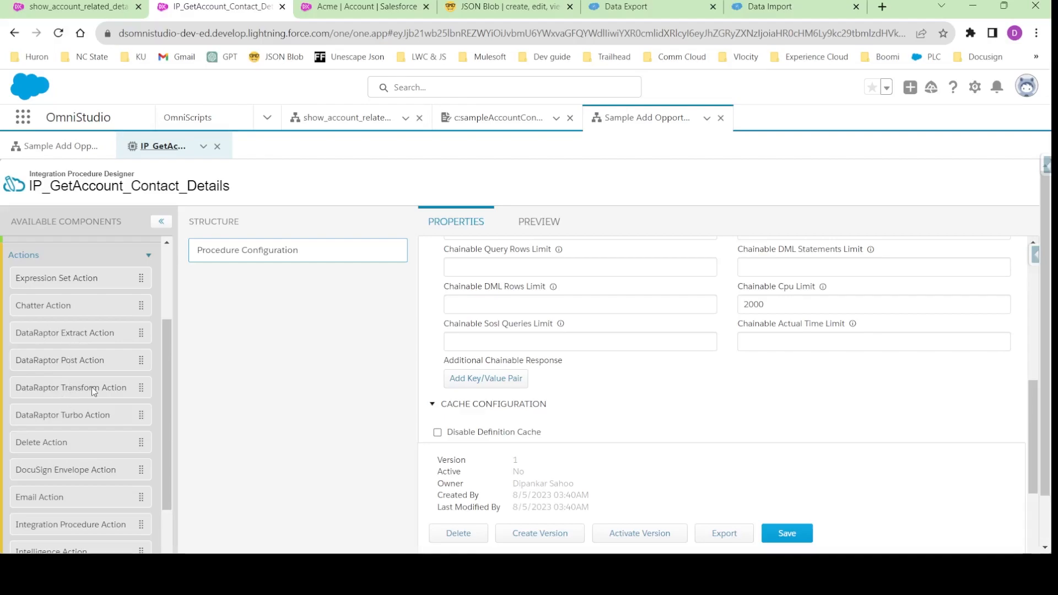
{"action": "scroll", "coordinate": [65, 417], "scroll_direction": "down", "scroll_amount": 3}
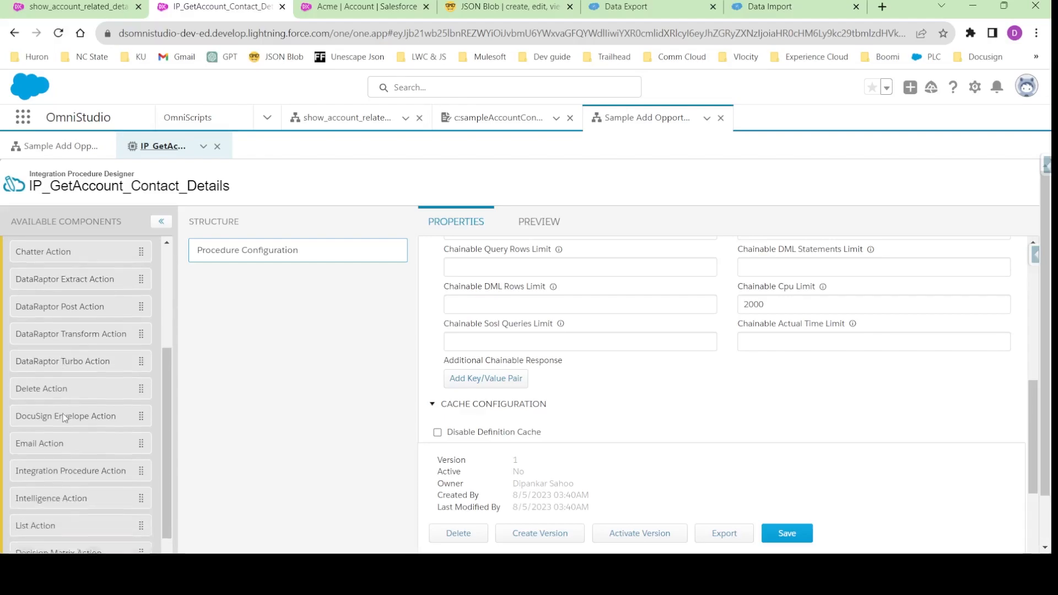
{"action": "scroll", "coordinate": [57, 435], "scroll_direction": "down", "scroll_amount": 3}
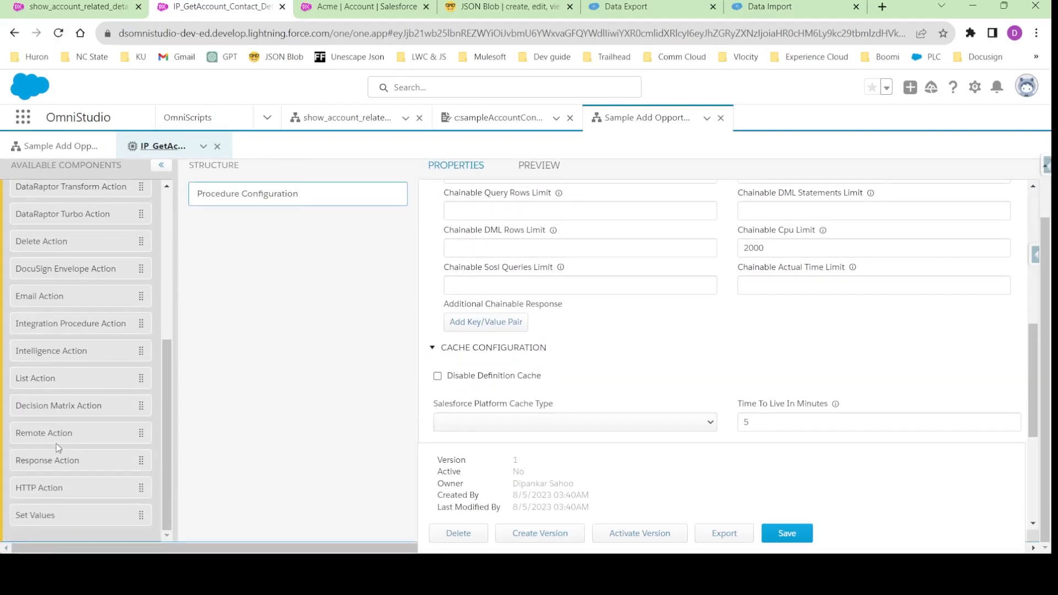
{"action": "scroll", "coordinate": [61, 336], "scroll_direction": "up", "scroll_amount": 2}
{"action": "scroll", "coordinate": [62, 338], "scroll_direction": "up", "scroll_amount": 4}
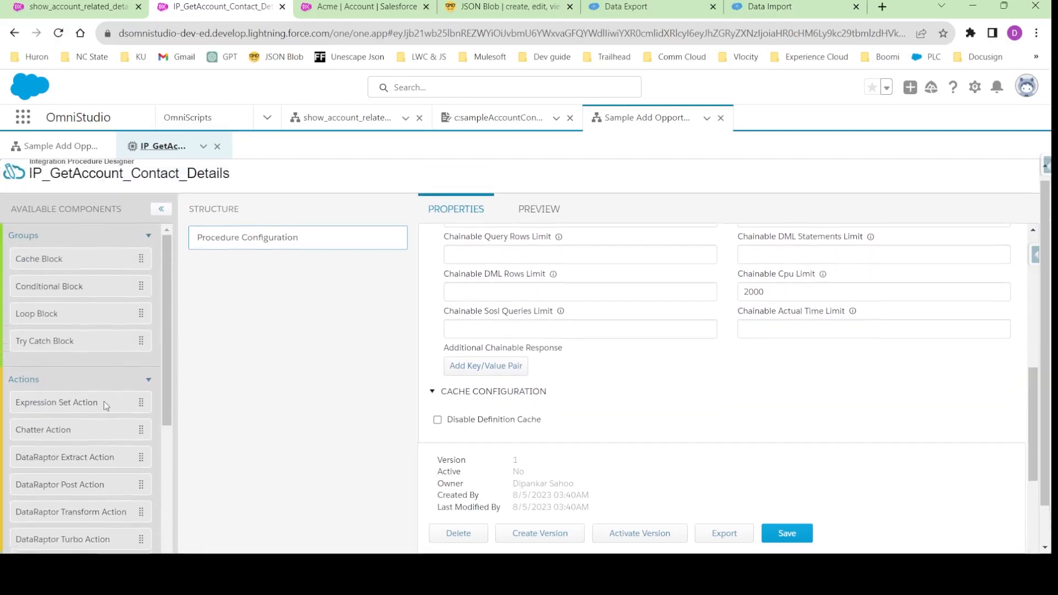
- Add a DataRaptor Extract Action under Procedure Configuration and name the element DR_Extract_Account_Contacts
{"action": "scroll", "coordinate": [61, 416], "scroll_direction": "down", "scroll_amount": 1}
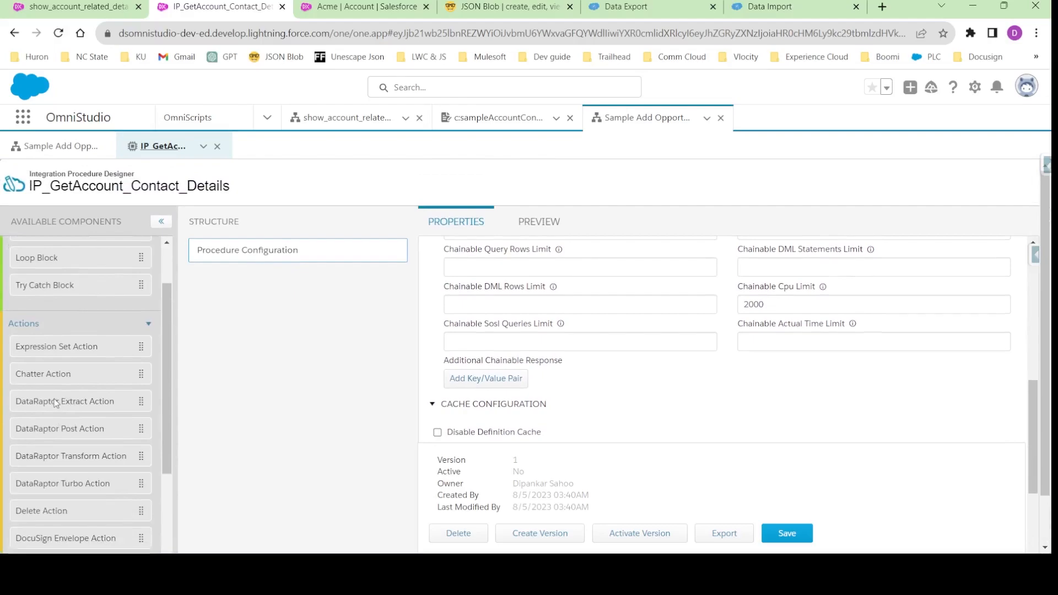
{"action": "left_click_drag", "start_coordinate": [55, 403], "coordinate": [248, 282]}
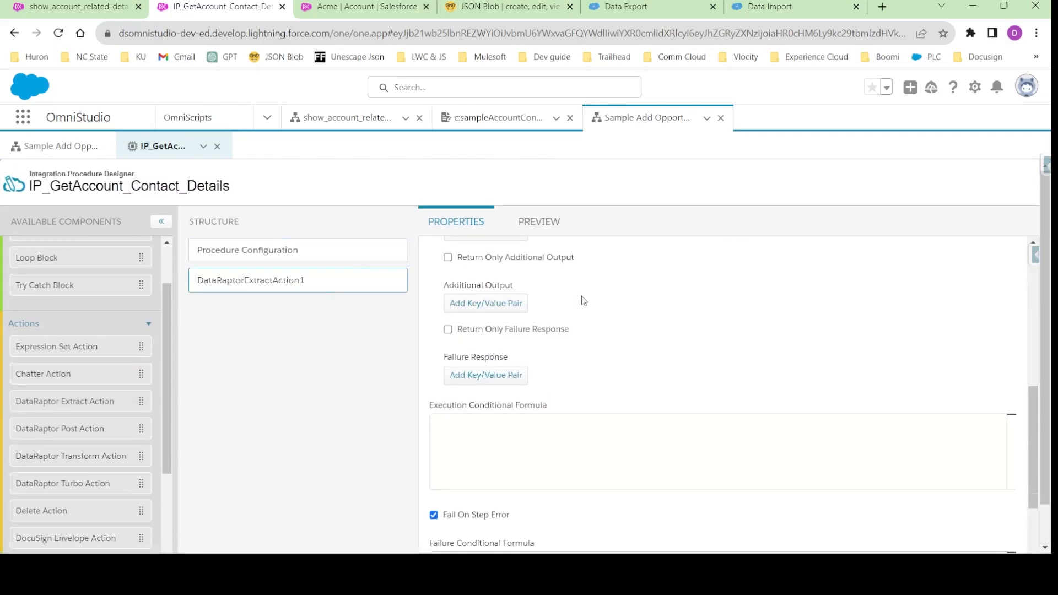
{"action": "scroll", "coordinate": [567, 314], "scroll_direction": "up", "scroll_amount": 10}
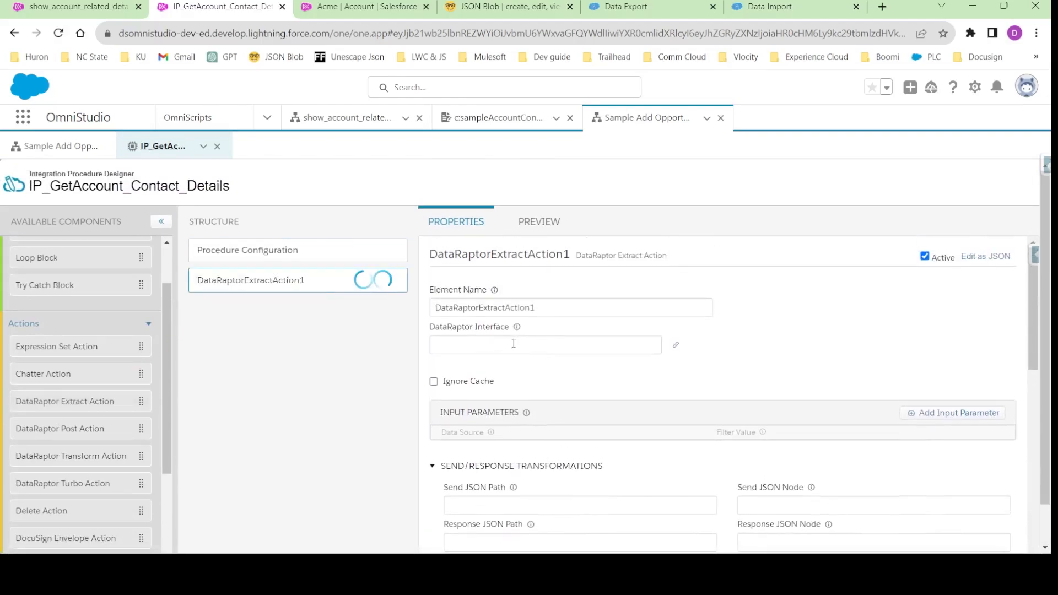
{"action": "double_click", "coordinate": [477, 308]}
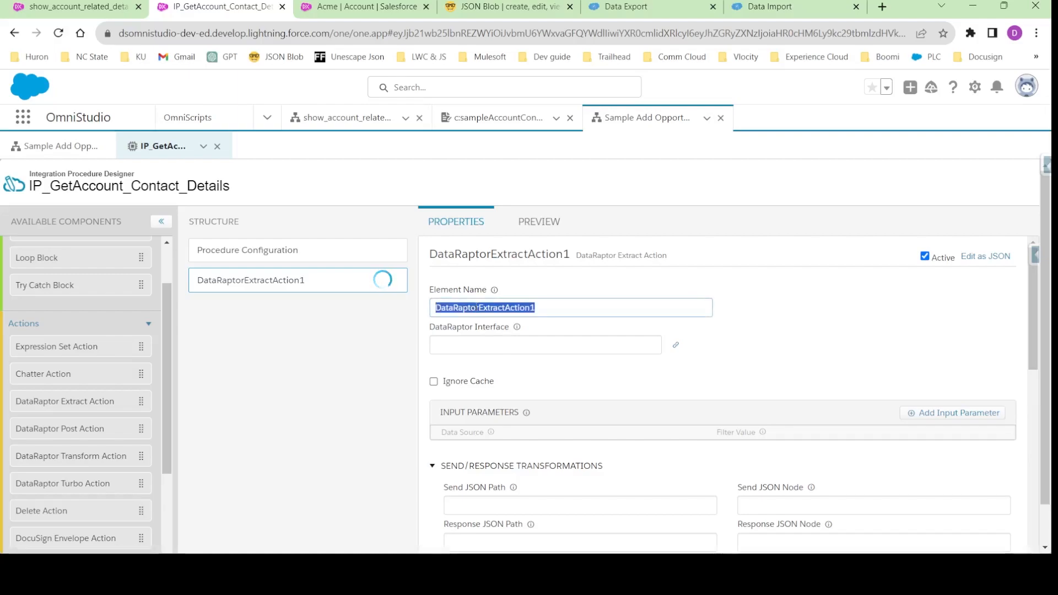
{"action": "type", "text": "DR_Extract_Account_COntacts"}
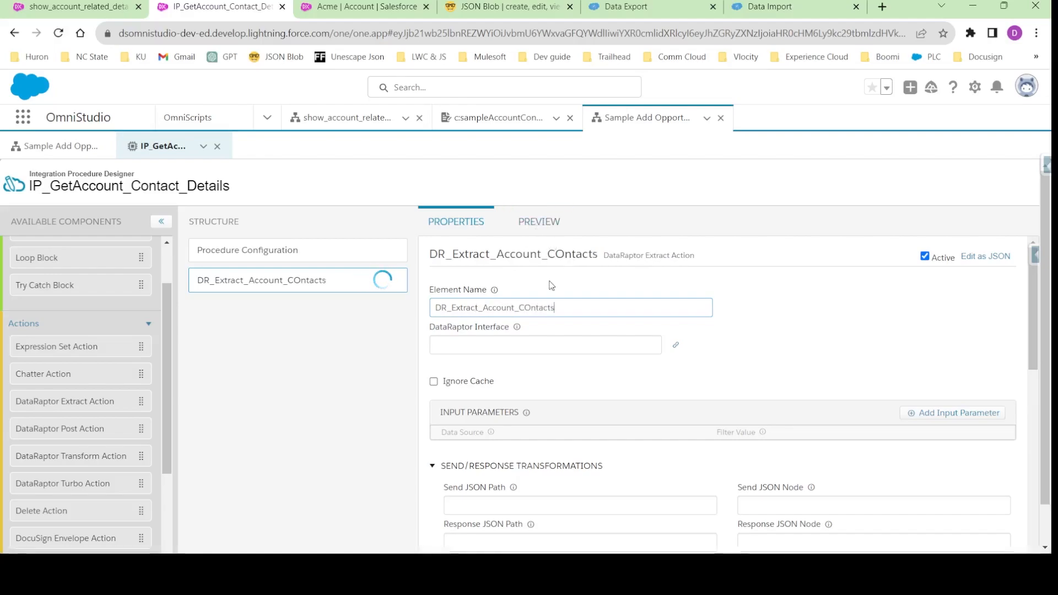
{"action": "left_click", "coordinate": [530, 306]}
{"action": "key", "text": "BackSpace"}
{"action": "type", "text": "o"}
- Create a new DataRaptor interface for the extract action, reusing the element name DR_Extract_Account_Contacts
{"action": "left_click", "coordinate": [482, 307]}
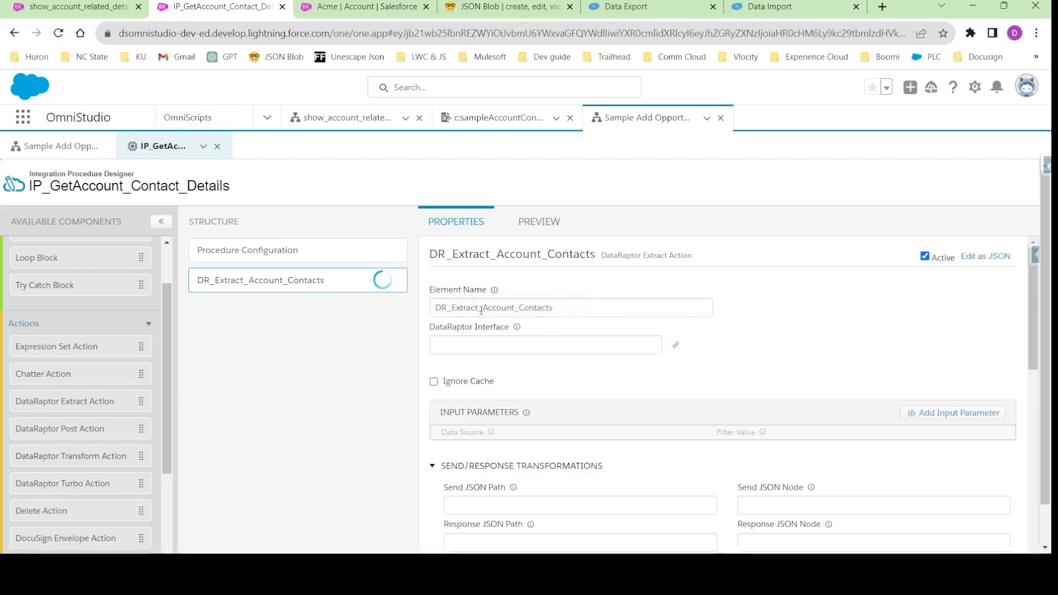
{"action": "double_click", "coordinate": [484, 307]}
{"action": "key", "text": "ctrl+c"}
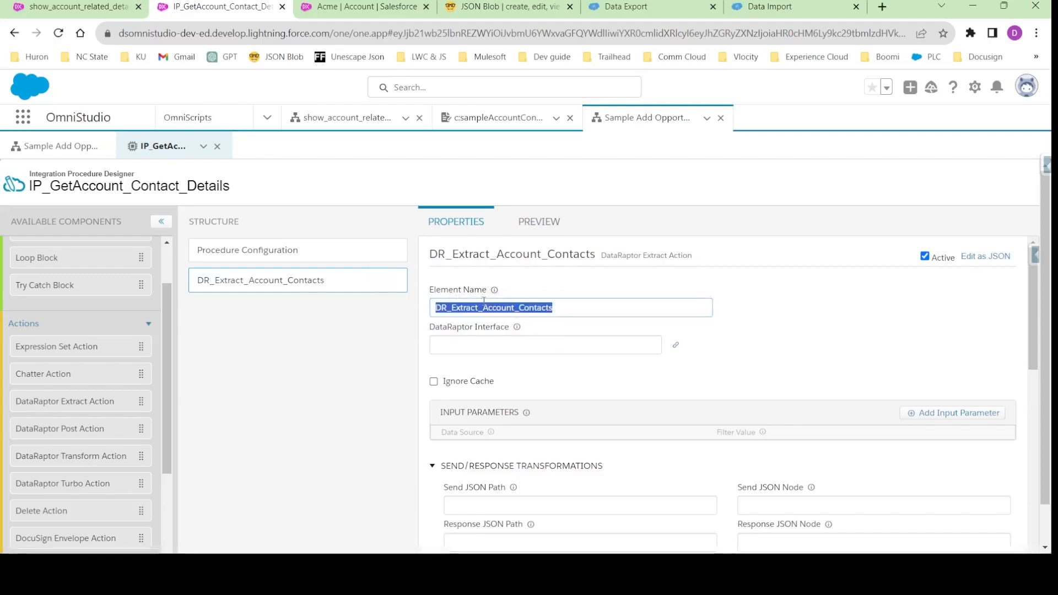
{"action": "left_click", "coordinate": [703, 365]}
{"action": "left_click", "coordinate": [503, 341]}
{"action": "scroll", "coordinate": [551, 375], "scroll_direction": "down", "scroll_amount": 10}
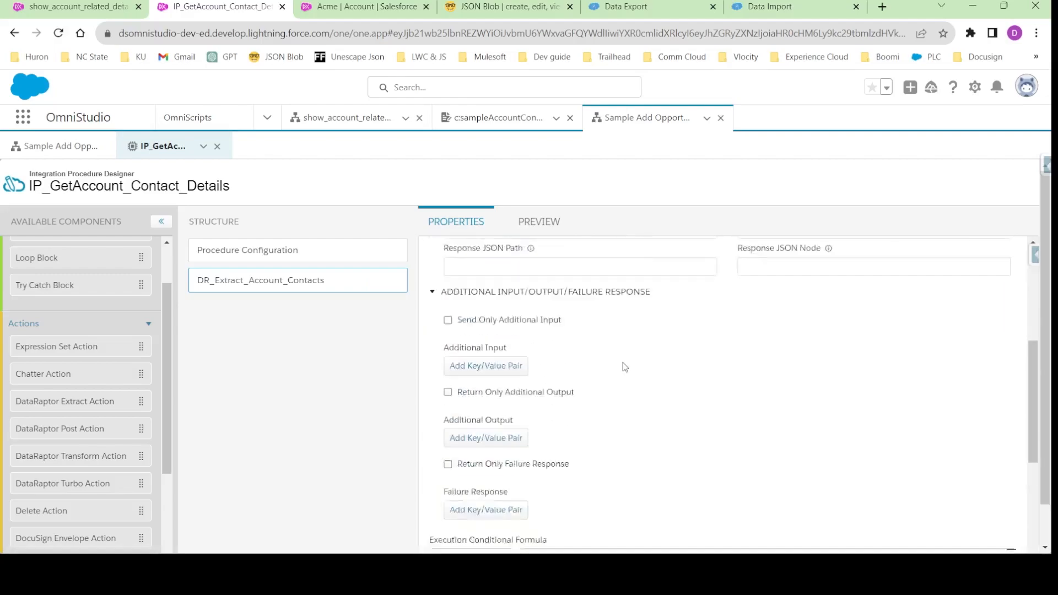
{"action": "scroll", "coordinate": [625, 364], "scroll_direction": "up", "scroll_amount": 5}
{"action": "left_click", "coordinate": [498, 412]}
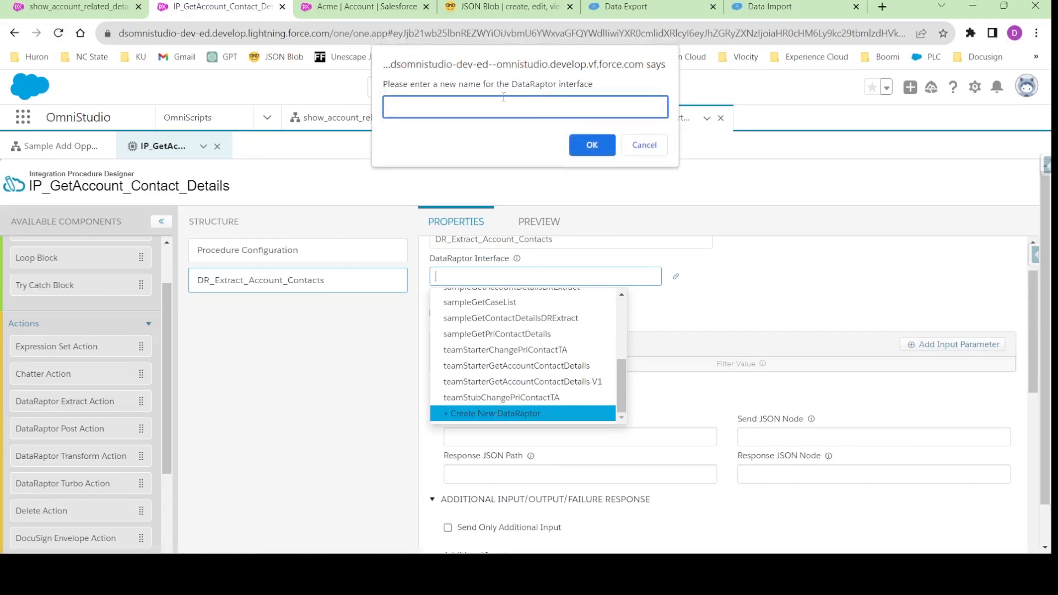
{"action": "key", "text": "ctrl+v"}
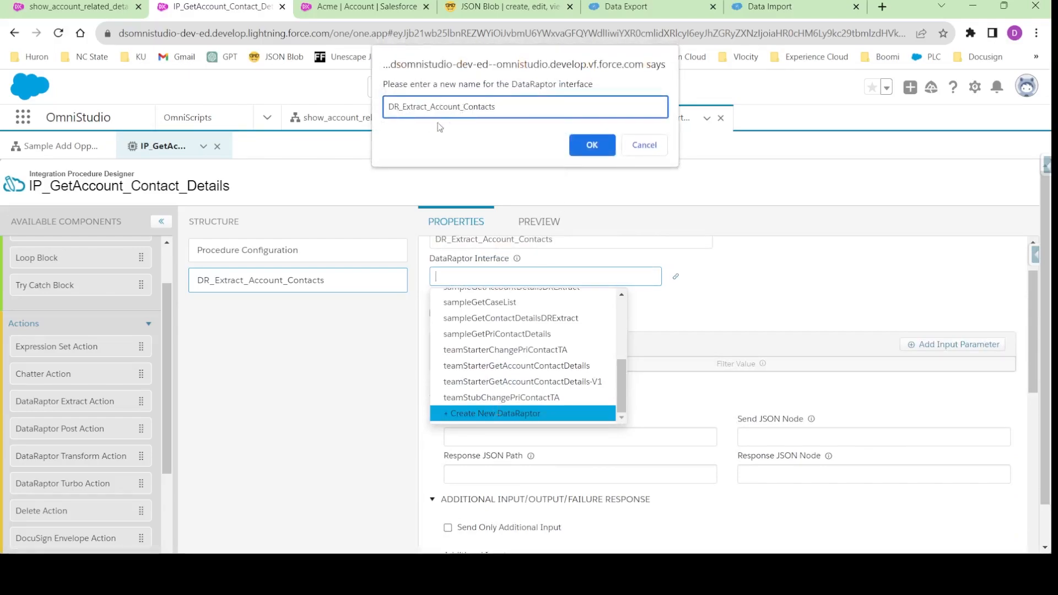
{"action": "left_click", "coordinate": [590, 148]}
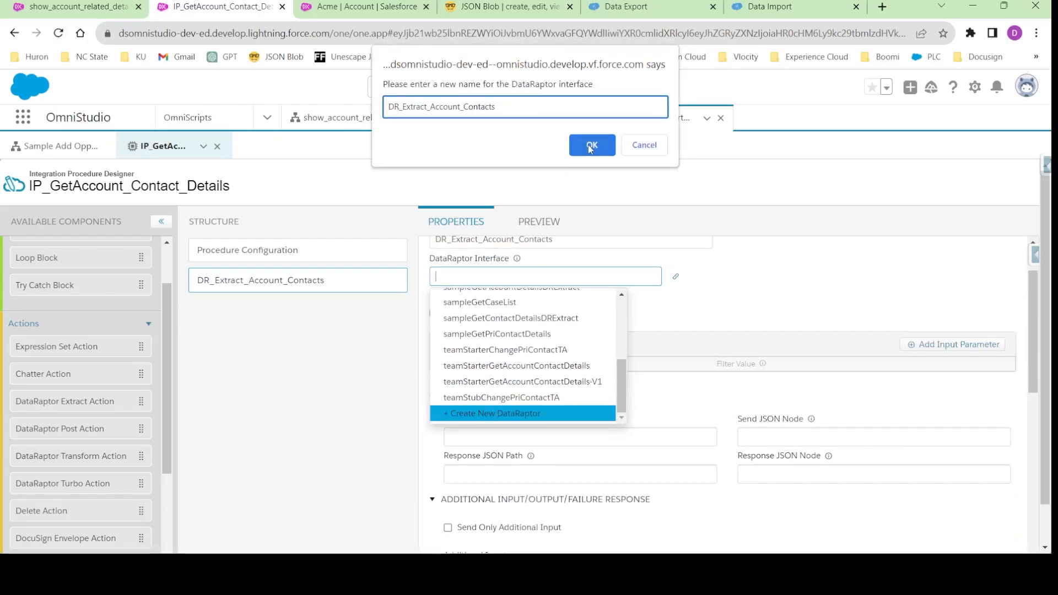
{"action": "left_click", "coordinate": [590, 148]}
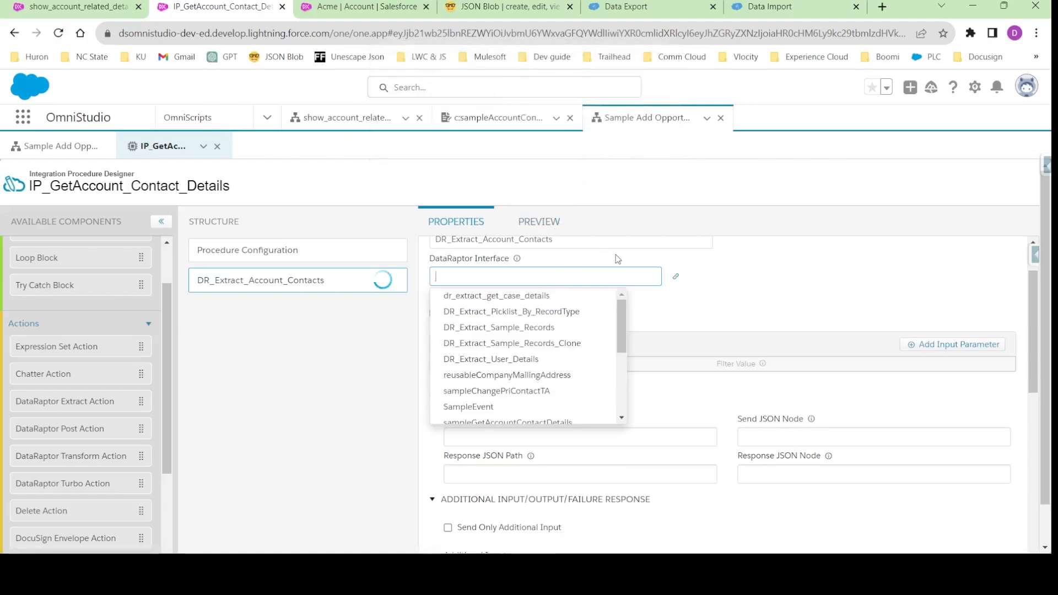
- Open the DR_Extract_Account_Contacts DataRaptor and look through its formulas, output and preview sections before returning to the extract section
{"action": "left_click", "coordinate": [673, 276]}
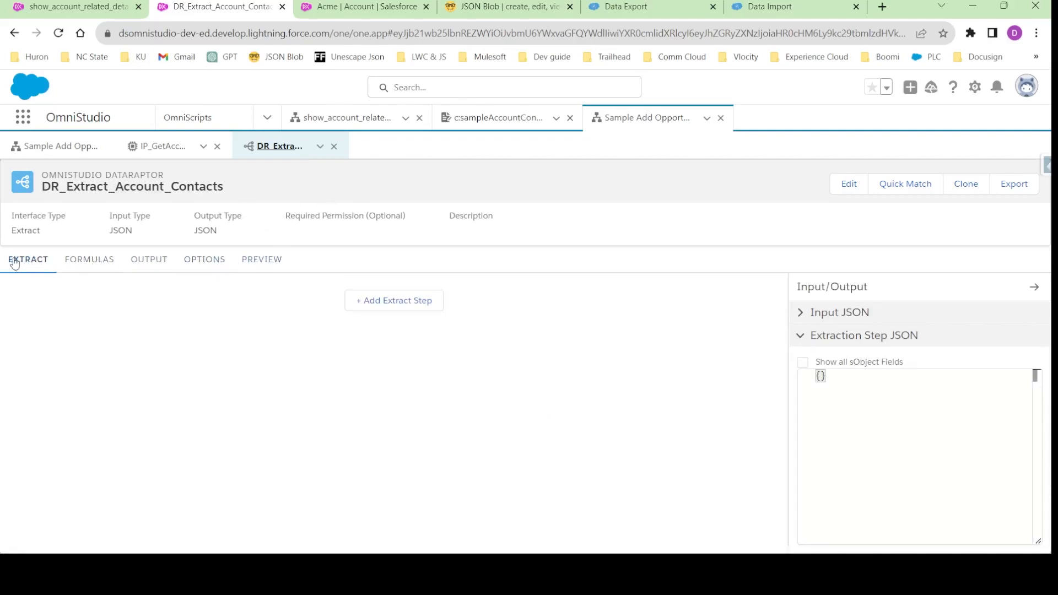
{"action": "left_click", "coordinate": [95, 260]}
{"action": "left_click", "coordinate": [157, 261]}
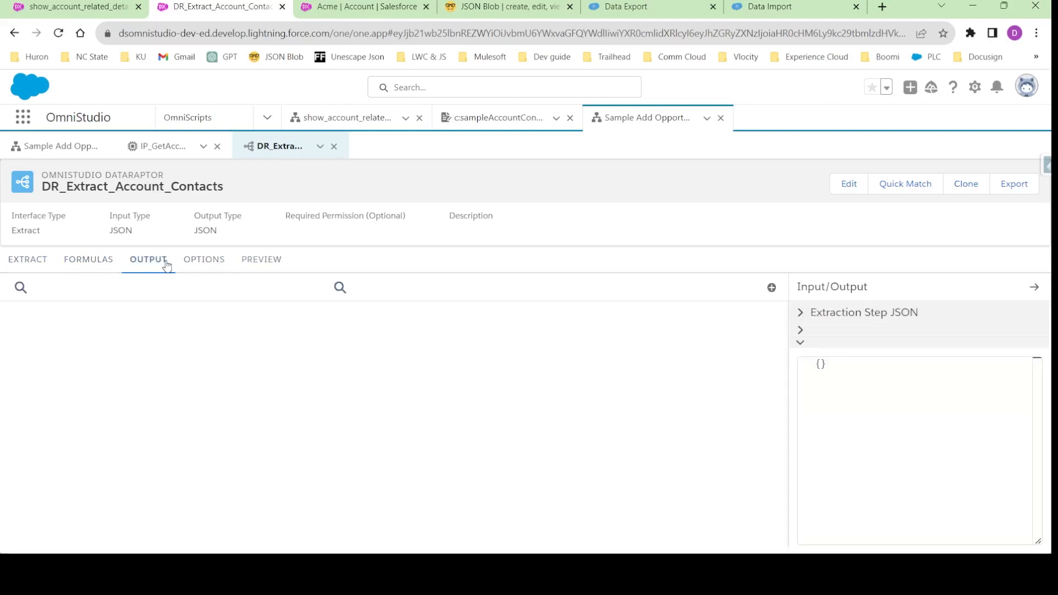
{"action": "left_click", "coordinate": [270, 260]}
{"action": "left_click", "coordinate": [28, 264]}
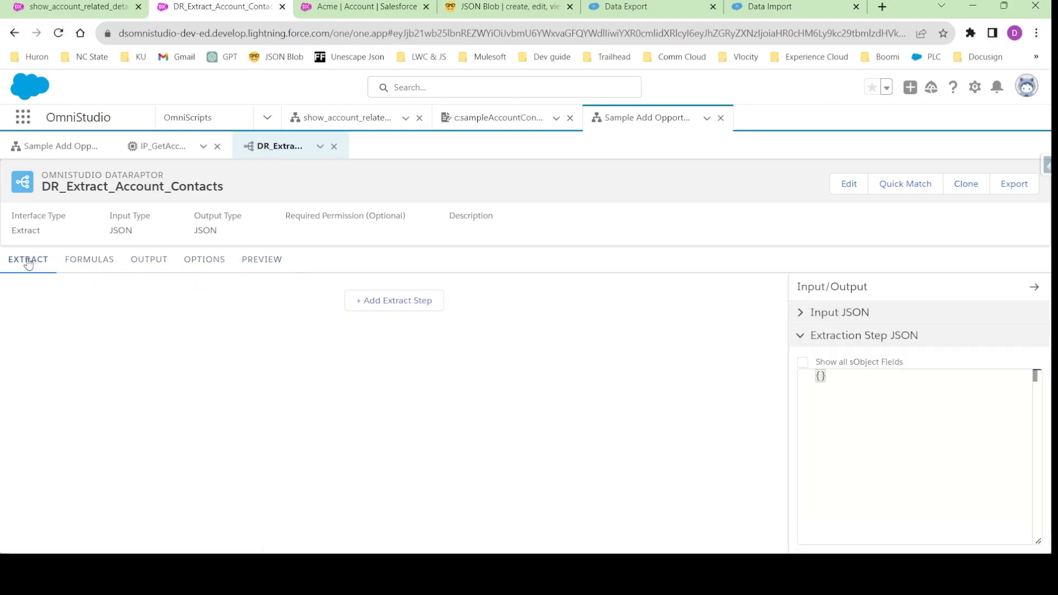
- Add an extract step on the Account object with the extract output path Account
{"action": "left_click", "coordinate": [400, 301]}
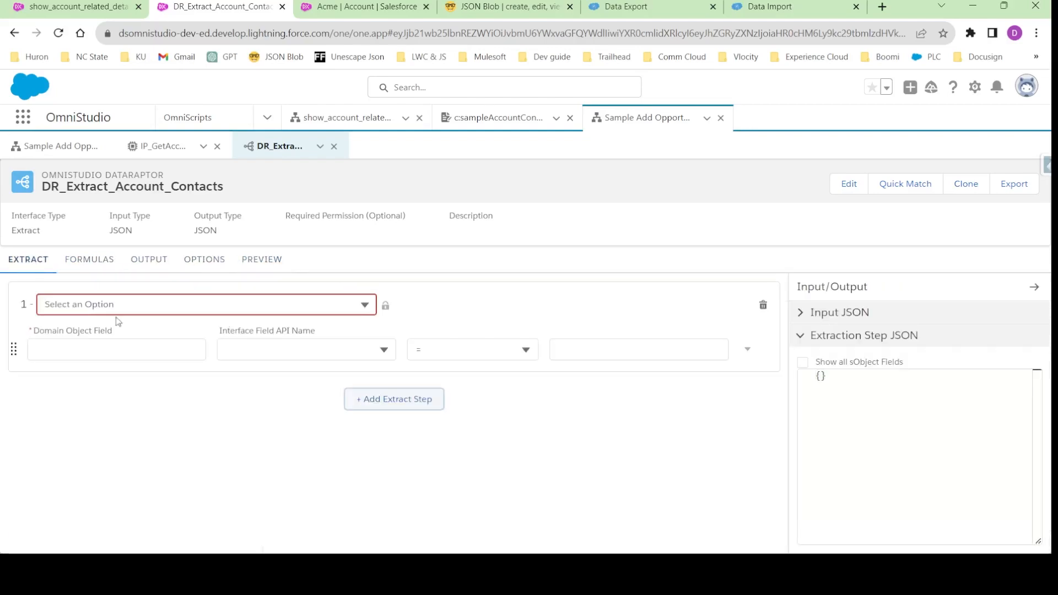
{"action": "left_click", "coordinate": [154, 306]}
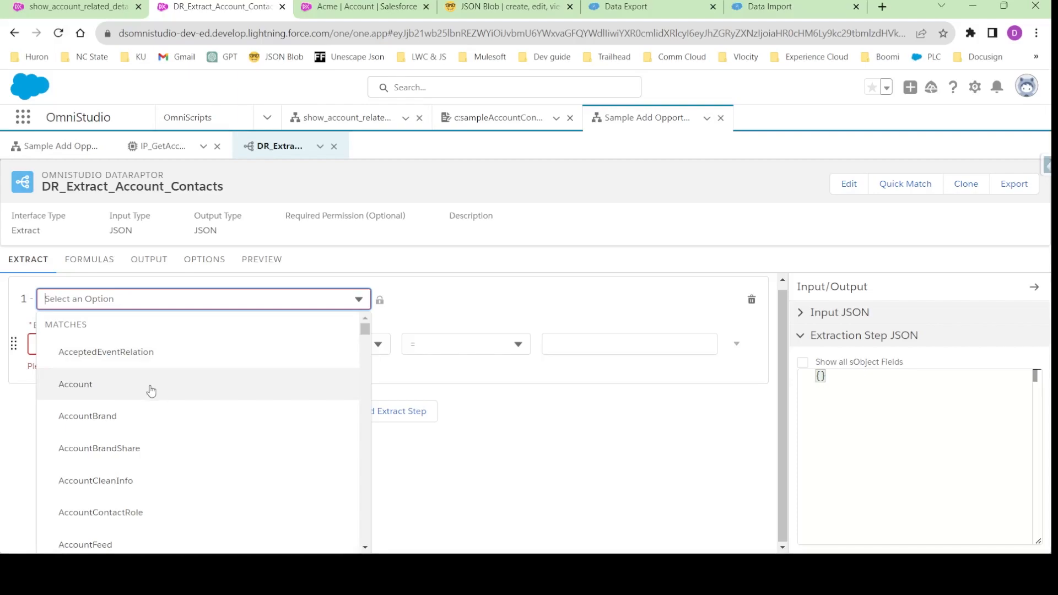
{"action": "left_click", "coordinate": [176, 393]}
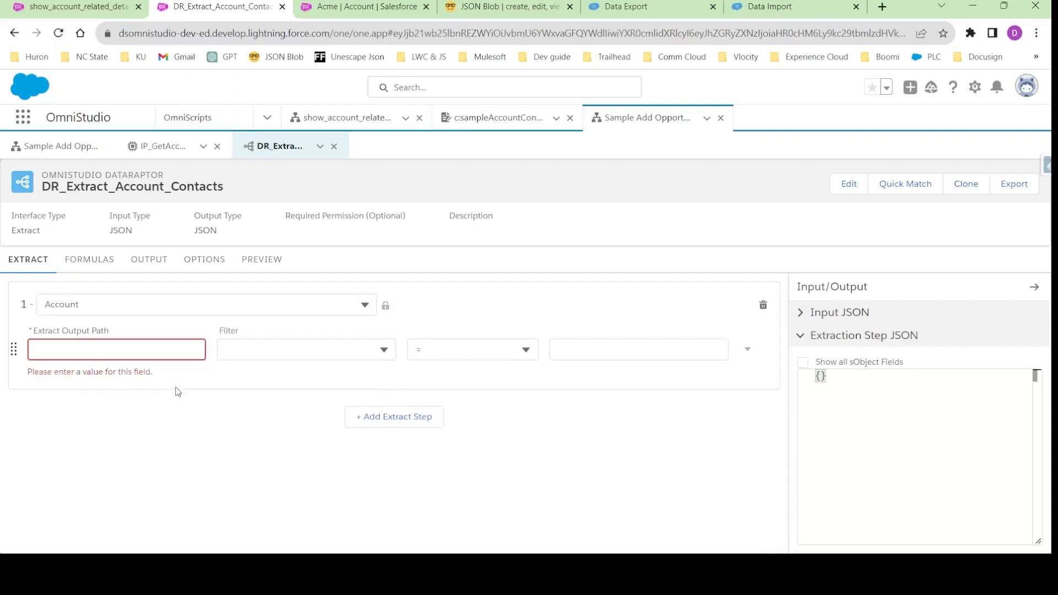
{"action": "left_click", "coordinate": [130, 349]}
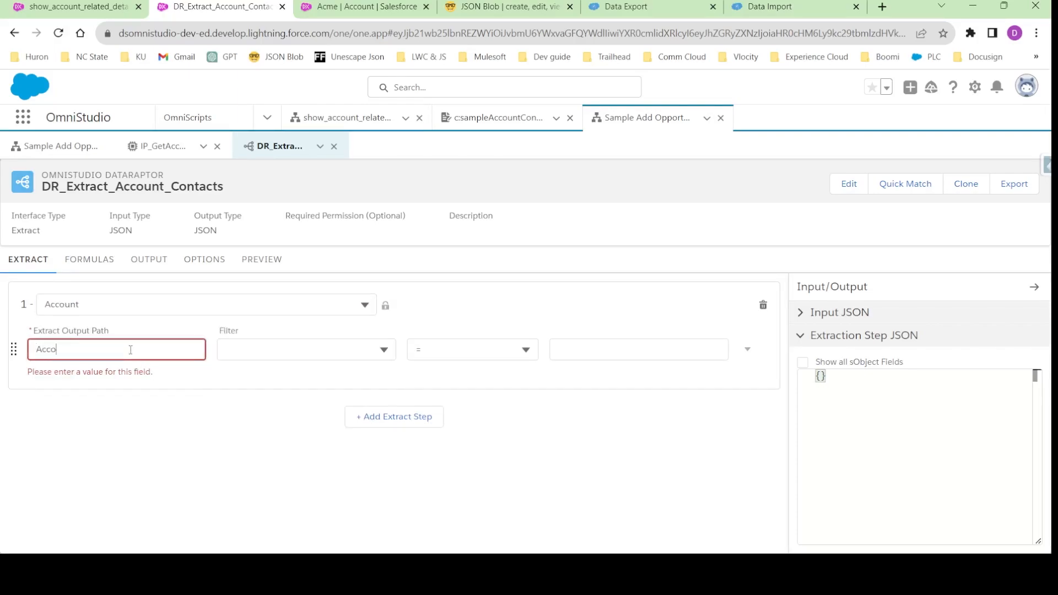
- Filter the Account extract step so that Id equals the input value AccountId
{"action": "left_click", "coordinate": [287, 353]}
{"action": "scroll", "coordinate": [271, 425], "scroll_direction": "down", "scroll_amount": 15}
{"action": "scroll", "coordinate": [273, 434], "scroll_direction": "up", "scroll_amount": 4}
{"action": "scroll", "coordinate": [273, 435], "scroll_direction": "down", "scroll_amount": 12}
{"action": "scroll", "coordinate": [272, 436], "scroll_direction": "up", "scroll_amount": 7}
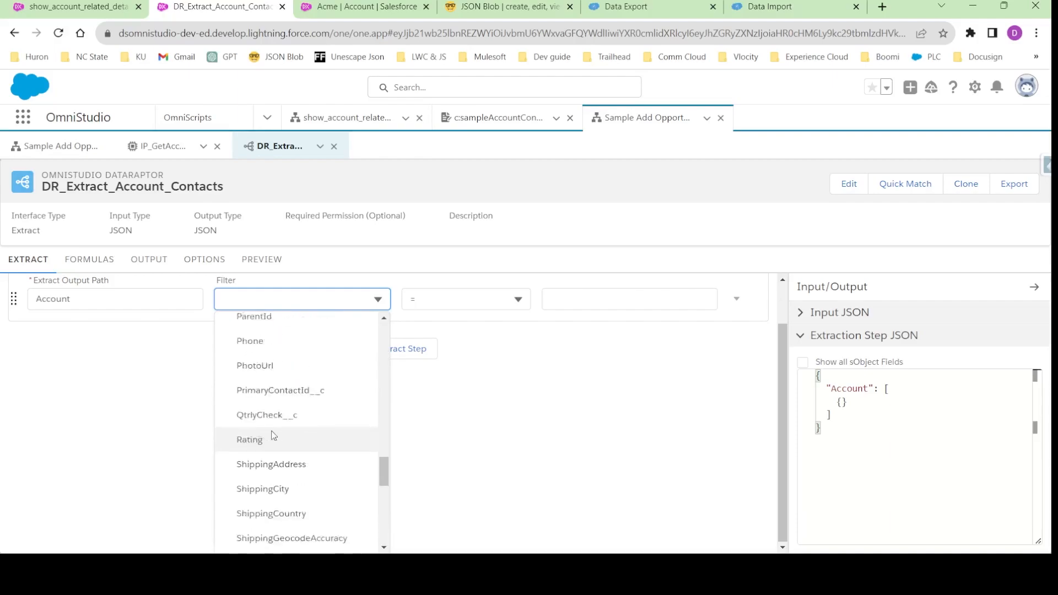
{"action": "scroll", "coordinate": [271, 433], "scroll_direction": "up", "scroll_amount": 10}
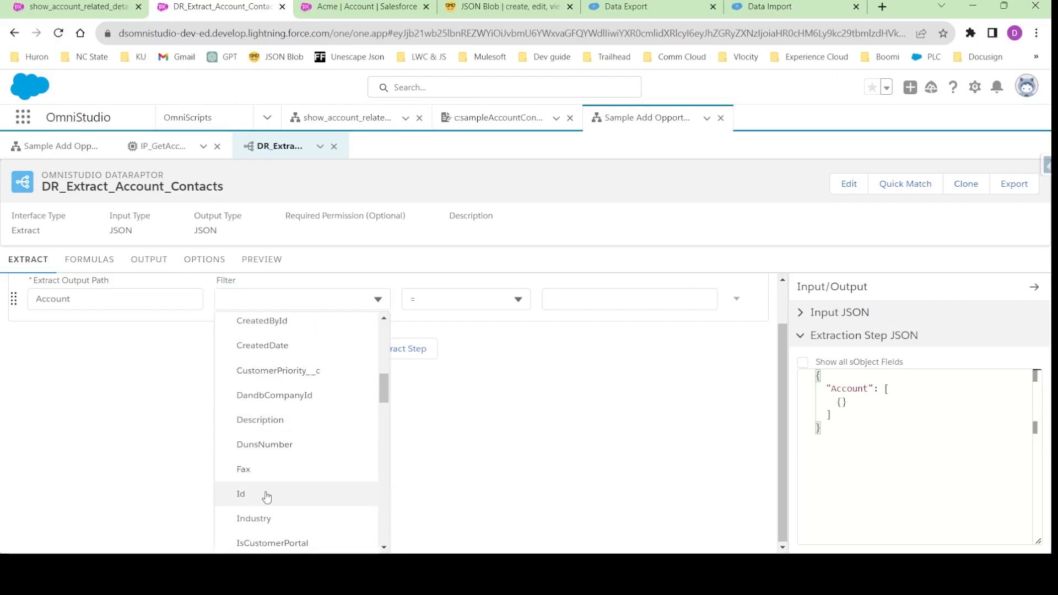
{"action": "left_click", "coordinate": [267, 496]}
{"action": "left_click", "coordinate": [588, 355]}
{"action": "type", "text": "AccountId"}
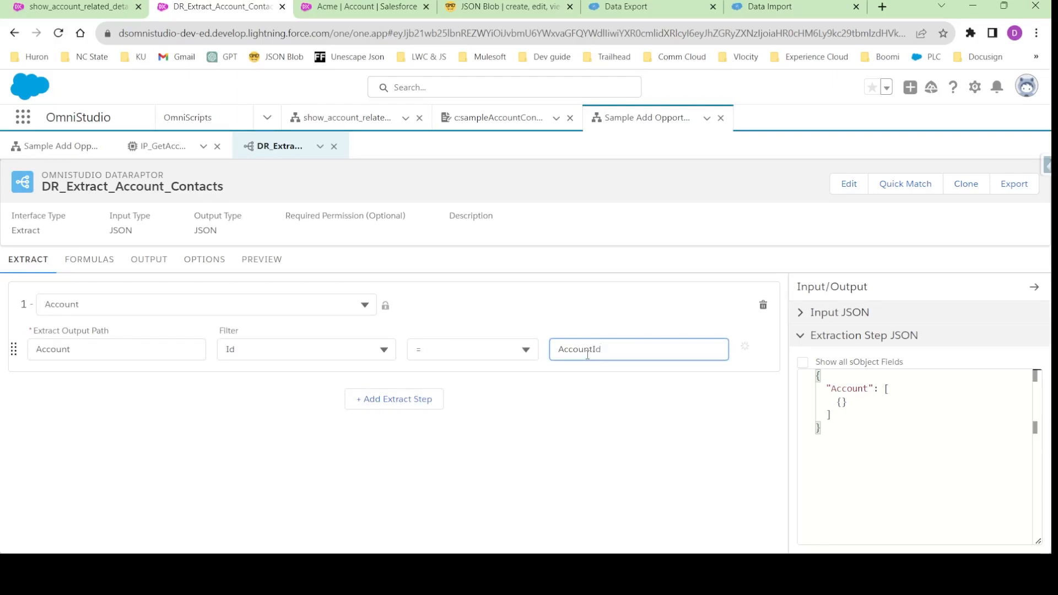
{"action": "double_click", "coordinate": [588, 354]}
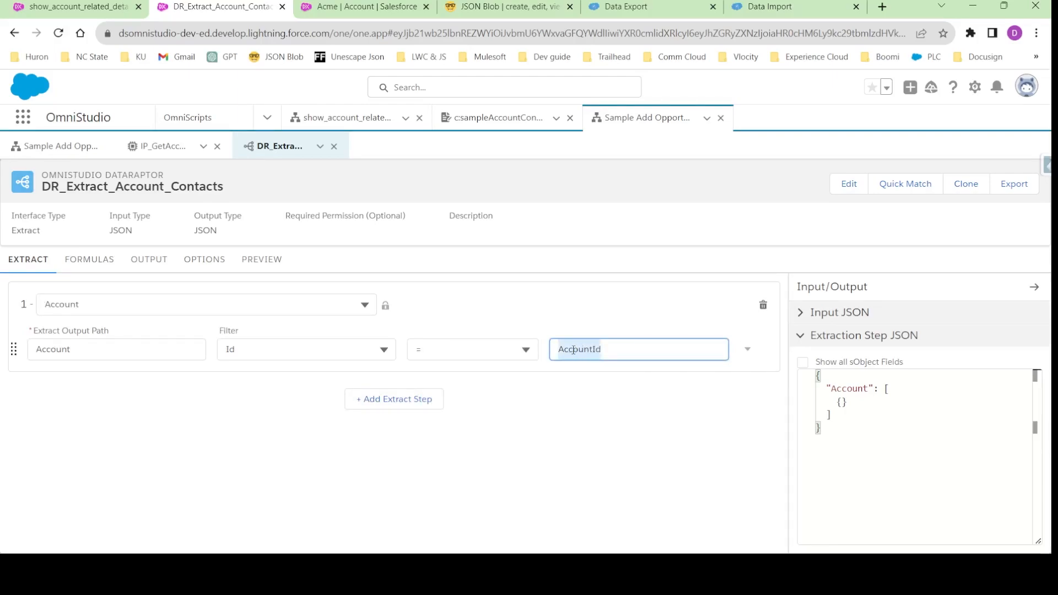
- Add an output mapping from Account:Name to the output JSON path AccountName
{"action": "left_click", "coordinate": [147, 261]}
{"action": "left_click", "coordinate": [773, 288]}
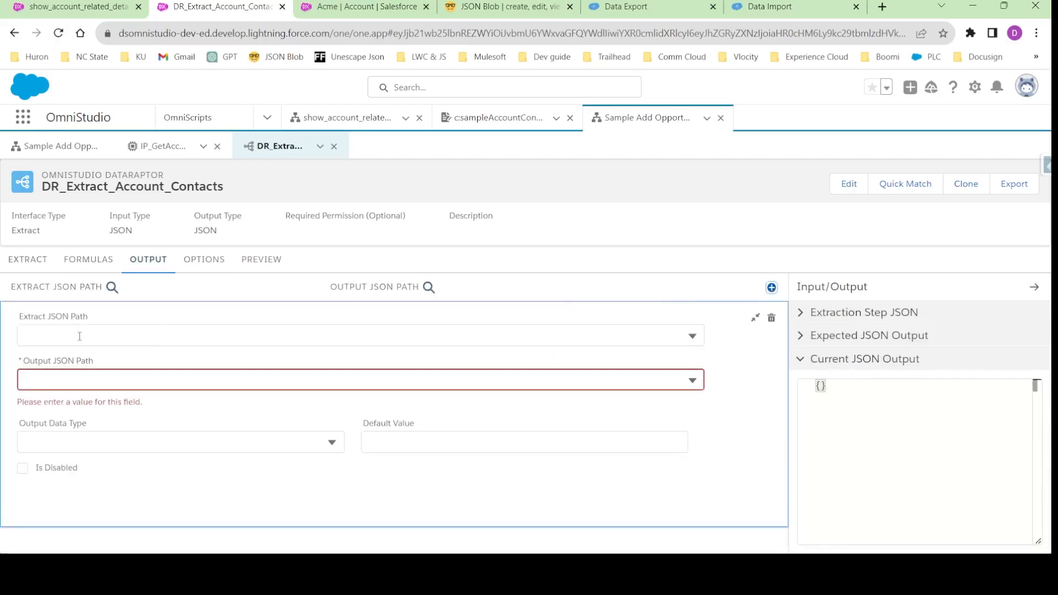
{"action": "left_click", "coordinate": [78, 334]}
{"action": "scroll", "coordinate": [83, 396], "scroll_direction": "down", "scroll_amount": 5}
{"action": "scroll", "coordinate": [87, 401], "scroll_direction": "up", "scroll_amount": 6}
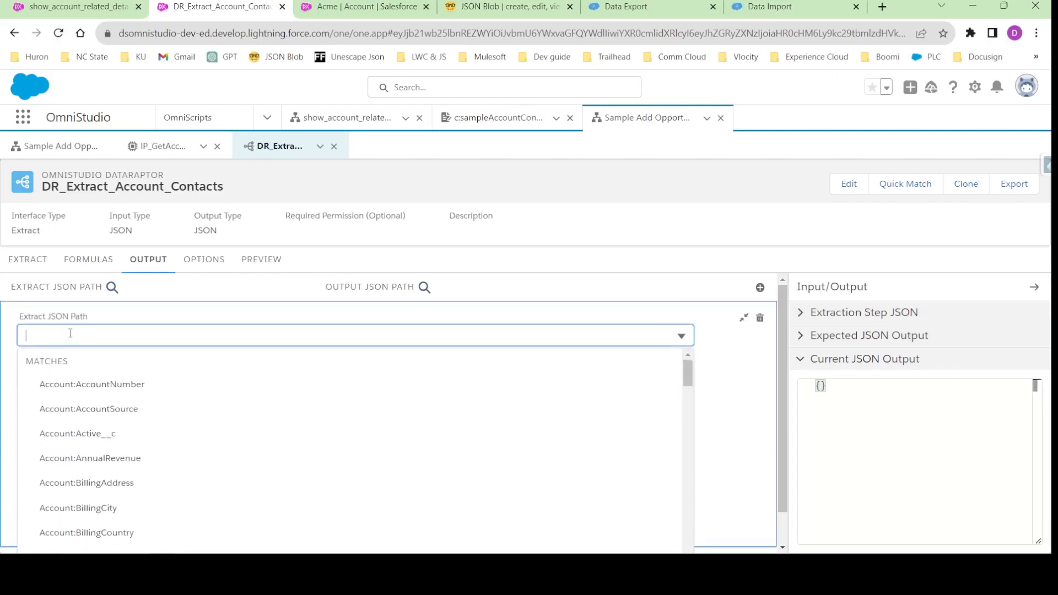
{"action": "type", "text": "Name"}
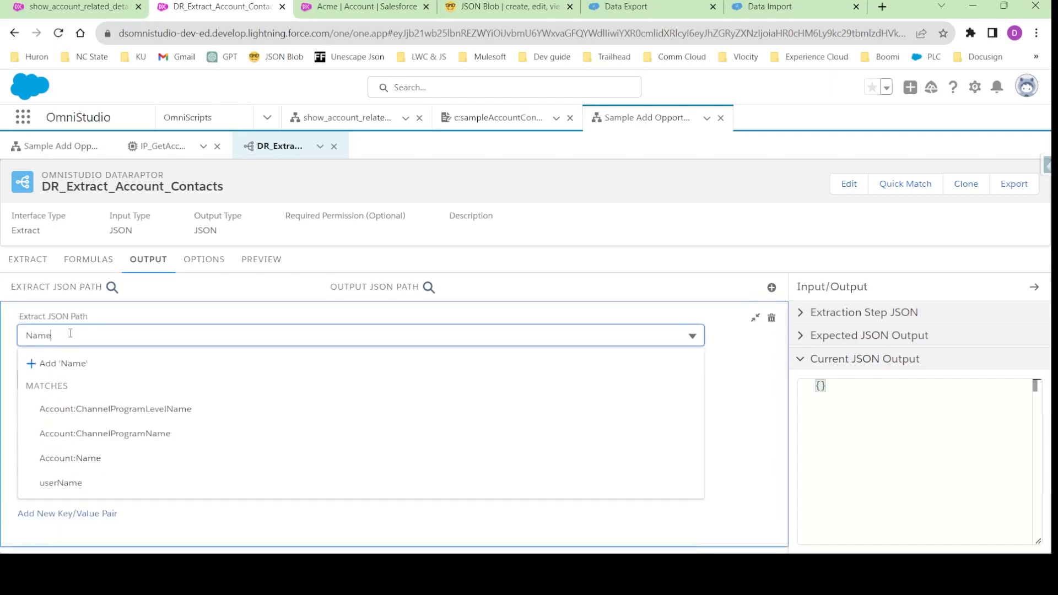
{"action": "left_click", "coordinate": [88, 457]}
{"action": "left_click", "coordinate": [56, 380]}
{"action": "type", "text": "A"}
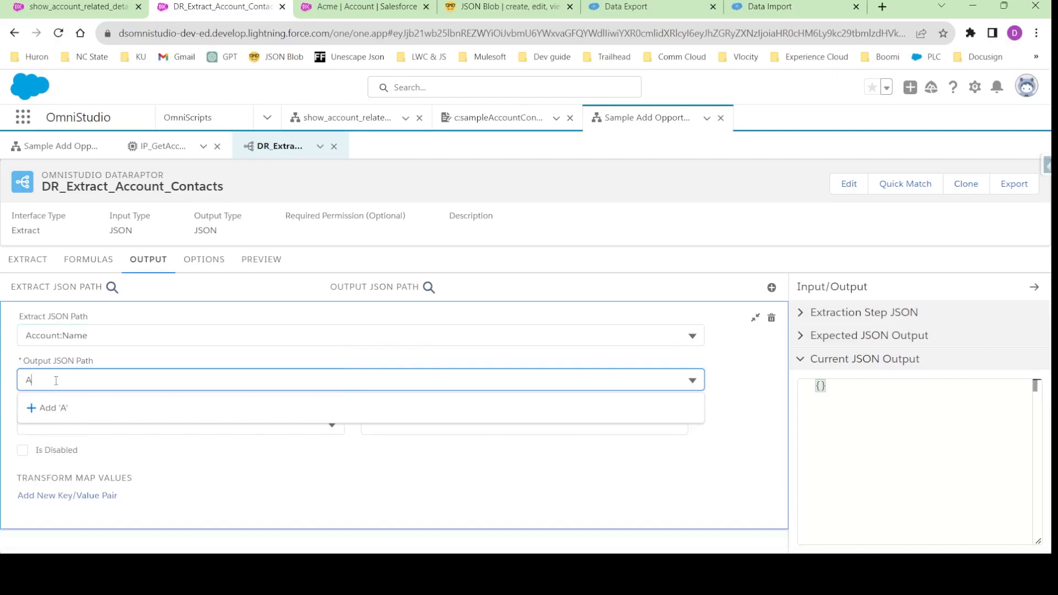
{"action": "type", "text": "ccountName"}
{"action": "left_click", "coordinate": [96, 407]}
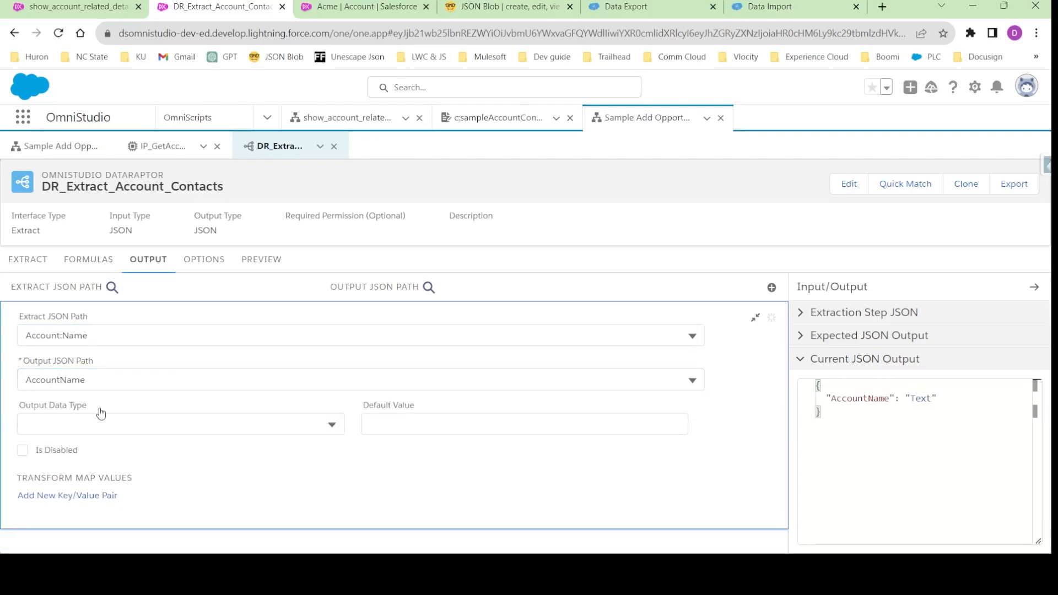
{"action": "left_click", "coordinate": [755, 318]}
- Add a second output mapping from Account:Id to the output JSON path AccountId
{"action": "left_click", "coordinate": [772, 287]}
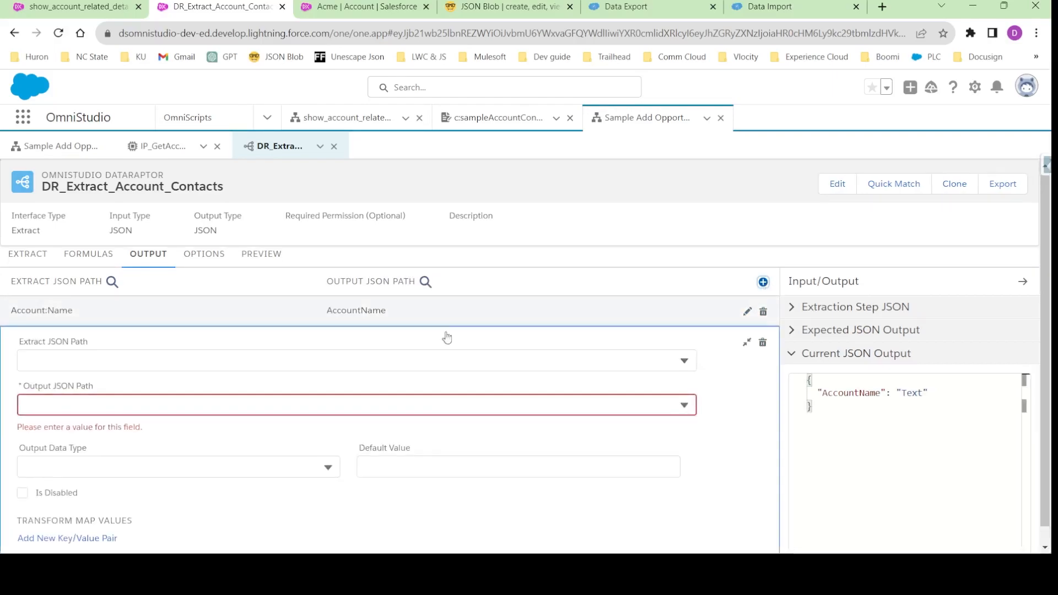
{"action": "left_click", "coordinate": [94, 359]}
{"action": "scroll", "coordinate": [102, 385], "scroll_direction": "down", "scroll_amount": 6}
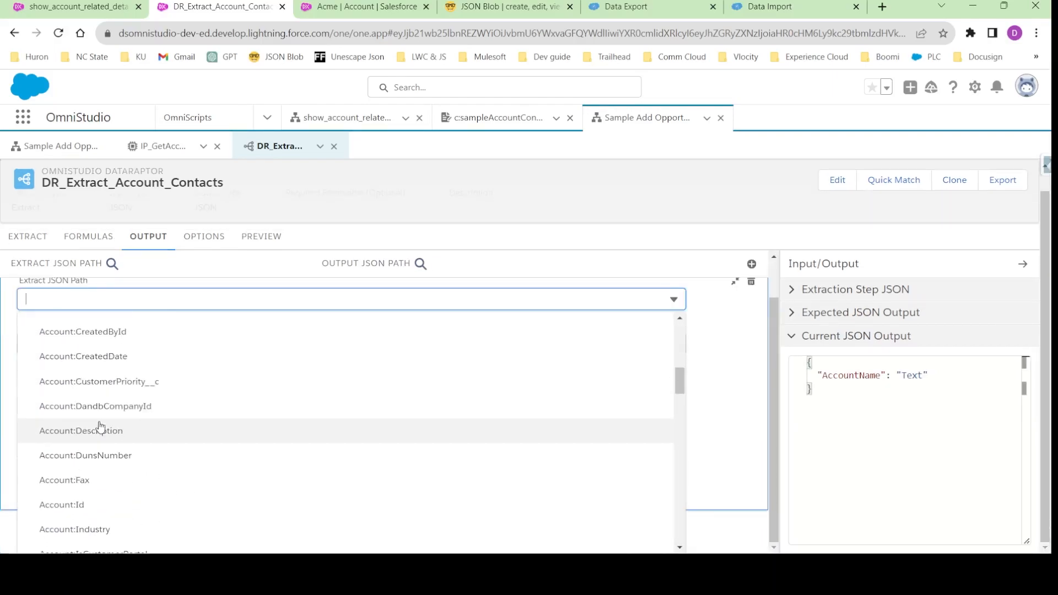
{"action": "left_click", "coordinate": [82, 437]}
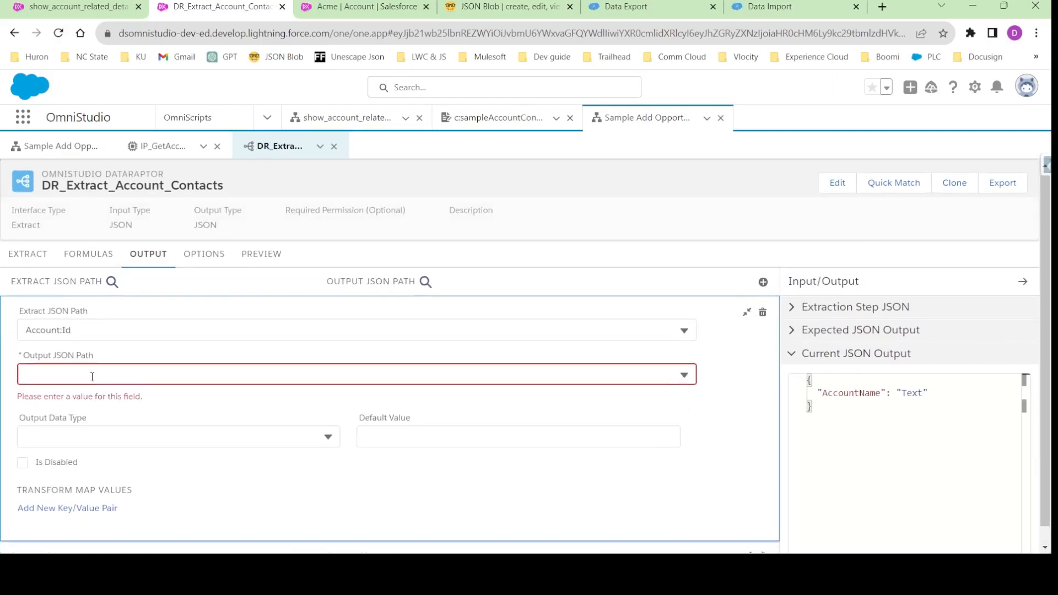
{"action": "left_click", "coordinate": [80, 383]}
{"action": "type", "text": "AccountId"}
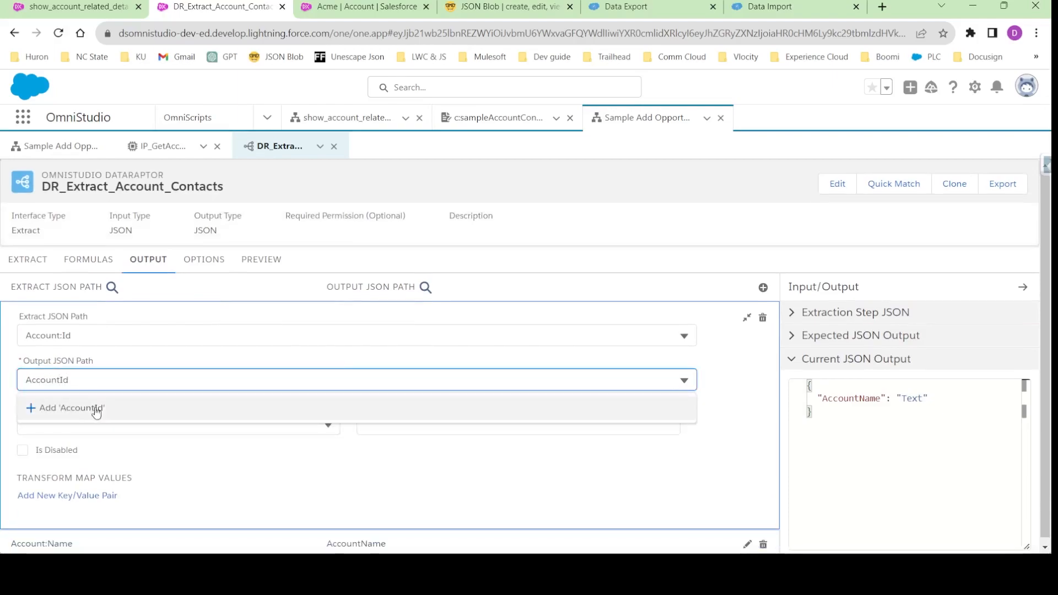
{"action": "left_click", "coordinate": [91, 407]}
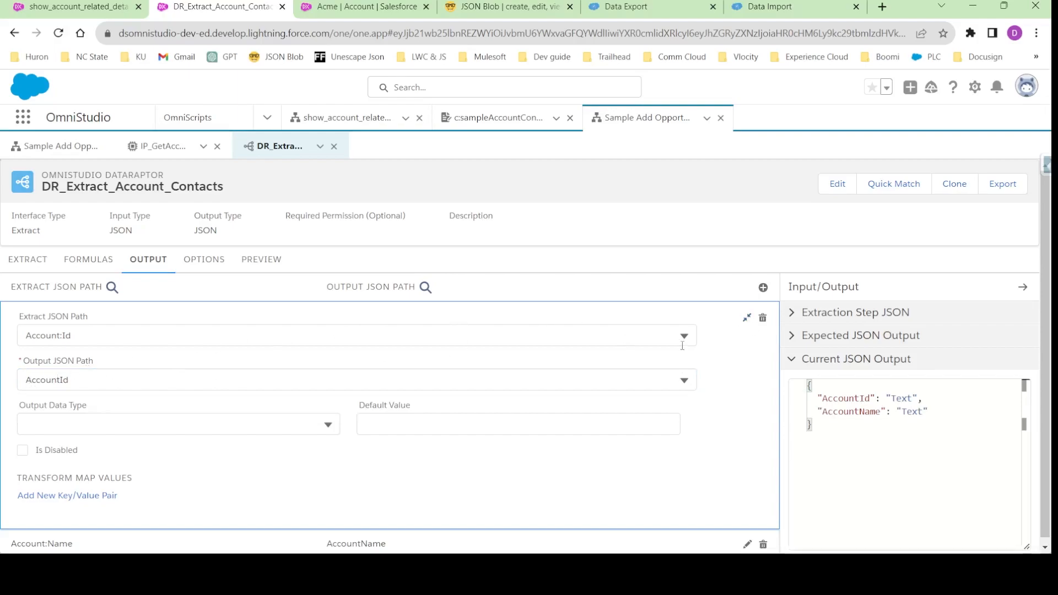
- Change the Account:Id mapping's output JSON path to Account:AccountId so it nests under an Account node
{"action": "left_click", "coordinate": [24, 378]}
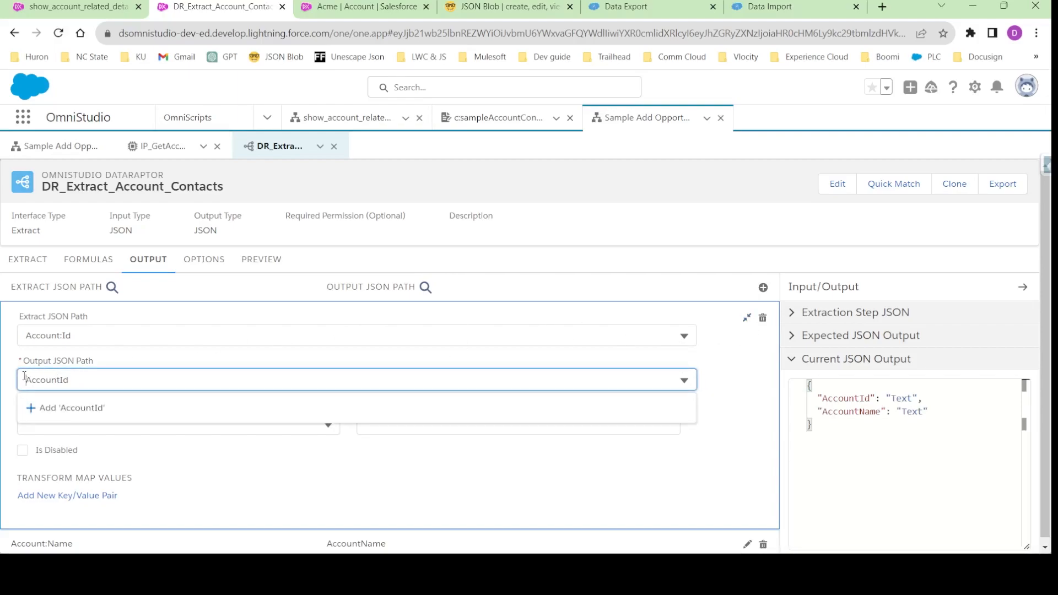
{"action": "double_click", "coordinate": [41, 381]}
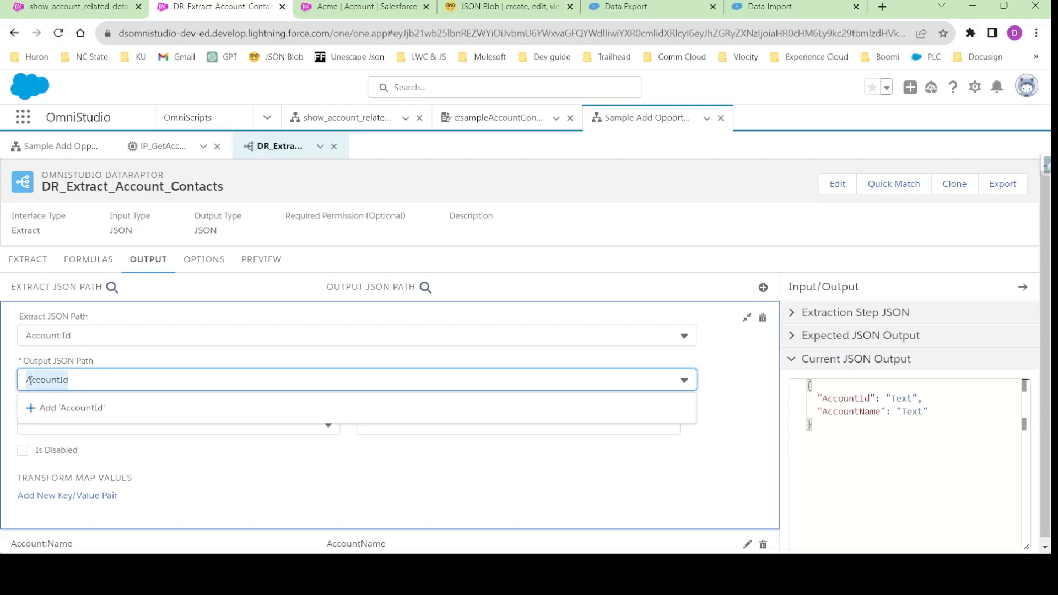
{"action": "left_click", "coordinate": [28, 380]}
{"action": "type", "text": "Acount:"}
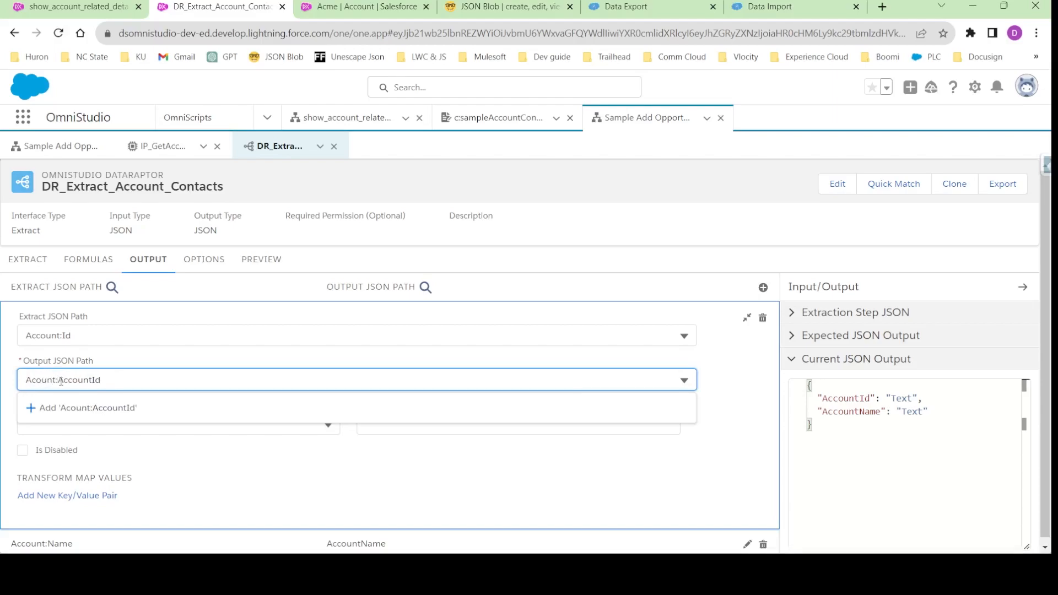
{"action": "left_click_drag", "start_coordinate": [57, 380], "coordinate": [16, 390]}
{"action": "left_click", "coordinate": [33, 384]}
{"action": "type", "text": "c"}
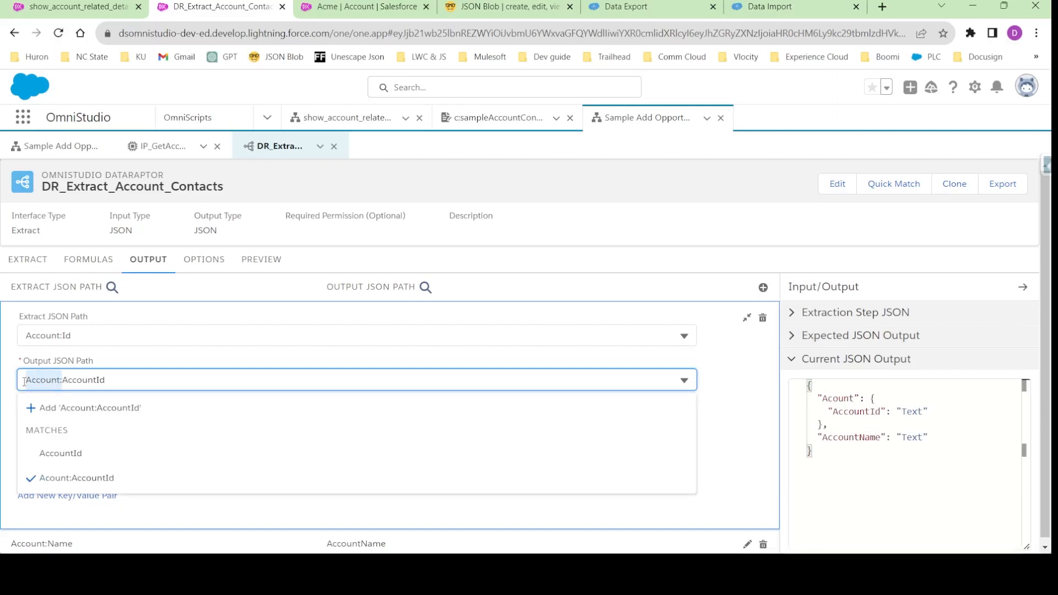
{"action": "left_click", "coordinate": [93, 409]}
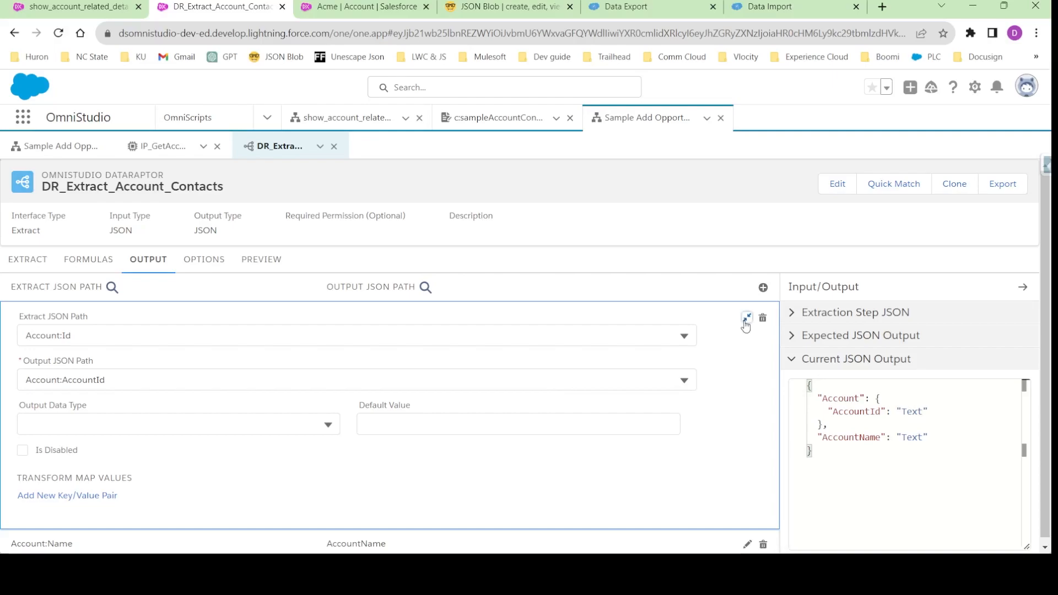
{"action": "left_click", "coordinate": [747, 318]}
- Change the Account:Name mapping's output JSON path to Account:AccountName
{"action": "left_click", "coordinate": [375, 347]}
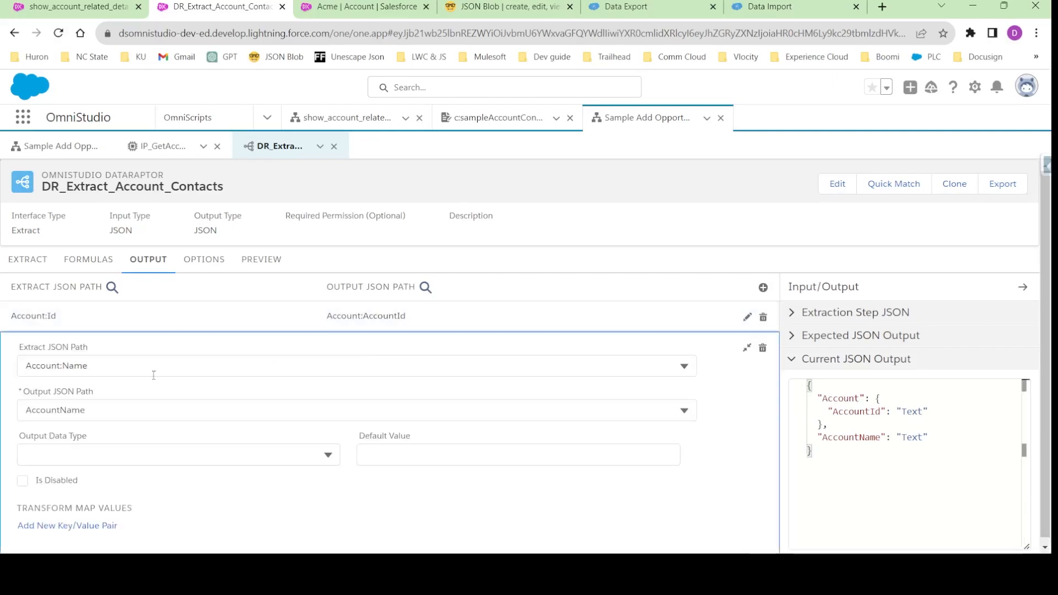
{"action": "left_click", "coordinate": [27, 410]}
{"action": "type", "text": "Account:"}
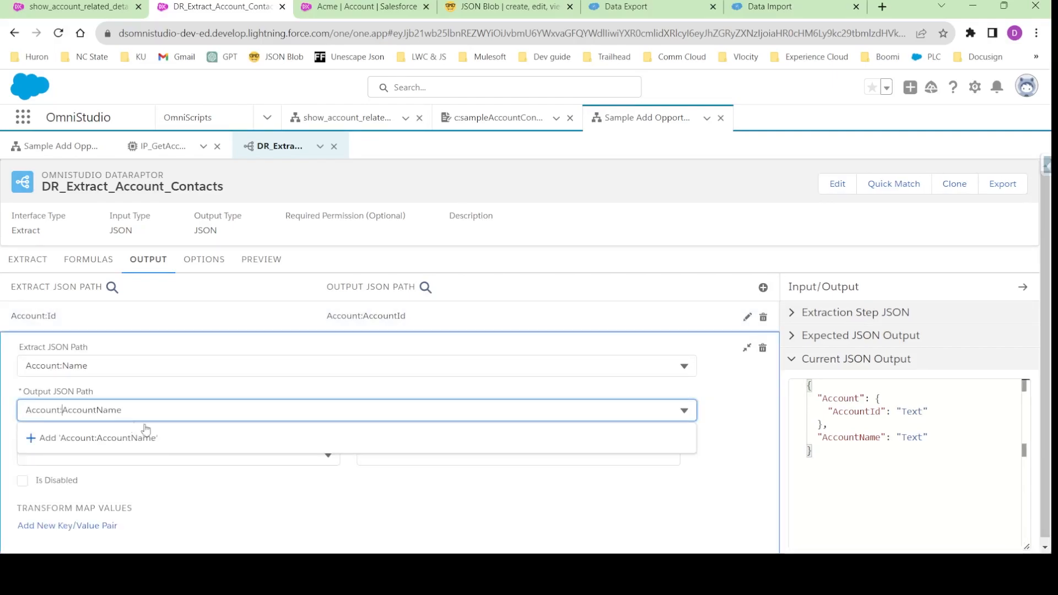
{"action": "left_click", "coordinate": [83, 436]}
{"action": "left_click", "coordinate": [747, 348]}
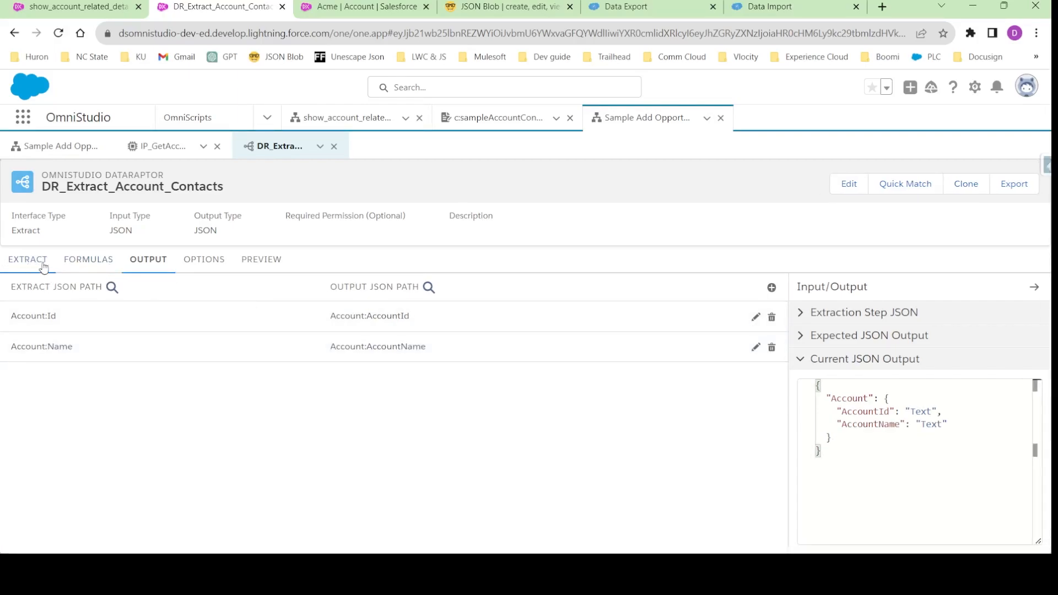
- Recheck the extract step's filter input name and add a preview input parameter with the key AccountId
{"action": "left_click", "coordinate": [24, 260]}
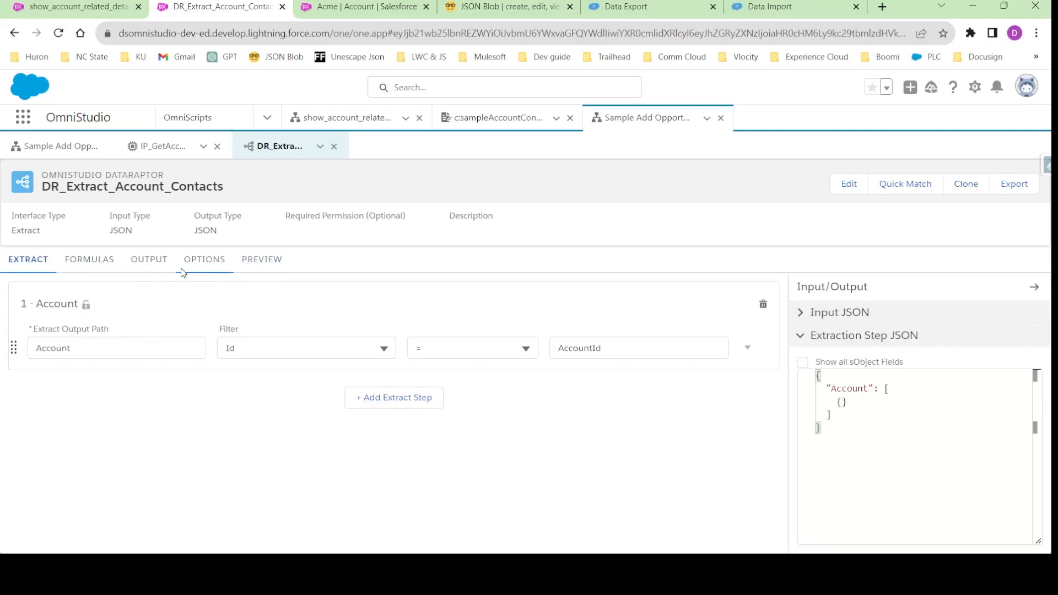
{"action": "left_click", "coordinate": [261, 260]}
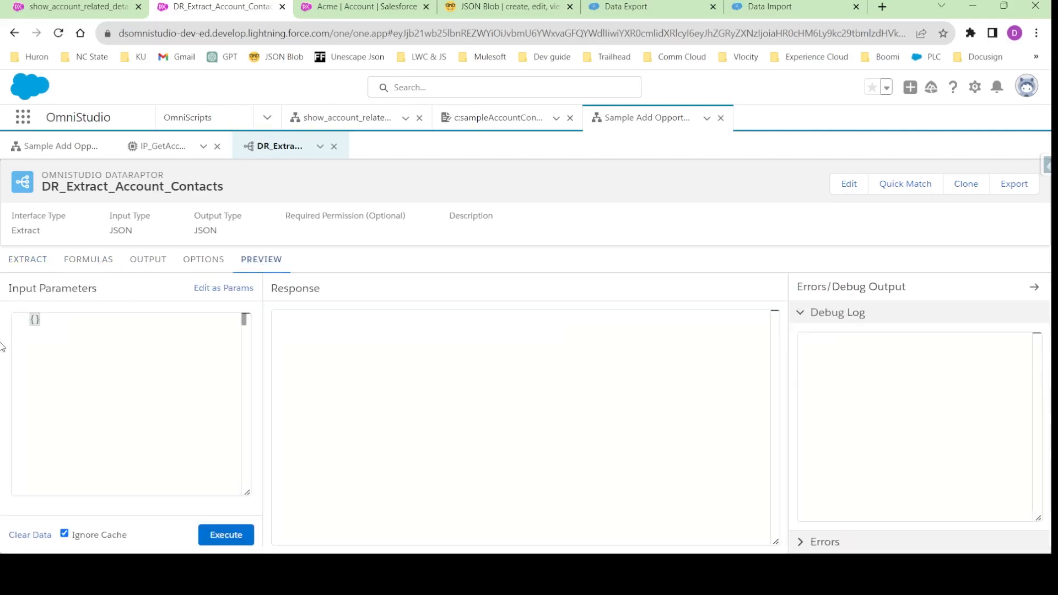
{"action": "left_click", "coordinate": [27, 260]}
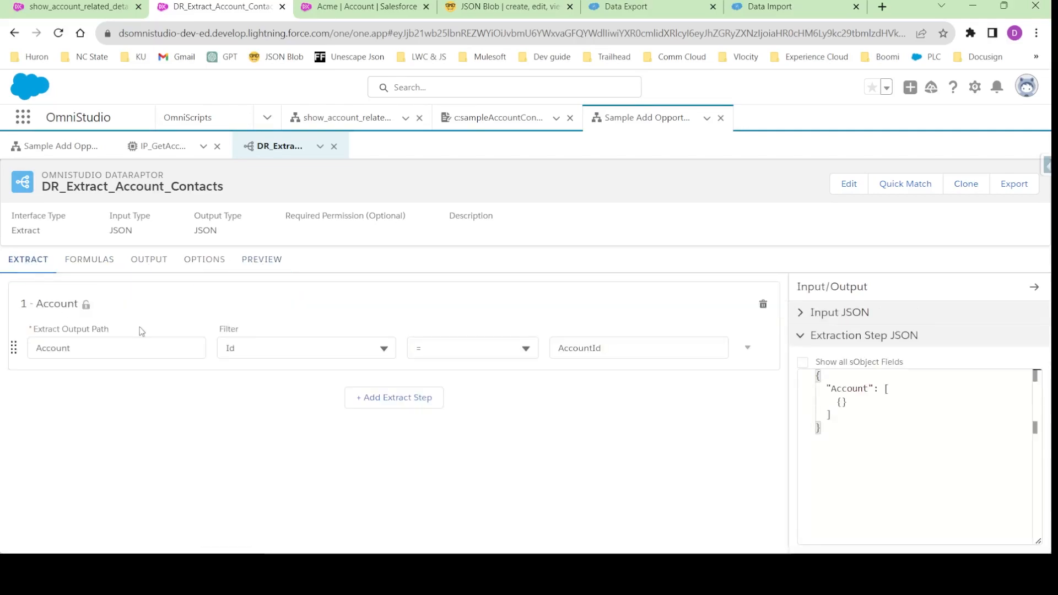
{"action": "double_click", "coordinate": [581, 348]}
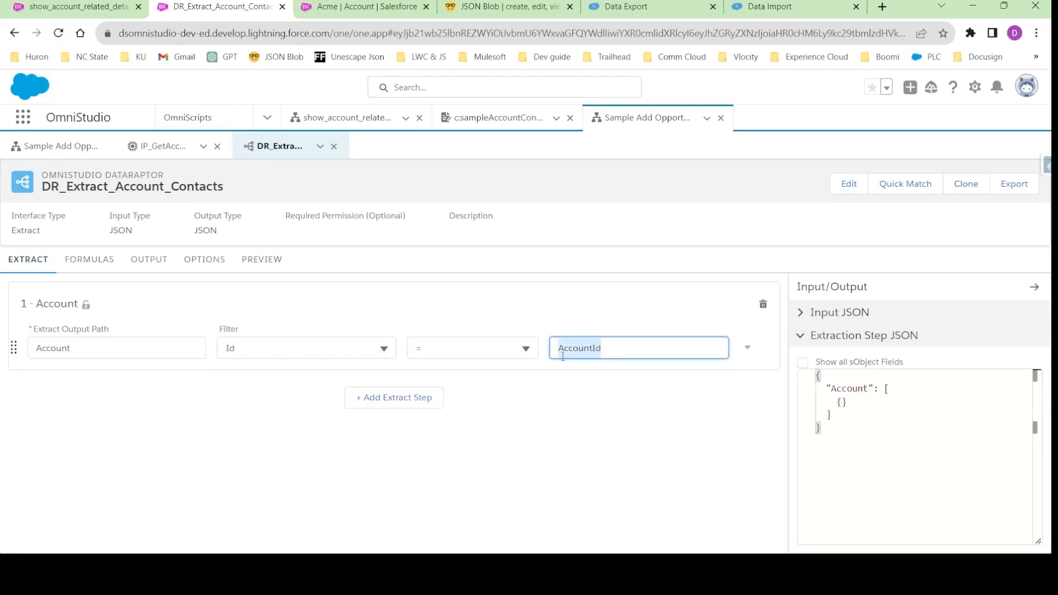
{"action": "left_click", "coordinate": [257, 262]}
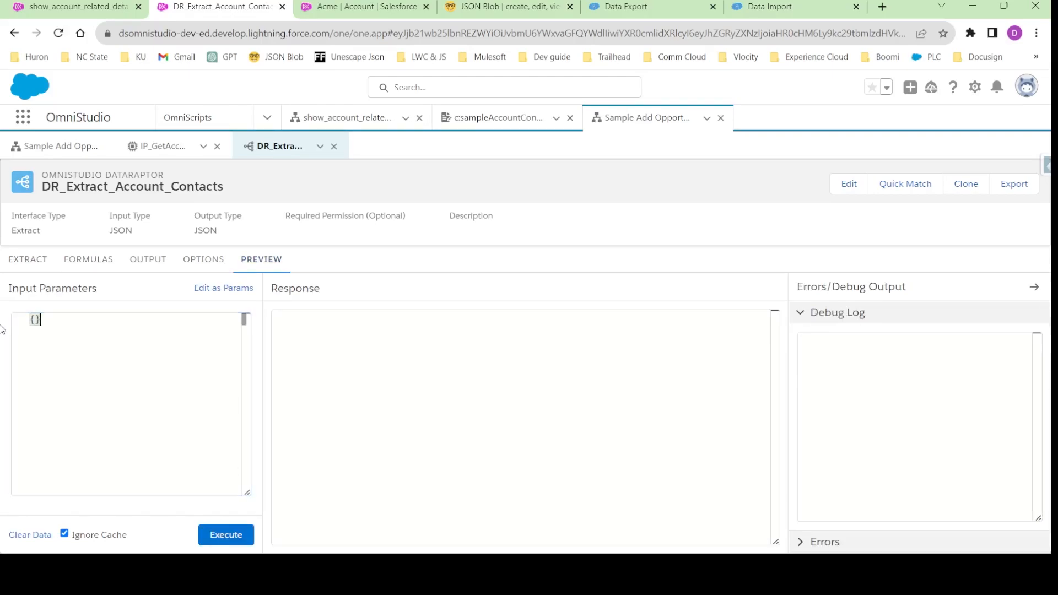
{"action": "left_click", "coordinate": [229, 287]}
{"action": "left_click", "coordinate": [110, 342]}
{"action": "left_click", "coordinate": [33, 343]}
{"action": "type", "text": "AccountId"}
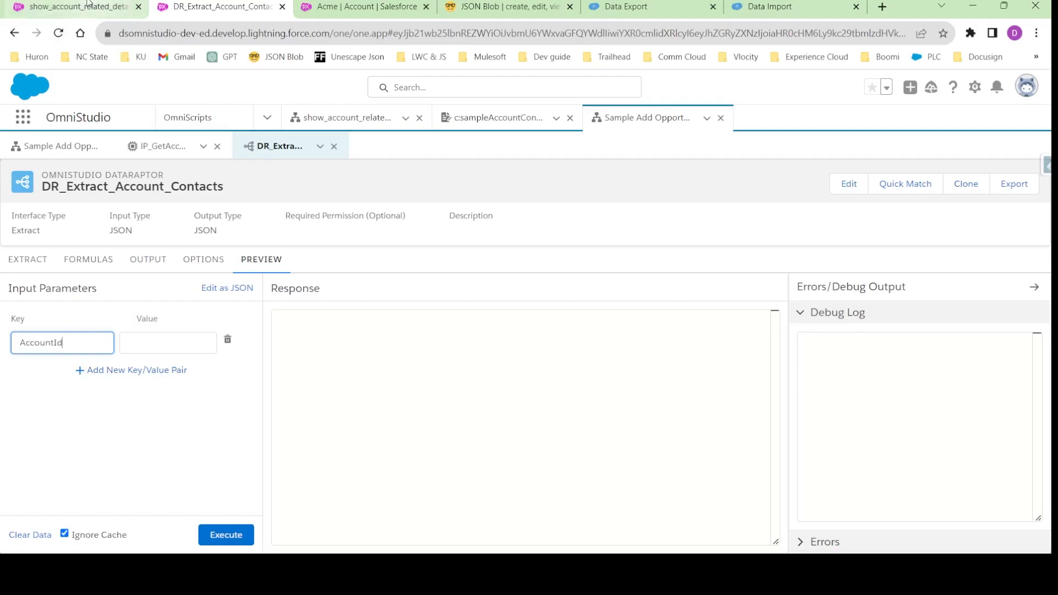
- Copy the Acme account's record ID from its page address and paste it as the AccountId preview value
{"action": "left_click", "coordinate": [364, 6]}
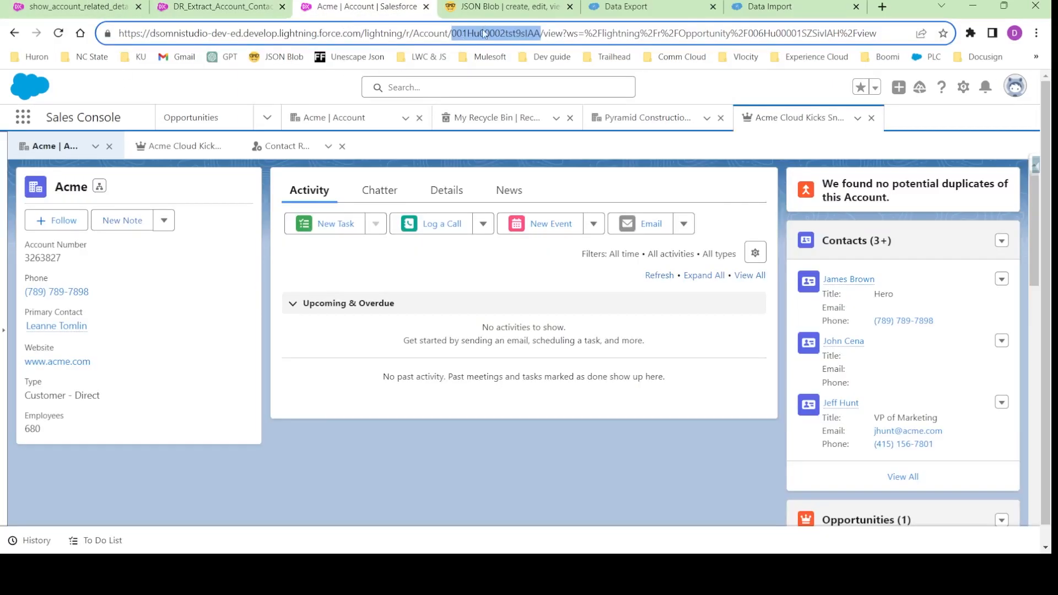
{"action": "left_click", "coordinate": [78, 7]}
{"action": "left_click", "coordinate": [244, 5]}
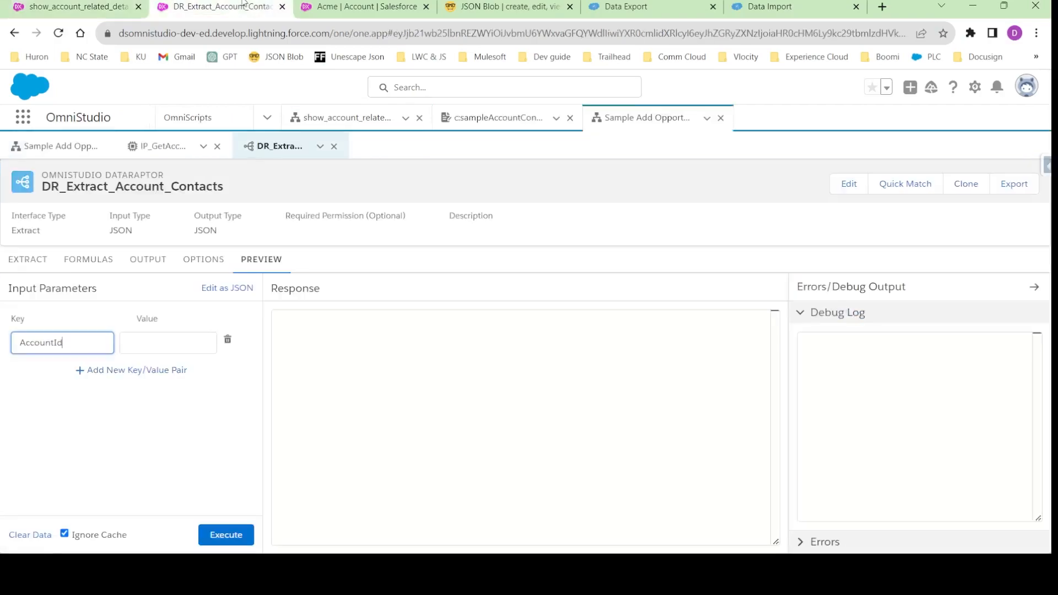
{"action": "left_click", "coordinate": [173, 344]}
{"action": "type", "text": "001Hu00002fst9sIAA"}
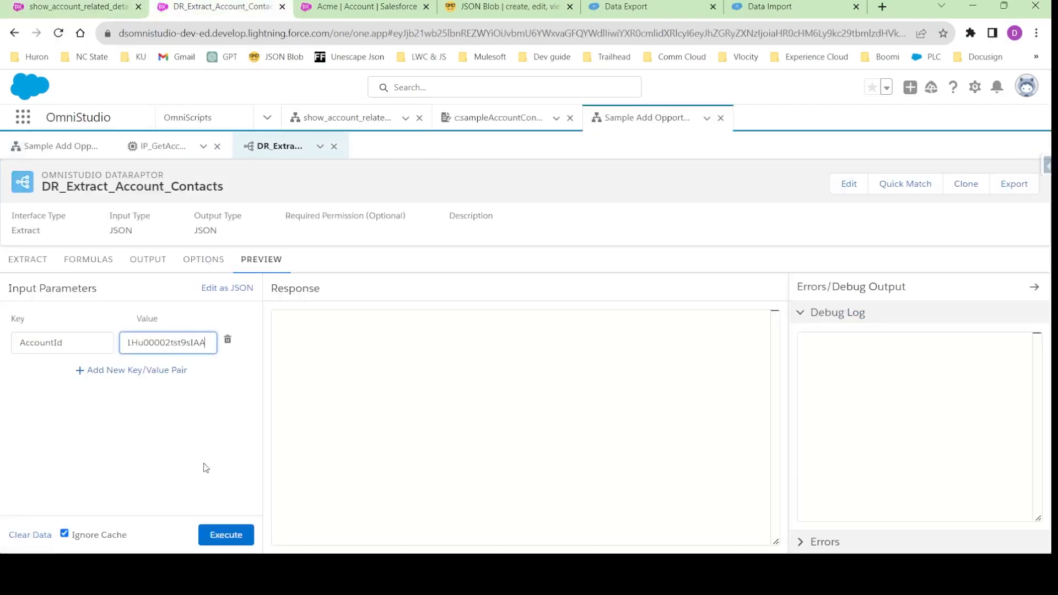
- Run the DataRaptor preview and examine the AccountName and AccountId values in the response
{"action": "left_click", "coordinate": [223, 533]}
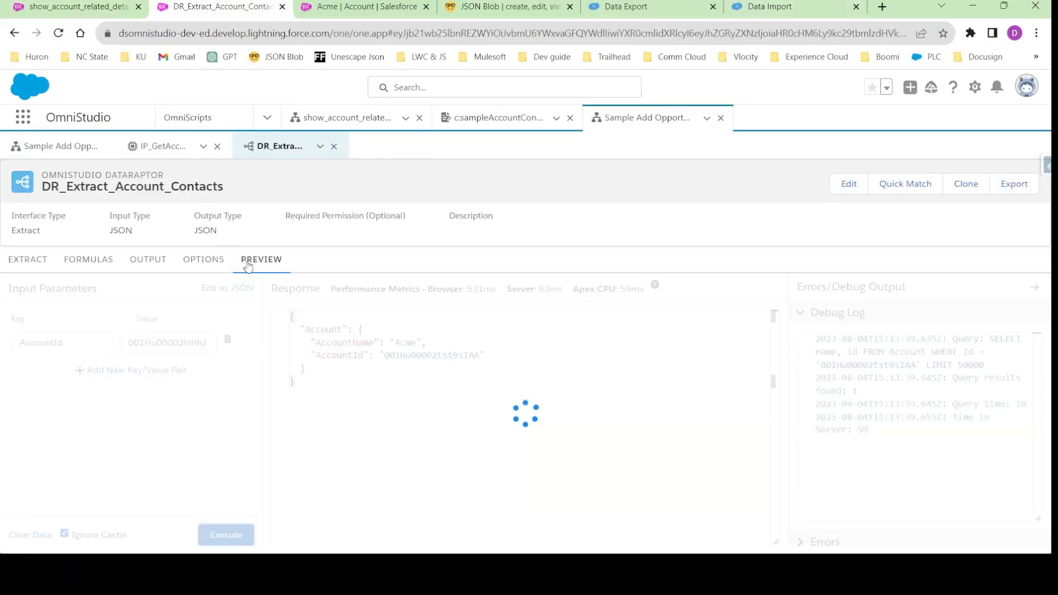
{"action": "double_click", "coordinate": [323, 330]}
{"action": "left_click", "coordinate": [337, 345]}
{"action": "double_click", "coordinate": [337, 343]}
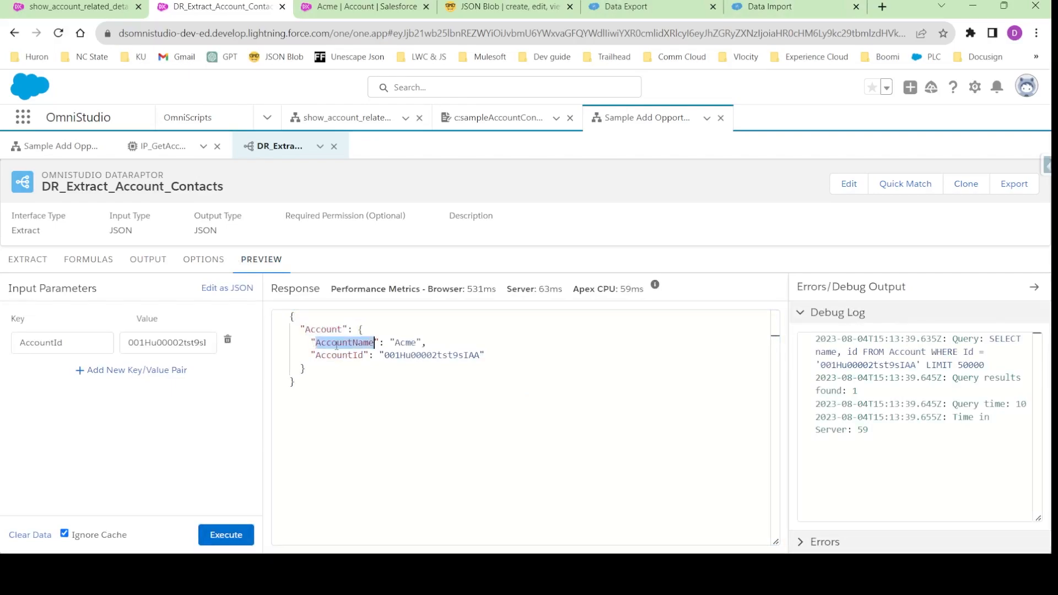
{"action": "double_click", "coordinate": [438, 355]}
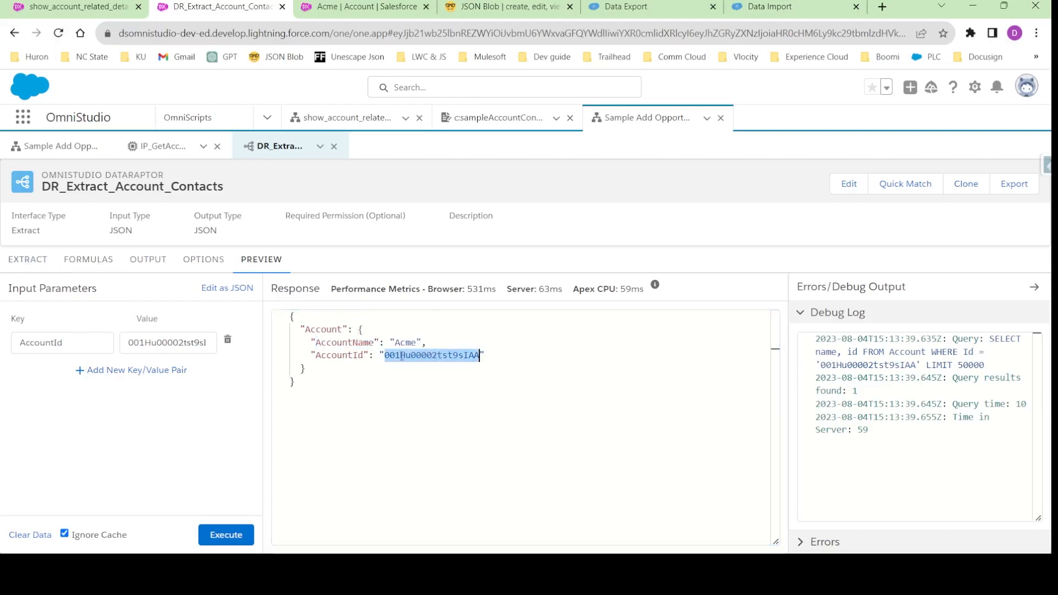
- Add a second extract step for the Contact object with Contact as its extract output path
{"action": "left_click", "coordinate": [38, 263]}
{"action": "left_click", "coordinate": [393, 398]}
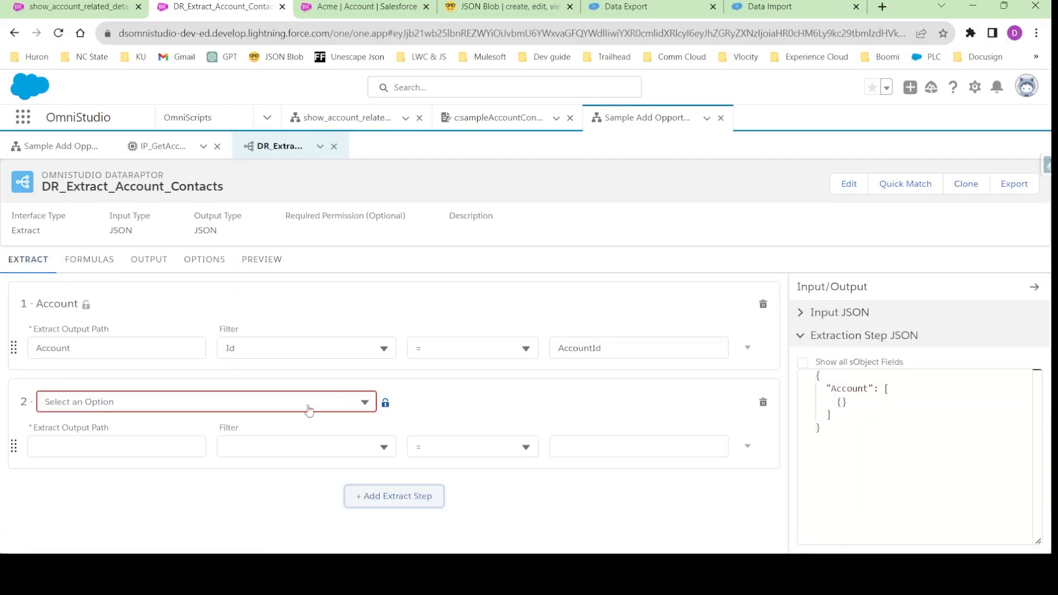
{"action": "left_click", "coordinate": [90, 404]}
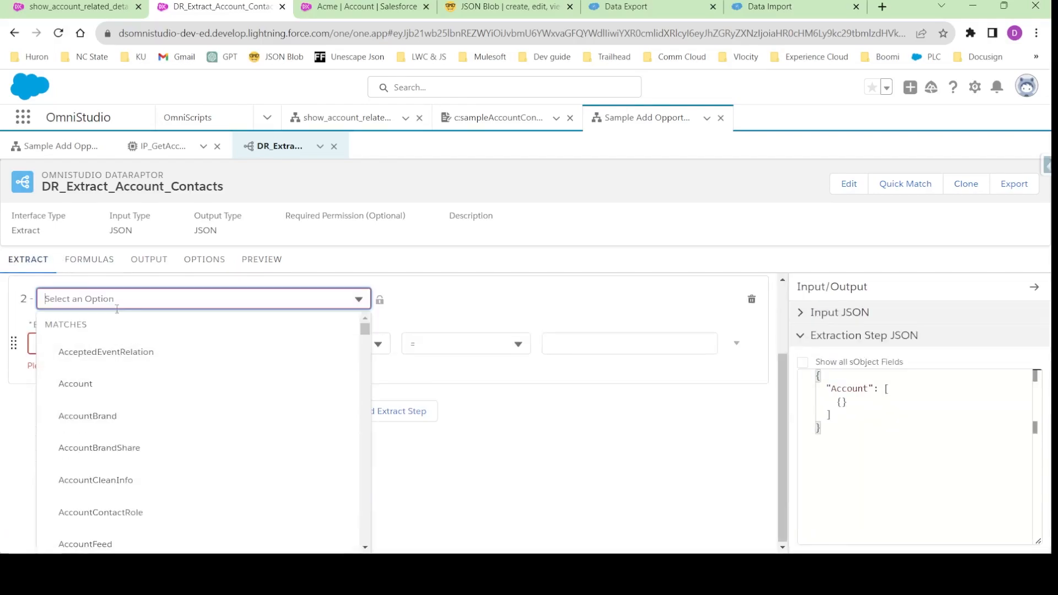
{"action": "type", "text": "Contact"}
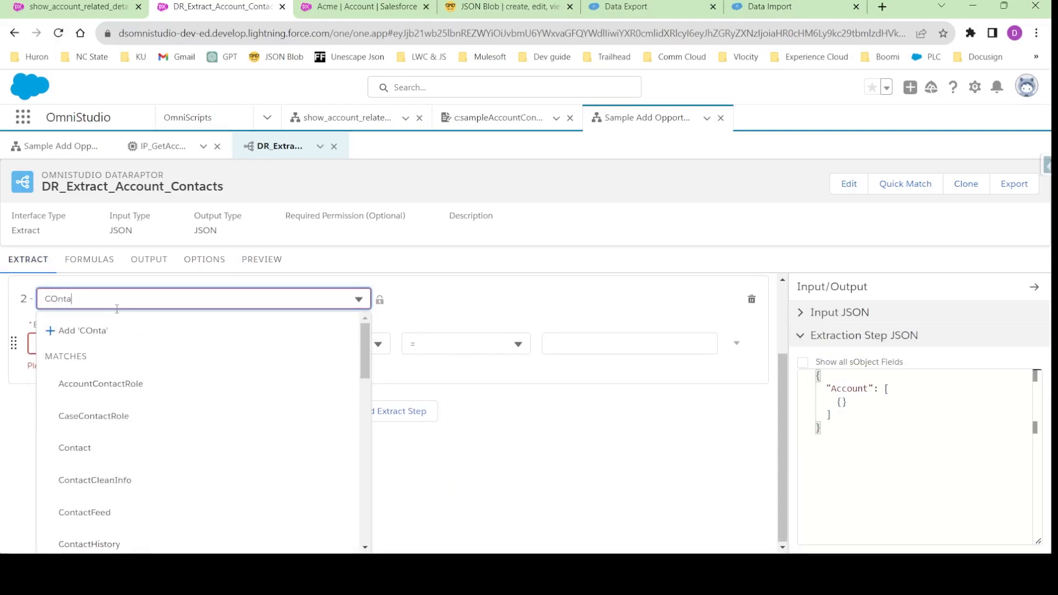
{"action": "left_click", "coordinate": [83, 447]}
{"action": "left_click", "coordinate": [104, 449]}
{"action": "type", "text": "Contact"}
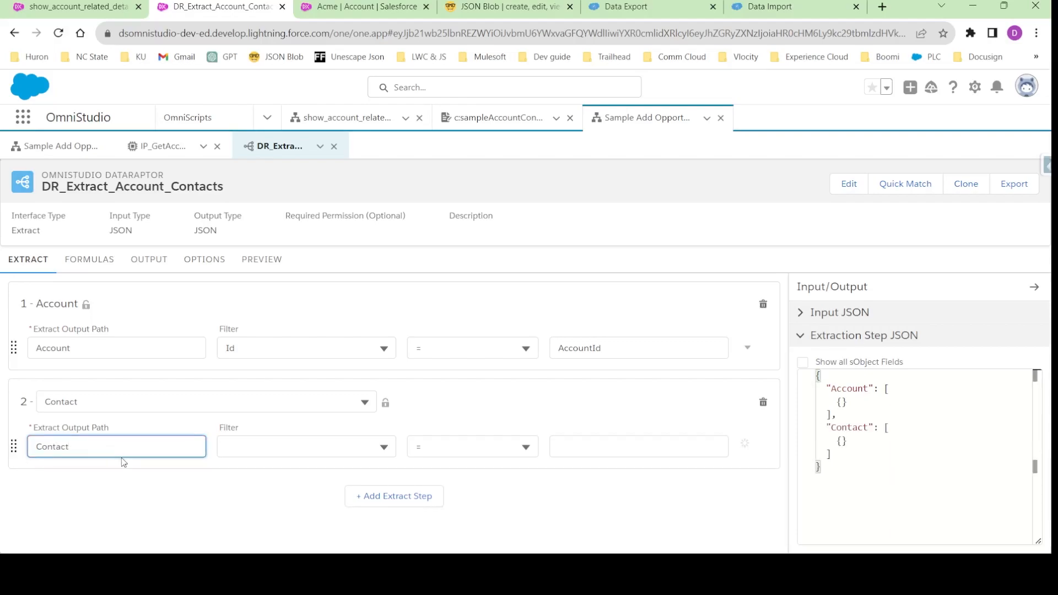
- Filter the Contact extract step on AccountId = AccountId, reusing the Account step's input name
{"action": "left_click", "coordinate": [297, 446]}
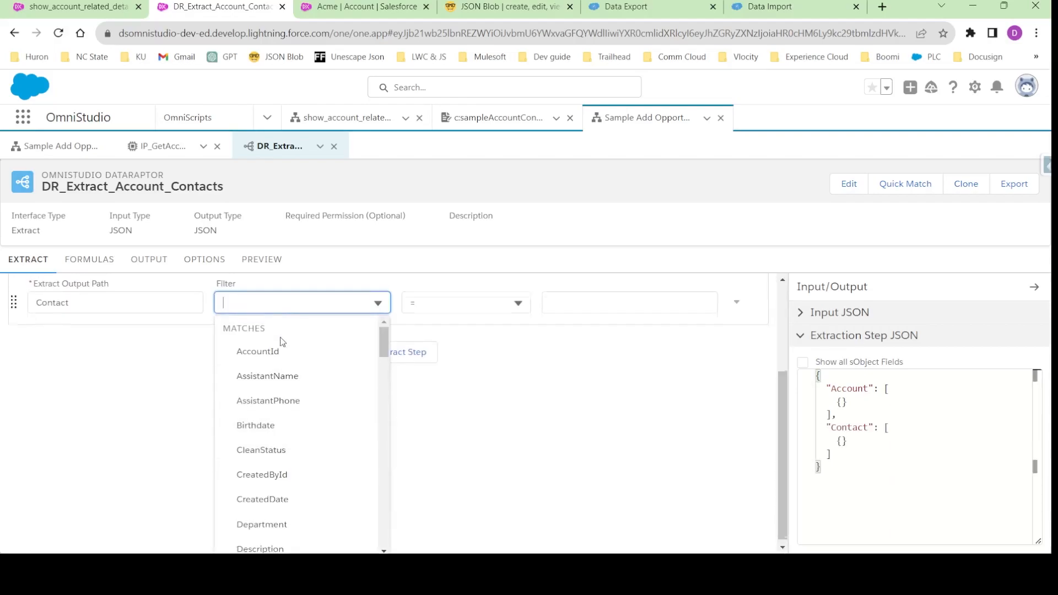
{"action": "scroll", "coordinate": [264, 380], "scroll_direction": "down", "scroll_amount": 2}
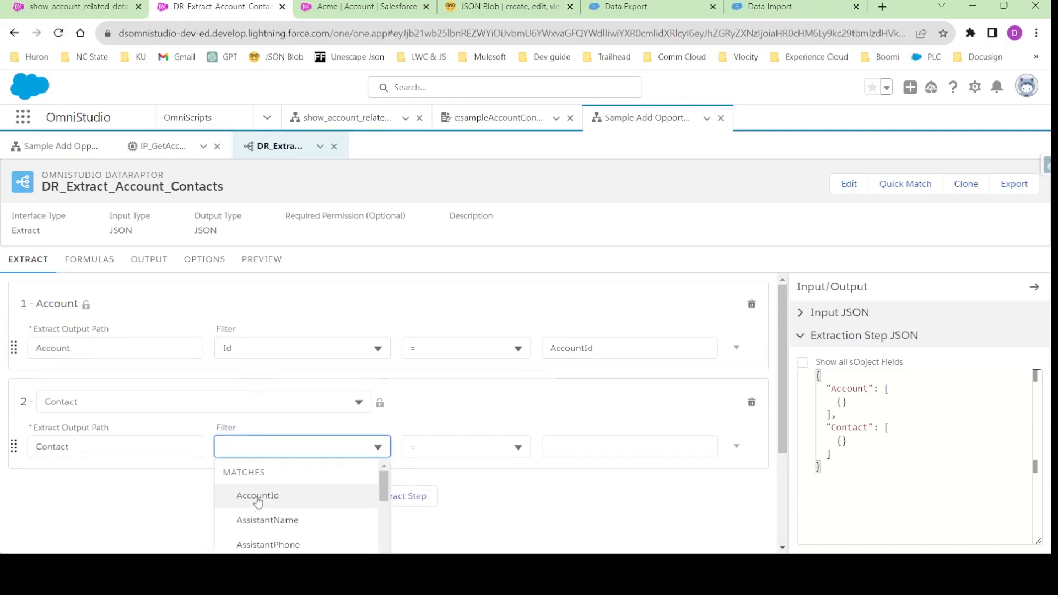
{"action": "left_click", "coordinate": [255, 496]}
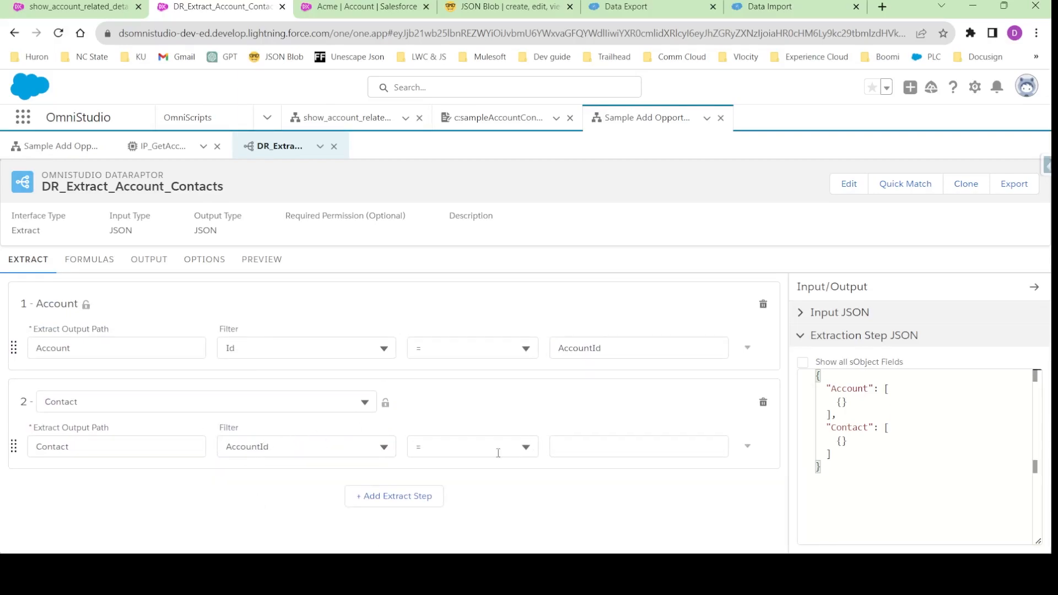
{"action": "double_click", "coordinate": [585, 349]}
{"action": "key", "text": "ctrl+c"}
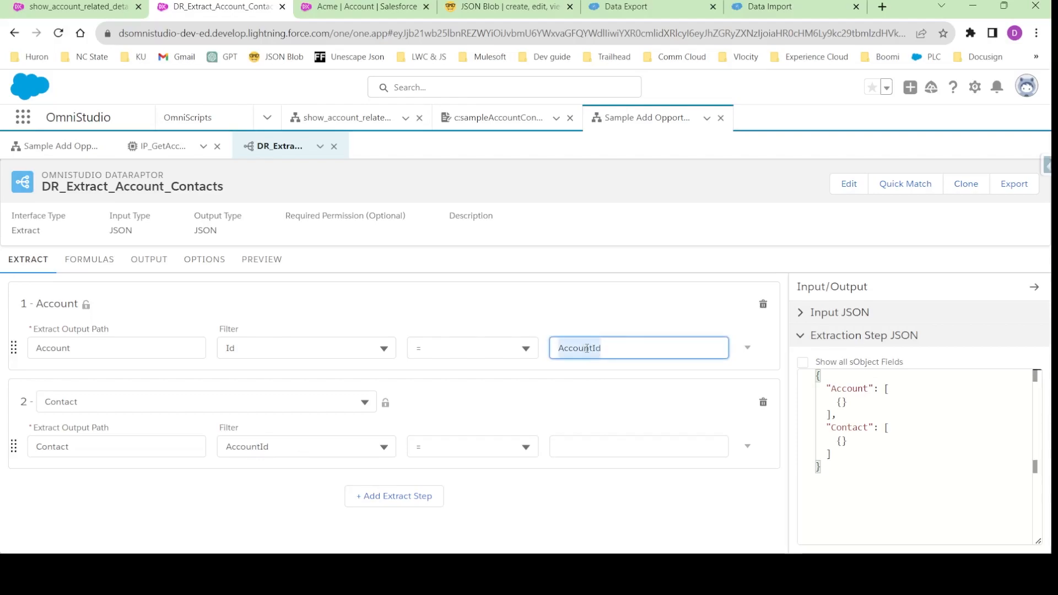
{"action": "left_click", "coordinate": [586, 441]}
{"action": "key", "text": "ctrl+v"}
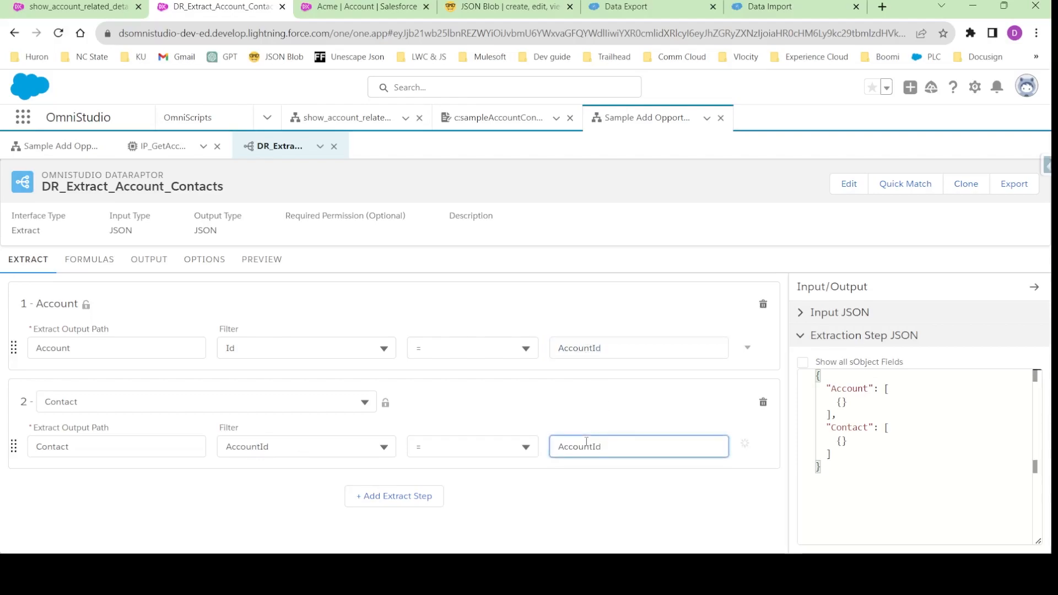
- Try Account:Id as the Contact extract step's filter value and restore it to AccountId
{"action": "double_click", "coordinate": [59, 349]}
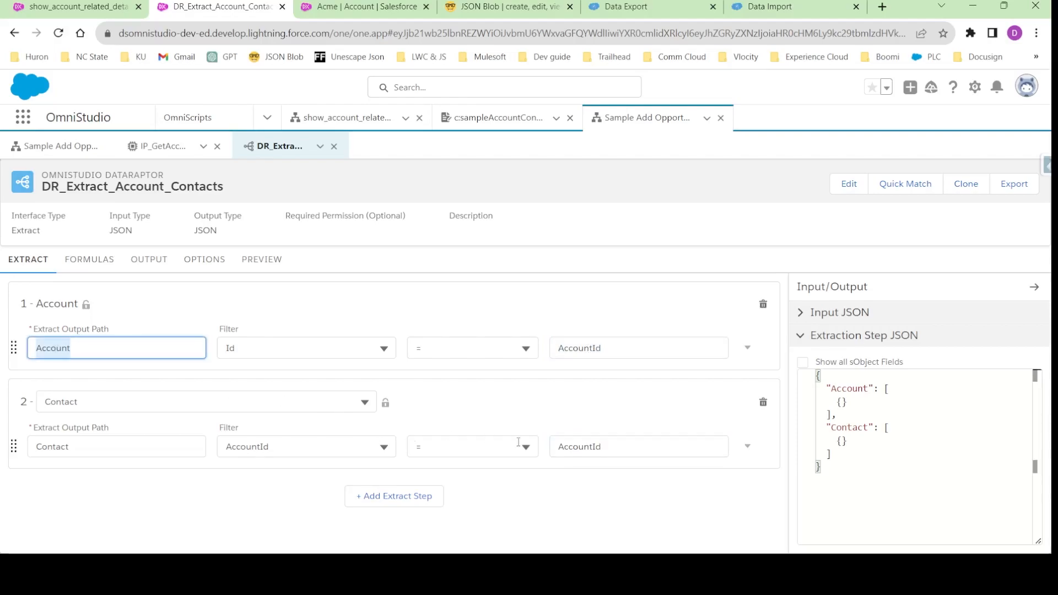
{"action": "left_click", "coordinate": [589, 447]}
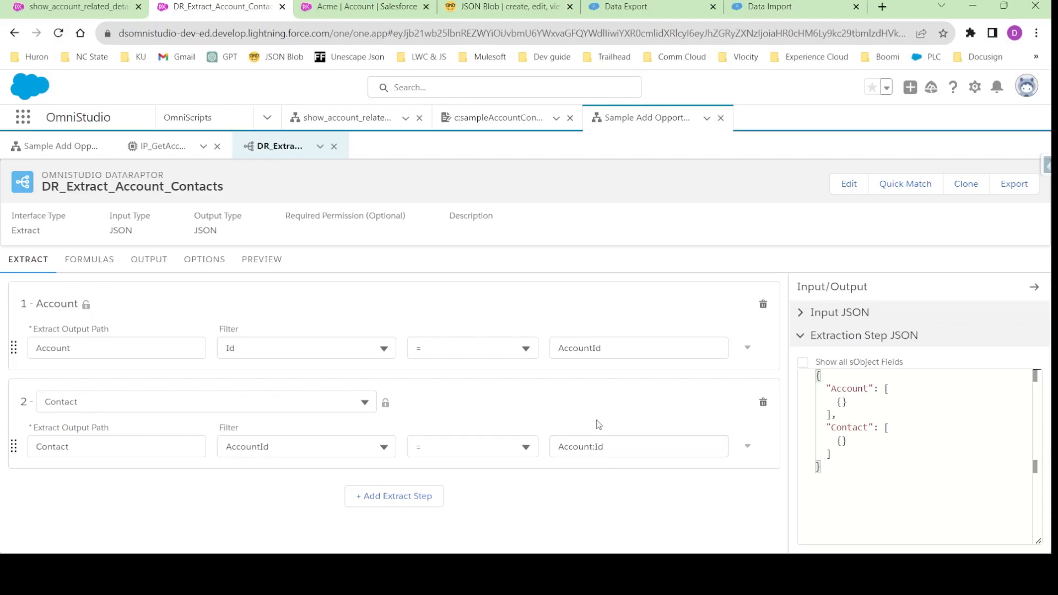
{"action": "left_click", "coordinate": [600, 447]}
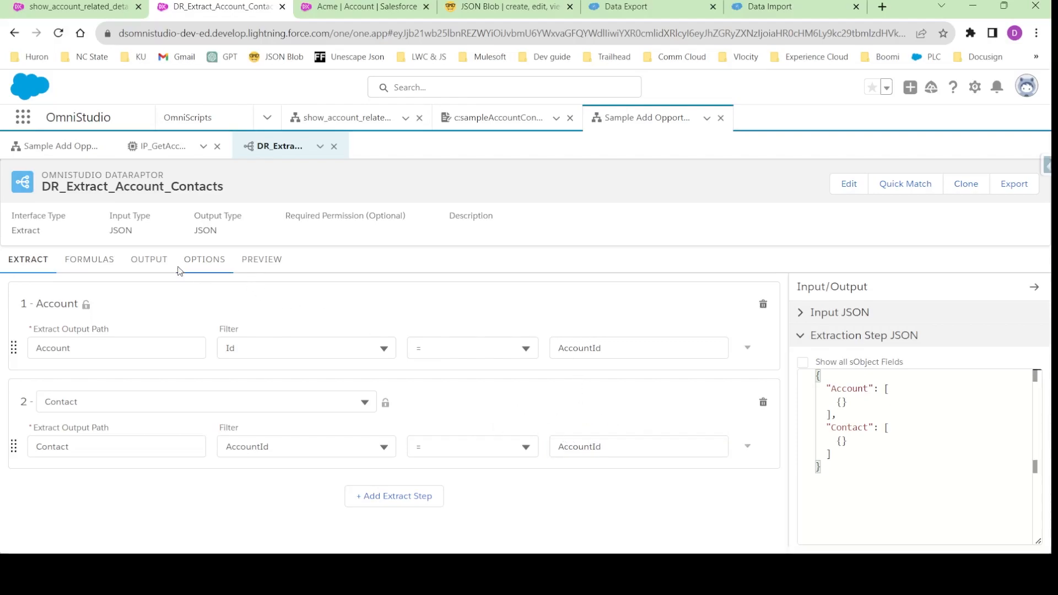
- Add an output mapping with Contact:AccountId as its extract JSON path
{"action": "left_click", "coordinate": [140, 264]}
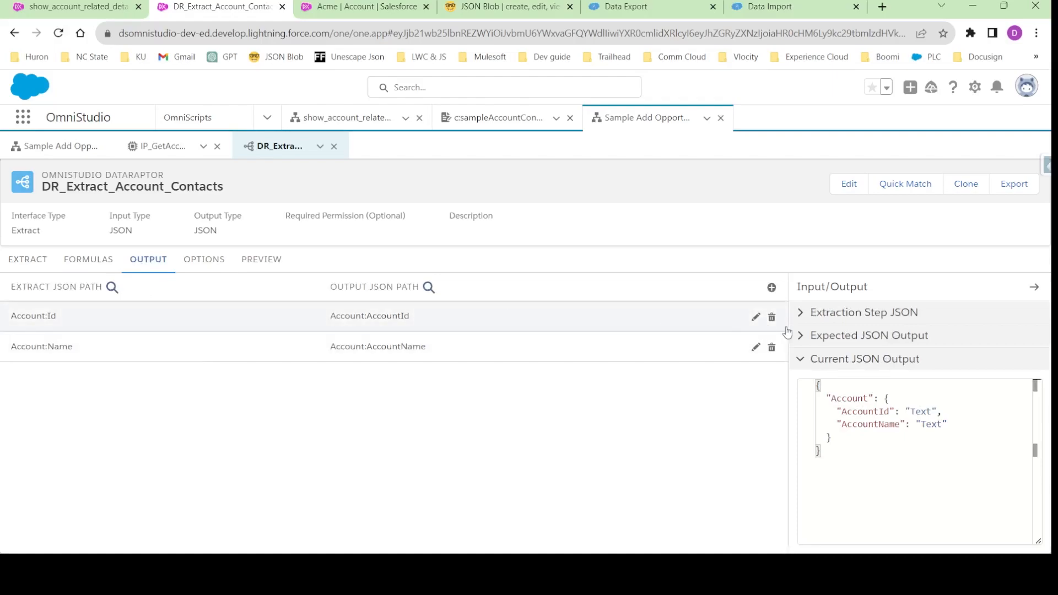
{"action": "left_click", "coordinate": [772, 288]}
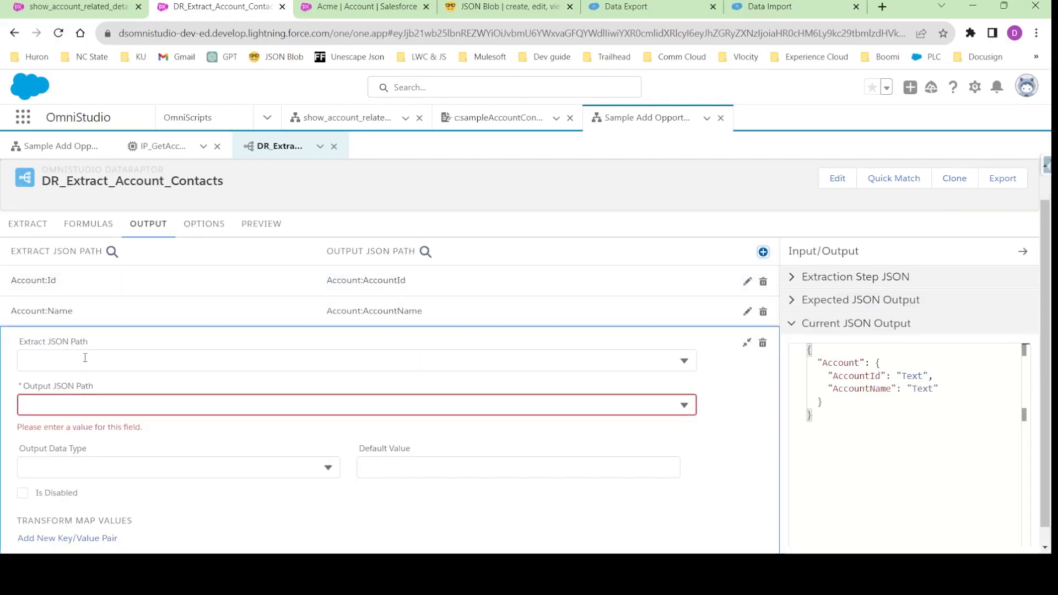
{"action": "left_click", "coordinate": [142, 359]}
{"action": "type", "text": "COn"}
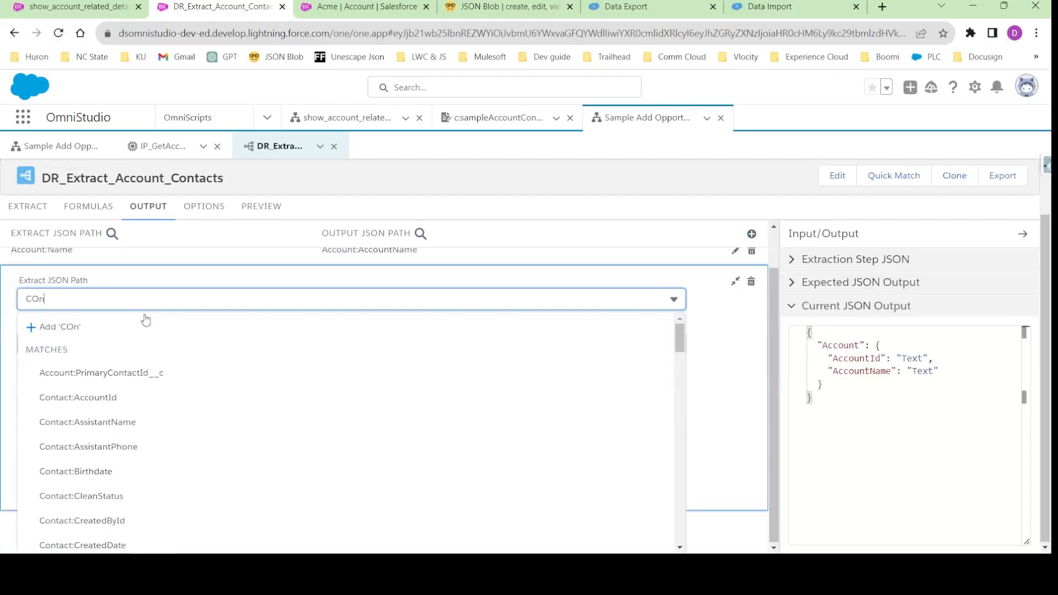
{"action": "scroll", "coordinate": [150, 405], "scroll_direction": "down", "scroll_amount": 3}
{"action": "scroll", "coordinate": [134, 416], "scroll_direction": "up", "scroll_amount": 3}
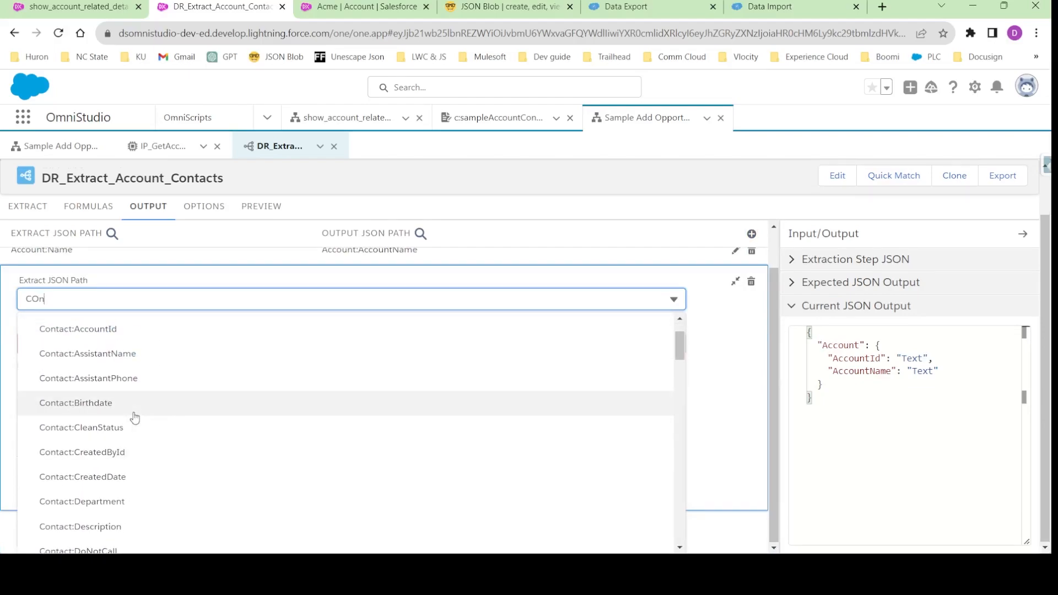
{"action": "scroll", "coordinate": [130, 417], "scroll_direction": "up", "scroll_amount": 1}
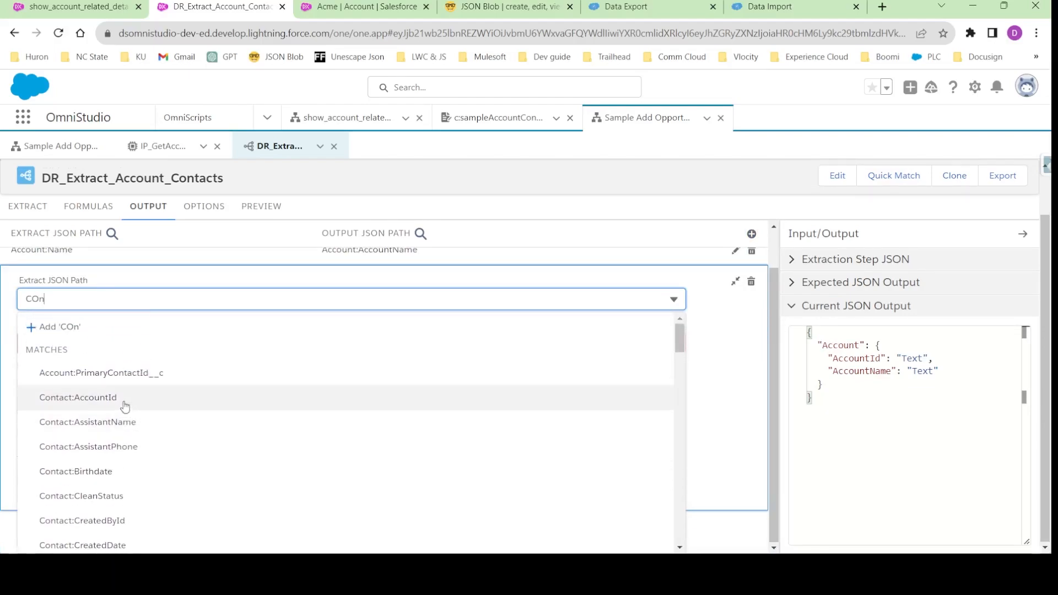
{"action": "left_click", "coordinate": [132, 408]}
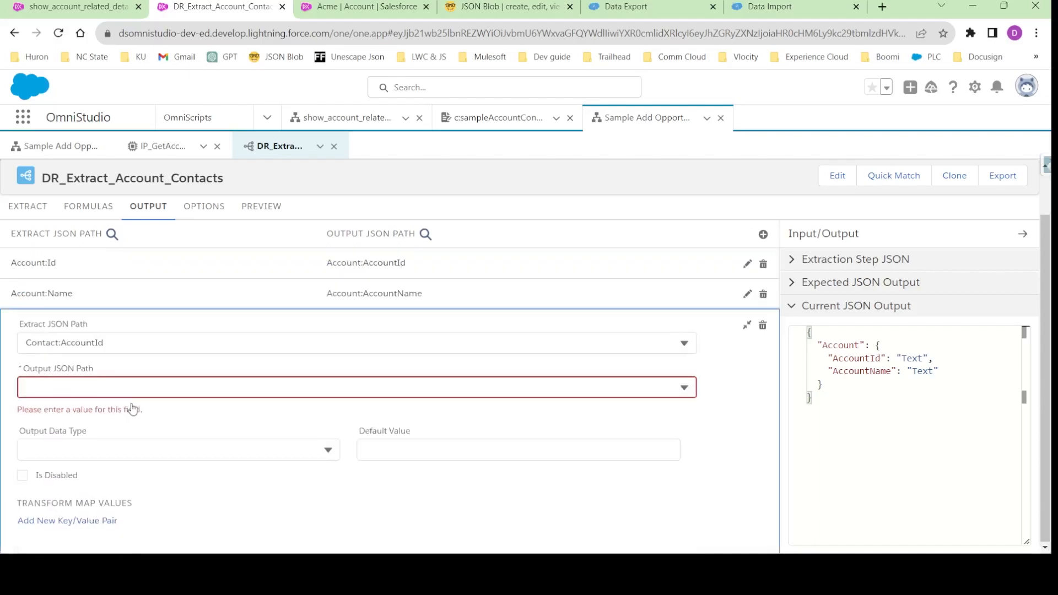
- Set the new contact mapping's output JSON path to Contact:AccountId and collapse the mapping
{"action": "left_click", "coordinate": [79, 389]}
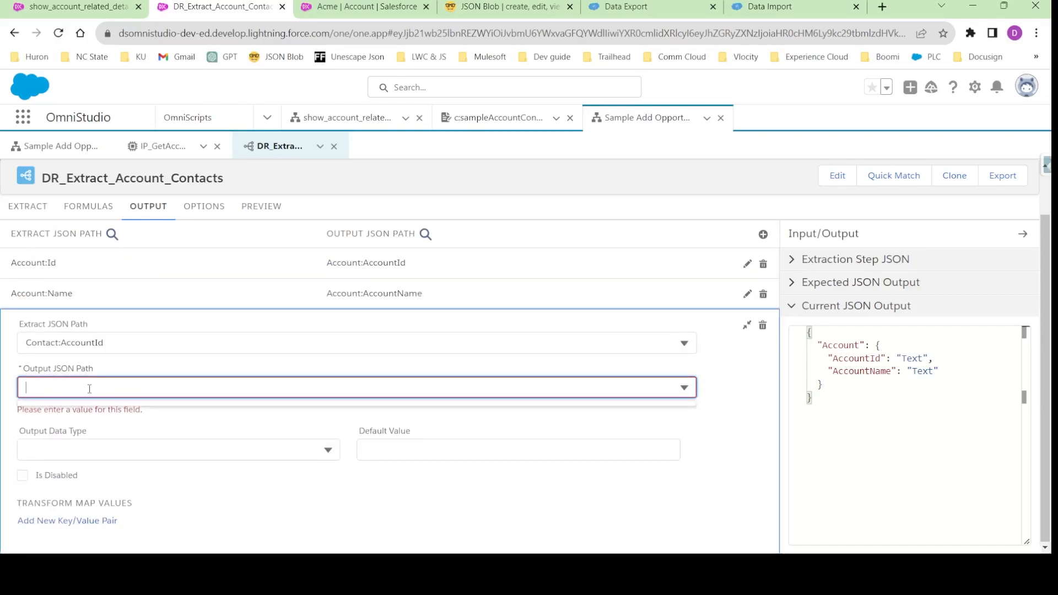
{"action": "type", "text": "COn"}
{"action": "key", "text": "BackSpace"}
{"action": "key", "text": "BackSpace"}
{"action": "key", "text": "BackSpace"}
{"action": "key", "text": "BackSpace"}
{"action": "type", "text": "on"}
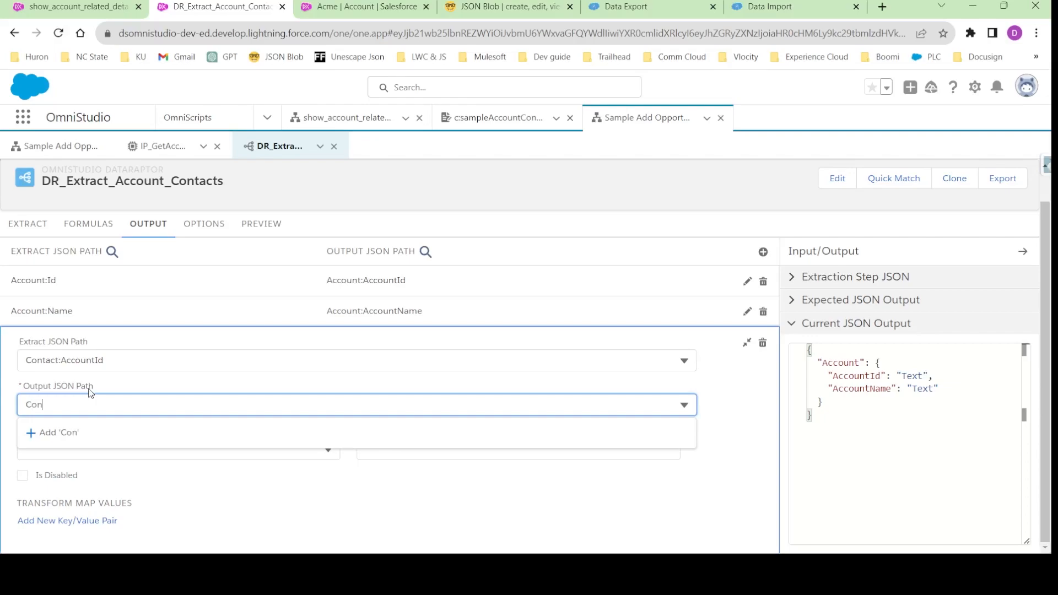
{"action": "type", "text": "tact:AccountId"}
{"action": "left_click", "coordinate": [111, 433]}
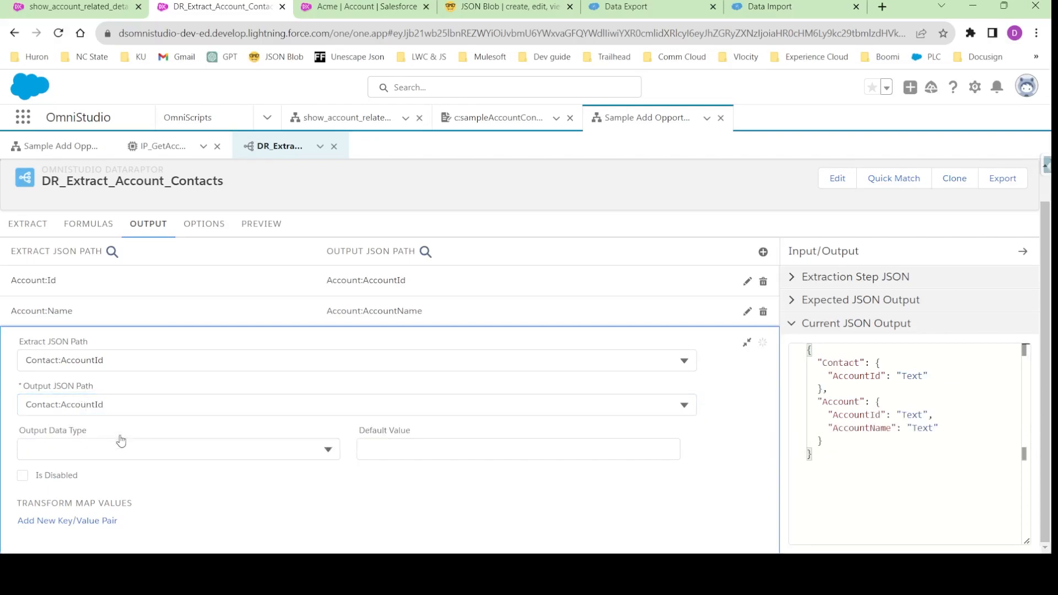
{"action": "left_click", "coordinate": [745, 349]}
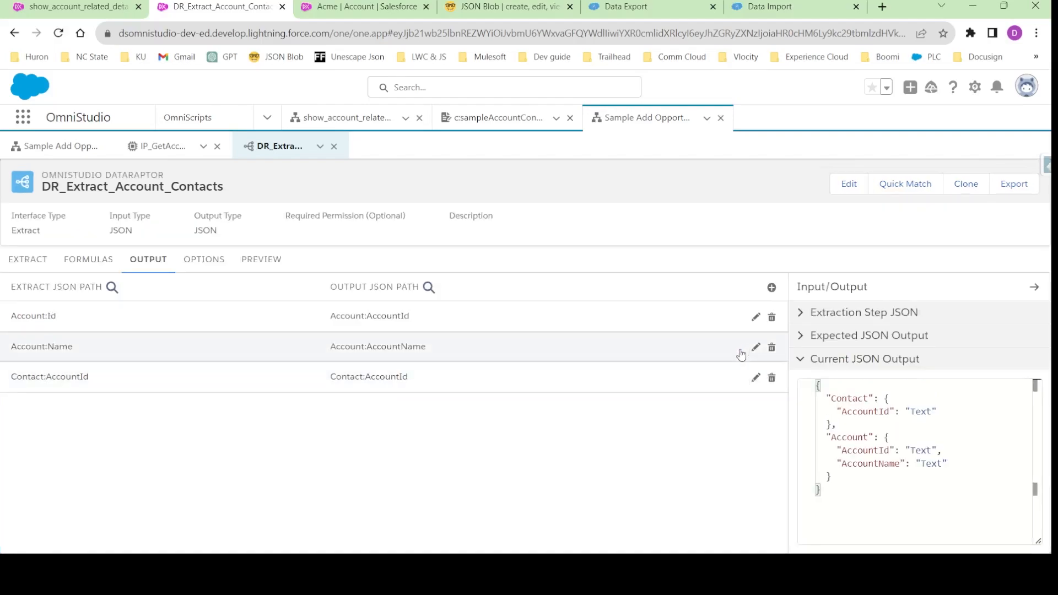
- Add an output mapping with Contact:FirstName as its extract JSON path and copy that path
{"action": "left_click", "coordinate": [766, 286]}
{"action": "left_click", "coordinate": [90, 361]}
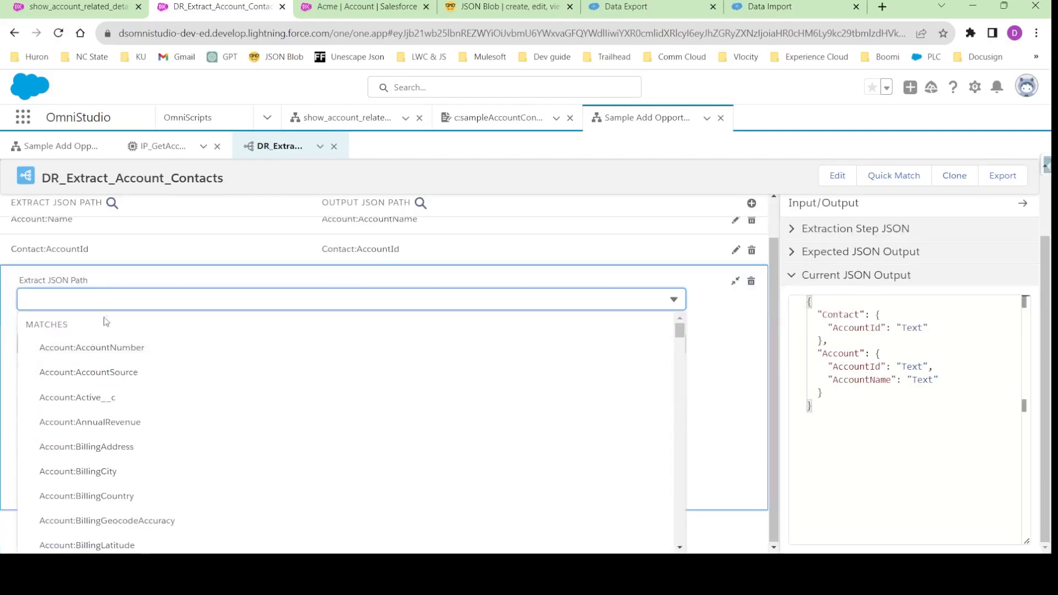
{"action": "type", "text": "Firs"}
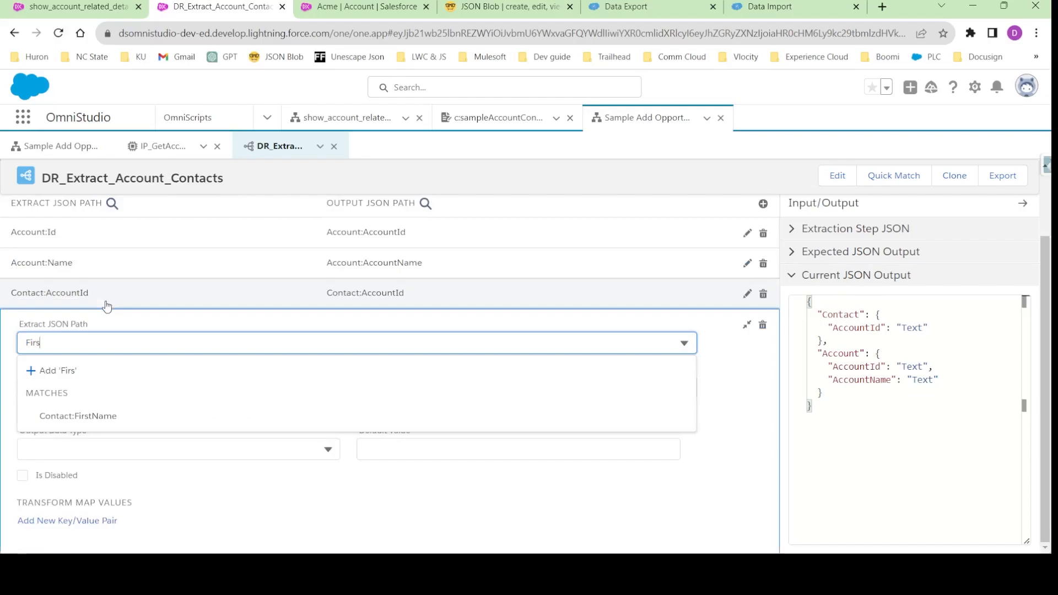
{"action": "left_click", "coordinate": [103, 417]}
{"action": "left_click_drag", "start_coordinate": [114, 340], "coordinate": [6, 340]}
{"action": "key", "text": "ctrl+c"}
{"action": "left_click", "coordinate": [10, 347]}
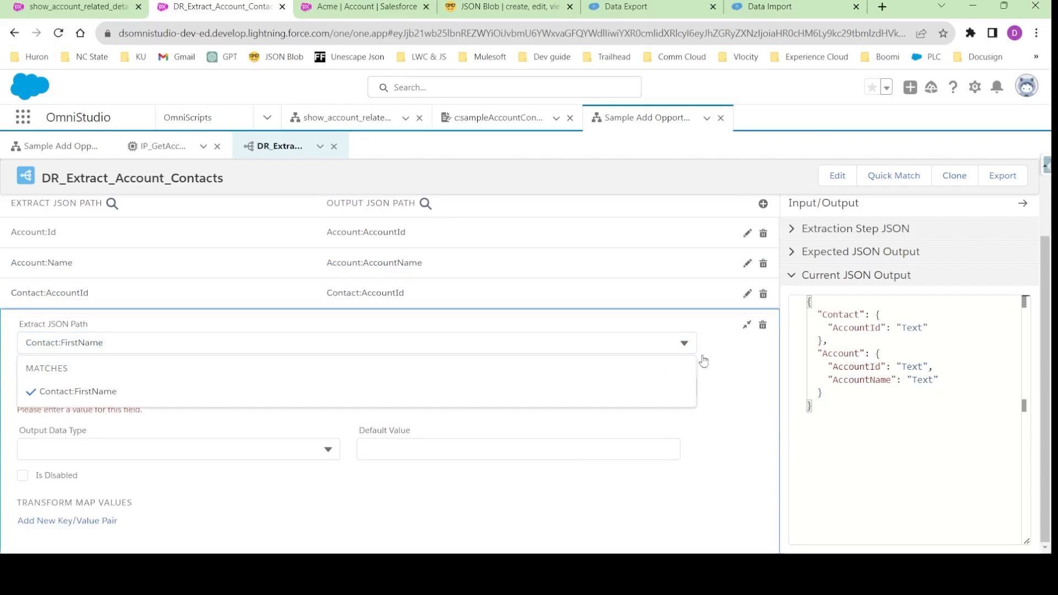
{"action": "left_click", "coordinate": [692, 351]}
{"action": "left_click", "coordinate": [178, 392]}
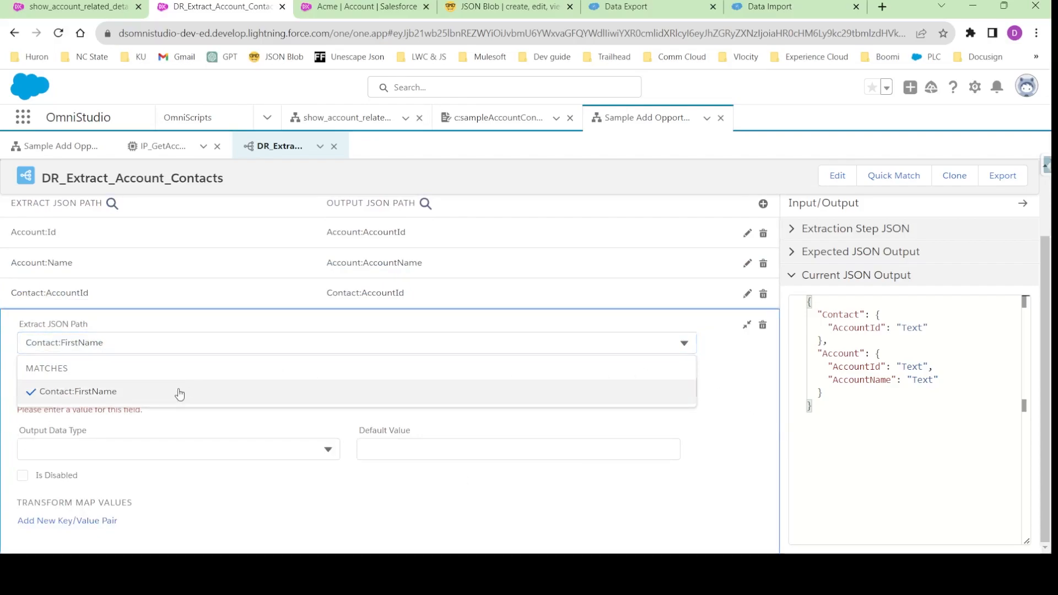
{"action": "left_click", "coordinate": [143, 395]}
- Set the first-name mapping's output JSON path to Contact:ContactFirstName and collapse the mapping
{"action": "left_click", "coordinate": [169, 395]}
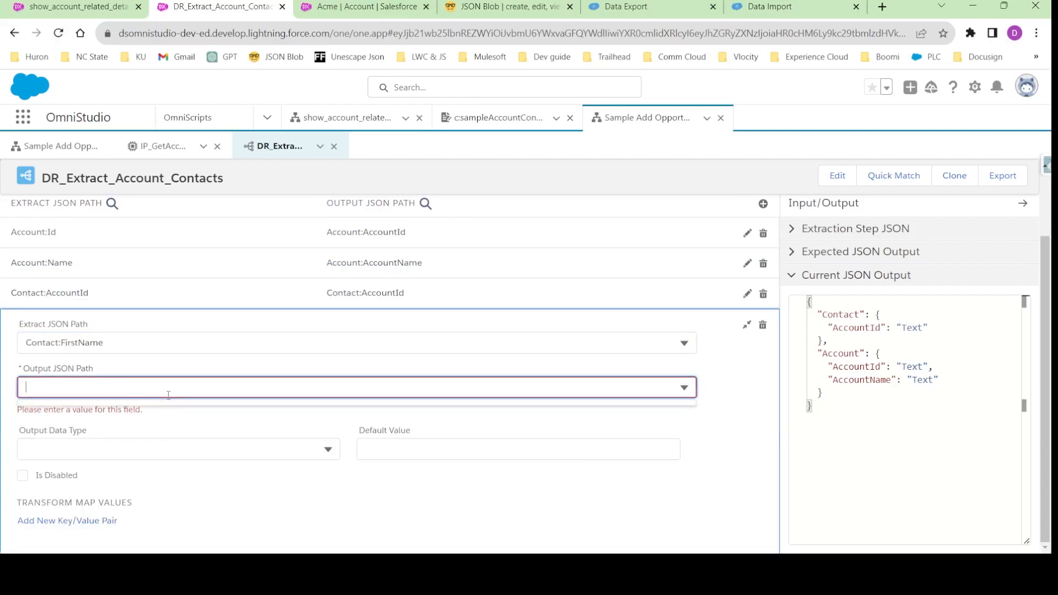
{"action": "key", "text": "ctrl+v"}
{"action": "left_click", "coordinate": [61, 404]}
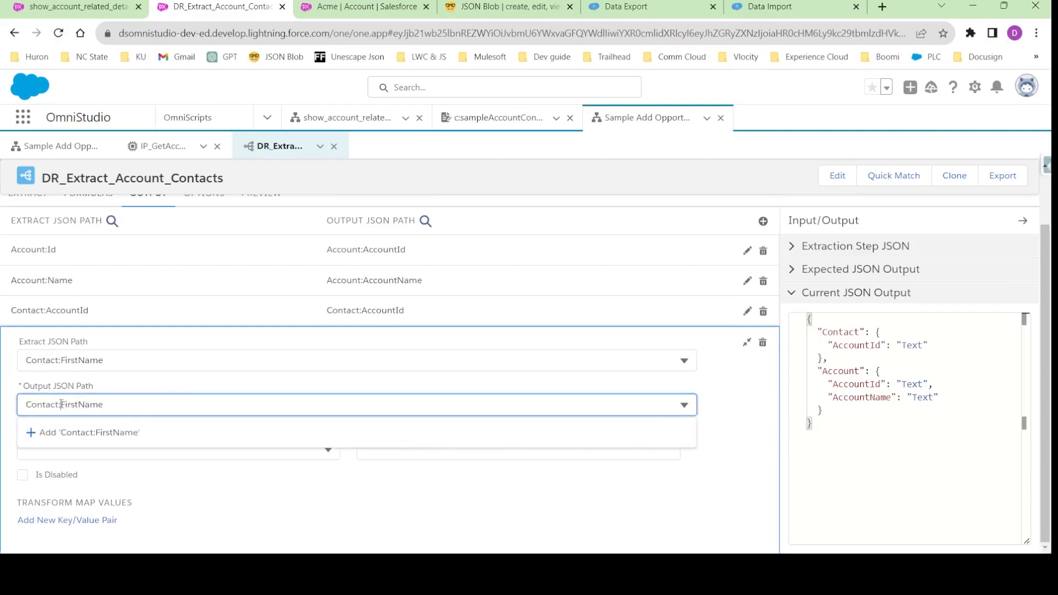
{"action": "type", "text": "Contact"}
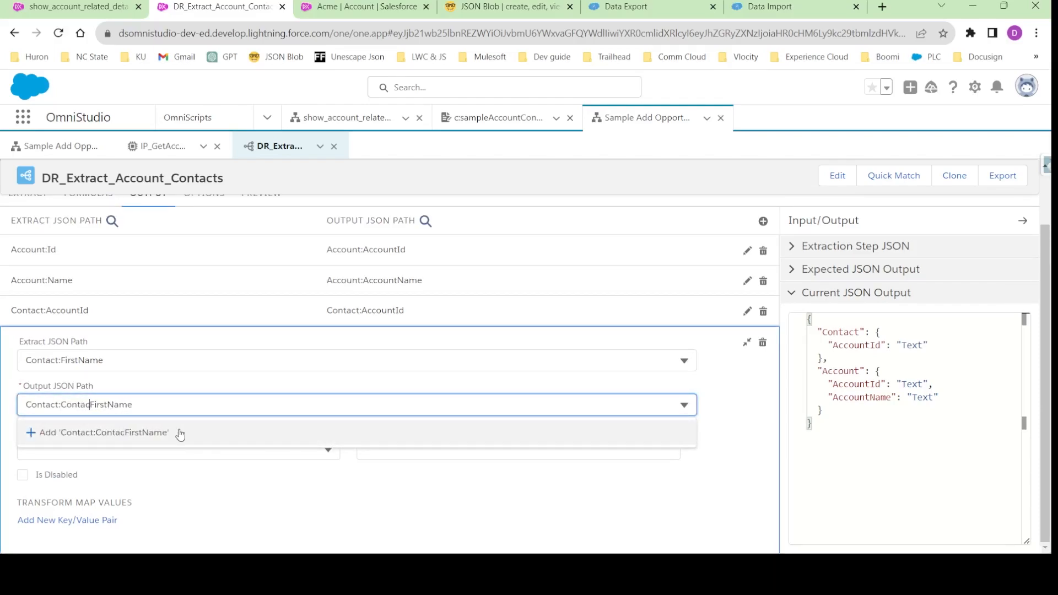
{"action": "left_click", "coordinate": [161, 441]}
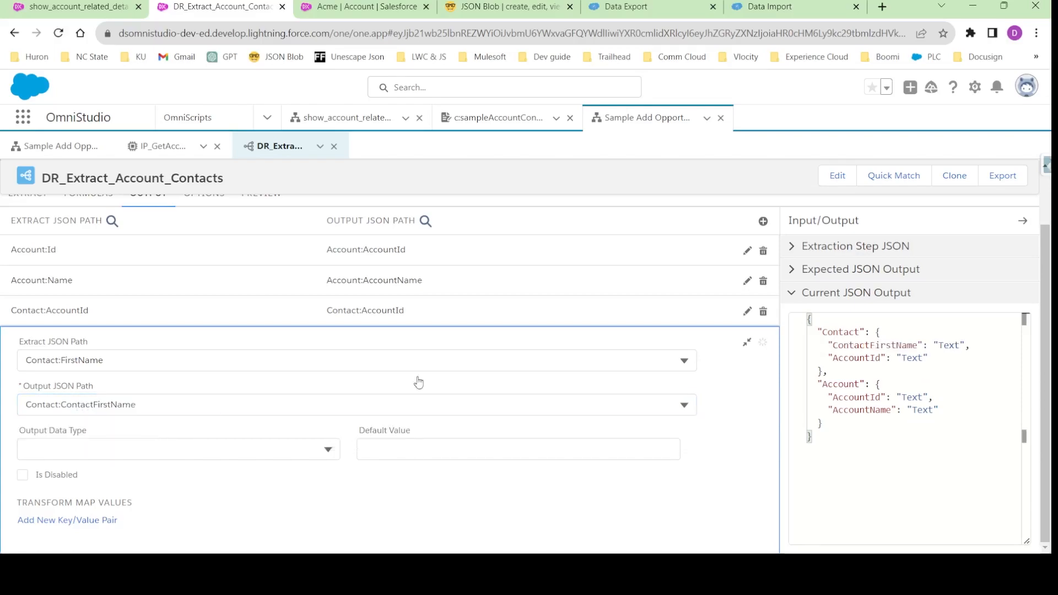
{"action": "left_click", "coordinate": [747, 345]}
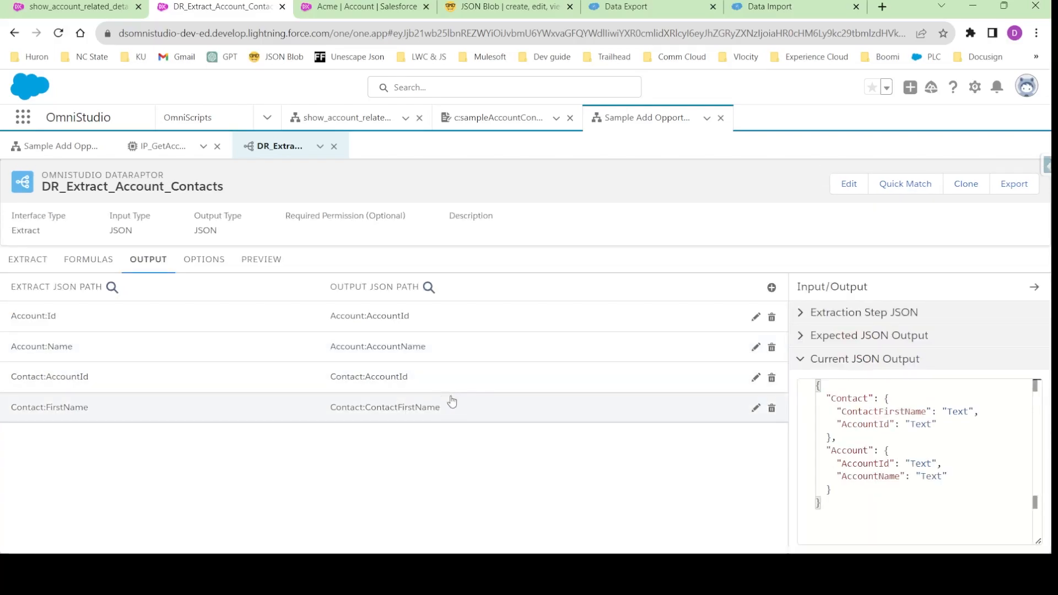
- Add an output mapping with Contact:LastName as its extract JSON path
{"action": "left_click", "coordinate": [771, 288]}
{"action": "left_click", "coordinate": [62, 363]}
{"action": "type", "text": "last"}
{"action": "scroll", "coordinate": [83, 419], "scroll_direction": "down", "scroll_amount": 3}
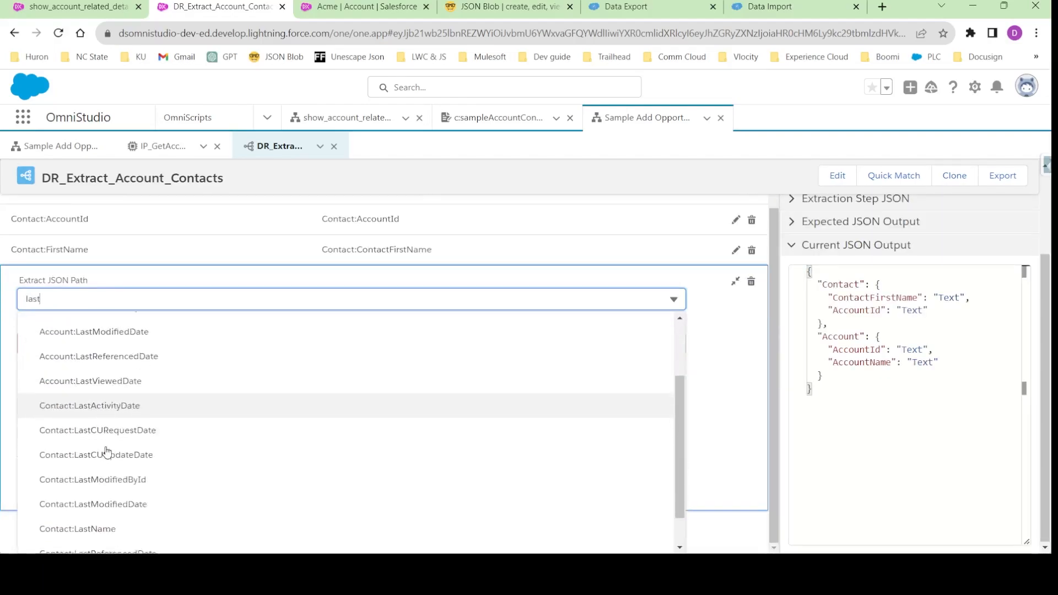
{"action": "left_click", "coordinate": [105, 487]}
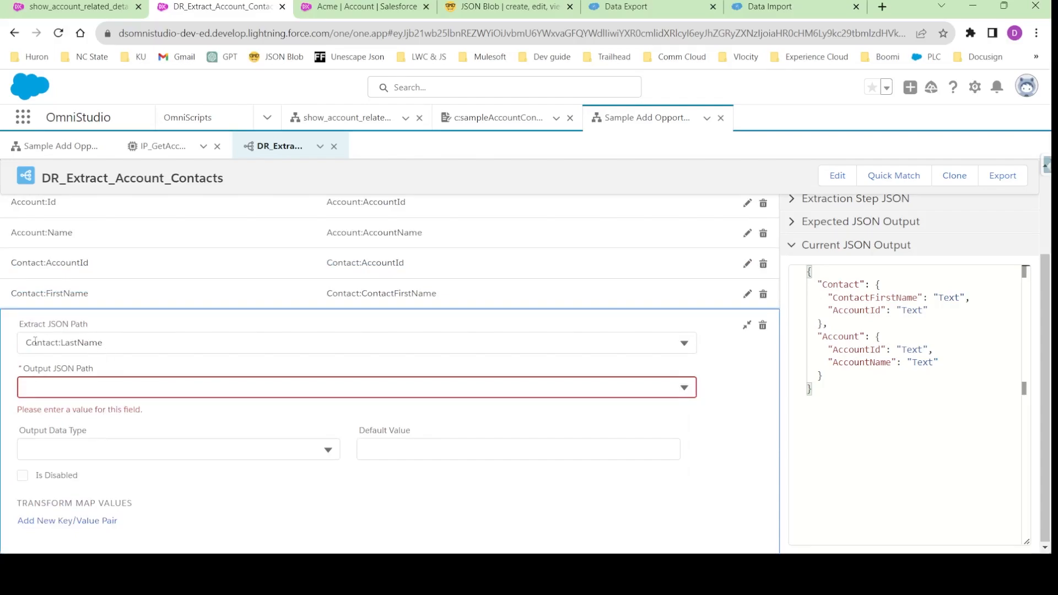
- Set the last-name mapping's output JSON path to Contact:ContactLastName and collapse the mapping
{"action": "left_click", "coordinate": [46, 389]}
{"action": "type", "text": "C"}
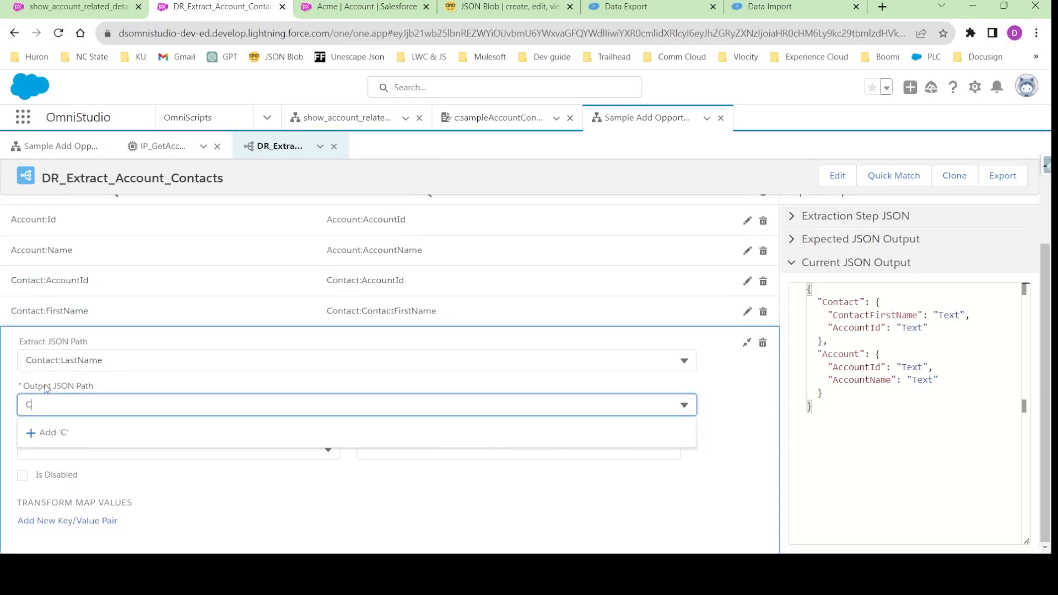
{"action": "key", "text": "BackSpace"}
{"action": "type", "text": "Contact:FirstName"}
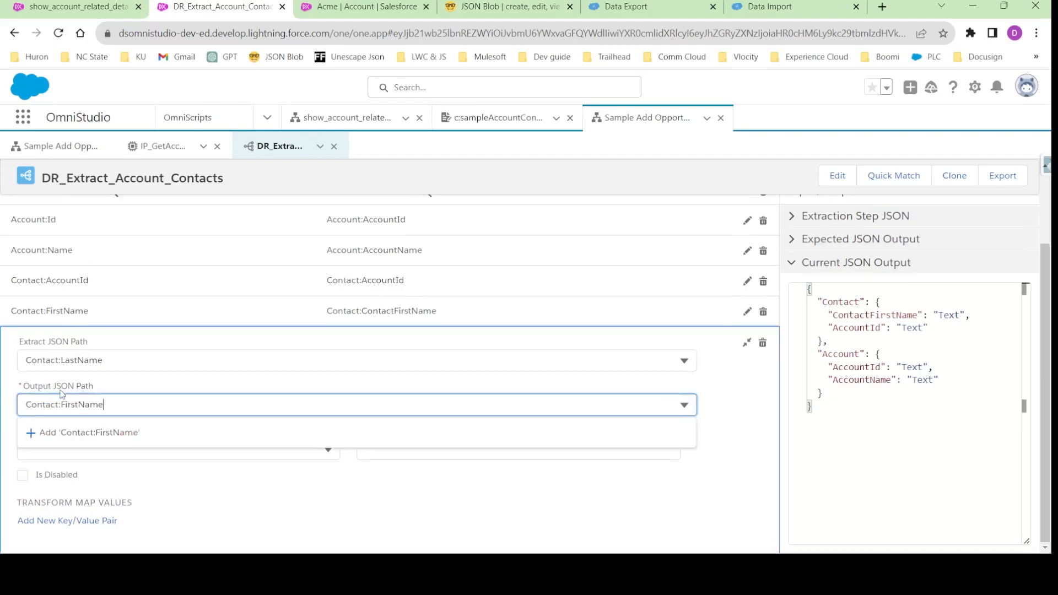
{"action": "left_click_drag", "start_coordinate": [65, 406], "coordinate": [61, 407]}
{"action": "type", "text": "Co"}
{"action": "type", "text": "on="}
{"action": "key", "text": "BackSpace"}
{"action": "key", "text": "BackSpace"}
{"action": "key", "text": "BackSpace"}
{"action": "type", "text": "ntactLast"}
{"action": "left_click", "coordinate": [137, 435]}
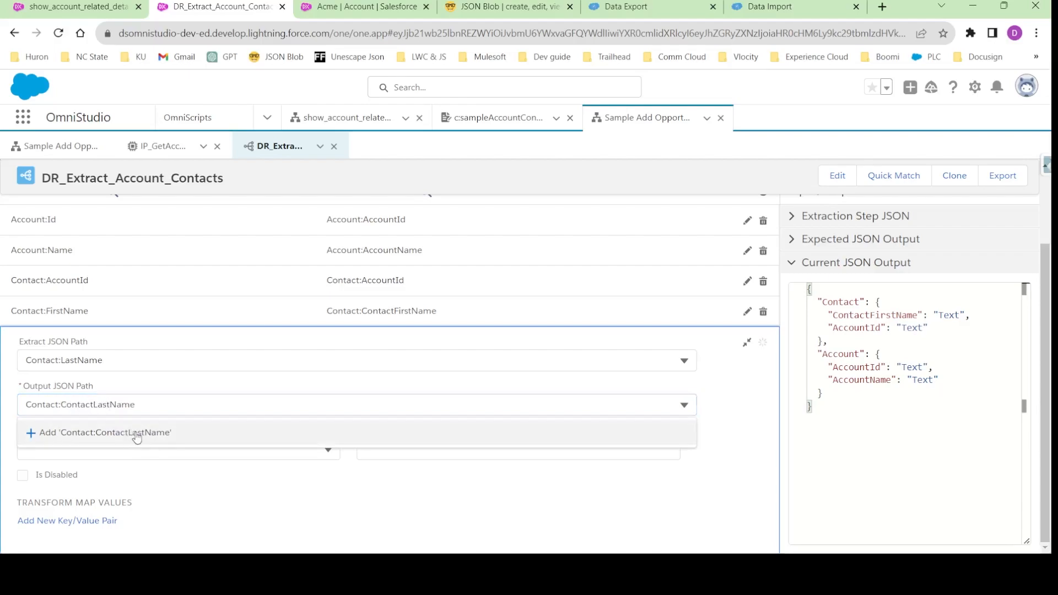
{"action": "left_click", "coordinate": [746, 342]}
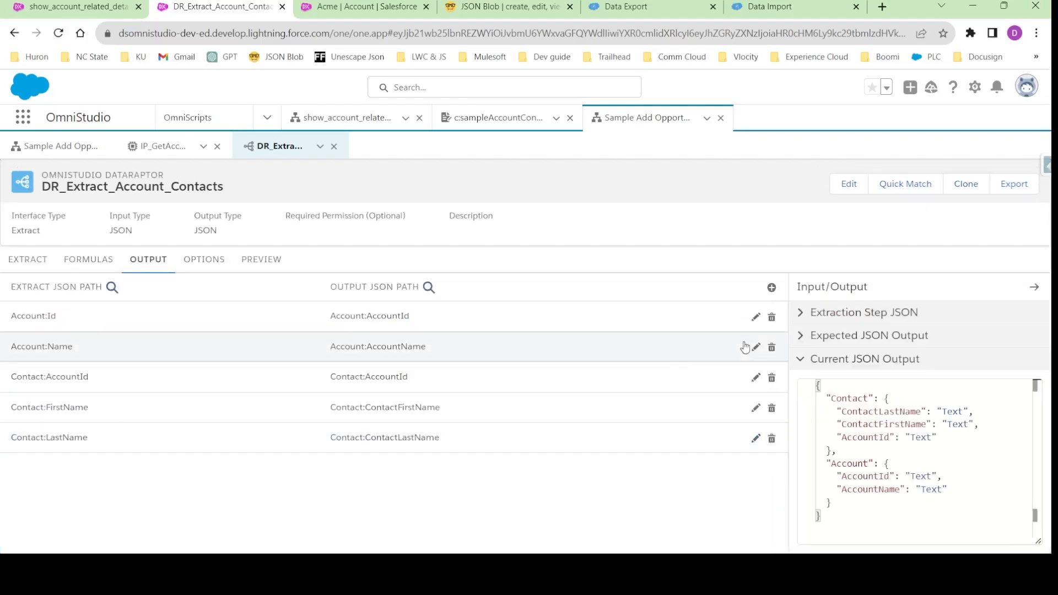
- Add an output mapping with Contact:Phone as its extract JSON path
{"action": "left_click", "coordinate": [772, 288]}
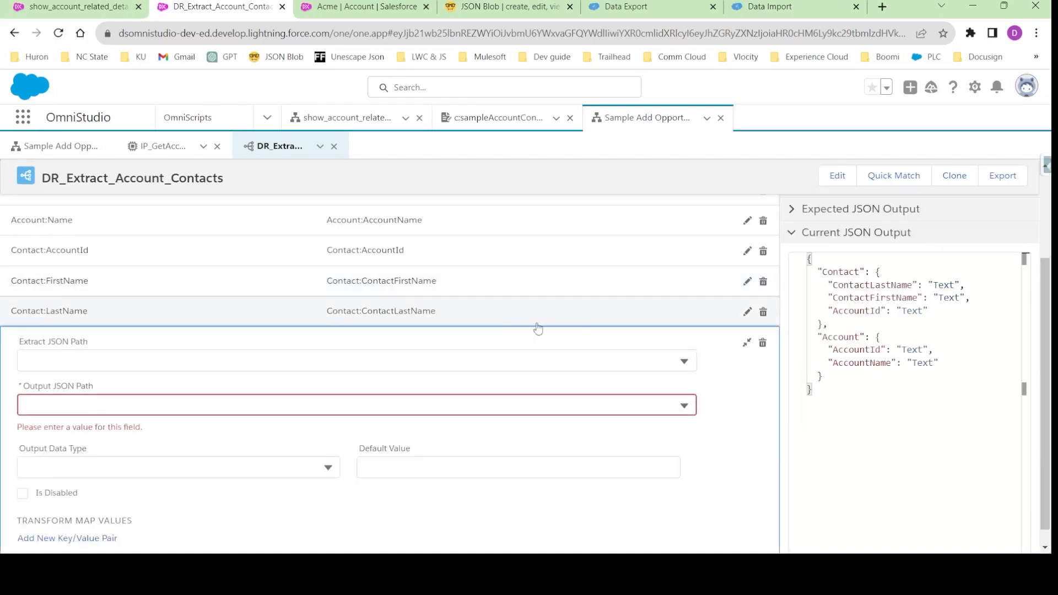
{"action": "left_click", "coordinate": [71, 343]}
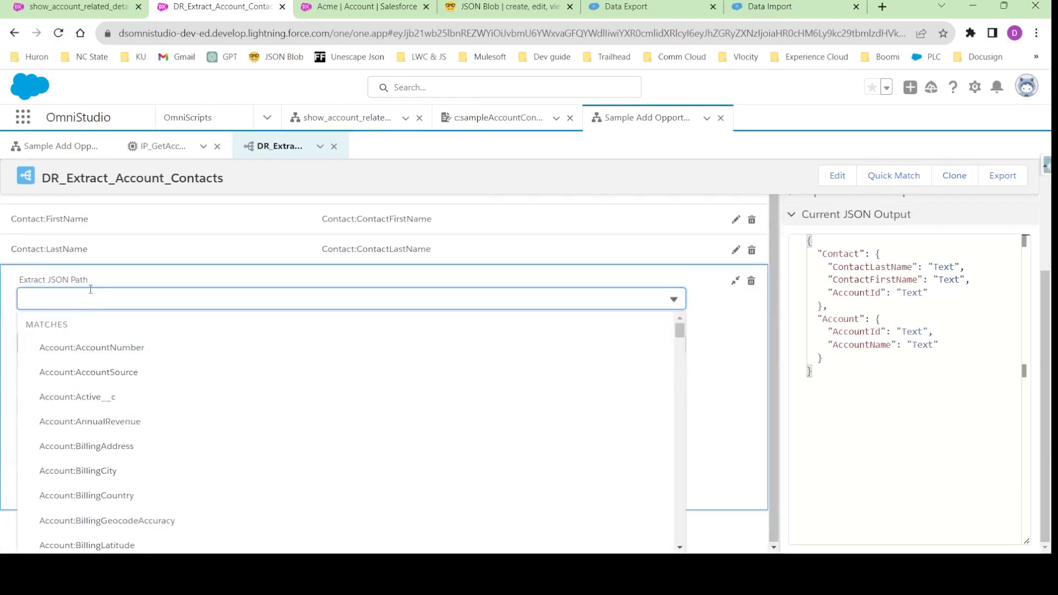
{"action": "type", "text": "COntact"}
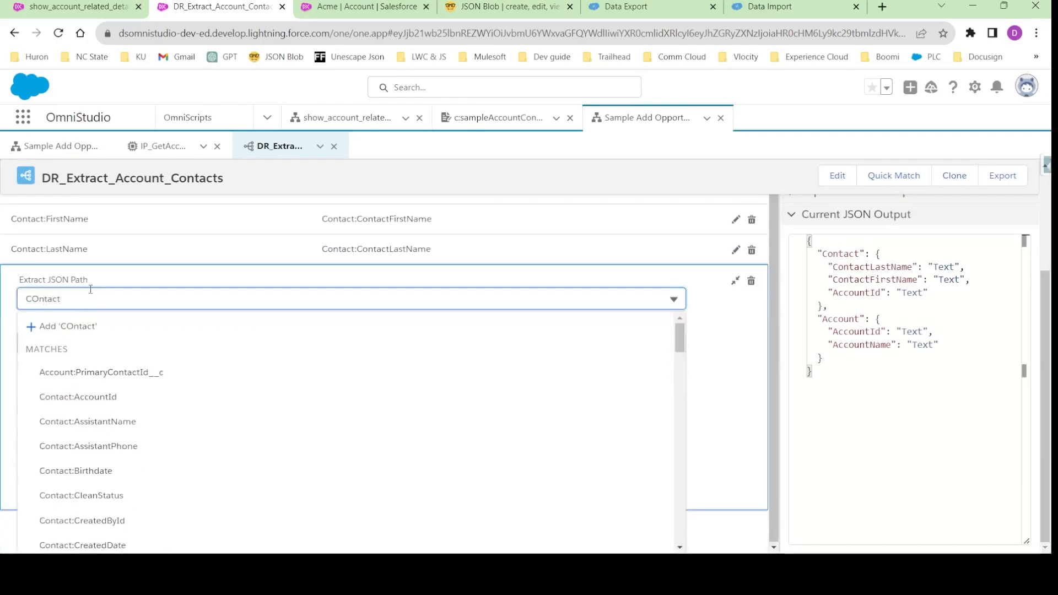
{"action": "double_click", "coordinate": [38, 302]}
{"action": "type", "text": "Phone"}
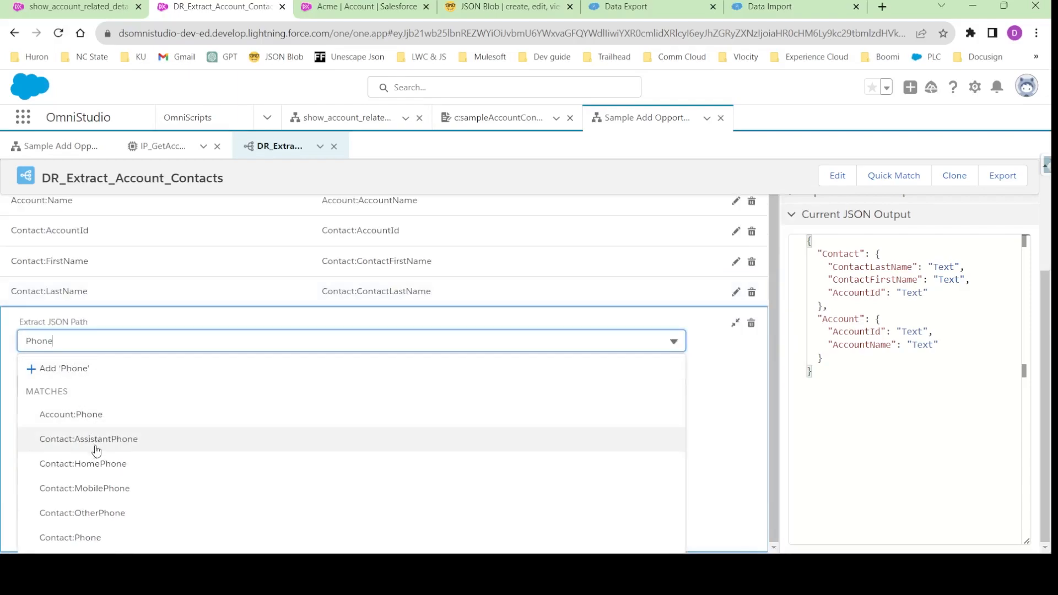
{"action": "left_click", "coordinate": [86, 544]}
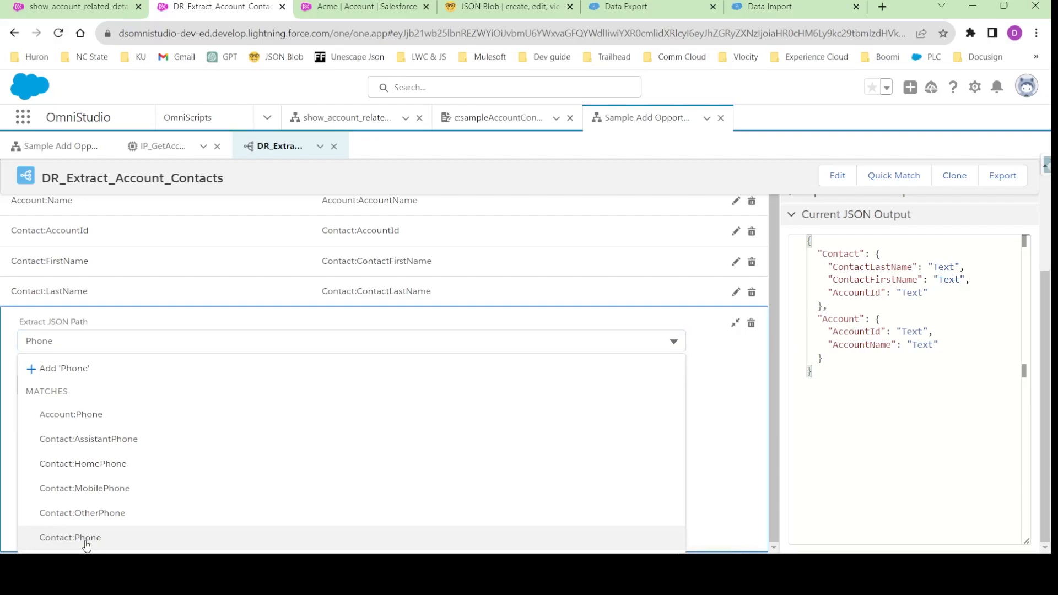
- Set the phone mapping's output JSON path to Contact:ContactPhone and collapse the mapping
{"action": "left_click", "coordinate": [53, 391]}
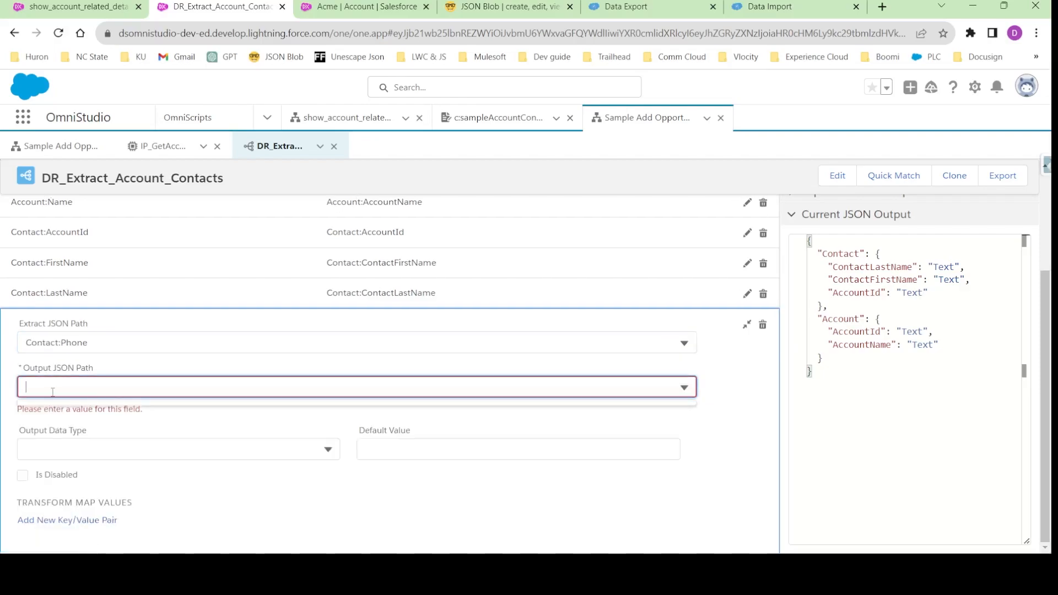
{"action": "type", "text": "COntact"}
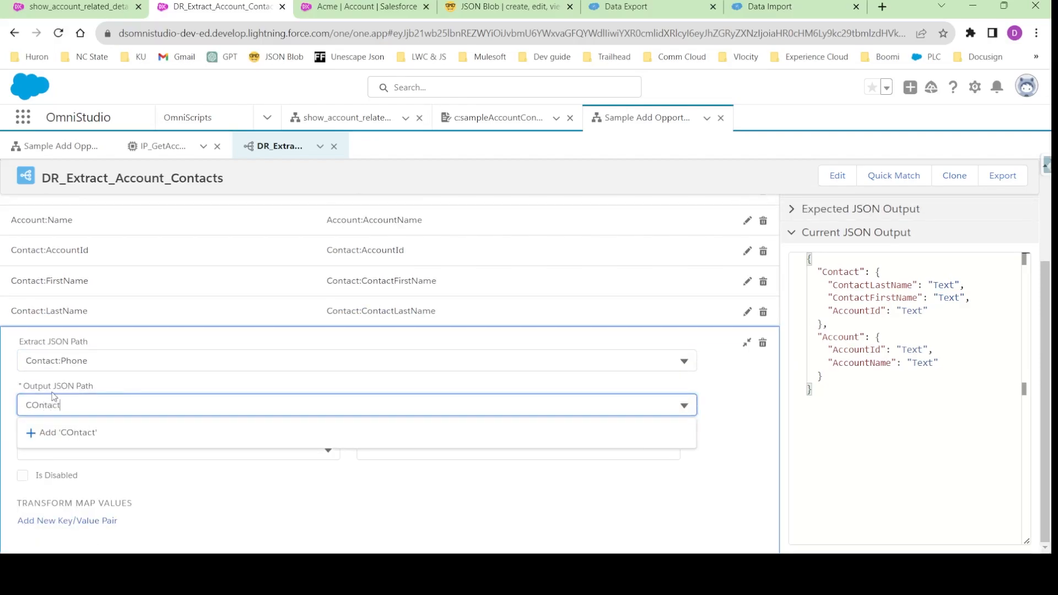
{"action": "key", "text": "BackSpace"}
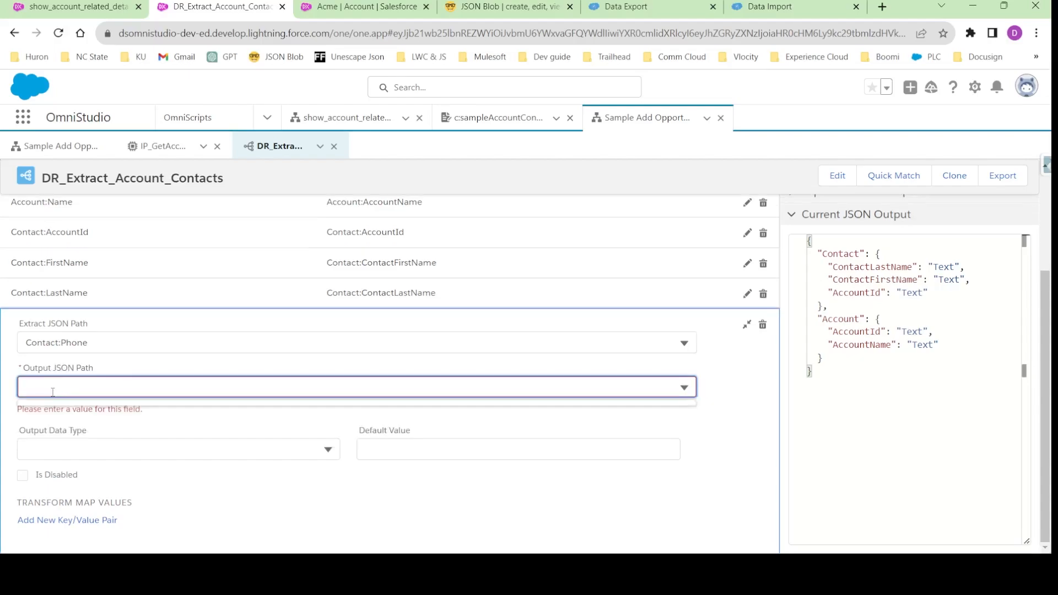
{"action": "type", "text": "Contact:FirstName"}
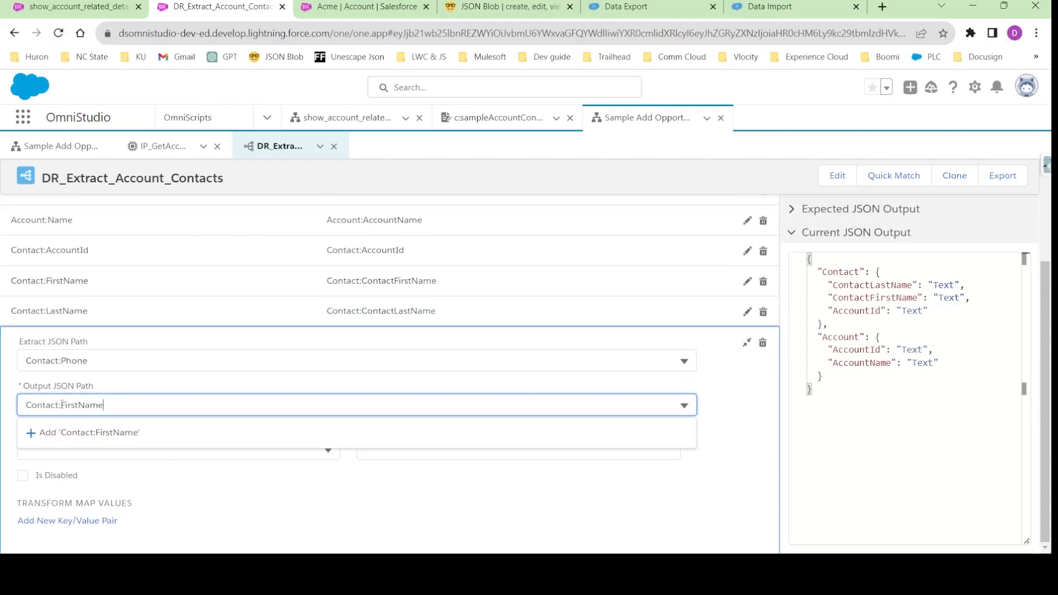
{"action": "left_click_drag", "start_coordinate": [61, 405], "coordinate": [208, 426]}
{"action": "type", "text": "ContactPhon"}
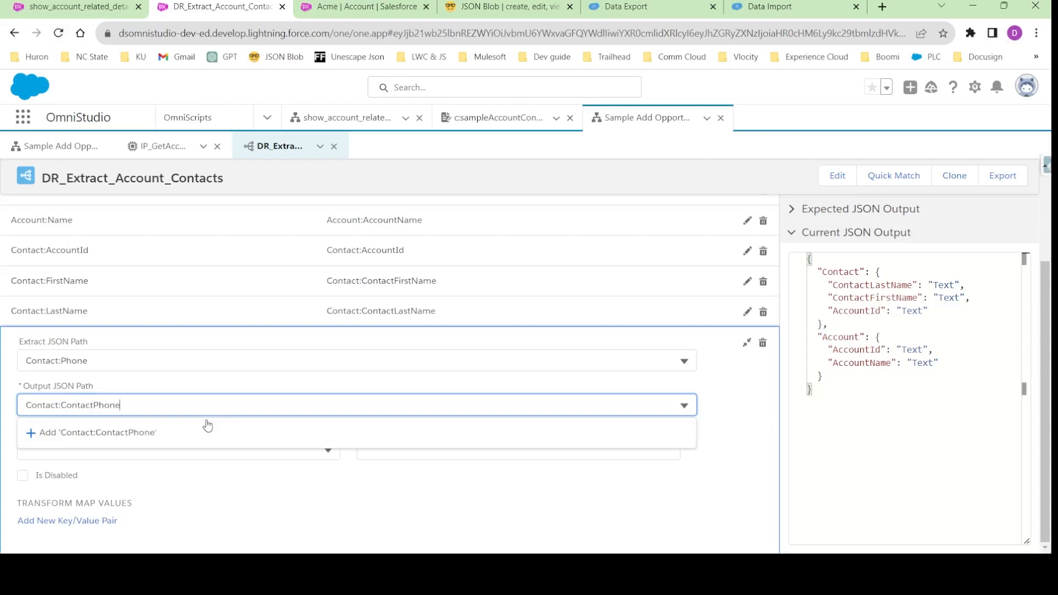
{"action": "left_click", "coordinate": [204, 426]}
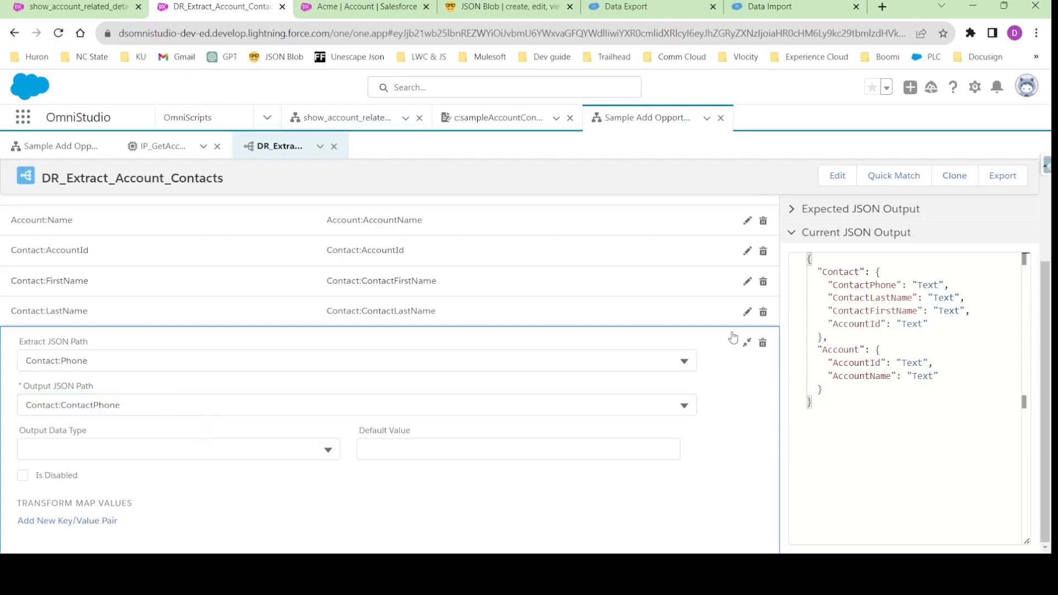
{"action": "left_click", "coordinate": [747, 344]}
- Add an output mapping with Contact:Email as its extract JSON path
{"action": "left_click", "coordinate": [771, 289]}
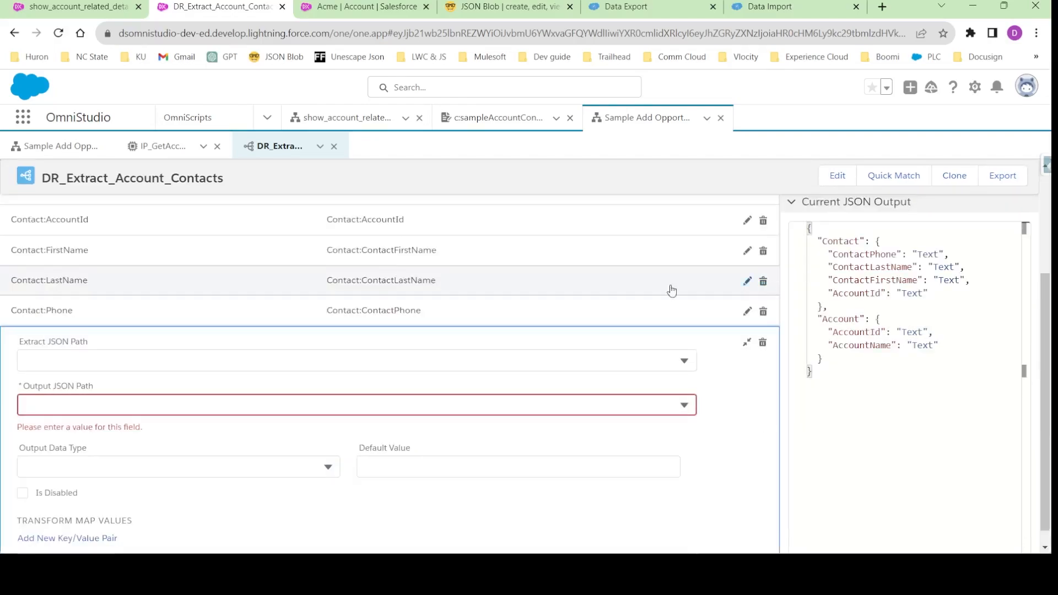
{"action": "left_click", "coordinate": [77, 359]}
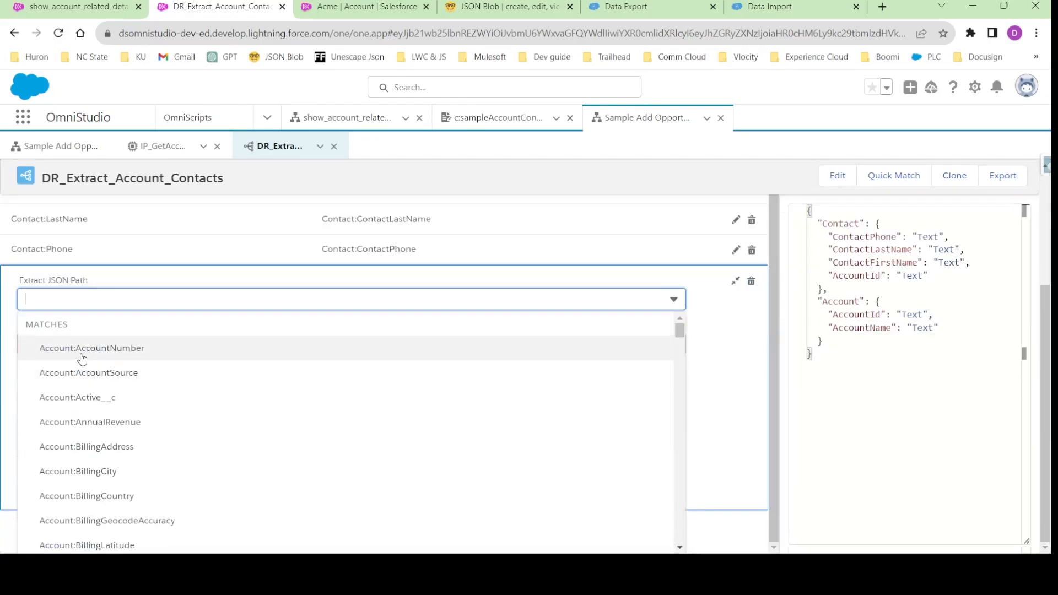
{"action": "type", "text": "email"}
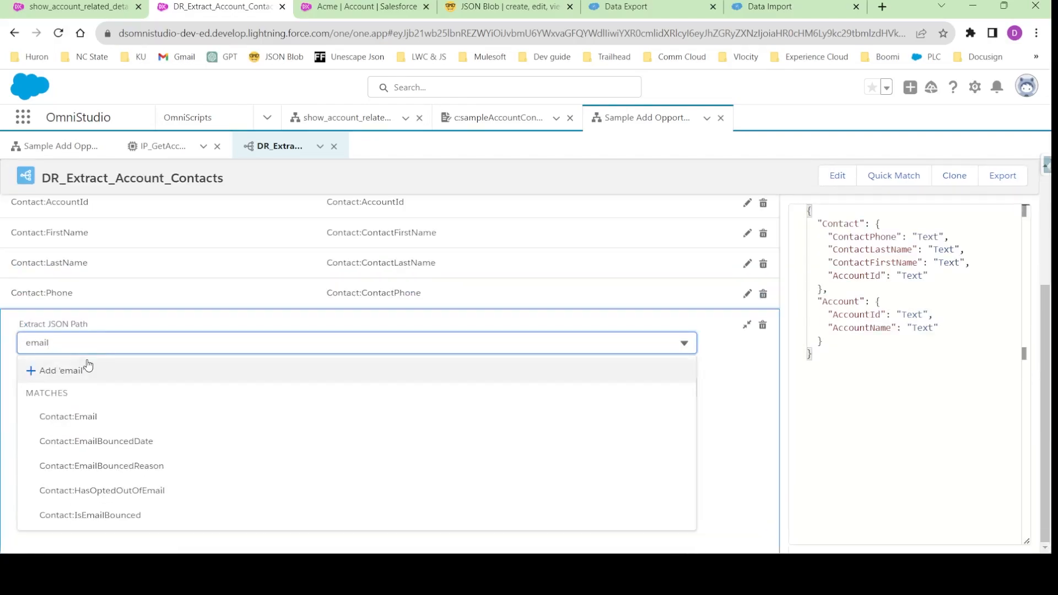
{"action": "left_click", "coordinate": [85, 416]}
- Set the email mapping's output JSON path to Contact:ContactEmail and collapse the mapping
{"action": "left_click", "coordinate": [81, 295]}
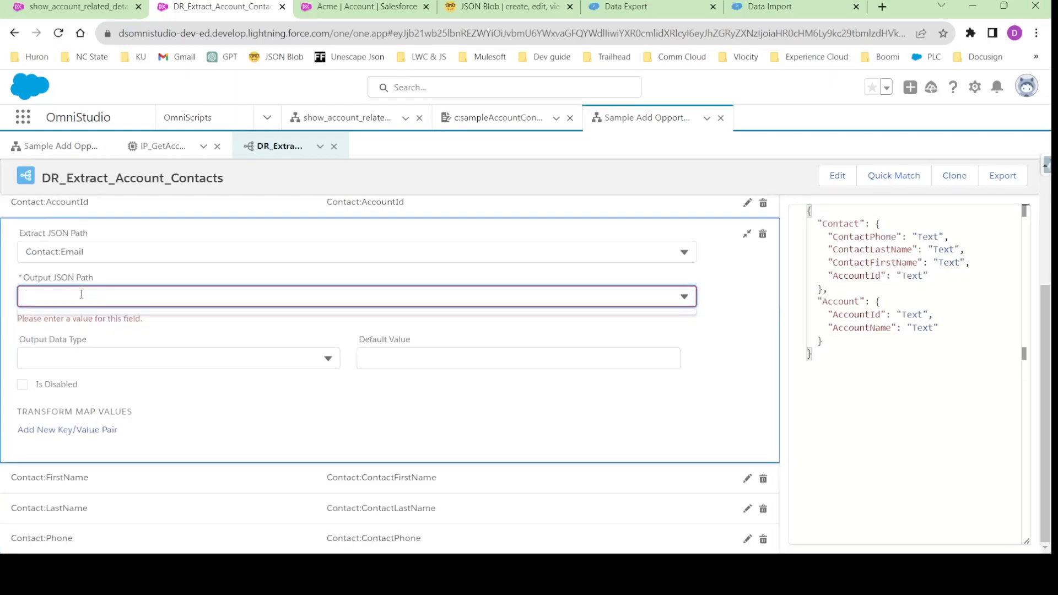
{"action": "type", "text": "Contact:ContactEmail"}
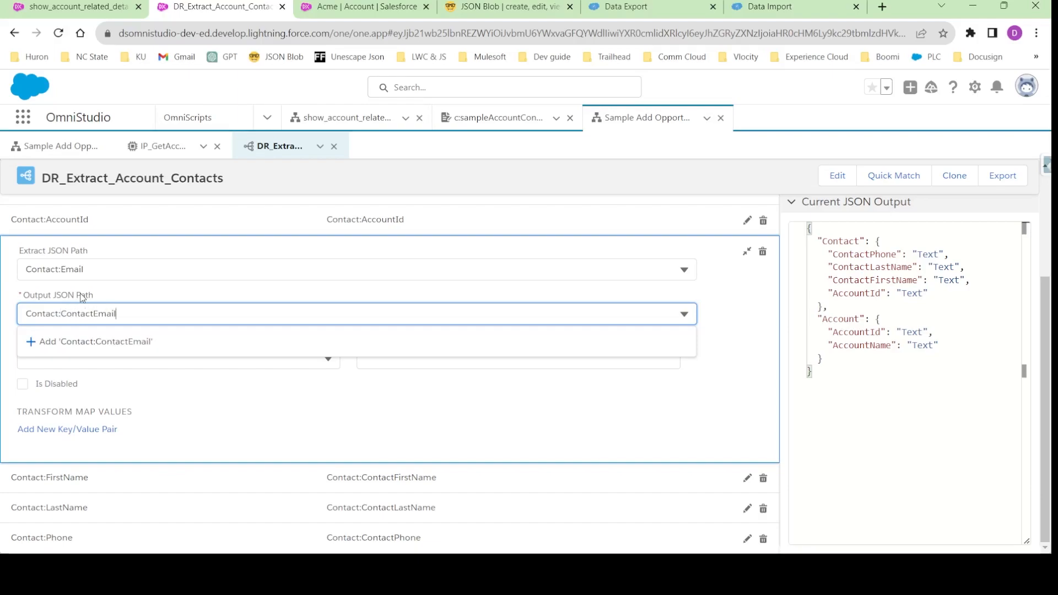
{"action": "left_click", "coordinate": [118, 342]}
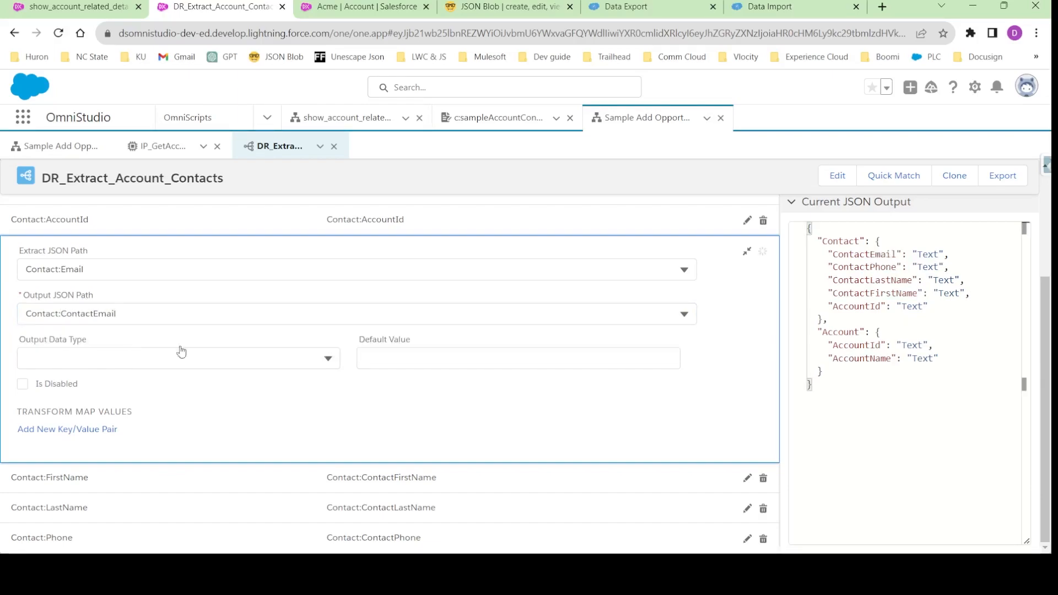
{"action": "left_click", "coordinate": [747, 254]}
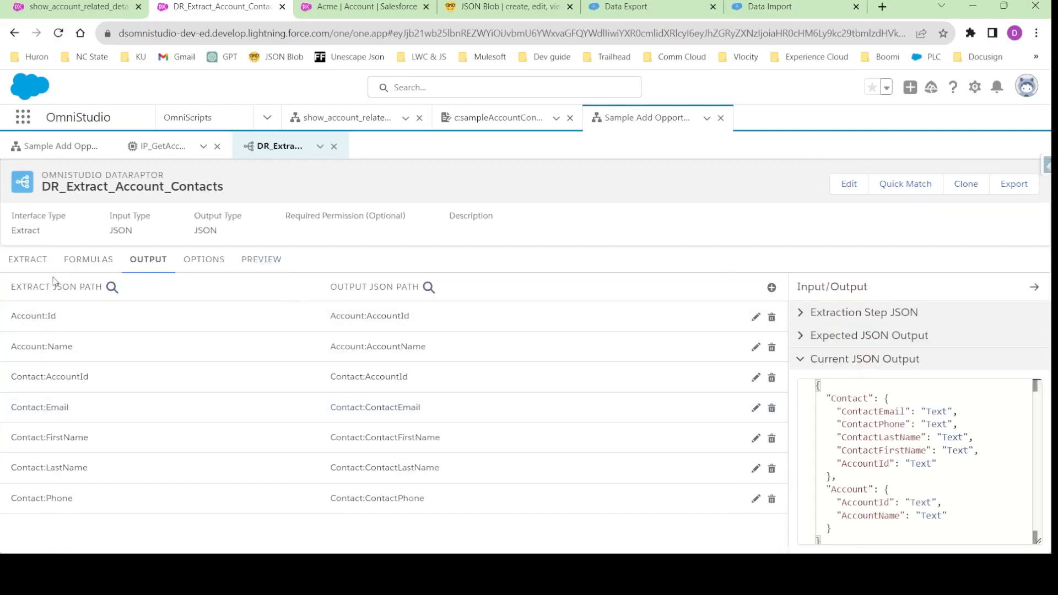
- Execute the DataRaptor preview with the existing AccountId parameter and examine the Contact and Account nodes of the response
{"action": "left_click", "coordinate": [261, 259]}
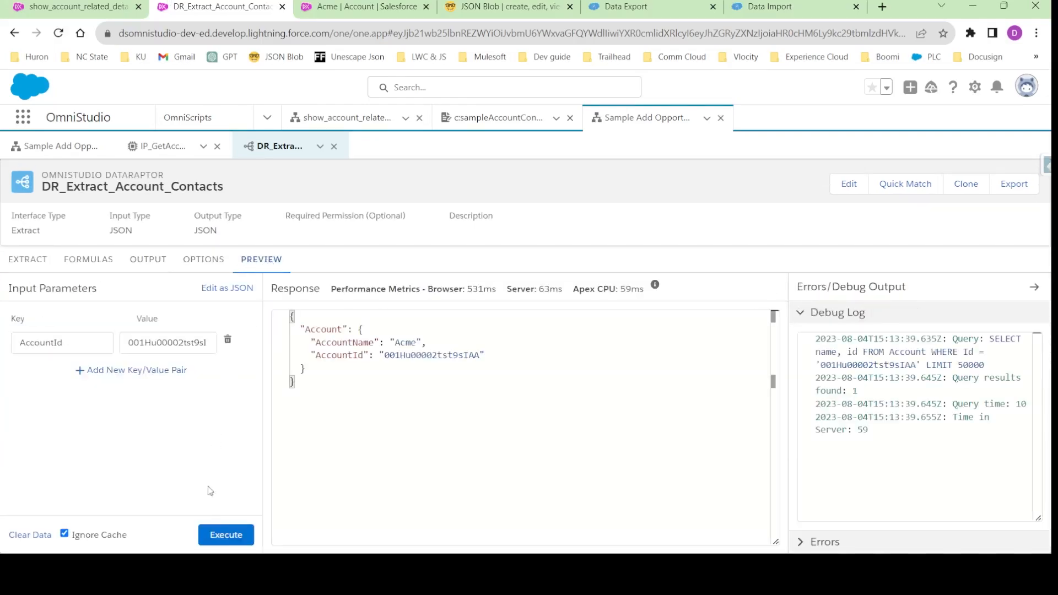
{"action": "left_click", "coordinate": [226, 533]}
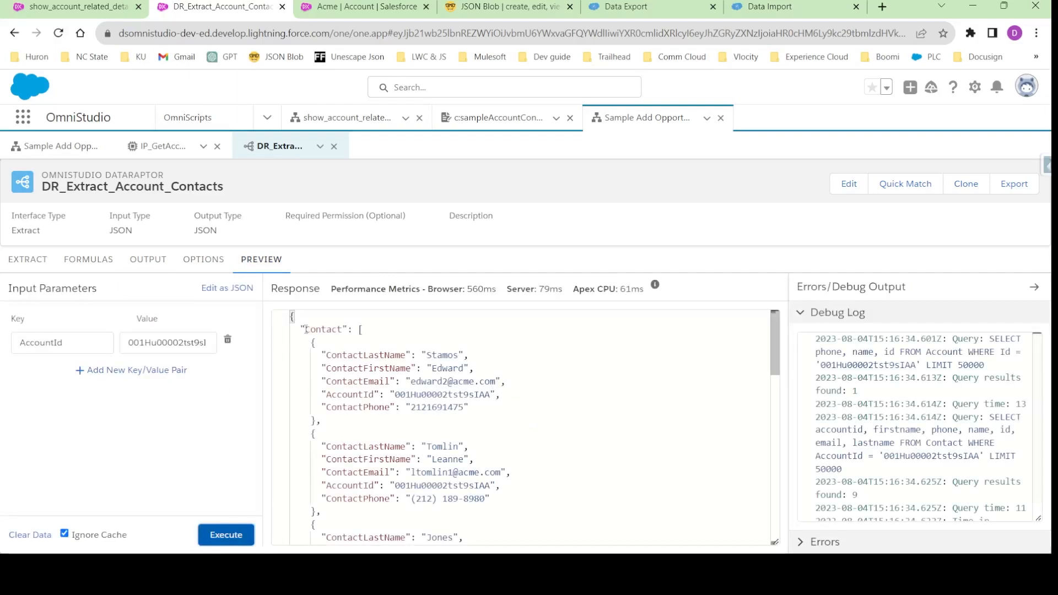
{"action": "scroll", "coordinate": [349, 413], "scroll_direction": "down", "scroll_amount": 10}
{"action": "scroll", "coordinate": [350, 428], "scroll_direction": "up", "scroll_amount": 10}
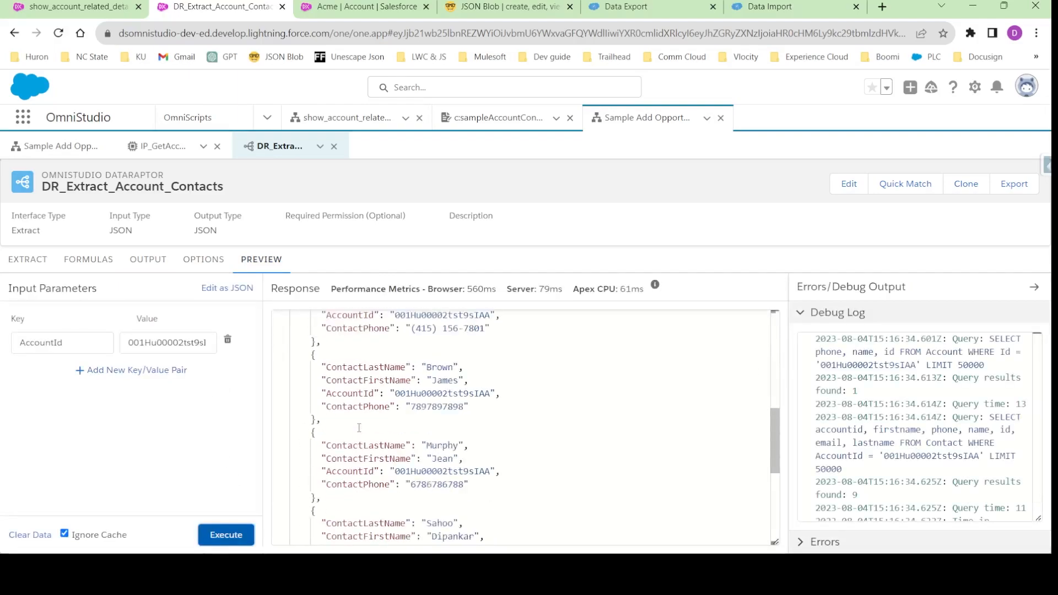
{"action": "left_click", "coordinate": [282, 324]}
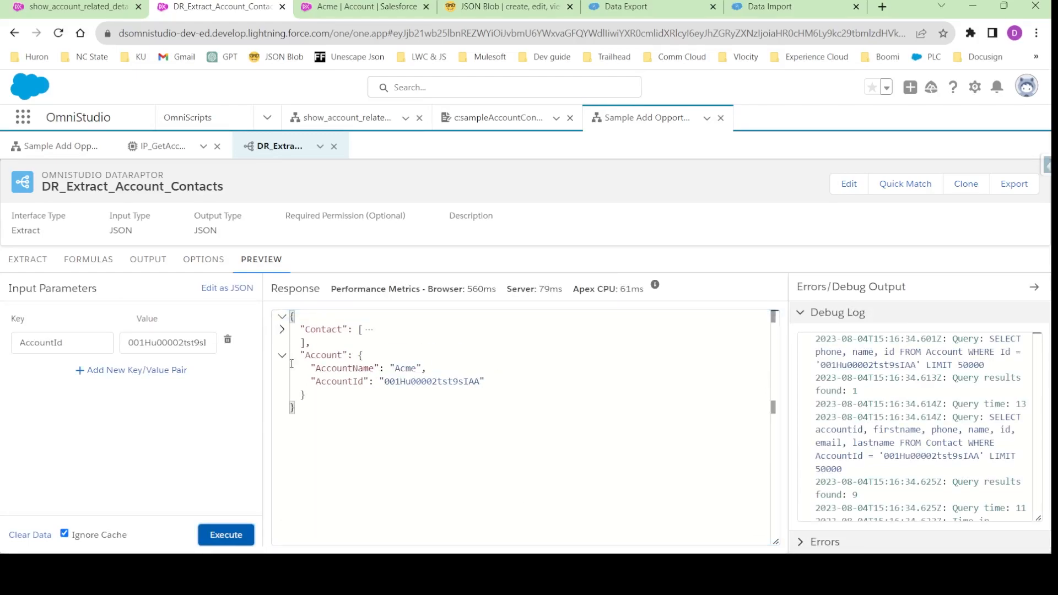
{"action": "left_click", "coordinate": [282, 355]}
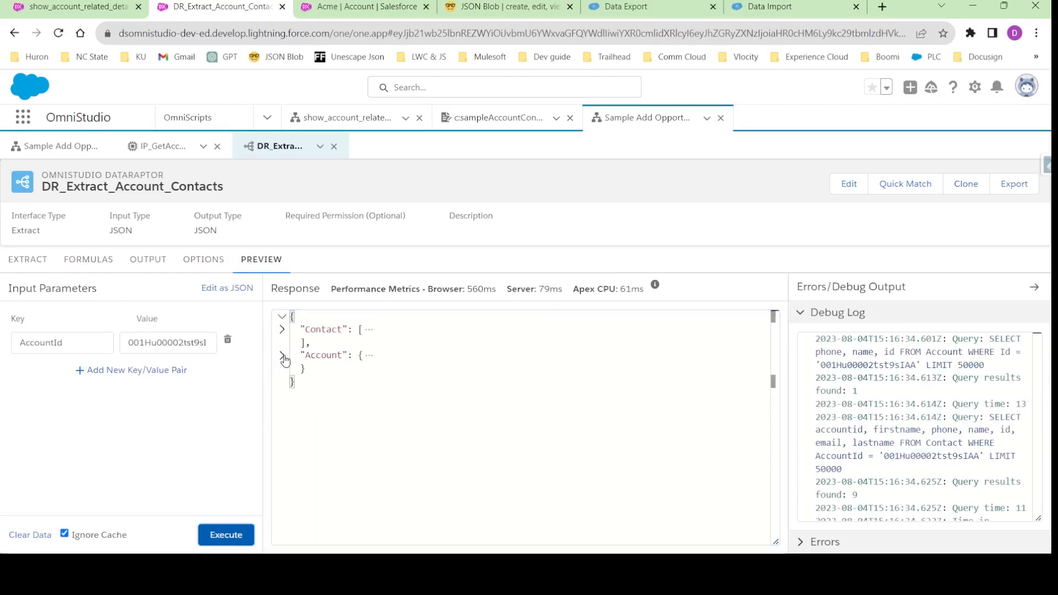
{"action": "left_click", "coordinate": [283, 357]}
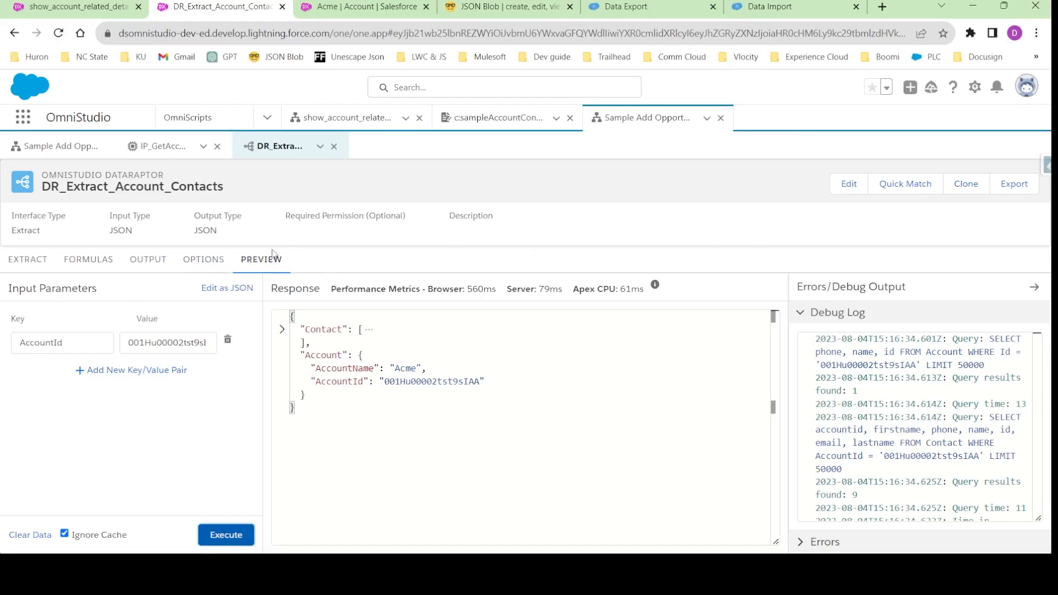
{"action": "double_click", "coordinate": [50, 339]}
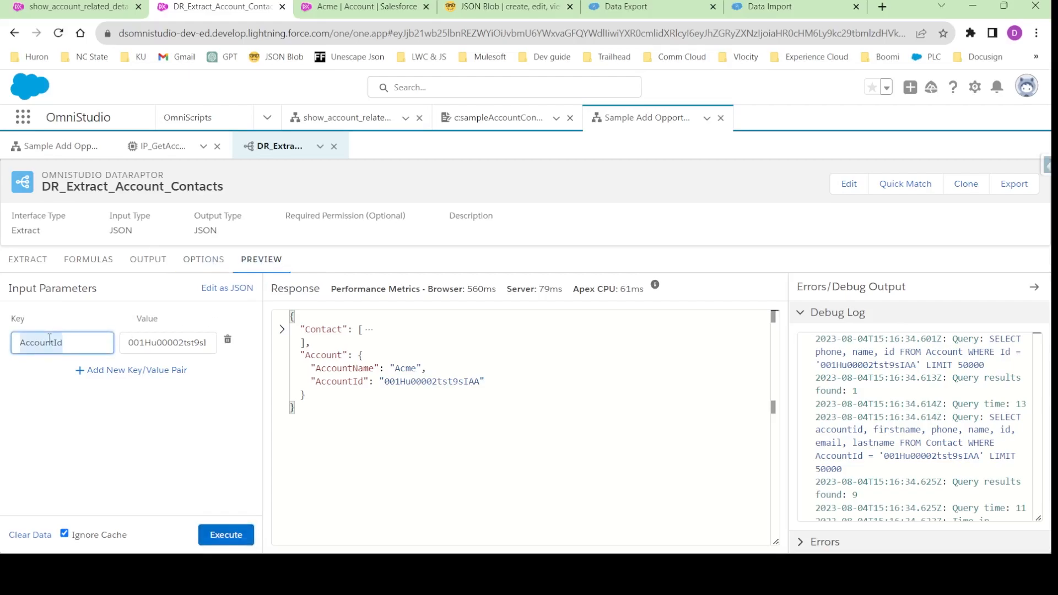
{"action": "left_click", "coordinate": [213, 306]}
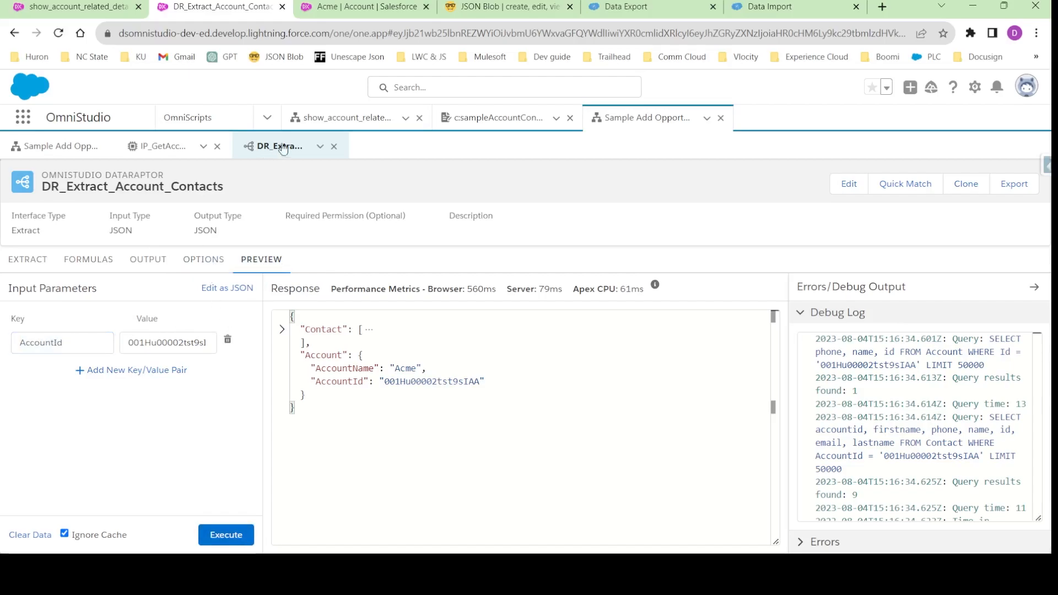
- Review the DR_Extract_Account_Contacts action's properties in the IP_GetAccount_Contact_Details integration procedure, and return to the DataRaptor
{"action": "left_click", "coordinate": [160, 146]}
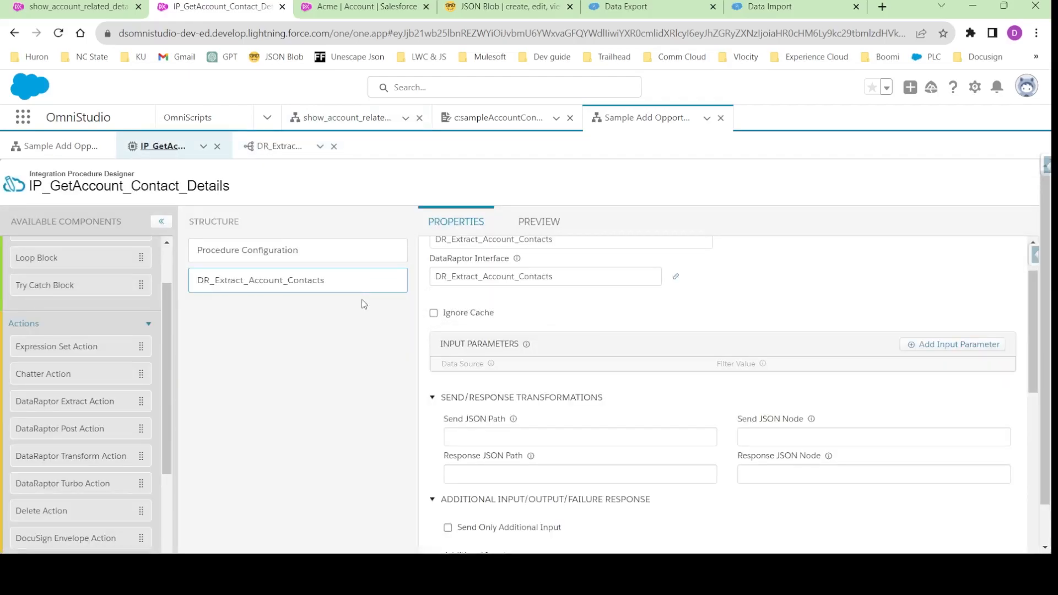
{"action": "scroll", "coordinate": [560, 313], "scroll_direction": "up", "scroll_amount": 1}
{"action": "scroll", "coordinate": [582, 339], "scroll_direction": "down", "scroll_amount": 2}
{"action": "scroll", "coordinate": [538, 287], "scroll_direction": "up", "scroll_amount": 2}
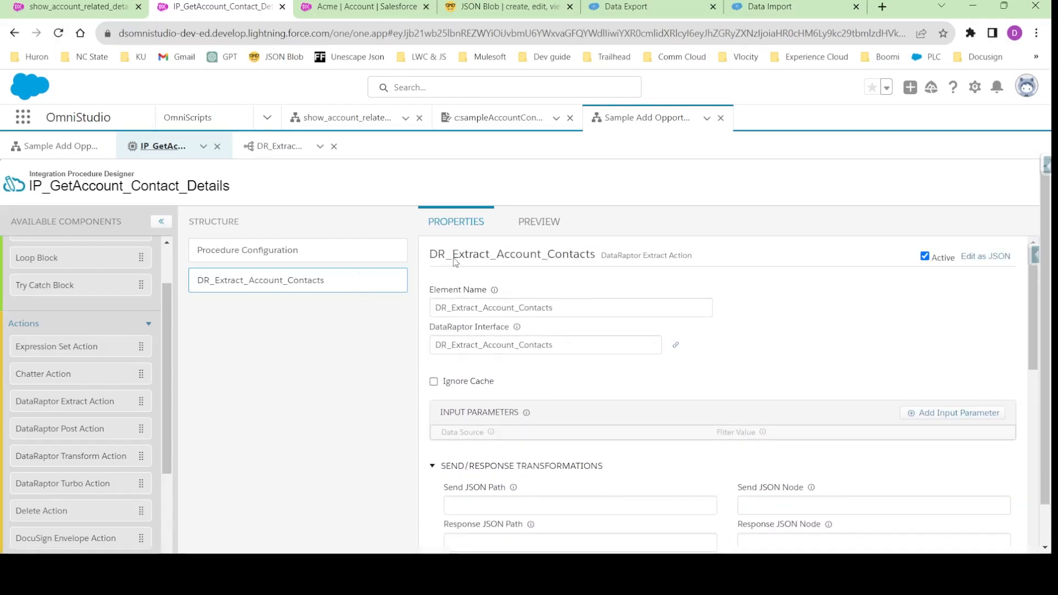
{"action": "left_click", "coordinate": [283, 146]}
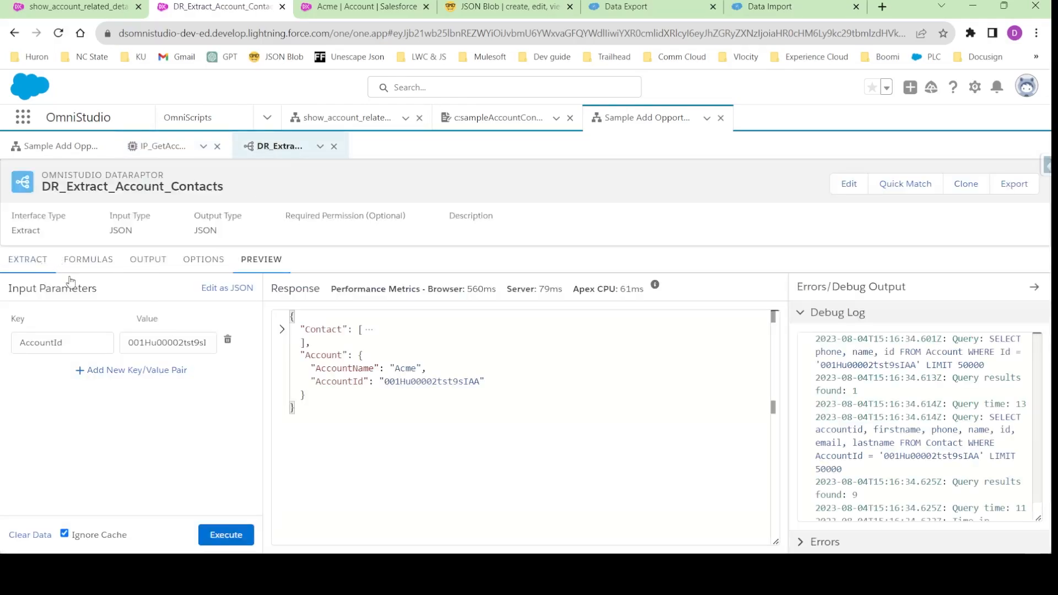
- Check the DataRaptor's Account filter variable and add an input parameter to the DR_Extract_Account_Contacts action in IP_GetAccount_Contact_Details
{"action": "left_click", "coordinate": [51, 264]}
{"action": "double_click", "coordinate": [584, 349]}
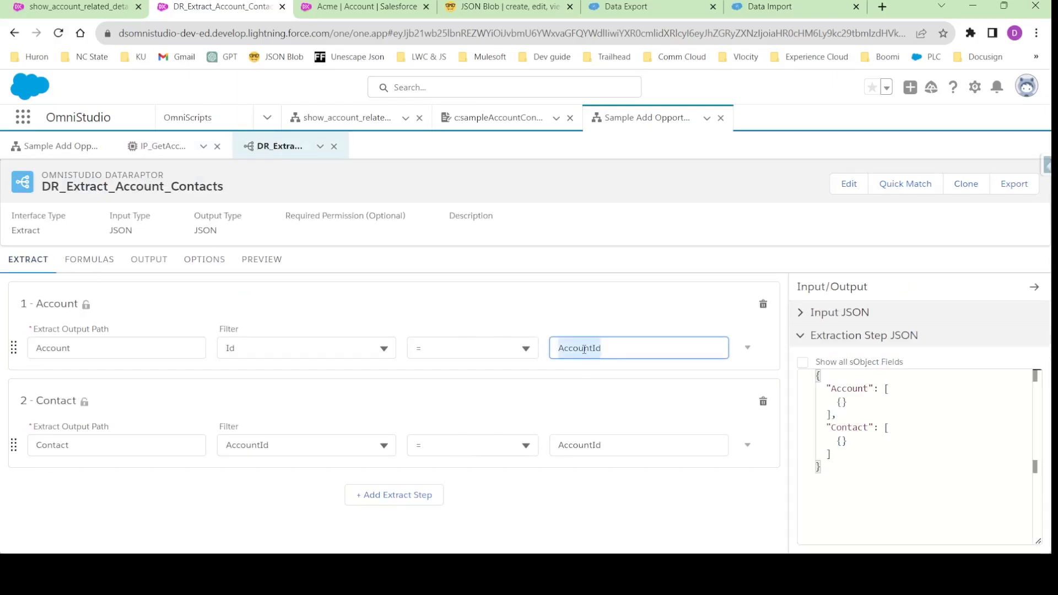
{"action": "left_click", "coordinate": [174, 152]}
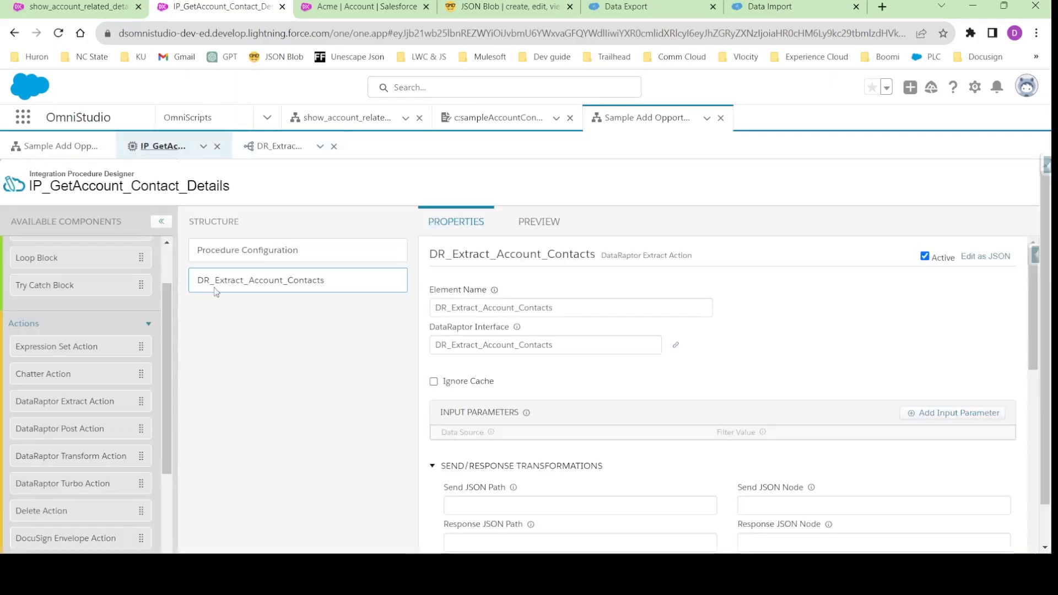
{"action": "left_click", "coordinate": [948, 417]}
{"action": "left_click", "coordinate": [764, 455]}
- Copy AccountId from the DataRaptor's Account filter and set it as both filter value and data source of the action's input parameter
{"action": "left_click", "coordinate": [269, 150]}
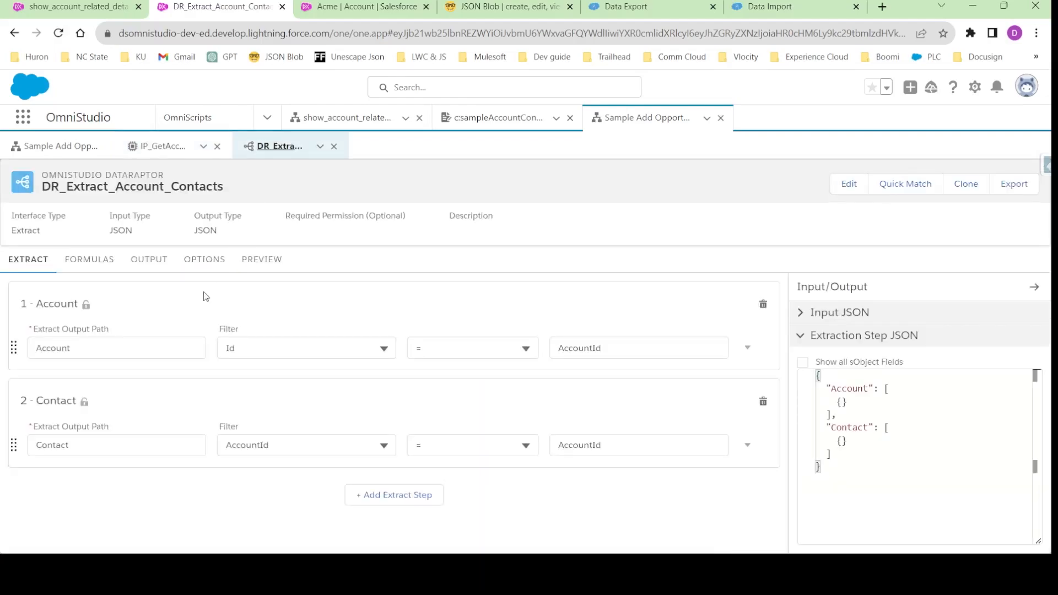
{"action": "left_click", "coordinate": [579, 348]}
{"action": "double_click", "coordinate": [581, 351]}
{"action": "key", "text": "ctrl+c"}
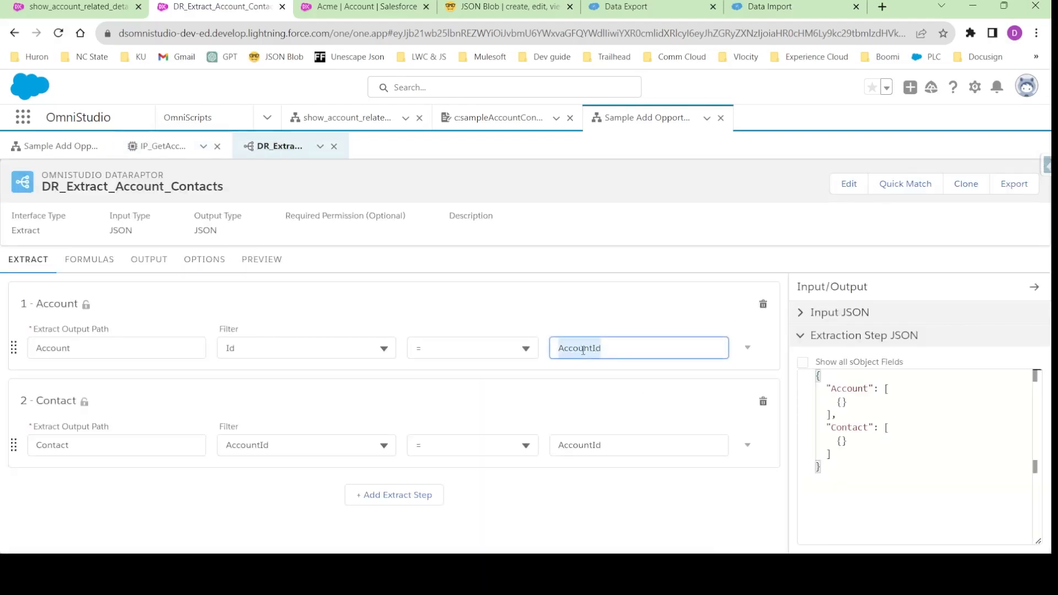
{"action": "left_click", "coordinate": [165, 146]}
{"action": "left_click", "coordinate": [755, 452]}
{"action": "key", "text": "ctrl+v"}
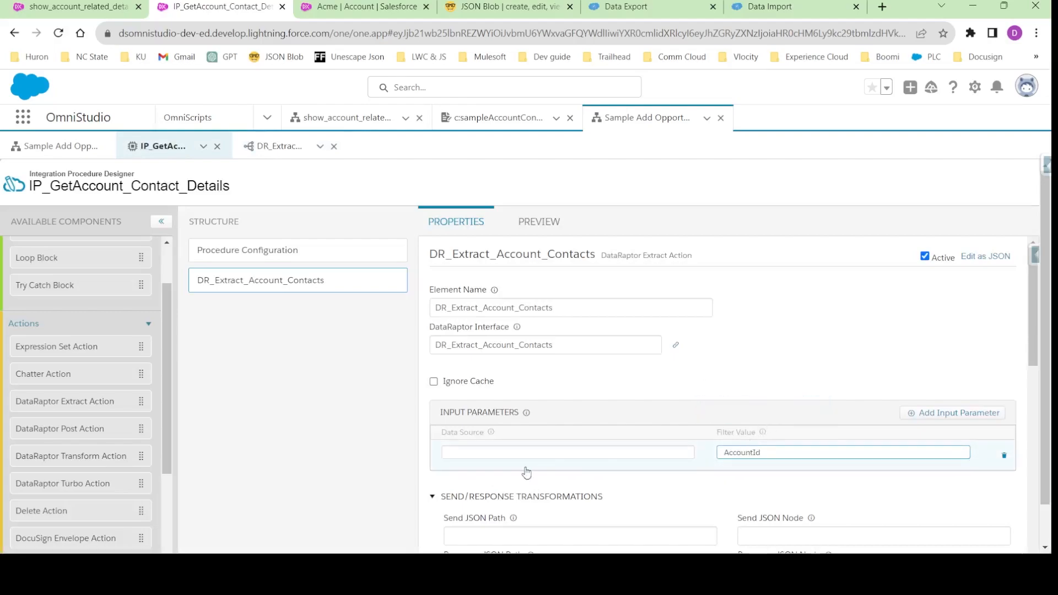
{"action": "left_click", "coordinate": [476, 452]}
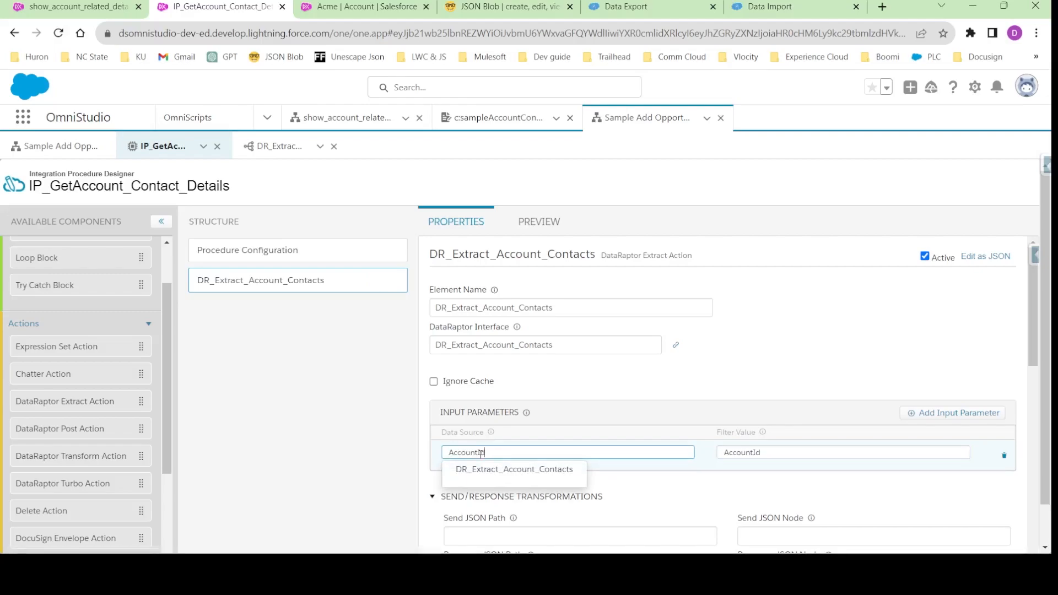
{"action": "left_click", "coordinate": [636, 401]}
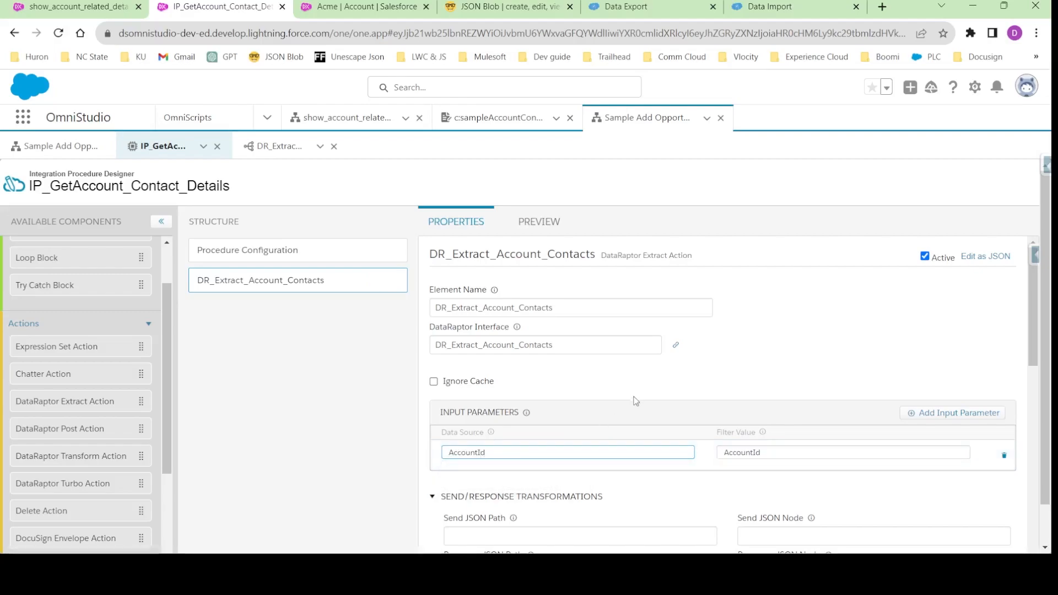
- Open the integration procedure's preview and add an empty input key/value pair
{"action": "left_click", "coordinate": [535, 226]}
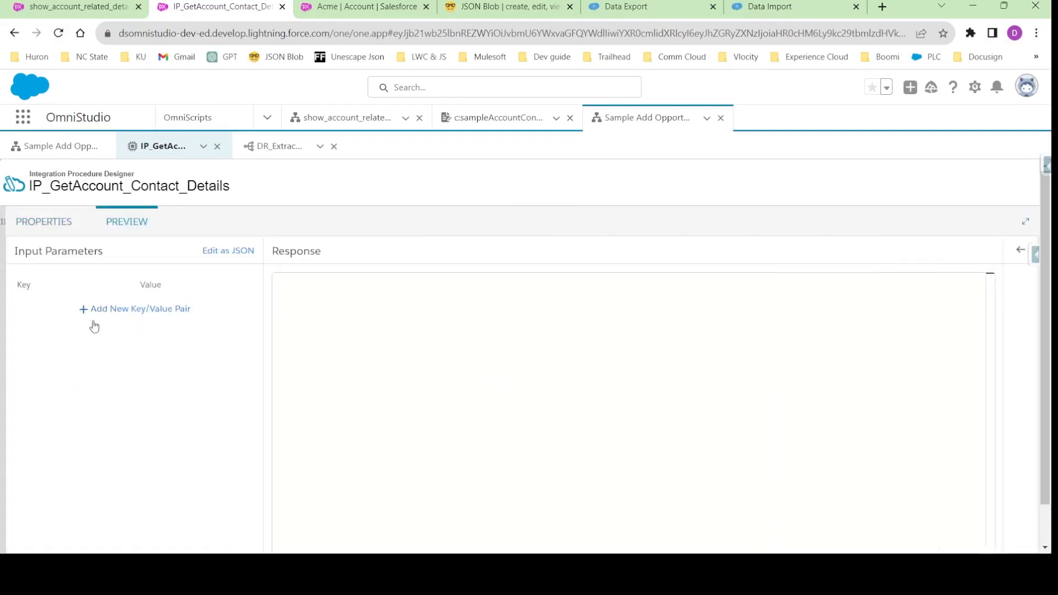
{"action": "left_click", "coordinate": [113, 313]}
{"action": "left_click", "coordinate": [70, 314]}
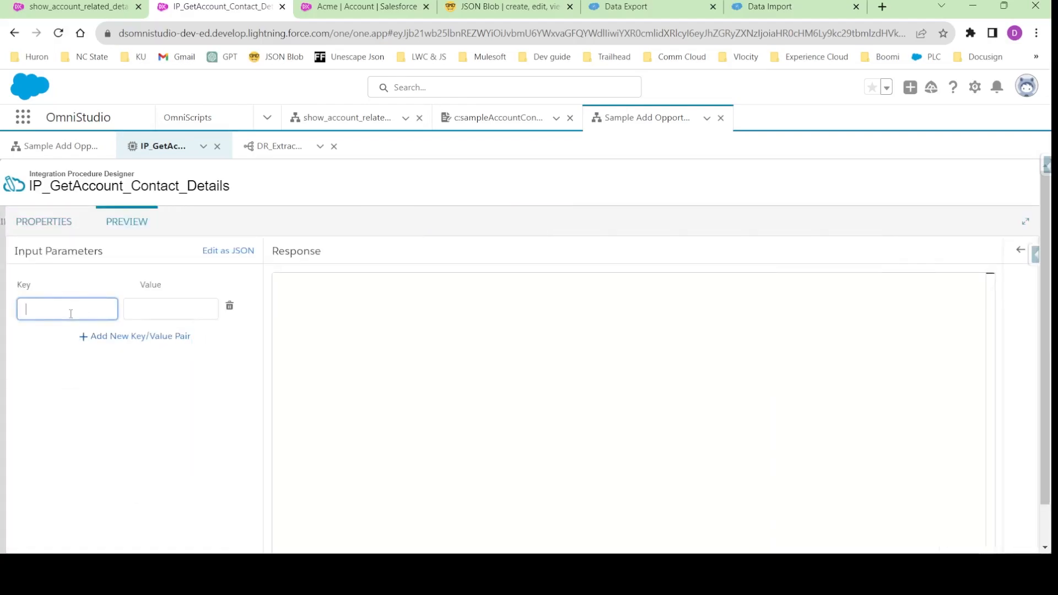
- Copy the AccountId input JSON from the DataRaptor's preview and replace the integration procedure preview's input JSON with it
{"action": "left_click", "coordinate": [273, 146]}
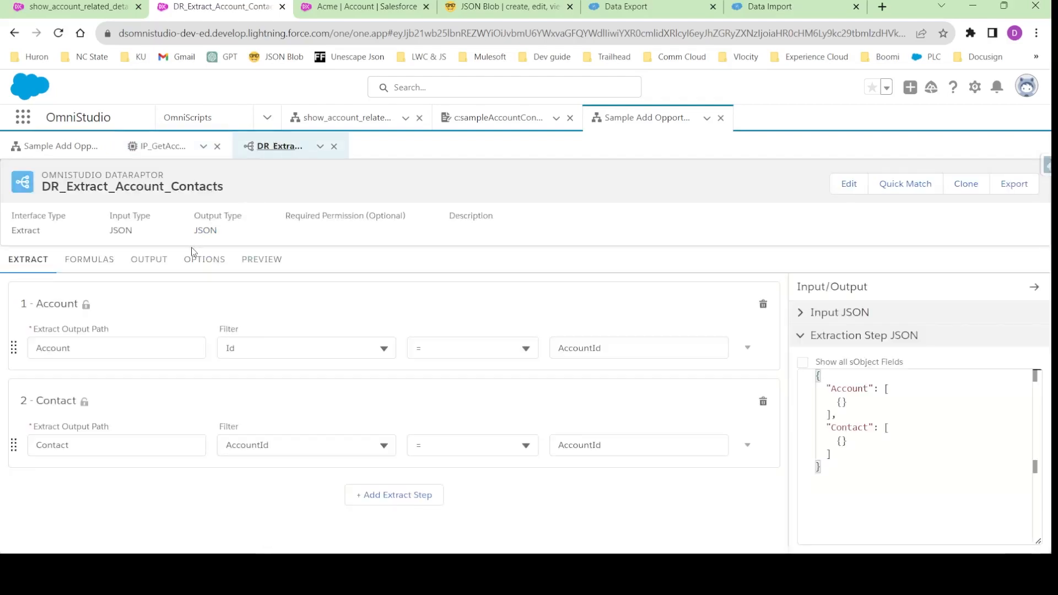
{"action": "left_click", "coordinate": [261, 259]}
{"action": "left_click", "coordinate": [227, 288]}
{"action": "left_click", "coordinate": [31, 318]}
{"action": "key", "text": "ctrl+a"}
{"action": "key", "text": "ctrl+c"}
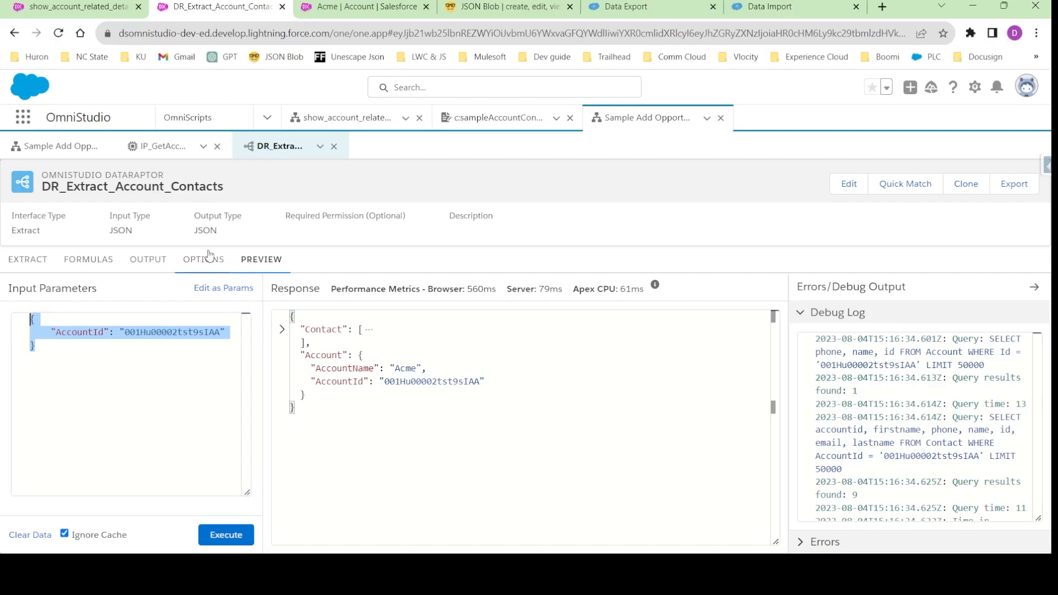
{"action": "left_click", "coordinate": [174, 147]}
{"action": "left_click", "coordinate": [217, 251]}
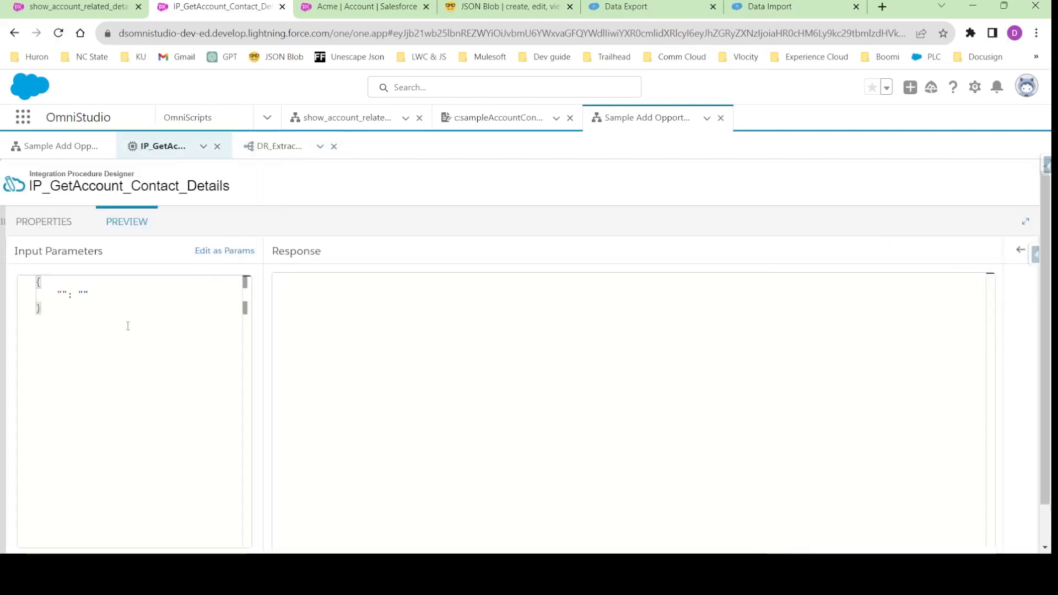
{"action": "key", "text": "ctrl+a"}
{"action": "key", "text": "ctrl+v"}
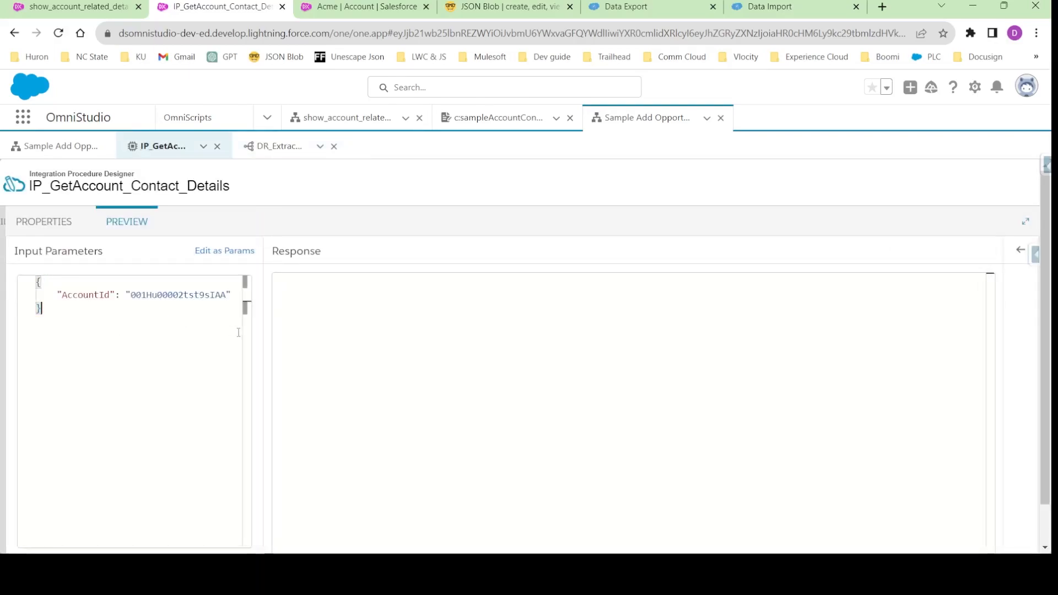
- Execute the integration procedure preview, examine its response and debug log, and recheck the action's input parameter settings
{"action": "scroll", "coordinate": [256, 368], "scroll_direction": "down", "scroll_amount": 1}
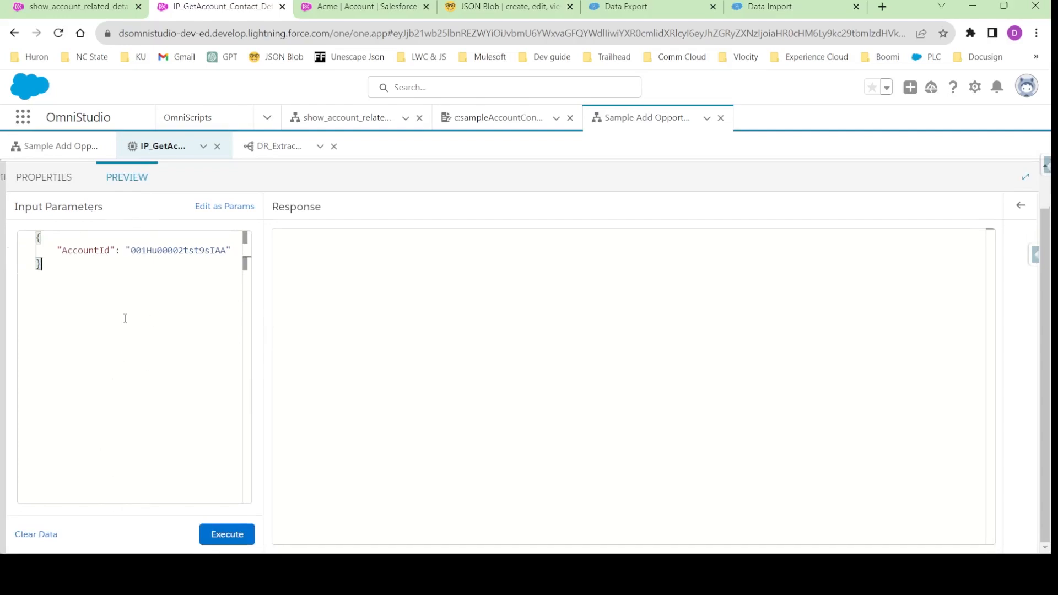
{"action": "left_click", "coordinate": [227, 534]}
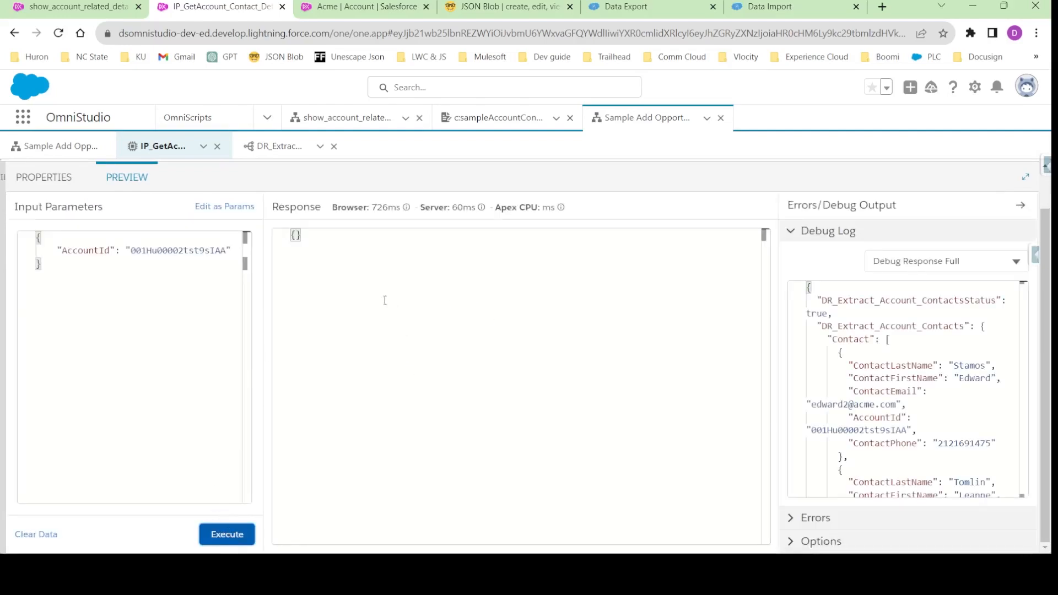
{"action": "left_click", "coordinate": [52, 179]}
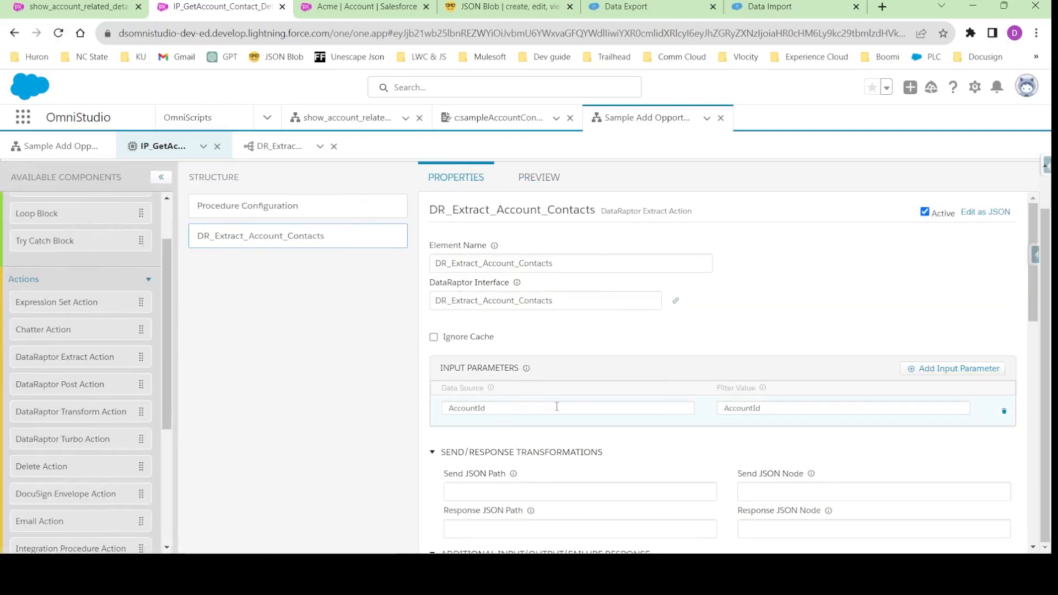
{"action": "left_click", "coordinate": [540, 178]}
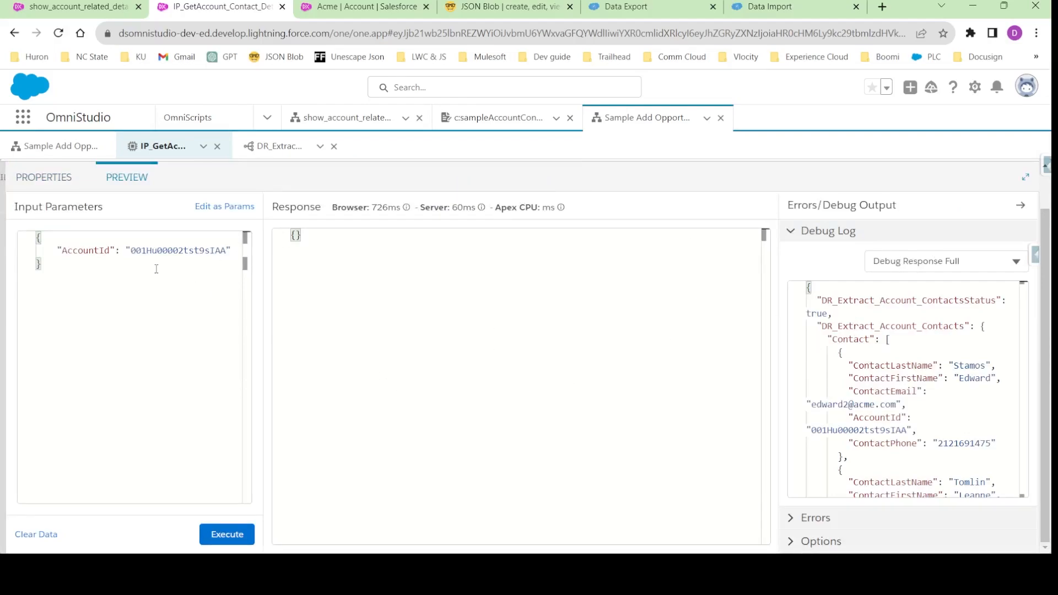
- Examine the preview's Execution Sequence and the DR_Extract_Account_Contacts debug entry, including its AccountId input, in the debug log
{"action": "left_click", "coordinate": [884, 259]}
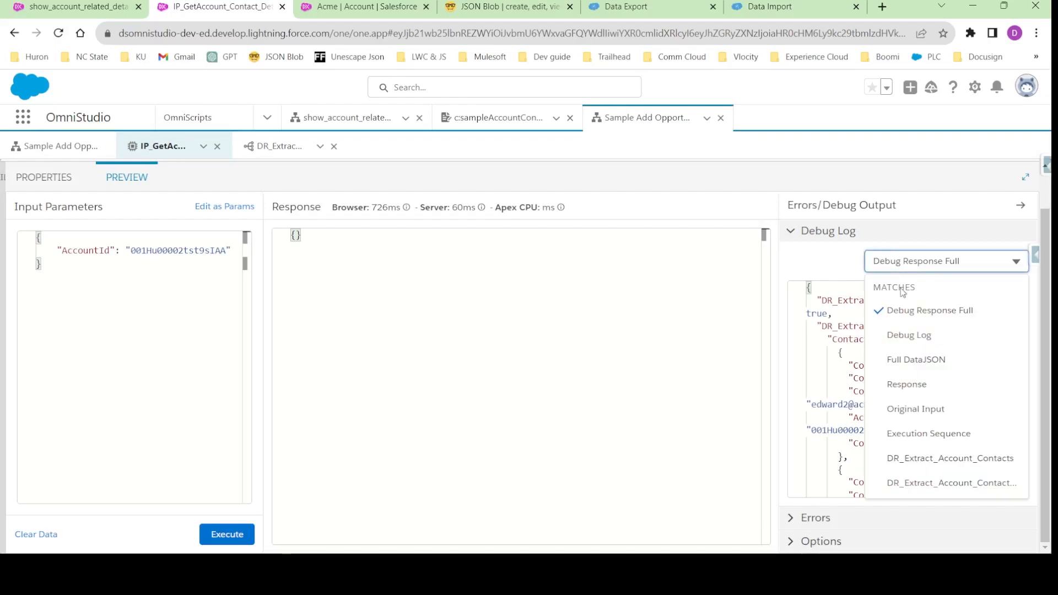
{"action": "left_click", "coordinate": [924, 433]}
{"action": "double_click", "coordinate": [850, 299]}
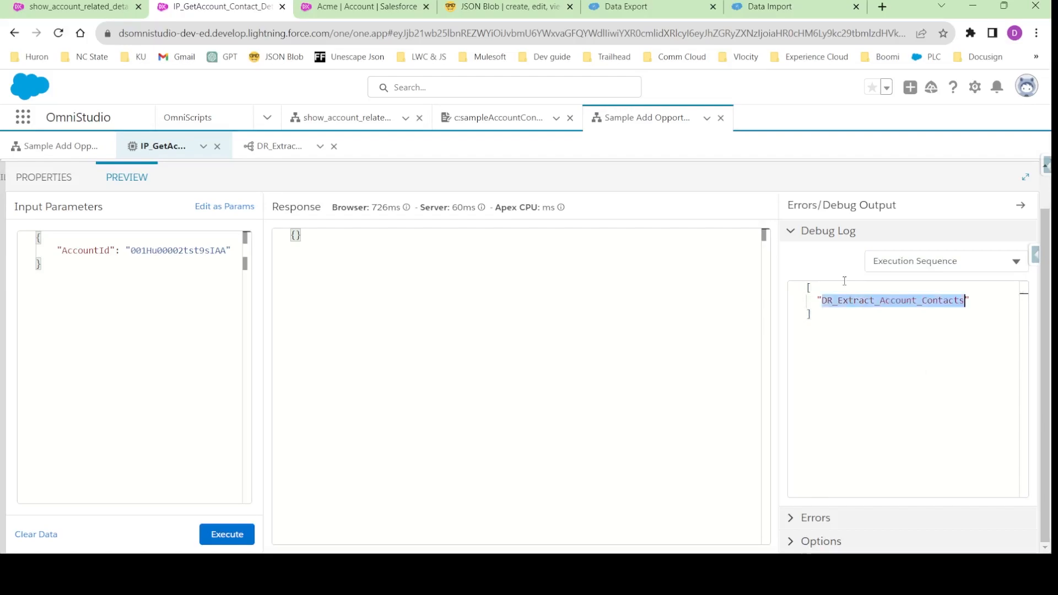
{"action": "double_click", "coordinate": [884, 304]}
{"action": "left_click", "coordinate": [886, 307]}
{"action": "double_click", "coordinate": [876, 304]}
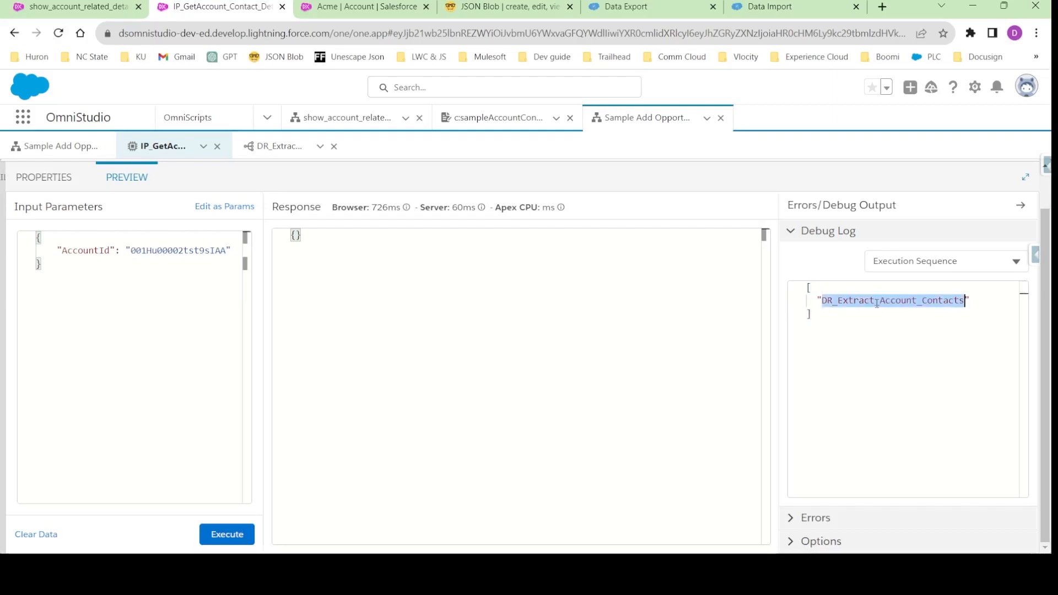
{"action": "left_click", "coordinate": [903, 263]}
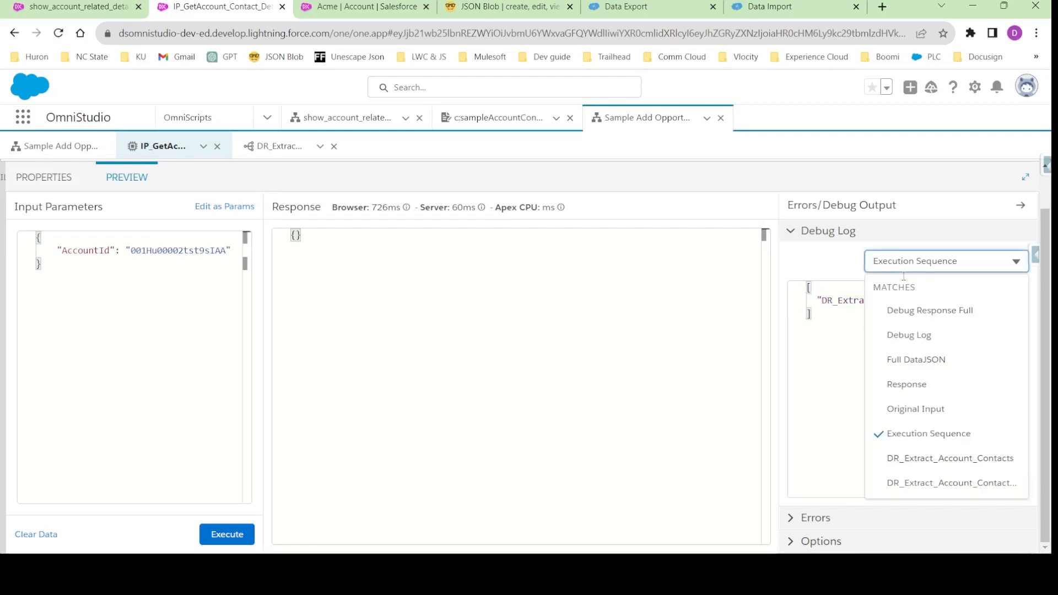
{"action": "left_click", "coordinate": [931, 484]}
{"action": "double_click", "coordinate": [862, 340]}
{"action": "double_click", "coordinate": [937, 339]}
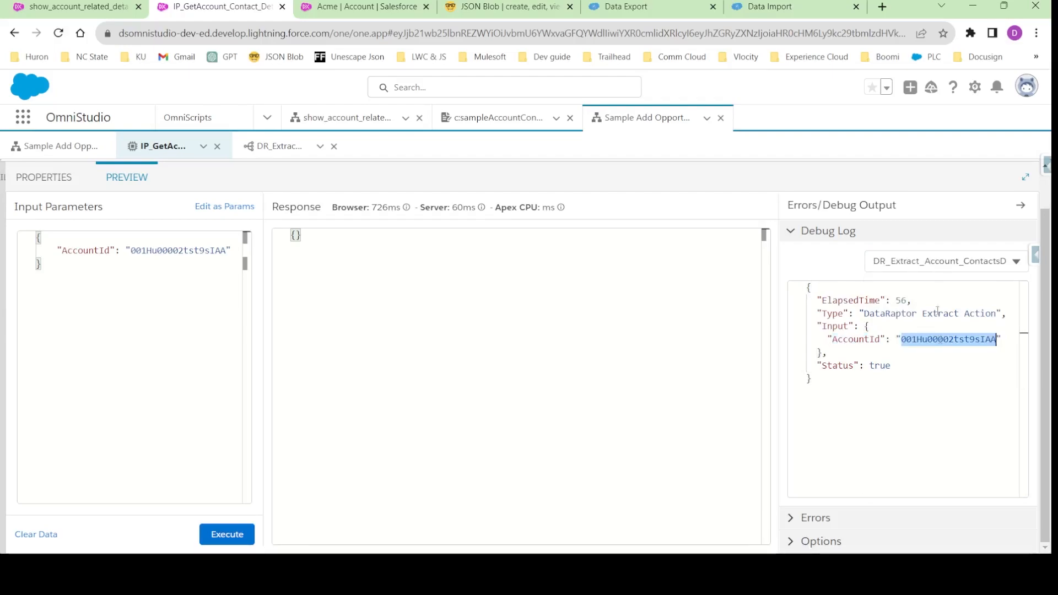
- Examine the Contact and Account nodes in the DR_Extract_Account_Contacts debug output and compare them with the DataRaptor's preview response
{"action": "left_click", "coordinate": [936, 261]}
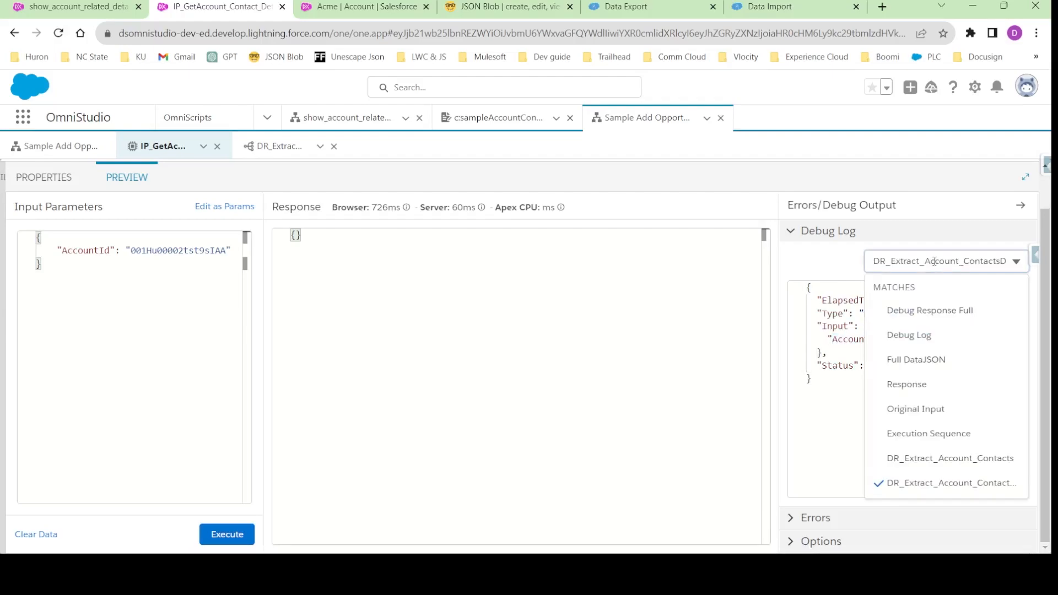
{"action": "left_click", "coordinate": [919, 459]}
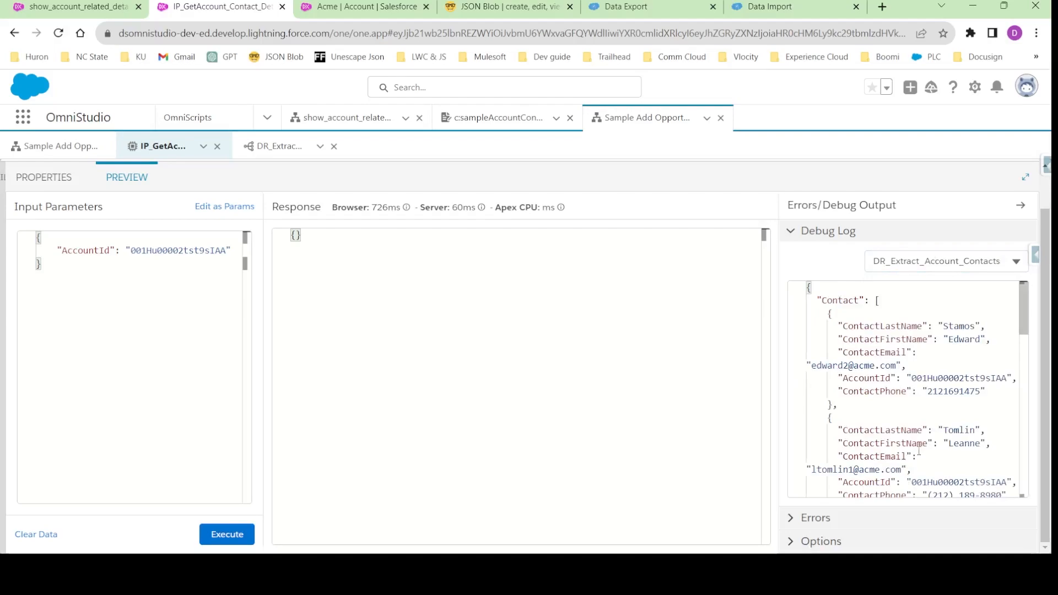
{"action": "left_click", "coordinate": [800, 301]}
{"action": "left_click", "coordinate": [798, 329]}
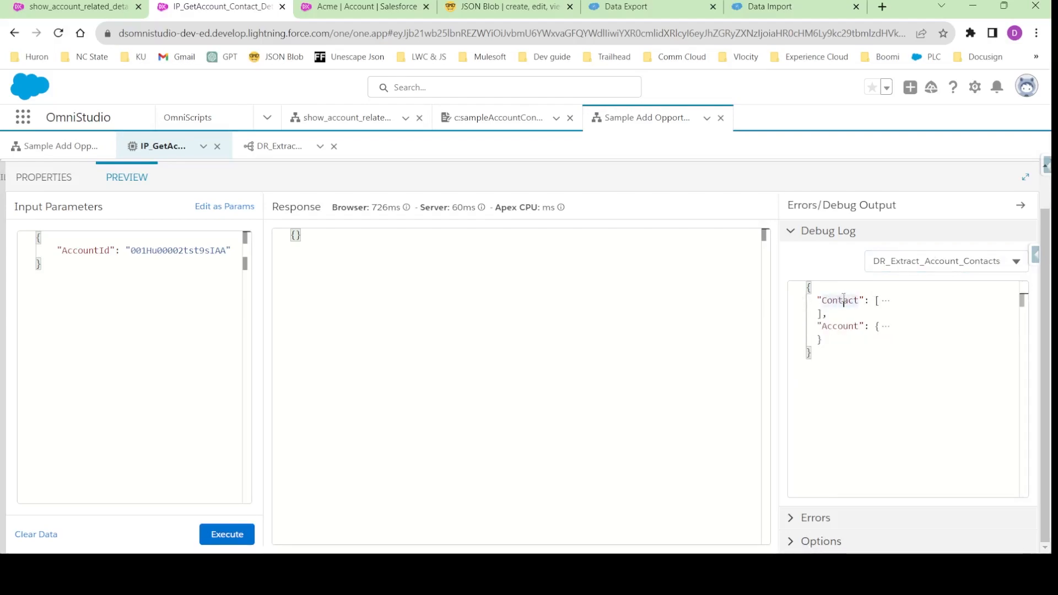
{"action": "left_click", "coordinate": [280, 147]}
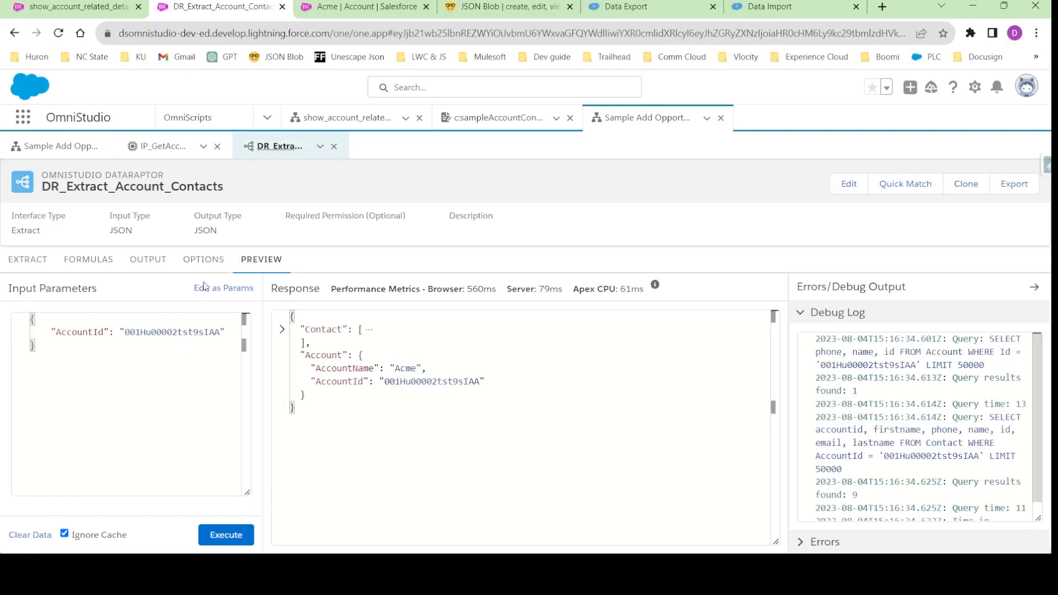
{"action": "left_click", "coordinate": [164, 147]}
{"action": "scroll", "coordinate": [840, 384], "scroll_direction": "down", "scroll_amount": 3}
{"action": "scroll", "coordinate": [840, 384], "scroll_direction": "down", "scroll_amount": 5}
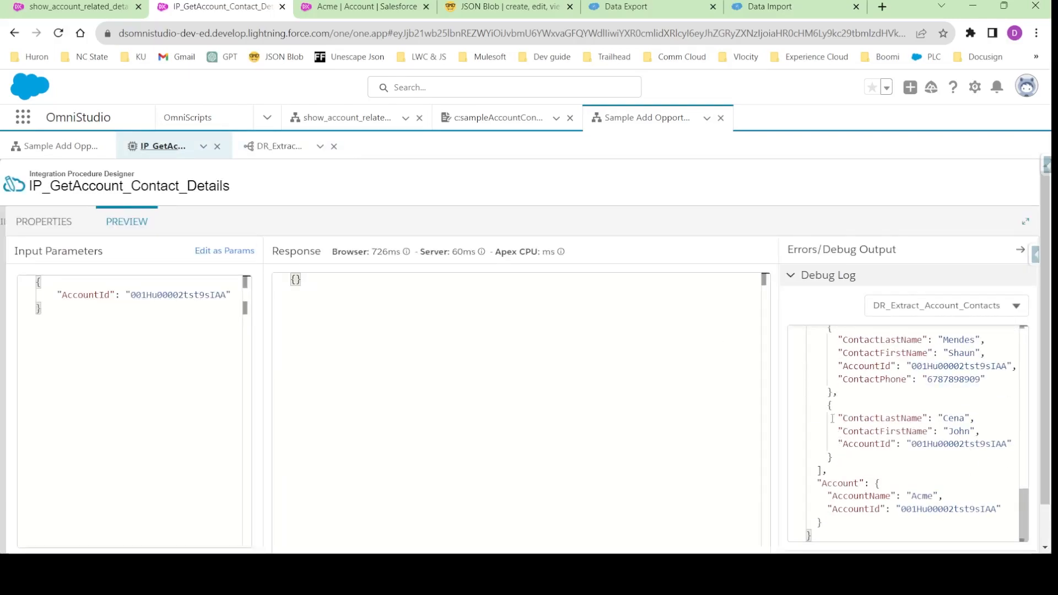
{"action": "scroll", "coordinate": [833, 418], "scroll_direction": "up", "scroll_amount": 10}
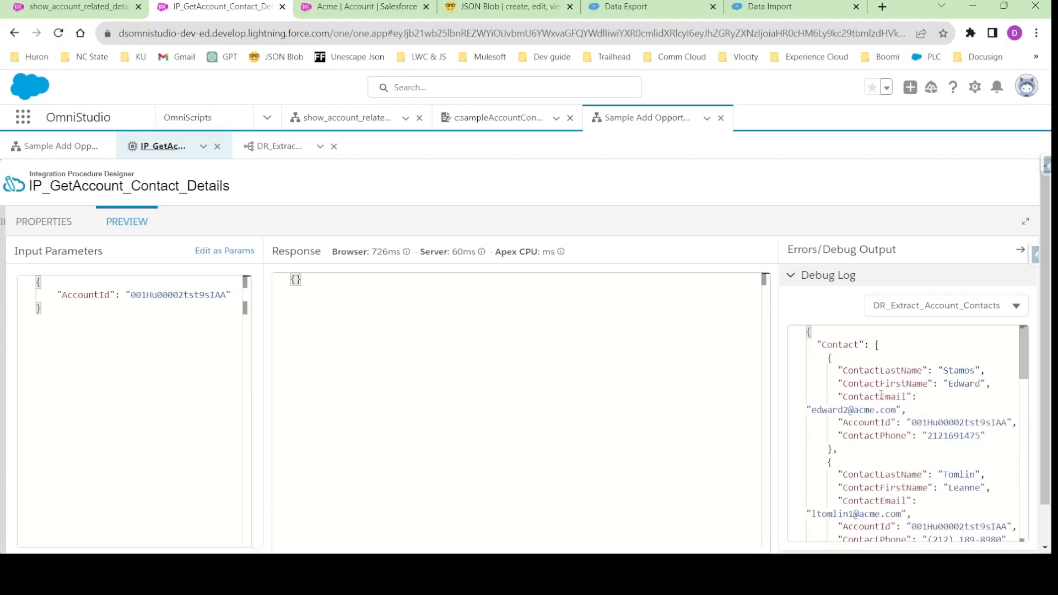
- Add a Response Action below DR_Extract_Account_Contacts in the integration procedure structure
{"action": "left_click", "coordinate": [45, 222]}
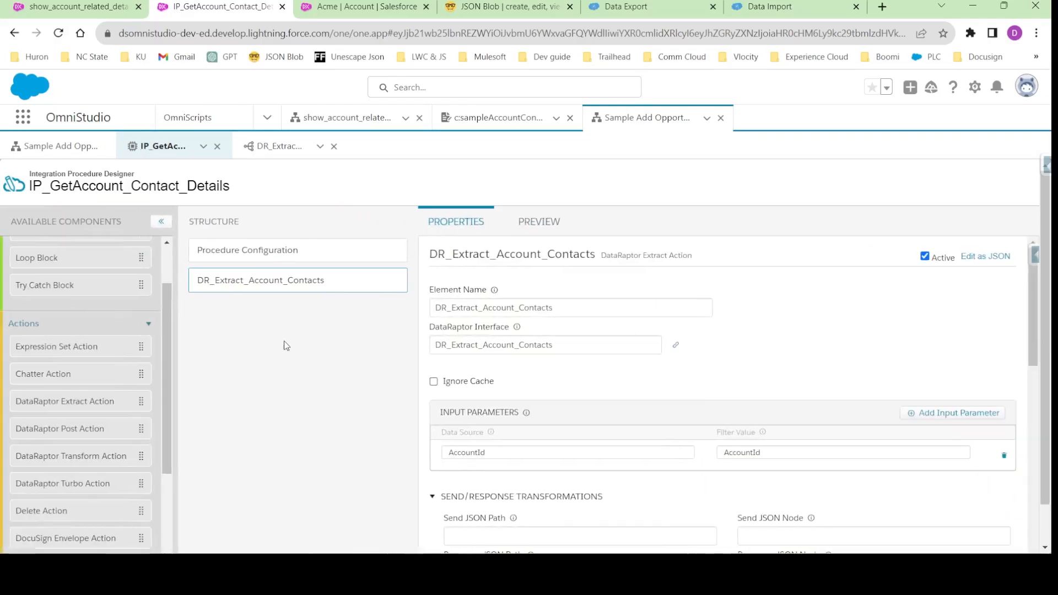
{"action": "scroll", "coordinate": [46, 489], "scroll_direction": "down", "scroll_amount": 5}
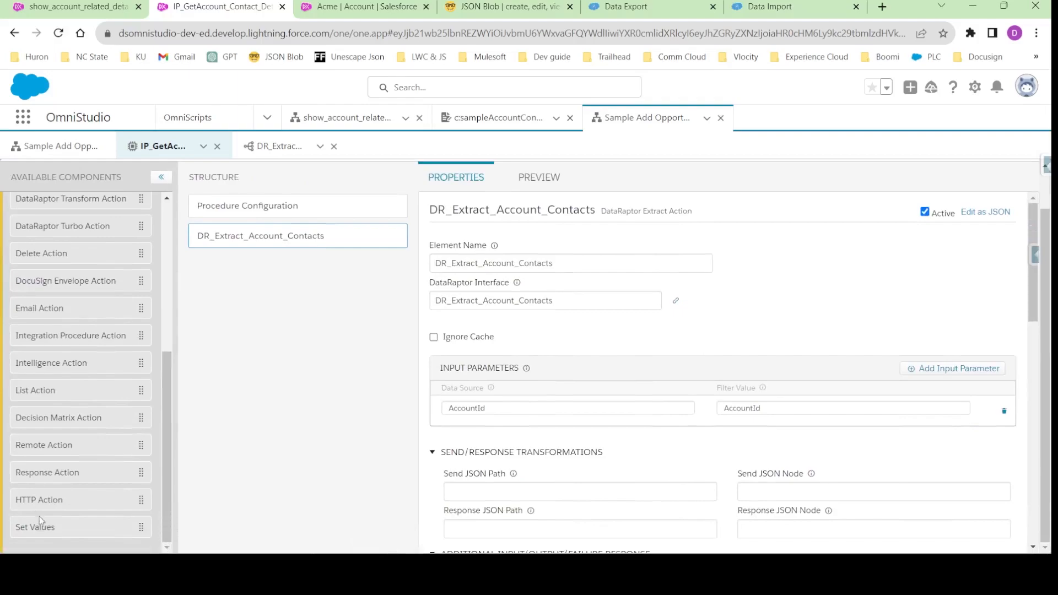
{"action": "left_click_drag", "start_coordinate": [41, 480], "coordinate": [270, 287]}
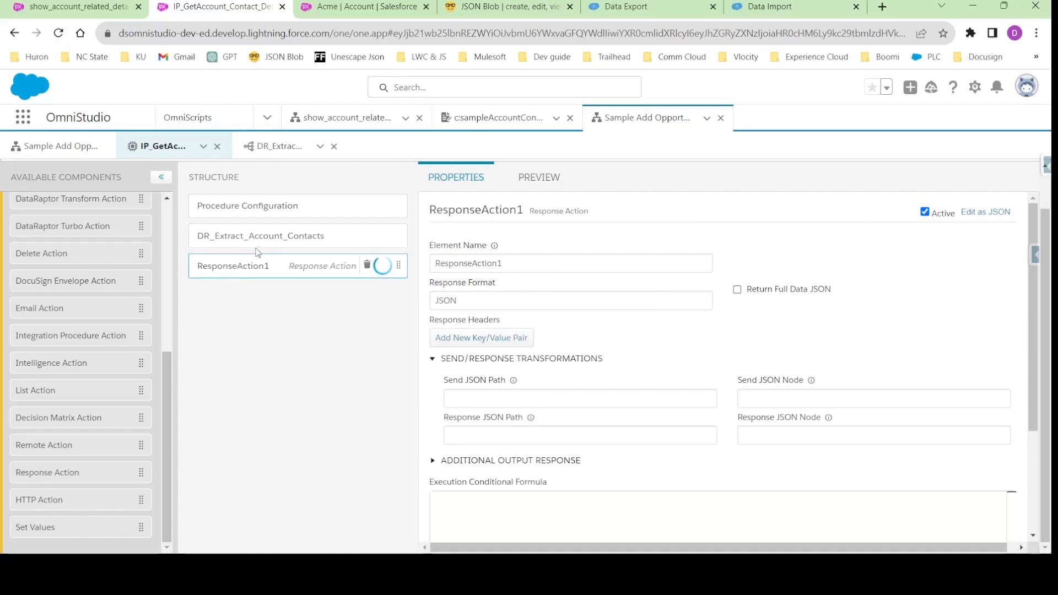
- Copy the extract action's element name and set ResponseAction1's Send JSON Path to DR_Extract_Account_Contacts
{"action": "left_click", "coordinate": [272, 243]}
{"action": "double_click", "coordinate": [492, 263]}
{"action": "key", "text": "ctrl+c"}
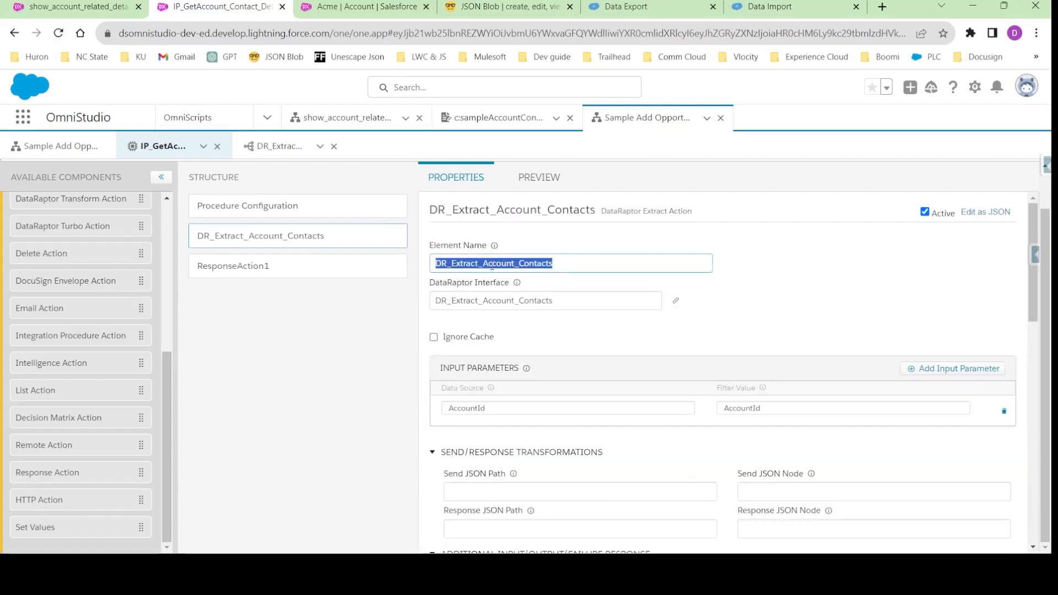
{"action": "left_click", "coordinate": [272, 267]}
{"action": "left_click", "coordinate": [476, 395]}
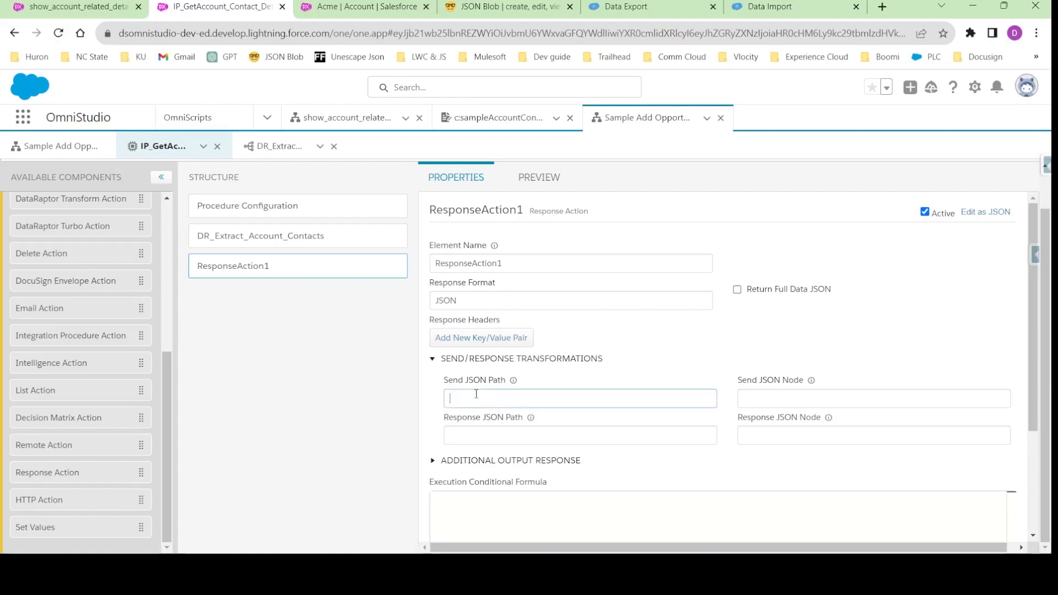
{"action": "key", "text": "ctrl+v"}
{"action": "left_click", "coordinate": [278, 250]}
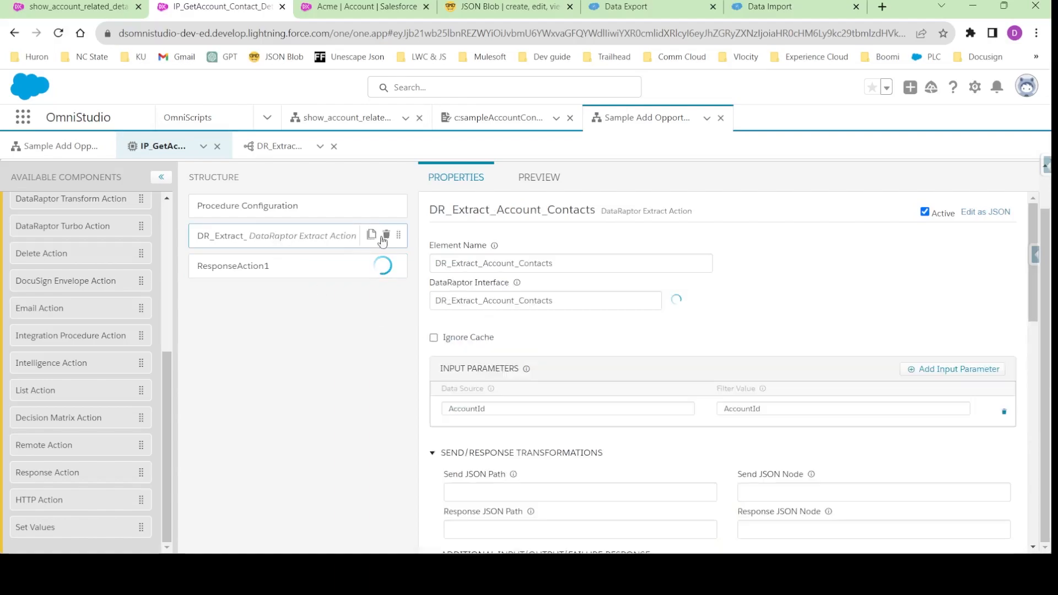
{"action": "left_click", "coordinate": [284, 265]}
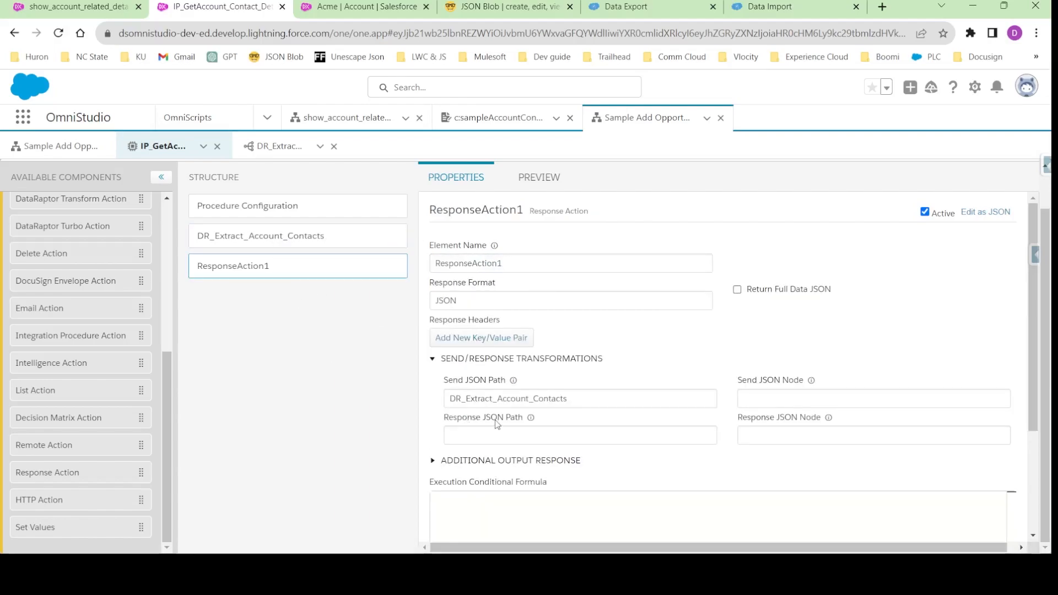
{"action": "double_click", "coordinate": [499, 397]}
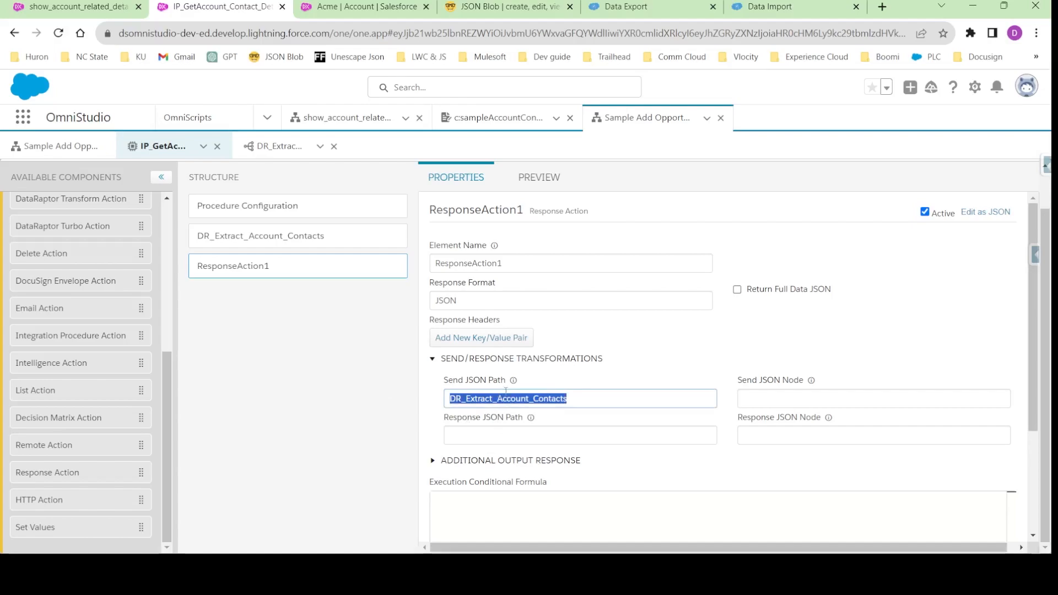
- Execute the integration procedure preview and examine the Contact node in the response
{"action": "left_click", "coordinate": [540, 177]}
{"action": "left_click", "coordinate": [222, 533]}
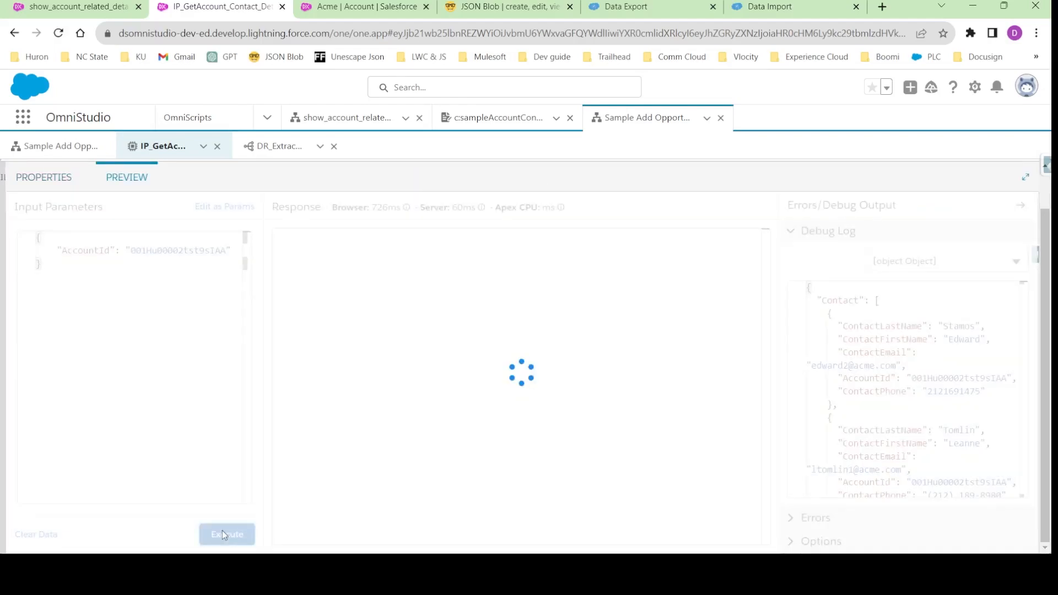
{"action": "scroll", "coordinate": [310, 324], "scroll_direction": "down", "scroll_amount": 5}
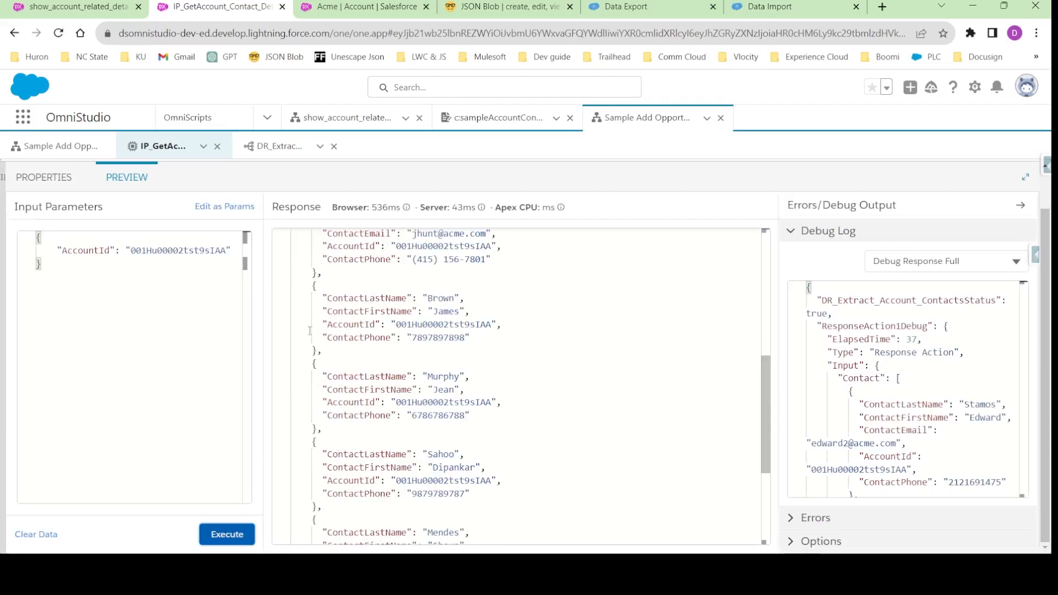
{"action": "scroll", "coordinate": [309, 324], "scroll_direction": "down", "scroll_amount": 3}
{"action": "scroll", "coordinate": [338, 423], "scroll_direction": "up", "scroll_amount": 10}
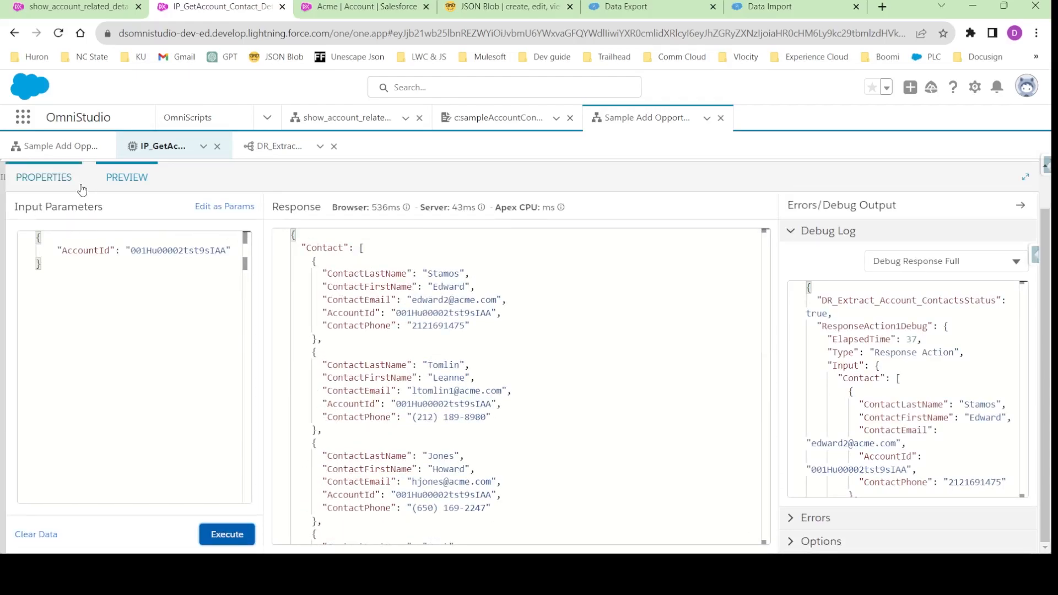
{"action": "double_click", "coordinate": [325, 248]}
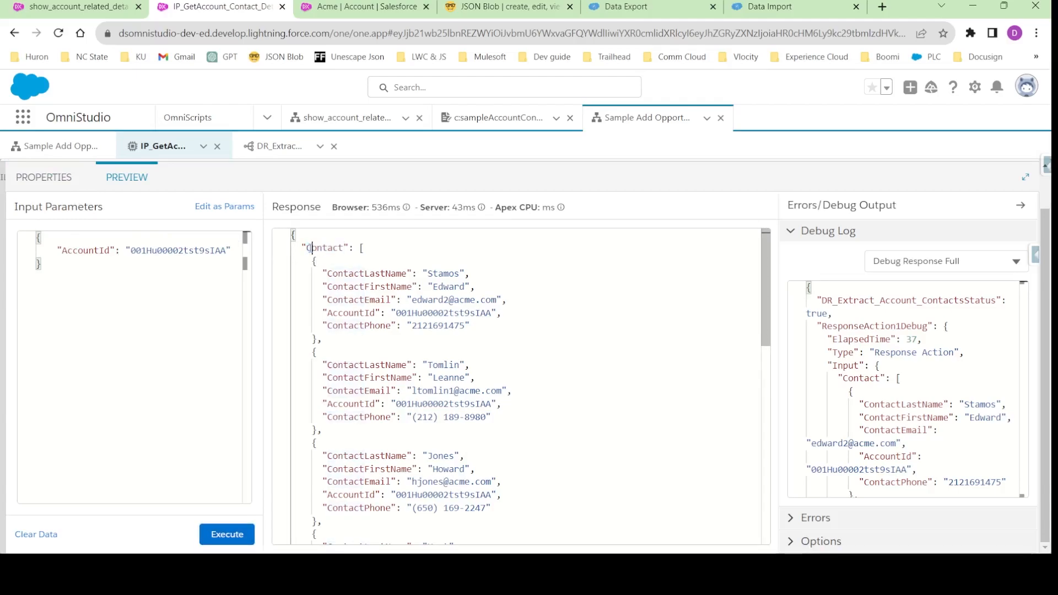
{"action": "double_click", "coordinate": [326, 248]}
- Clear the Send JSON Path of ResponseAction1
{"action": "left_click", "coordinate": [44, 177]}
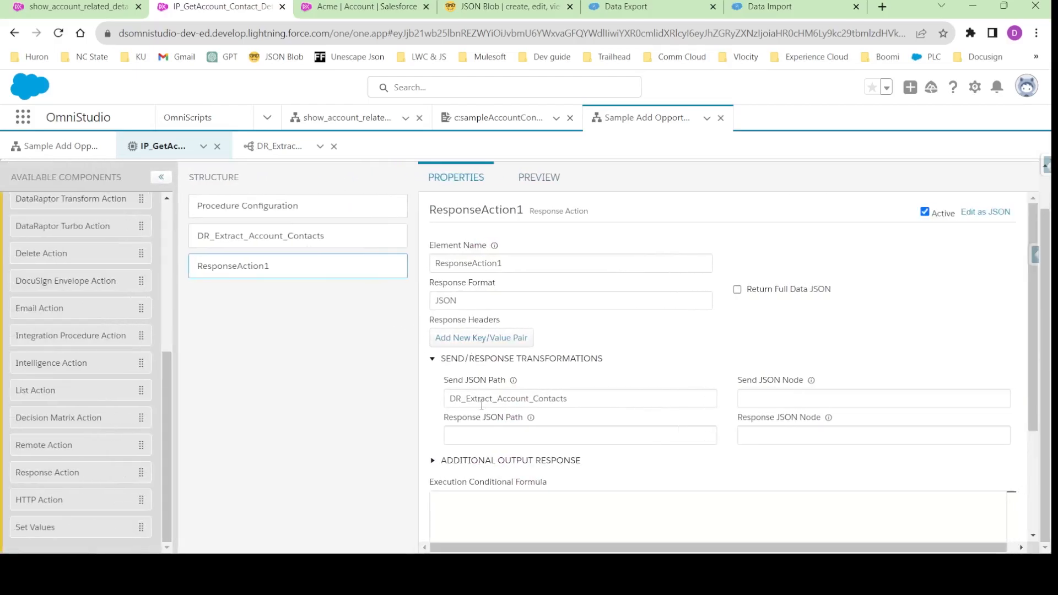
{"action": "double_click", "coordinate": [484, 402]}
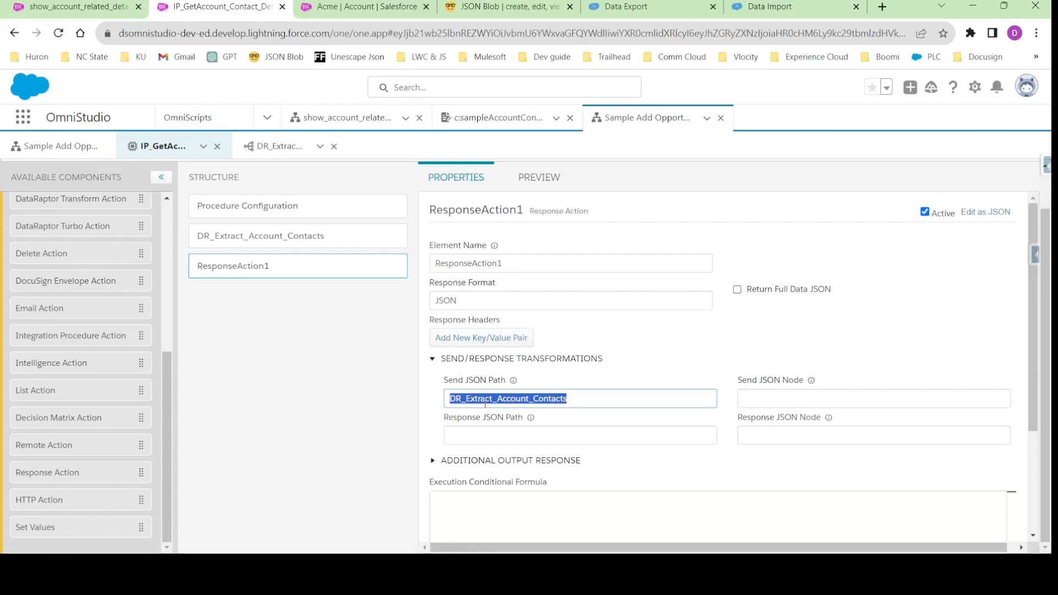
{"action": "key", "text": "BackSpace"}
- Enable Return Only Additional Output for ResponseAction1 and add an additional output key named SelectedContact
{"action": "left_click", "coordinate": [494, 461]}
{"action": "scroll", "coordinate": [495, 461], "scroll_direction": "down", "scroll_amount": 4}
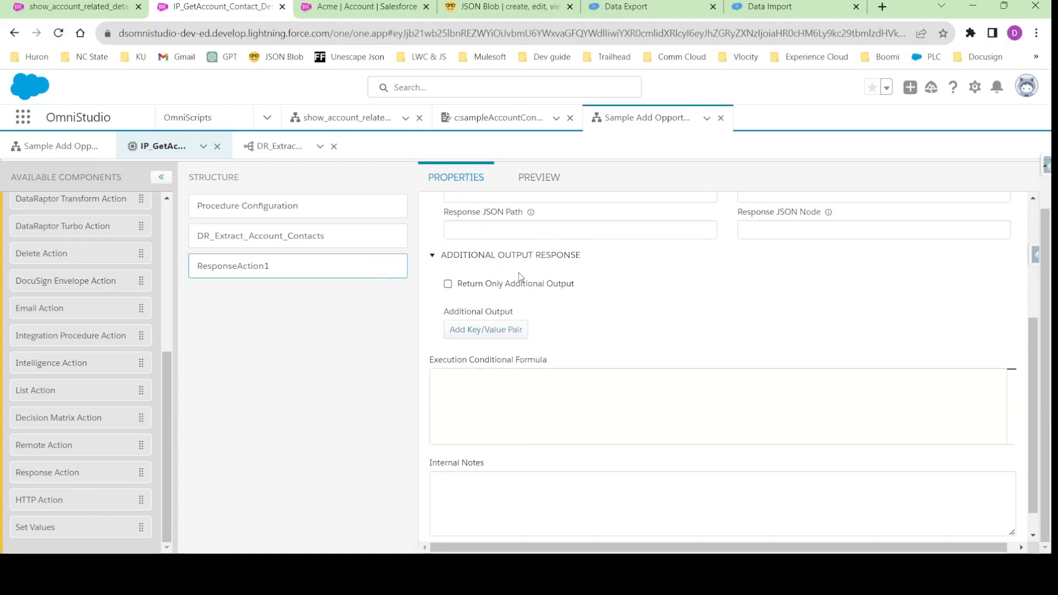
{"action": "scroll", "coordinate": [468, 312], "scroll_direction": "up", "scroll_amount": 1}
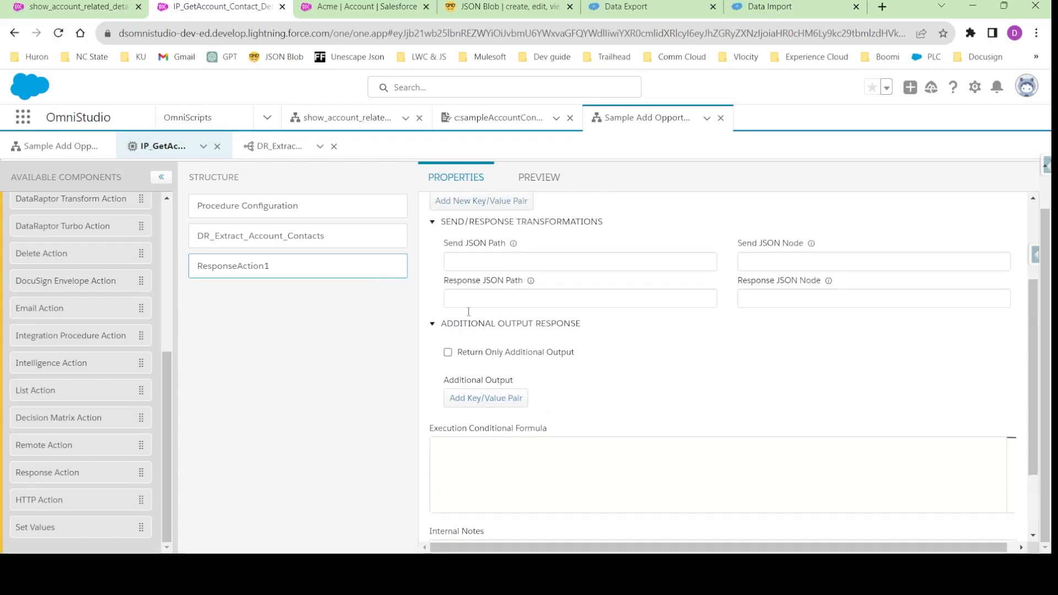
{"action": "left_click", "coordinate": [448, 352]}
{"action": "left_click", "coordinate": [487, 398]}
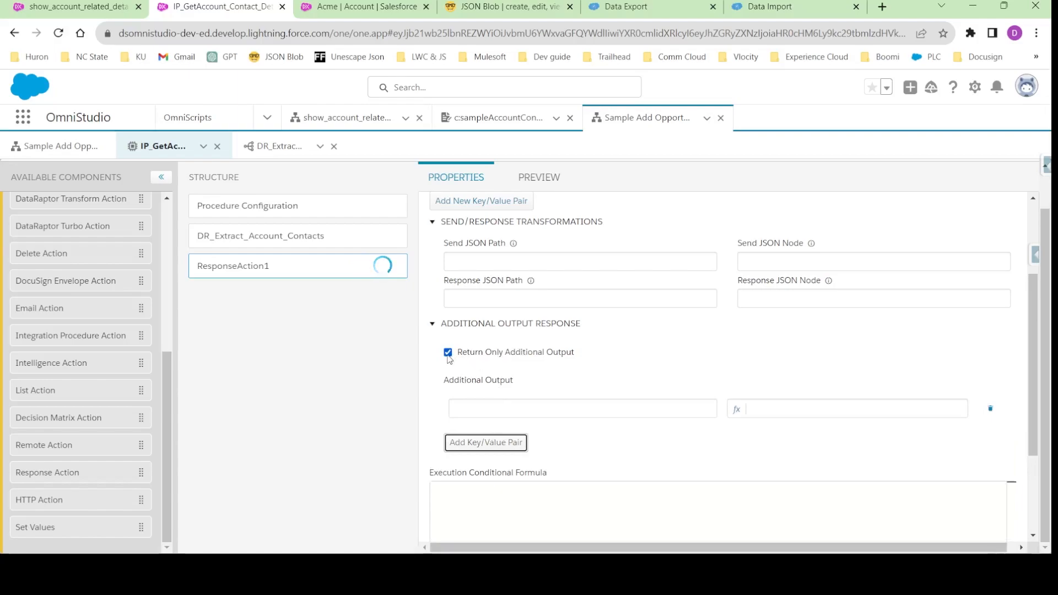
{"action": "left_click", "coordinate": [475, 412]}
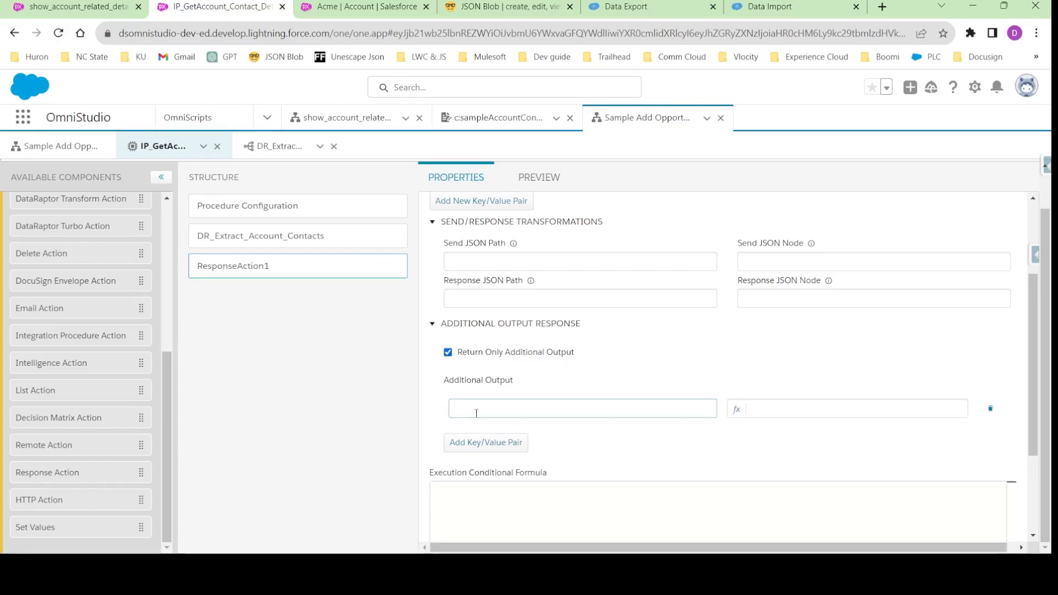
{"action": "type", "text": "SelectedContact"}
- Check the Contact node name in the preview response and set the SelectedContact output value to %DR_Extract_Account_Contacts%
{"action": "left_click", "coordinate": [545, 184]}
{"action": "double_click", "coordinate": [322, 249]}
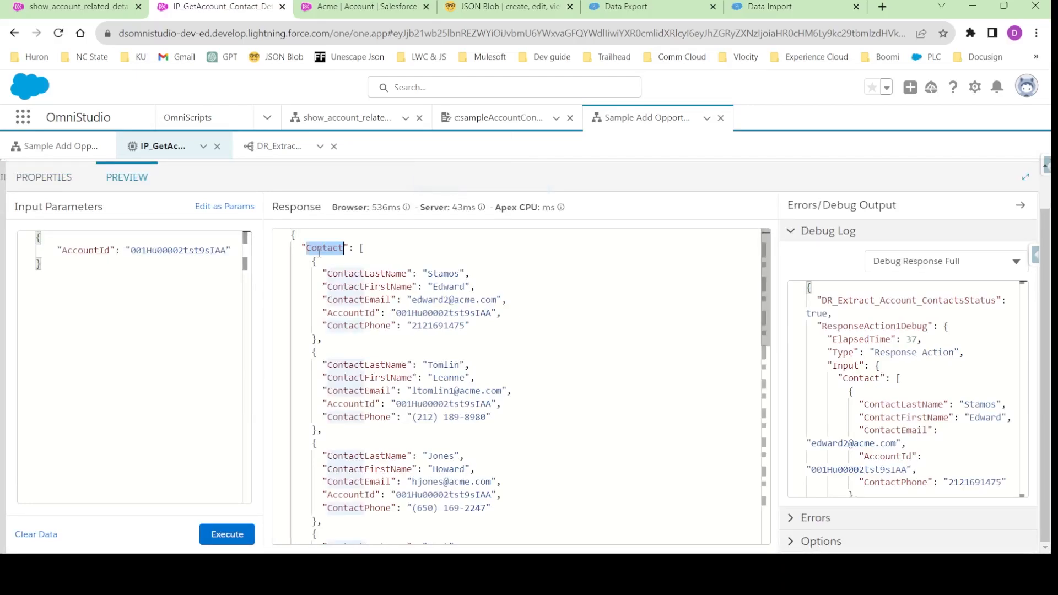
{"action": "left_click", "coordinate": [47, 177]}
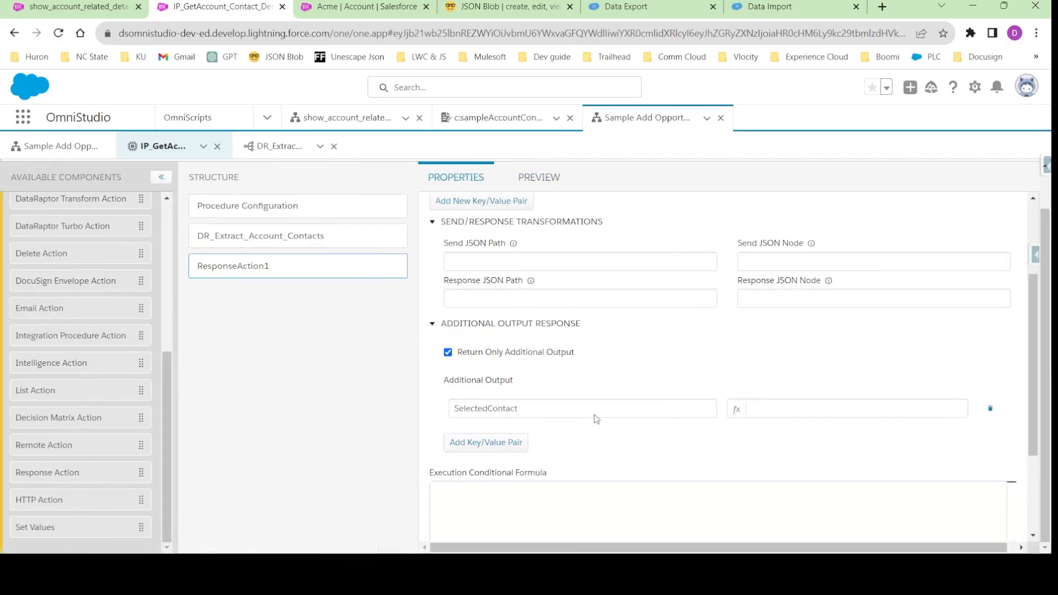
{"action": "left_click", "coordinate": [758, 409]}
{"action": "type", "text": "%%"}
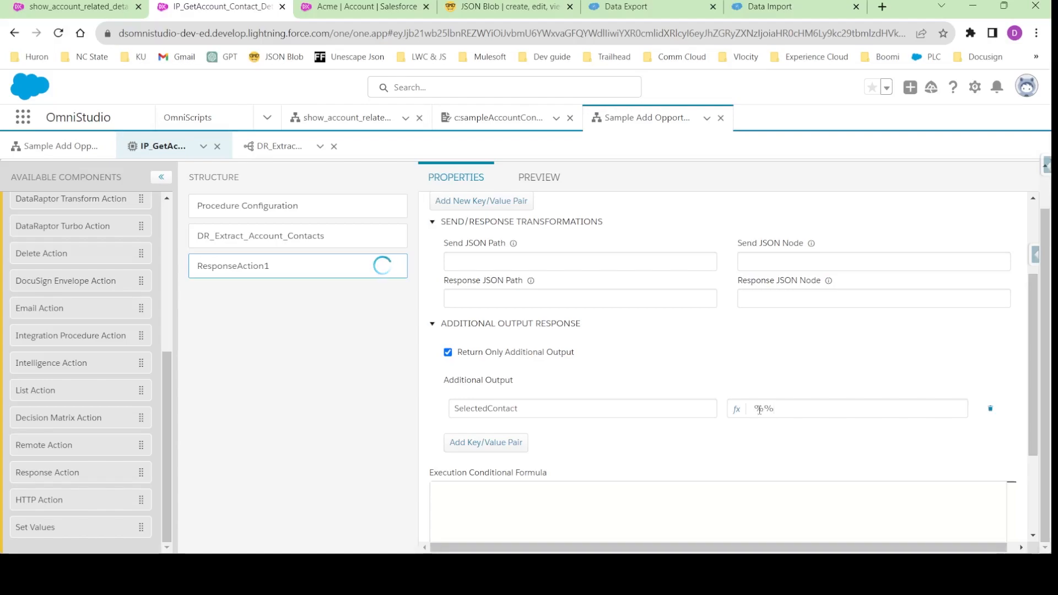
{"action": "type", "text": "DR_Extract_Account_Contacts"}
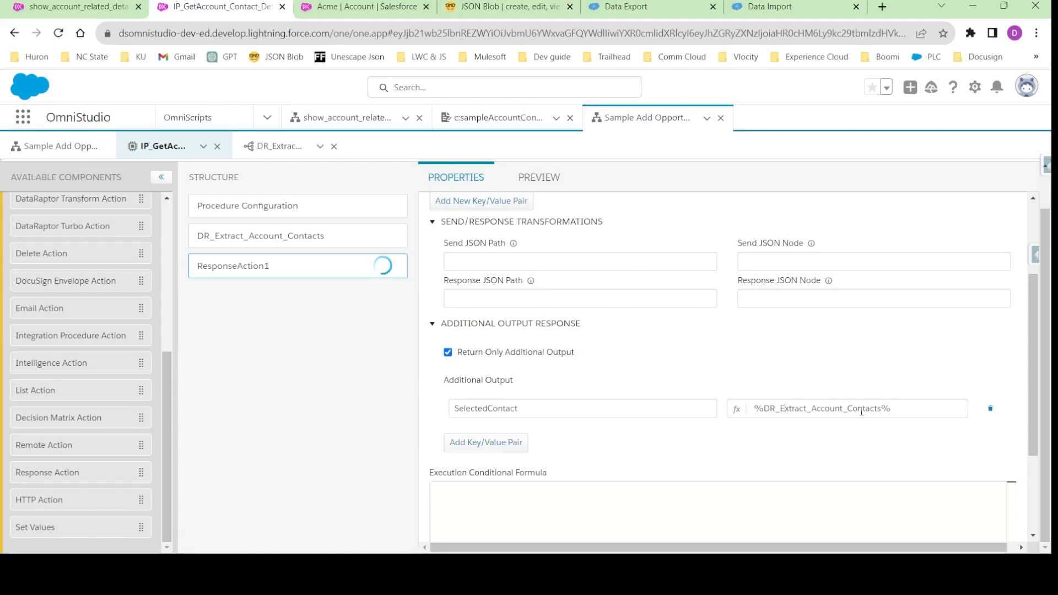
- Check the extract element and the preview node name, and set the SelectedContact output value to %DR_Extract_Account_Contacts:Contact%
{"action": "left_click", "coordinate": [279, 236]}
{"action": "scroll", "coordinate": [496, 238], "scroll_direction": "up", "scroll_amount": 15}
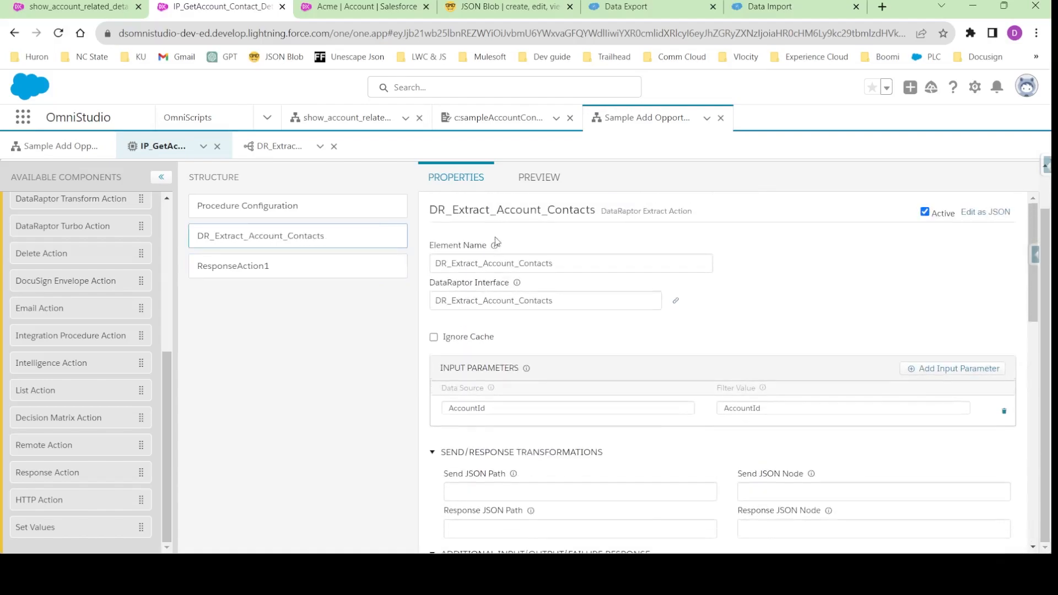
{"action": "left_click", "coordinate": [243, 267]}
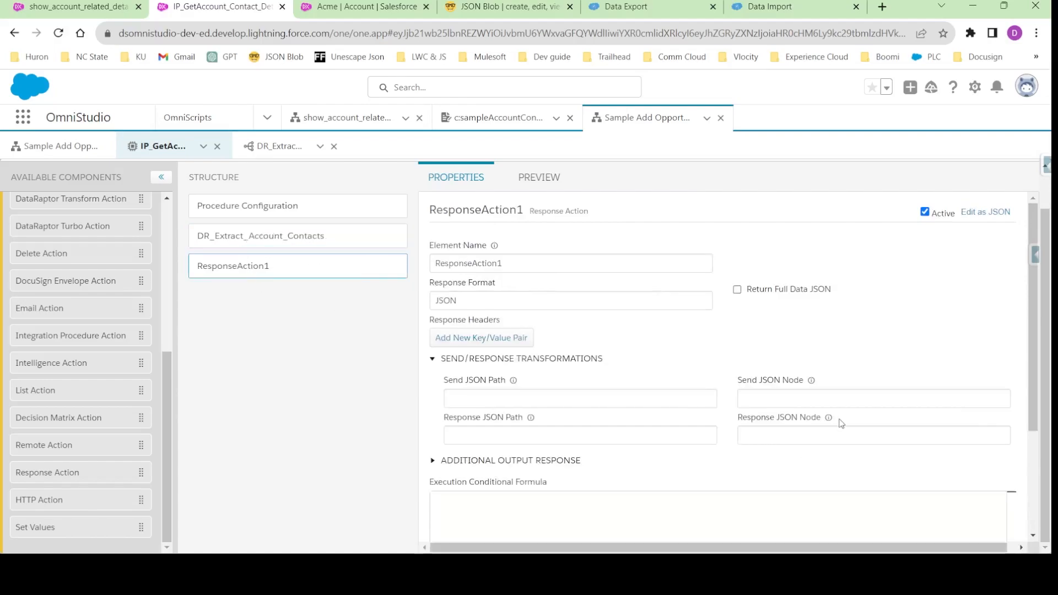
{"action": "scroll", "coordinate": [538, 358], "scroll_direction": "down", "scroll_amount": 3}
{"action": "left_click", "coordinate": [535, 307]}
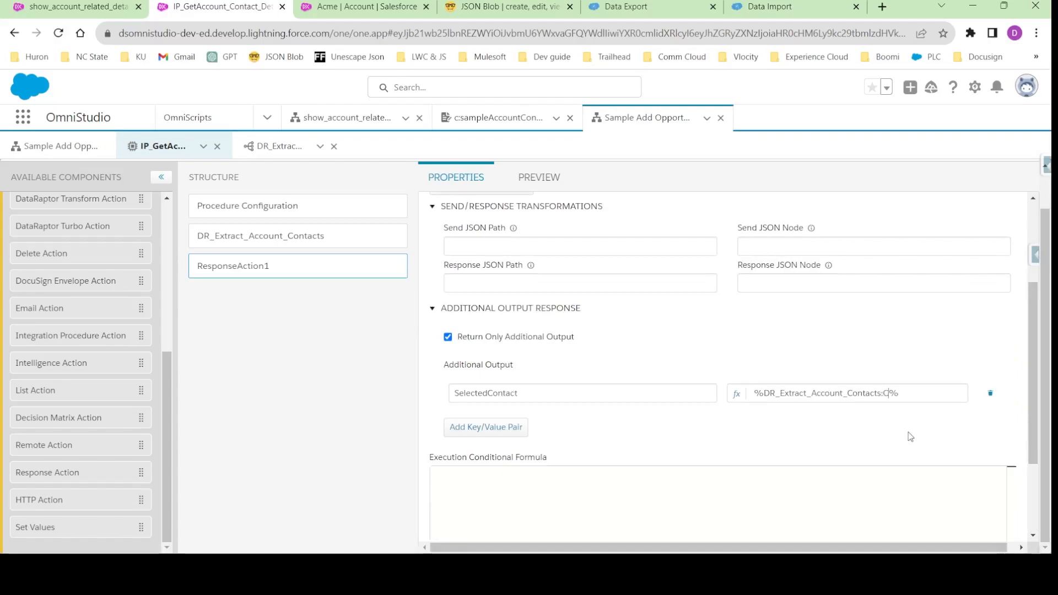
{"action": "left_click", "coordinate": [538, 178]}
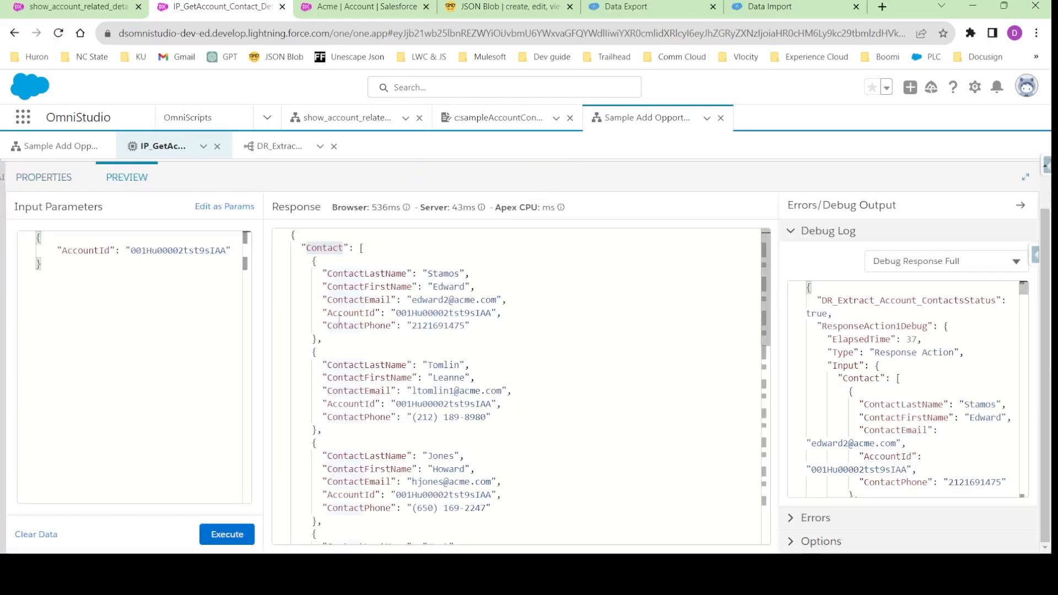
{"action": "left_click", "coordinate": [42, 181]}
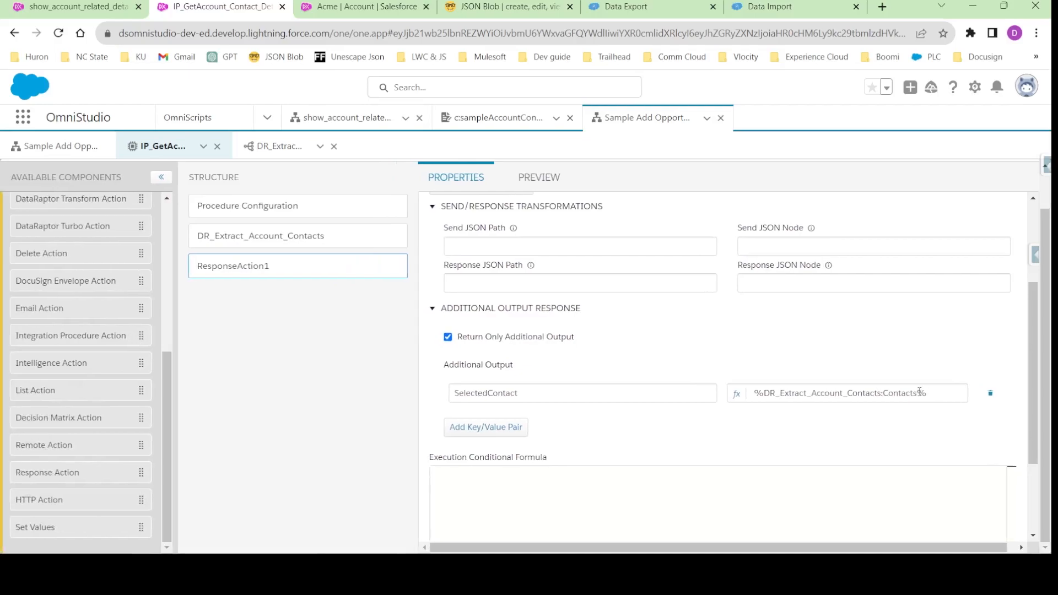
- Add an additional output key named Account with the value %DR_Extract_Account_Contacts:Account%
{"action": "left_click", "coordinate": [486, 427]}
{"action": "left_click", "coordinate": [486, 417]}
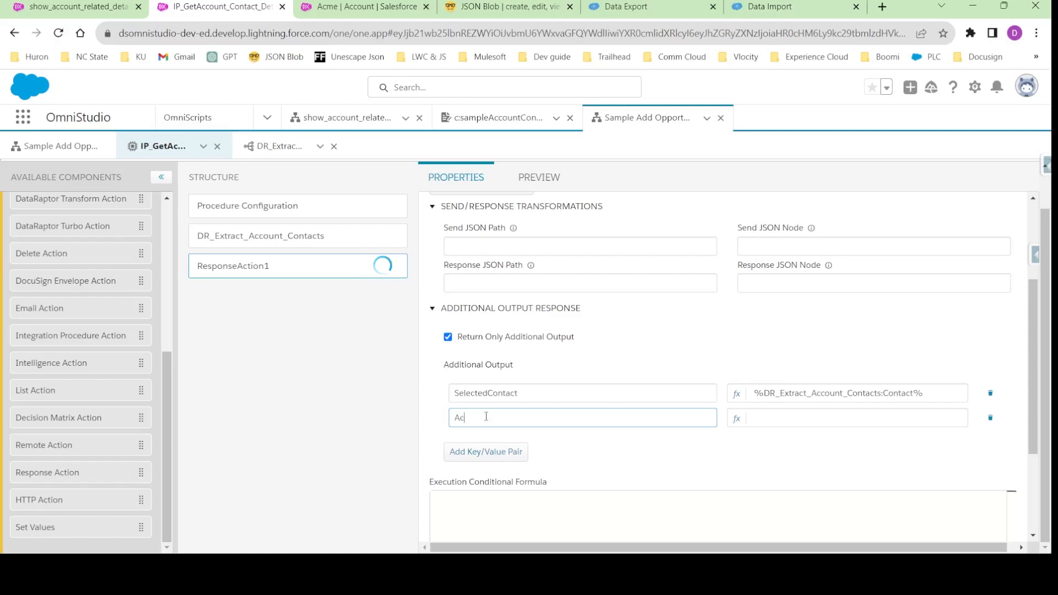
{"action": "left_click", "coordinate": [815, 389]}
{"action": "triple_click", "coordinate": [814, 391]}
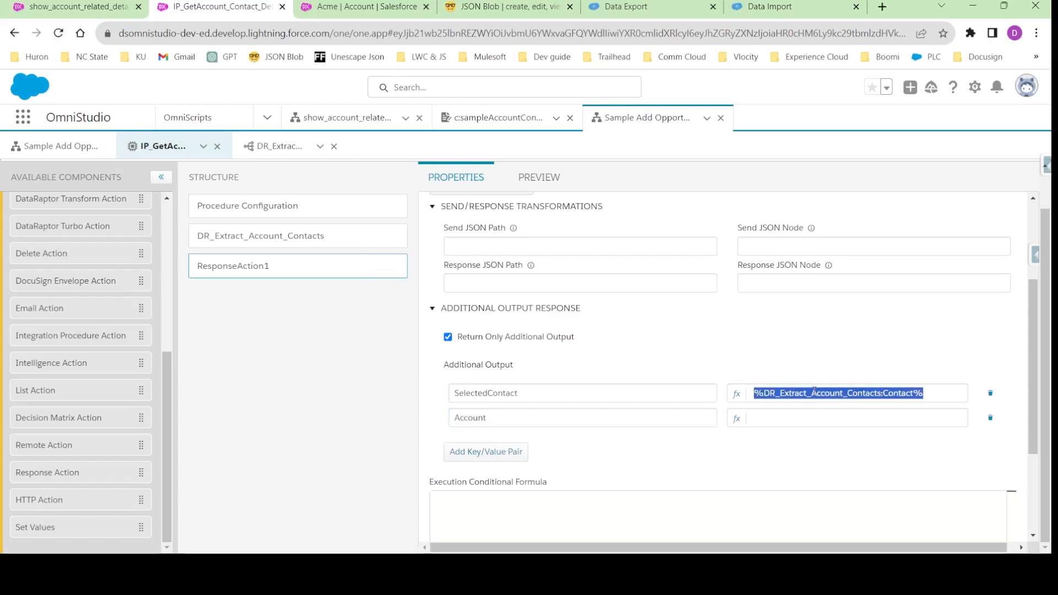
{"action": "key", "text": "ctrl+c"}
{"action": "left_click", "coordinate": [791, 419]}
{"action": "key", "text": "ctrl+v"}
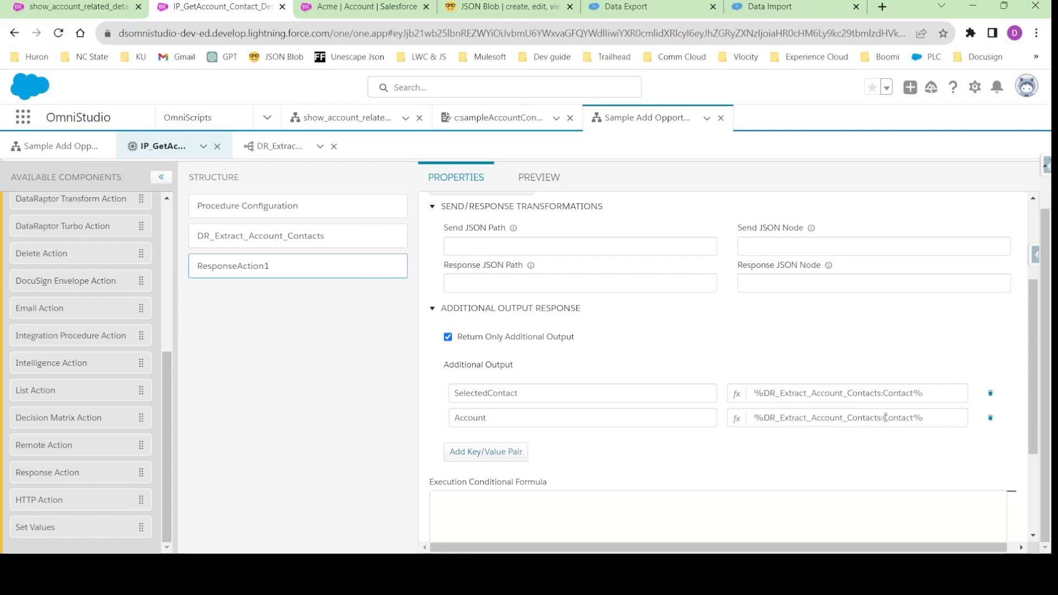
{"action": "left_click_drag", "start_coordinate": [885, 418], "coordinate": [912, 420]}
{"action": "type", "text": "A"}
- Convert the SelectedContact and Account output values into formulas with the Expression Editor
{"action": "left_click", "coordinate": [737, 394]}
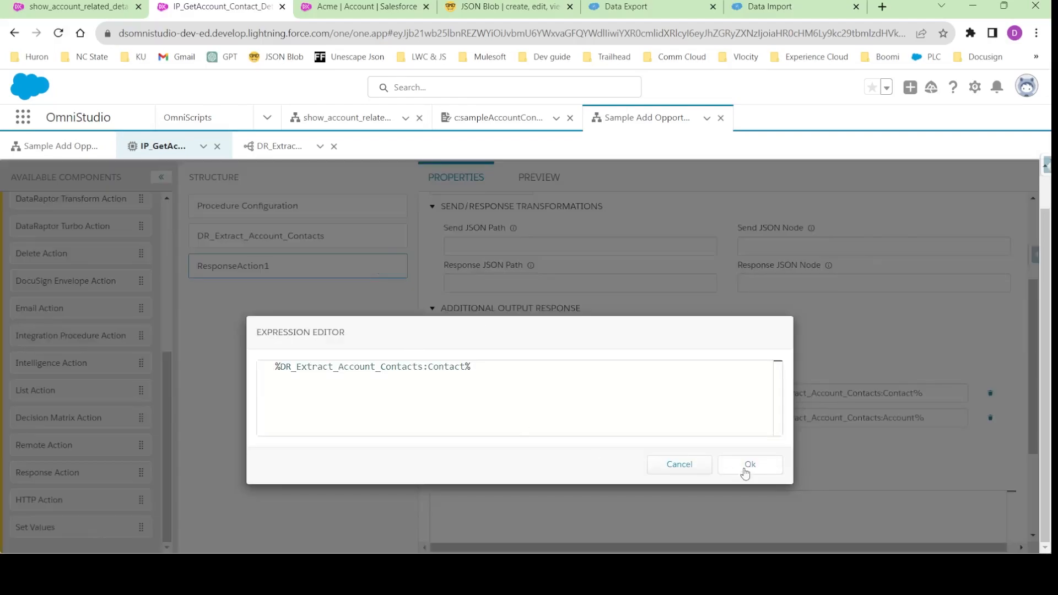
{"action": "left_click", "coordinate": [739, 465]}
{"action": "left_click", "coordinate": [733, 421]}
{"action": "left_click", "coordinate": [750, 465]}
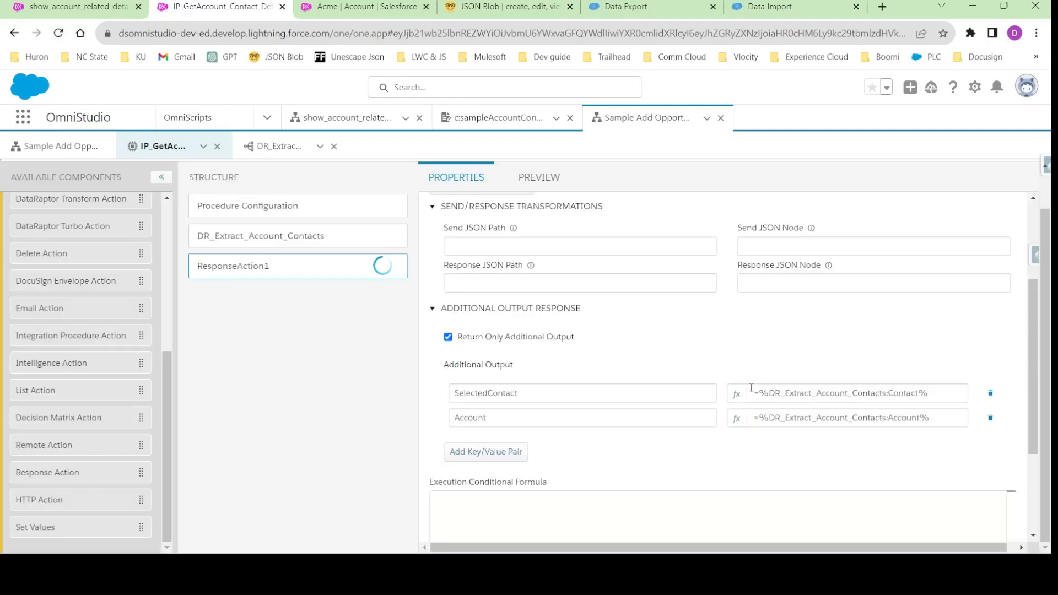
{"action": "scroll", "coordinate": [672, 373], "scroll_direction": "up", "scroll_amount": 1}
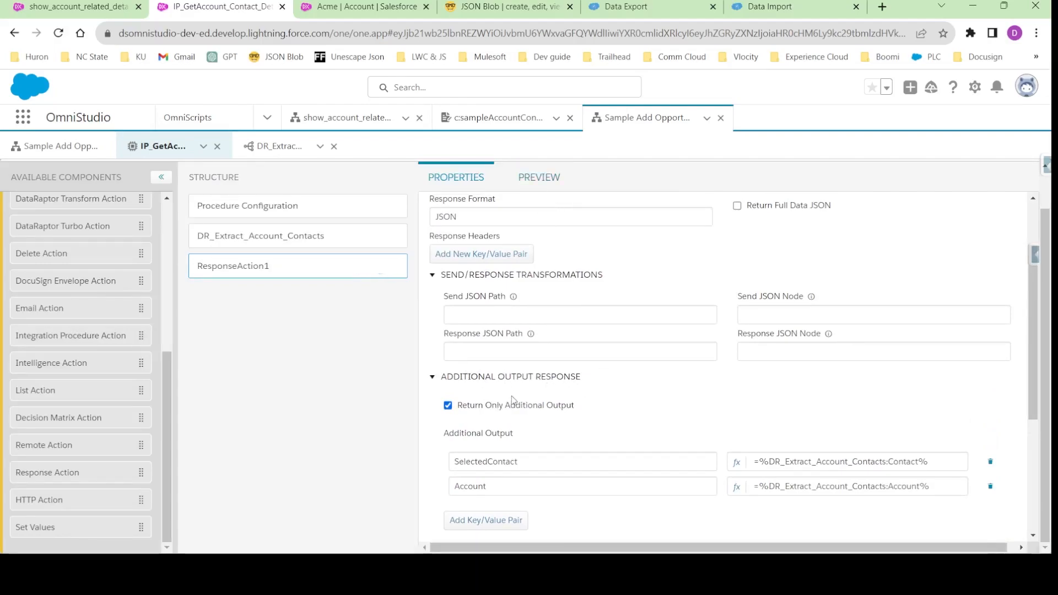
{"action": "scroll", "coordinate": [512, 396], "scroll_direction": "down", "scroll_amount": 1}
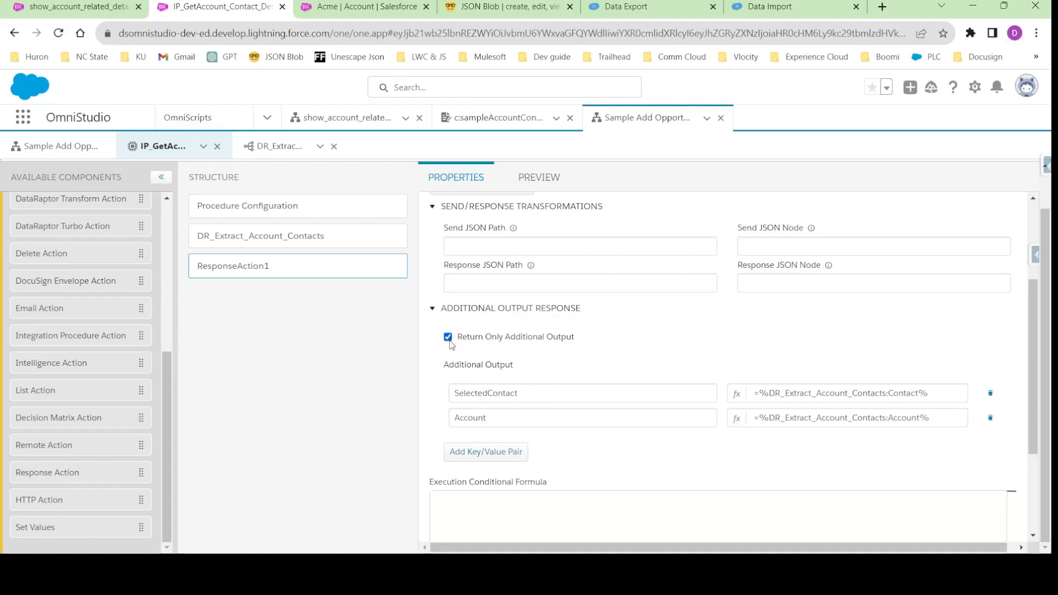
- Execute the integration procedure preview and examine the SelectedContact node in the response
{"action": "left_click", "coordinate": [538, 177]}
{"action": "left_click", "coordinate": [231, 534]}
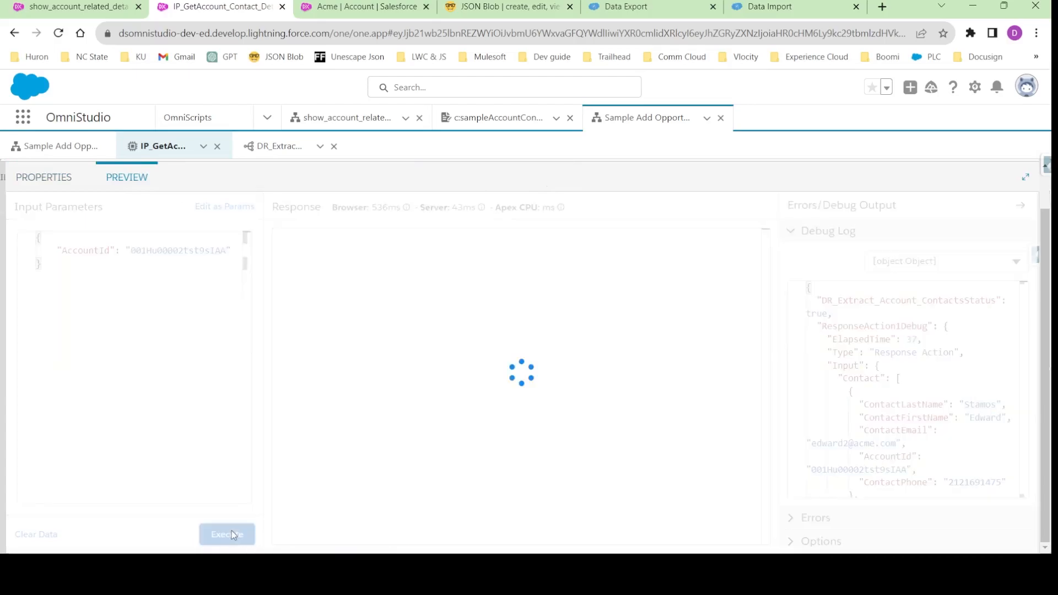
{"action": "scroll", "coordinate": [340, 419], "scroll_direction": "down", "scroll_amount": 10}
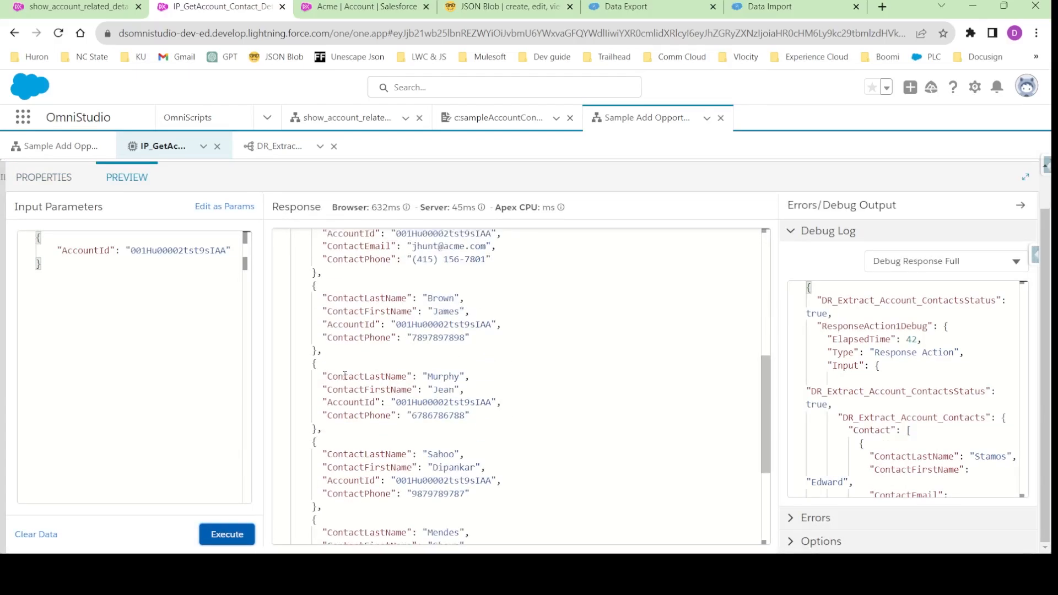
{"action": "scroll", "coordinate": [331, 474], "scroll_direction": "up", "scroll_amount": 10}
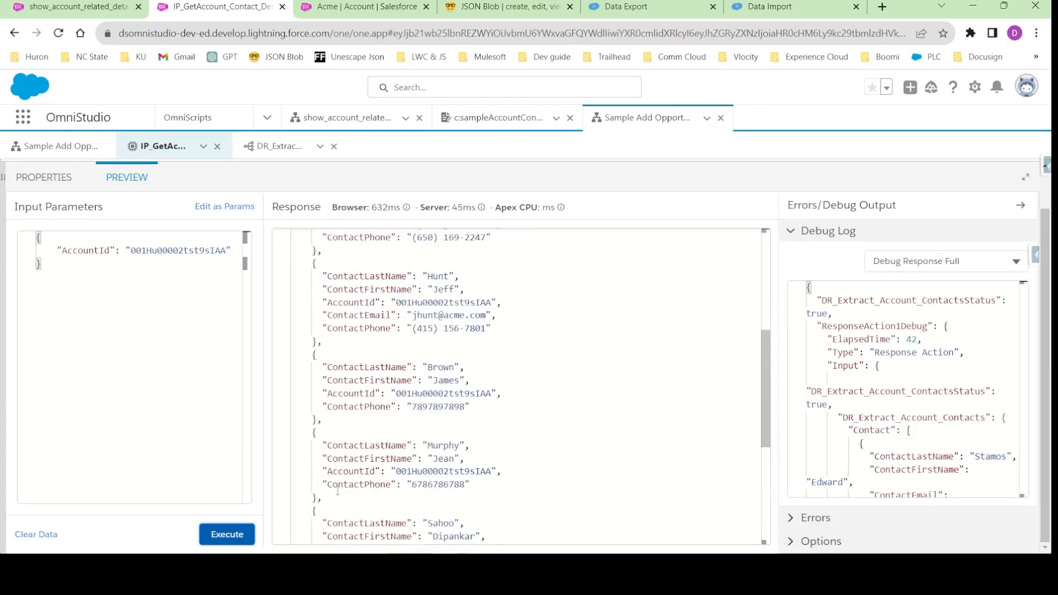
{"action": "left_click", "coordinate": [55, 178]}
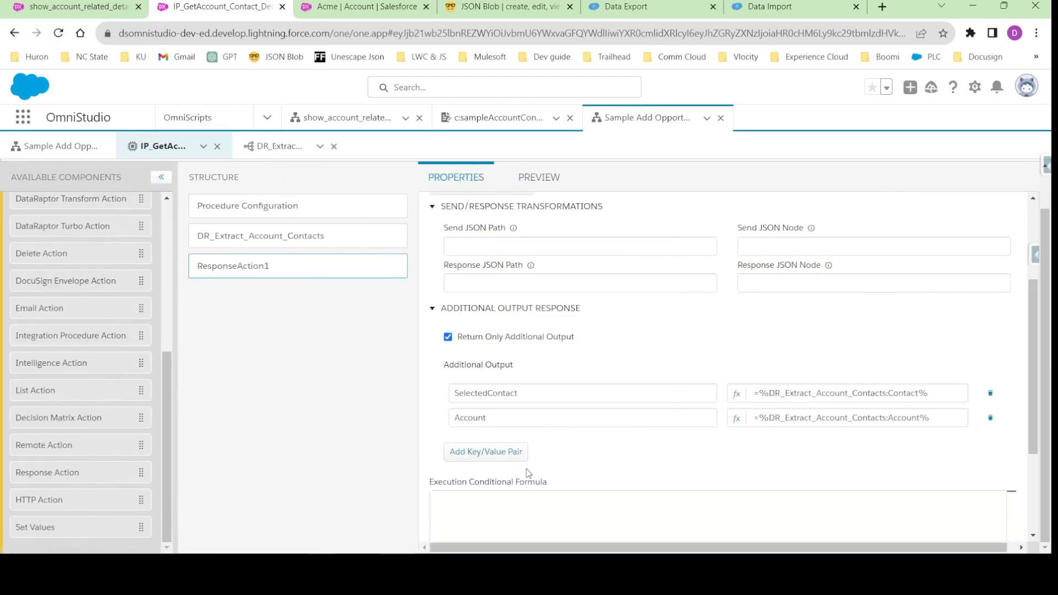
{"action": "scroll", "coordinate": [528, 473], "scroll_direction": "down", "scroll_amount": 3}
{"action": "scroll", "coordinate": [534, 406], "scroll_direction": "up", "scroll_amount": 6}
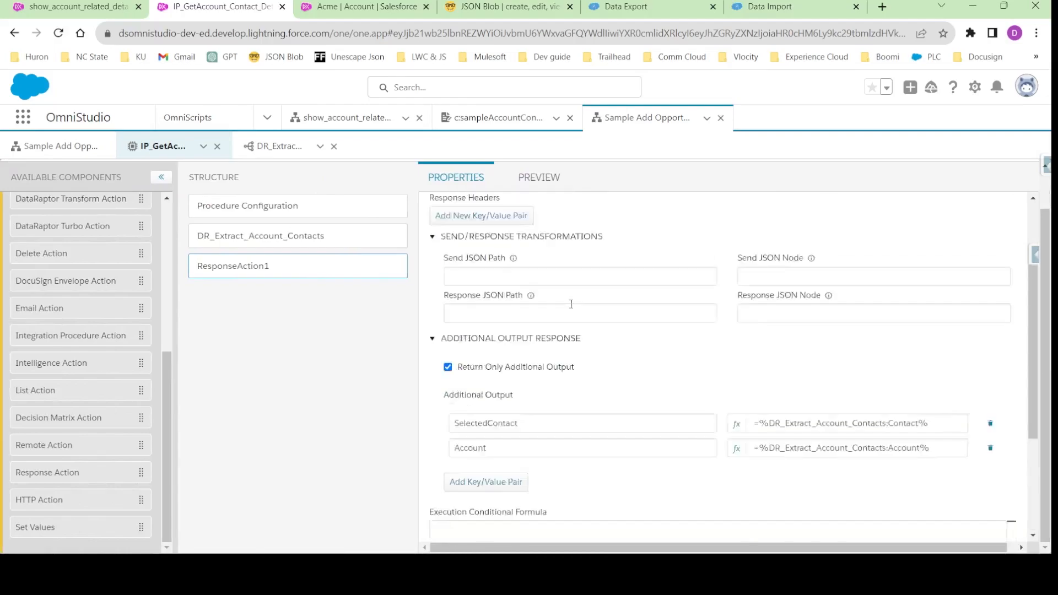
{"action": "left_click", "coordinate": [249, 215]}
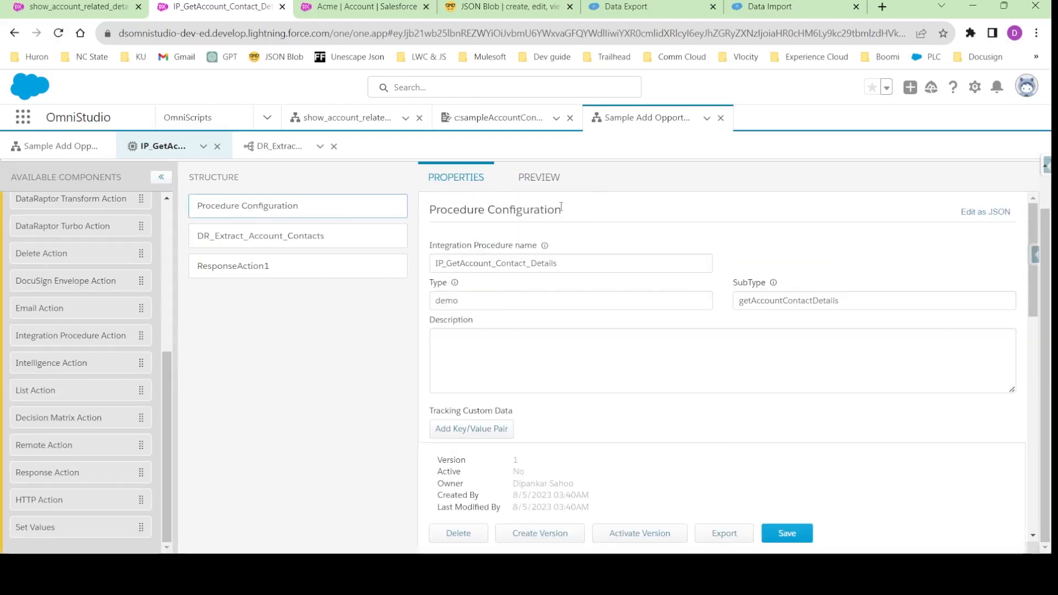
{"action": "left_click", "coordinate": [252, 267]}
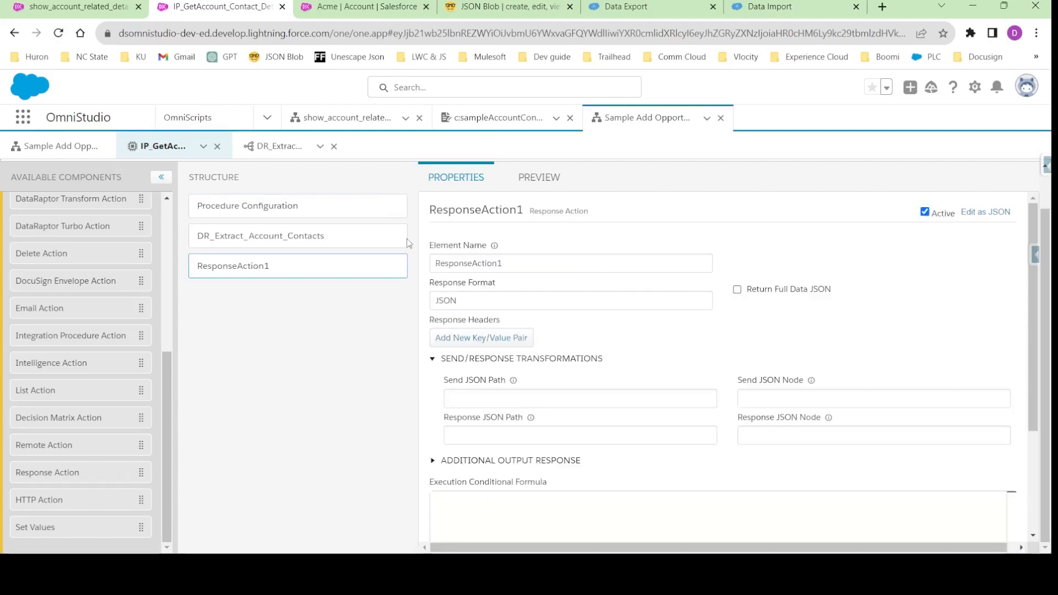
- Add a third additional output to ResponseAction1, using the AccountId name from the preview's Account node as its key
{"action": "left_click", "coordinate": [502, 460]}
{"action": "scroll", "coordinate": [551, 440], "scroll_direction": "down", "scroll_amount": 5}
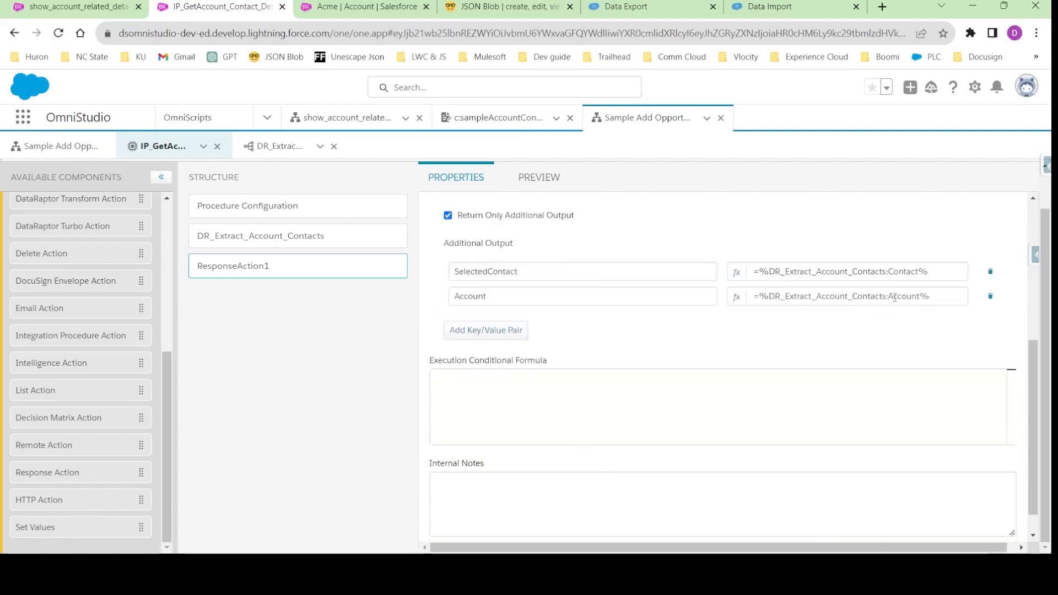
{"action": "left_click", "coordinate": [484, 330]}
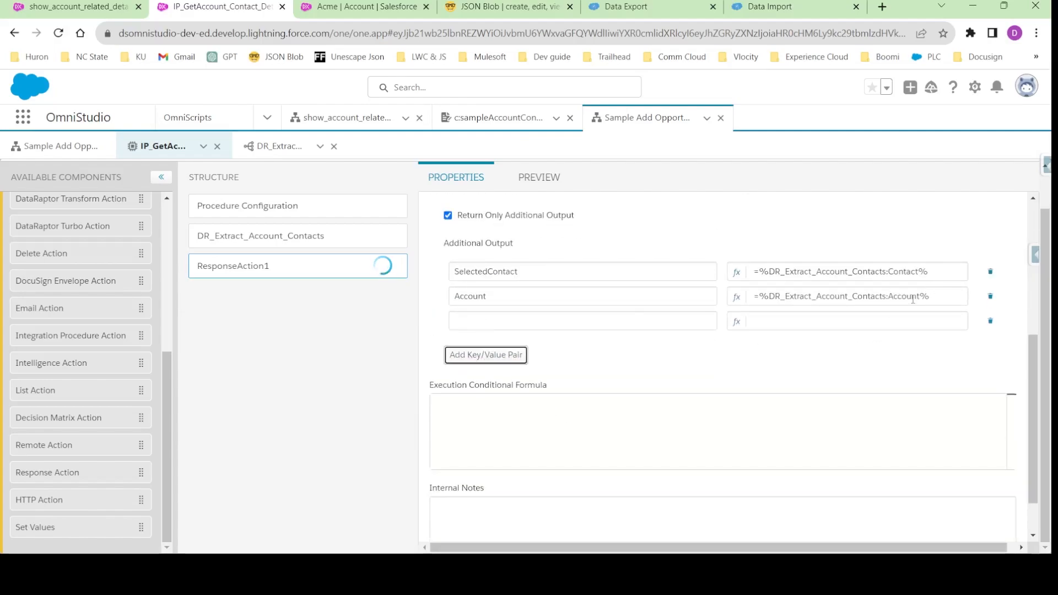
{"action": "left_click", "coordinate": [539, 177]}
{"action": "scroll", "coordinate": [356, 333], "scroll_direction": "down", "scroll_amount": 10}
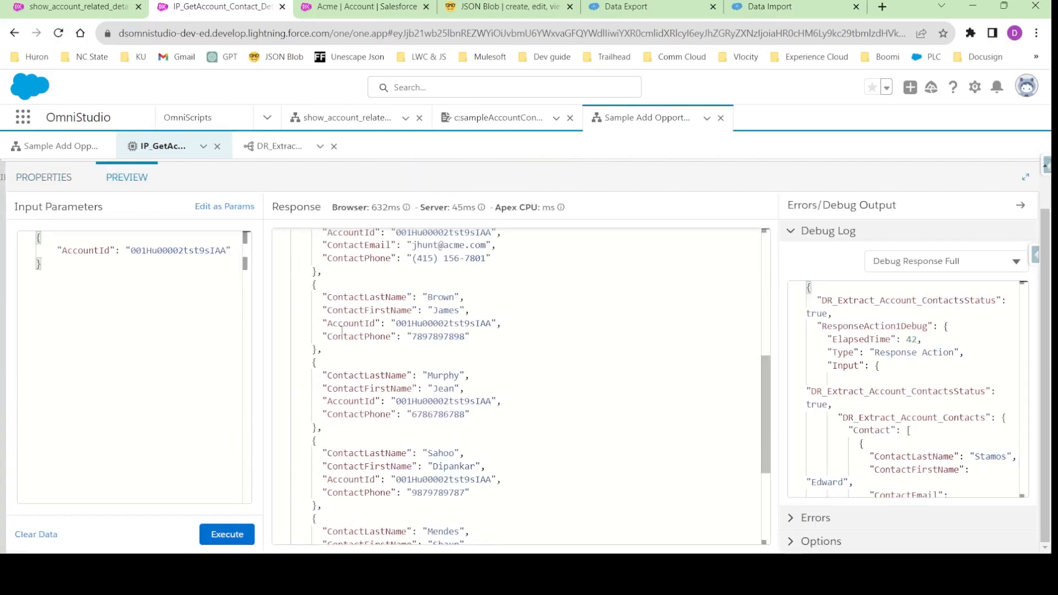
{"action": "double_click", "coordinate": [331, 511]}
{"action": "key", "text": "ctrl+c"}
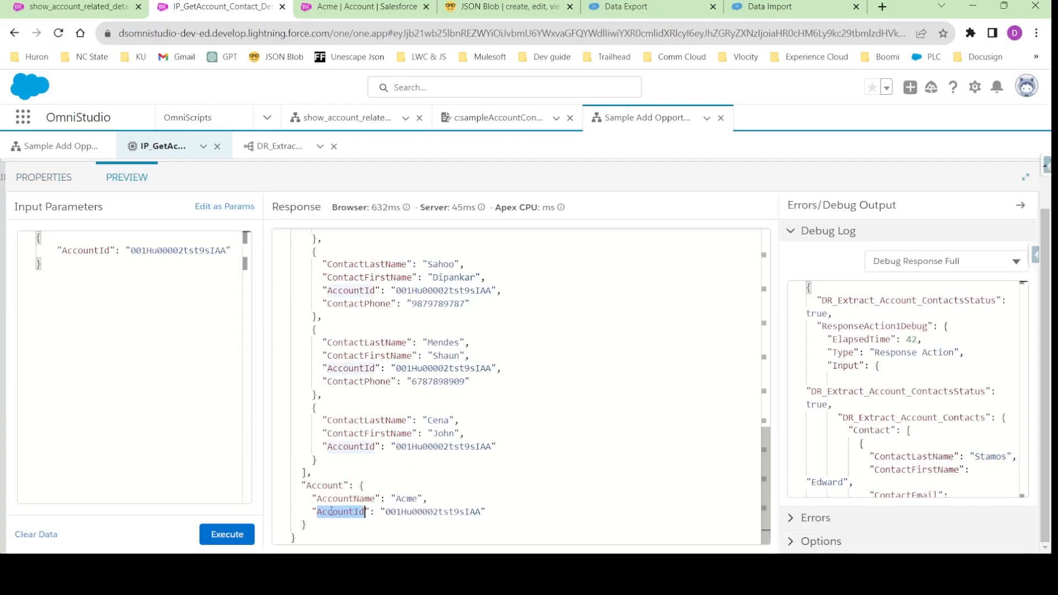
{"action": "left_click", "coordinate": [40, 186]}
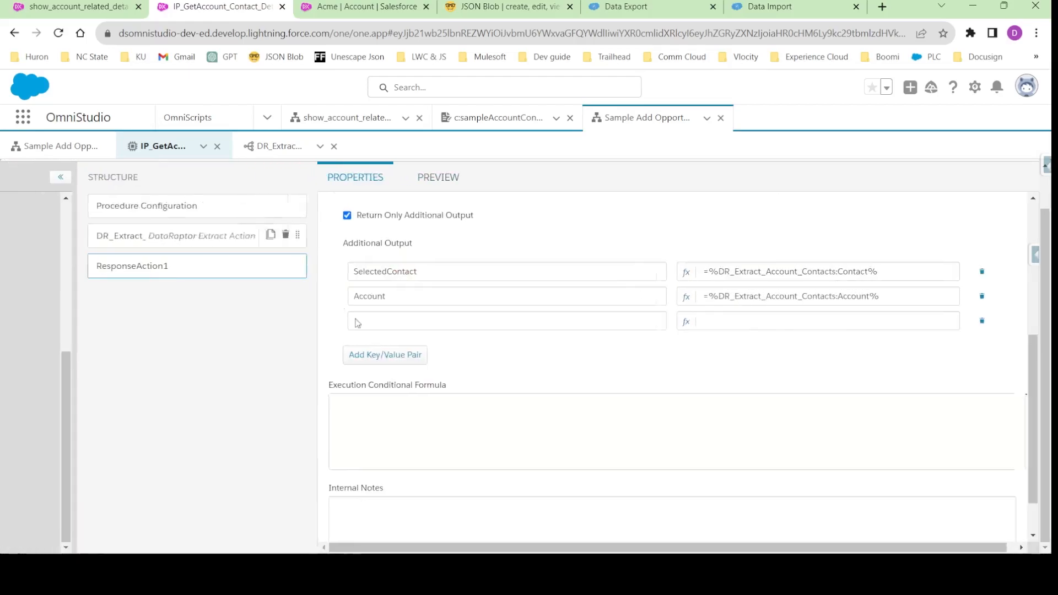
{"action": "left_click", "coordinate": [496, 355]}
{"action": "left_click", "coordinate": [481, 319]}
{"action": "key", "text": "ctrl+v"}
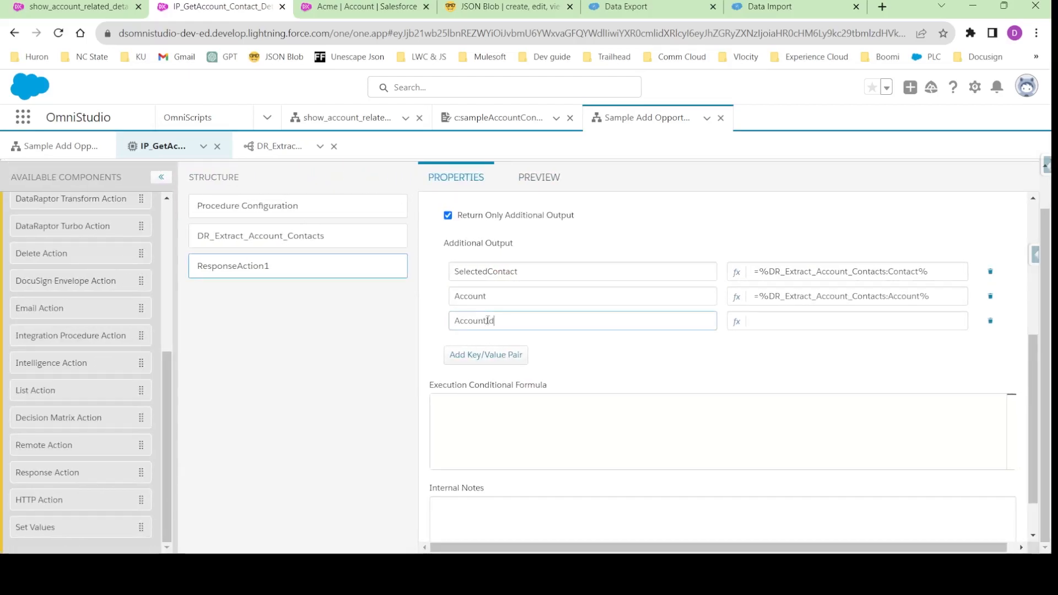
- Set the AccountId output value to the formula =%DR_Extract_Account_Contacts:Account:AccountId%
{"action": "triple_click", "coordinate": [776, 299]}
{"action": "left_click", "coordinate": [776, 299]}
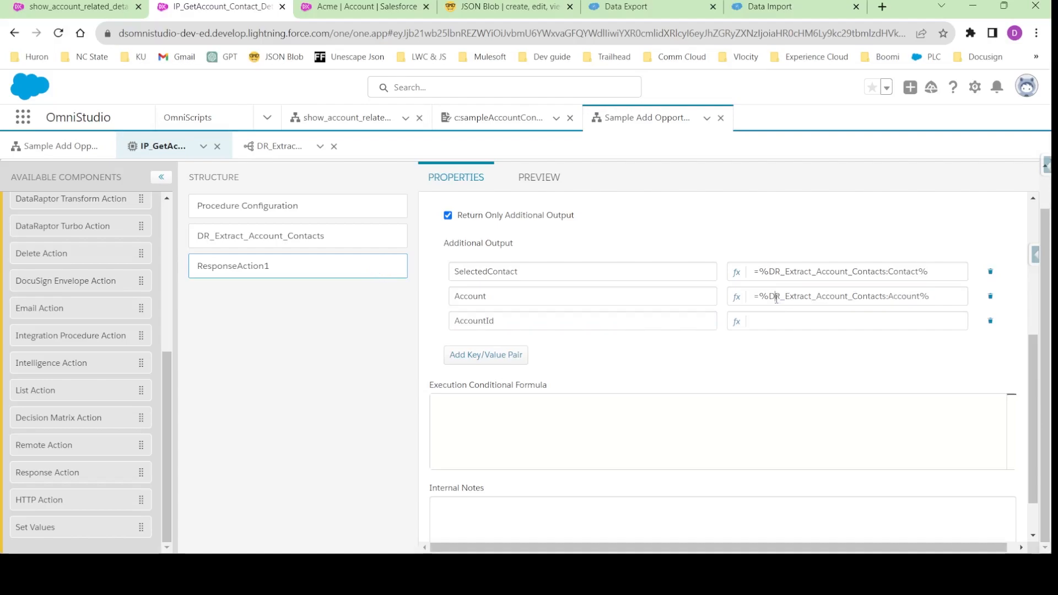
{"action": "left_click_drag", "start_coordinate": [761, 297], "coordinate": [931, 298]}
{"action": "key", "text": "ctrl+c"}
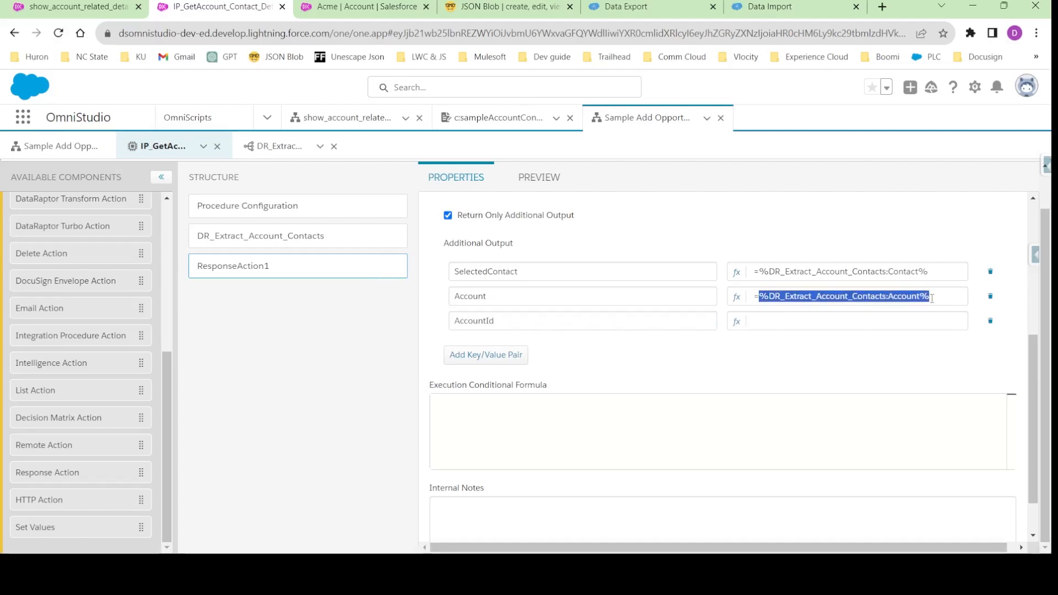
{"action": "left_click", "coordinate": [763, 330]}
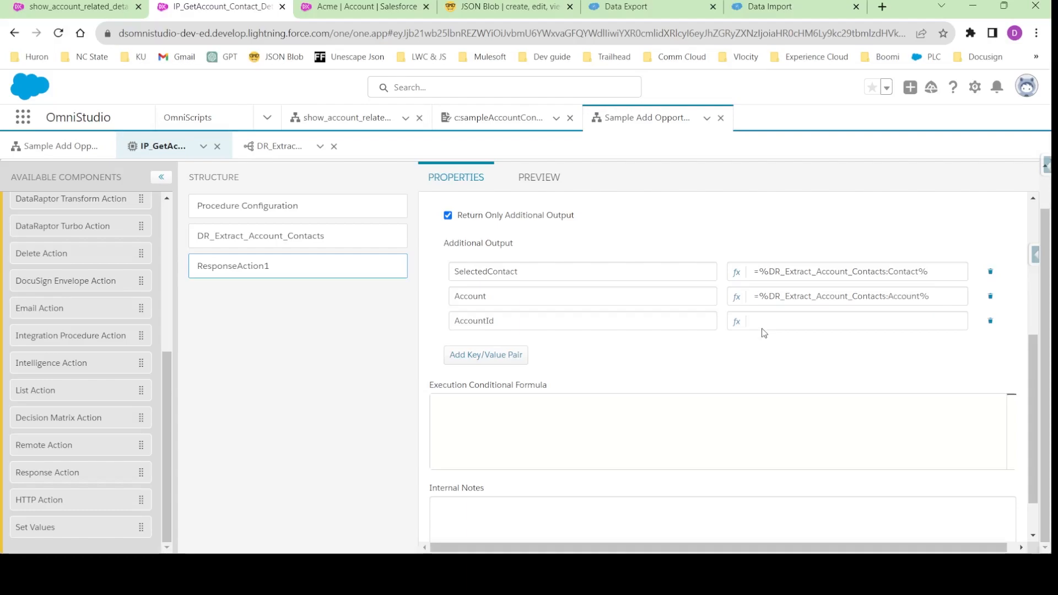
{"action": "key", "text": "ctrl+v"}
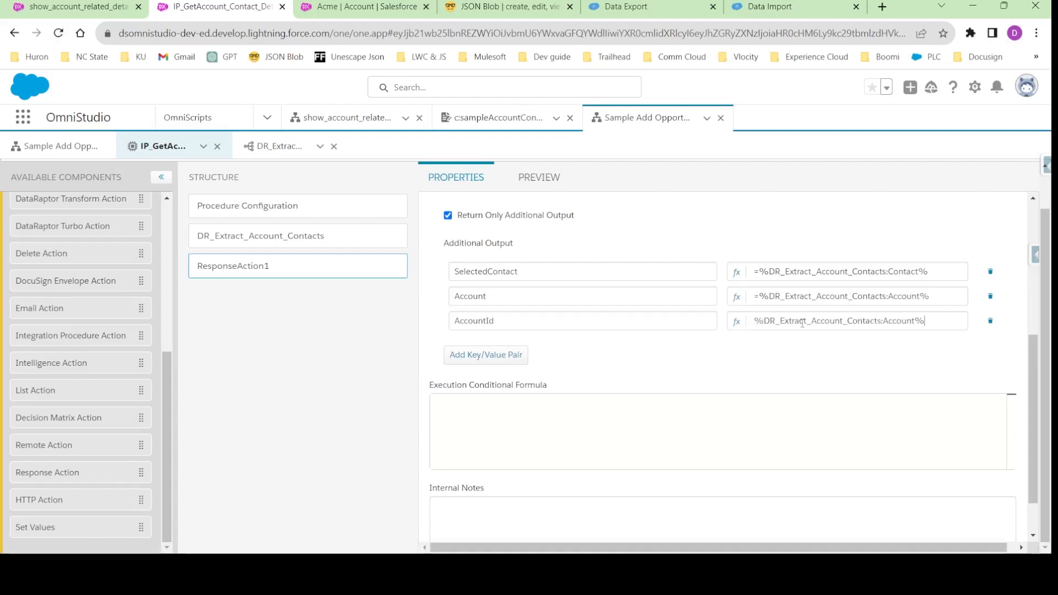
{"action": "left_click", "coordinate": [916, 324]}
{"action": "type", "text": ":AccountId"}
{"action": "left_click", "coordinate": [885, 364]}
{"action": "left_click", "coordinate": [739, 323]}
{"action": "left_click", "coordinate": [750, 464]}
- Execute the preview again and examine the top-level AccountId, with the SelectedContact and Account nodes collapsed
{"action": "left_click", "coordinate": [539, 177]}
{"action": "left_click", "coordinate": [218, 534]}
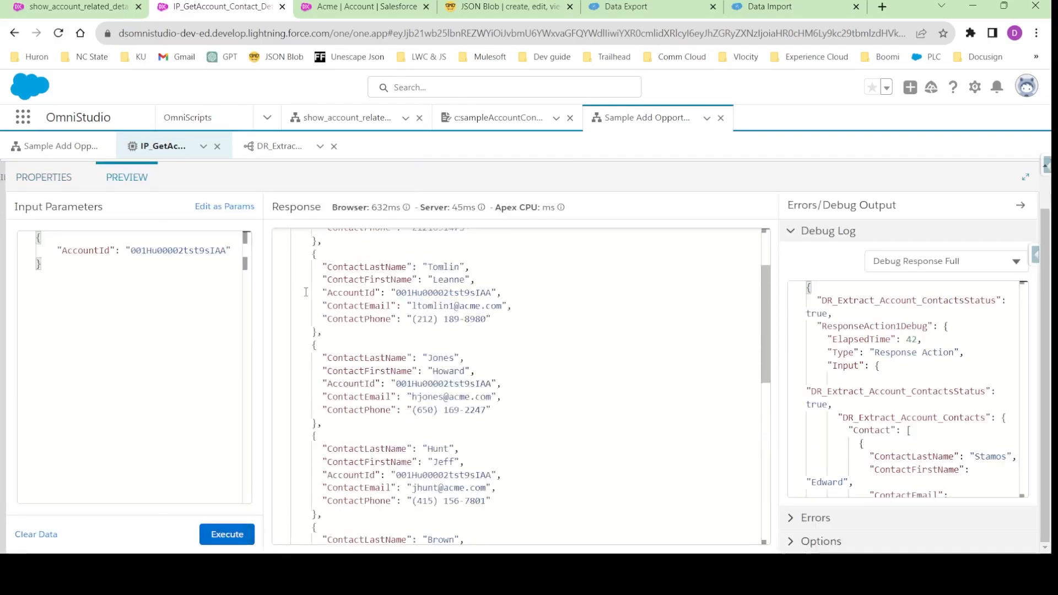
{"action": "left_click", "coordinate": [286, 249]}
{"action": "left_click", "coordinate": [284, 261]}
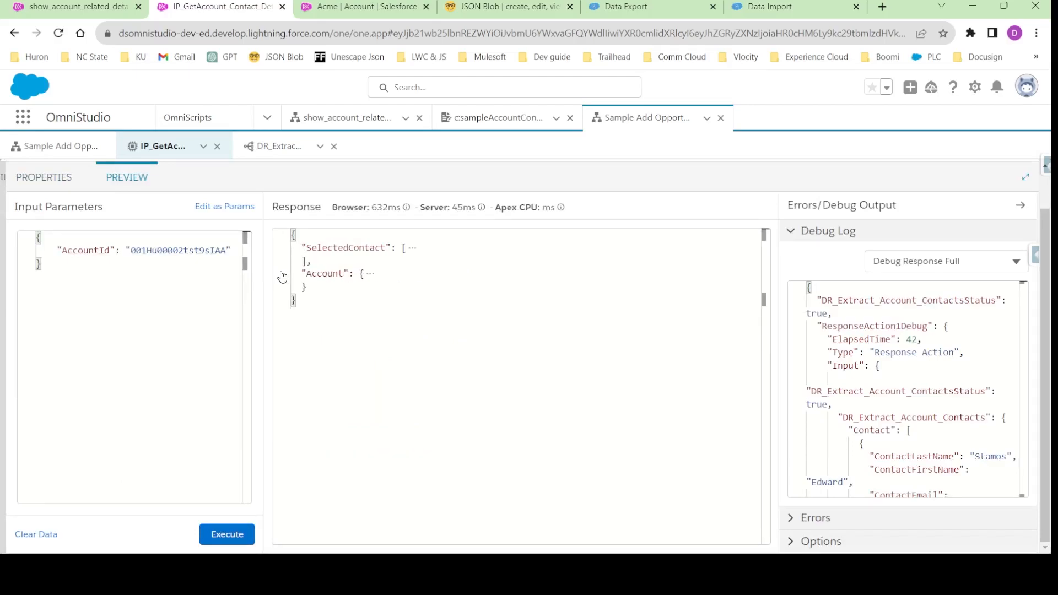
{"action": "left_click", "coordinate": [226, 534]}
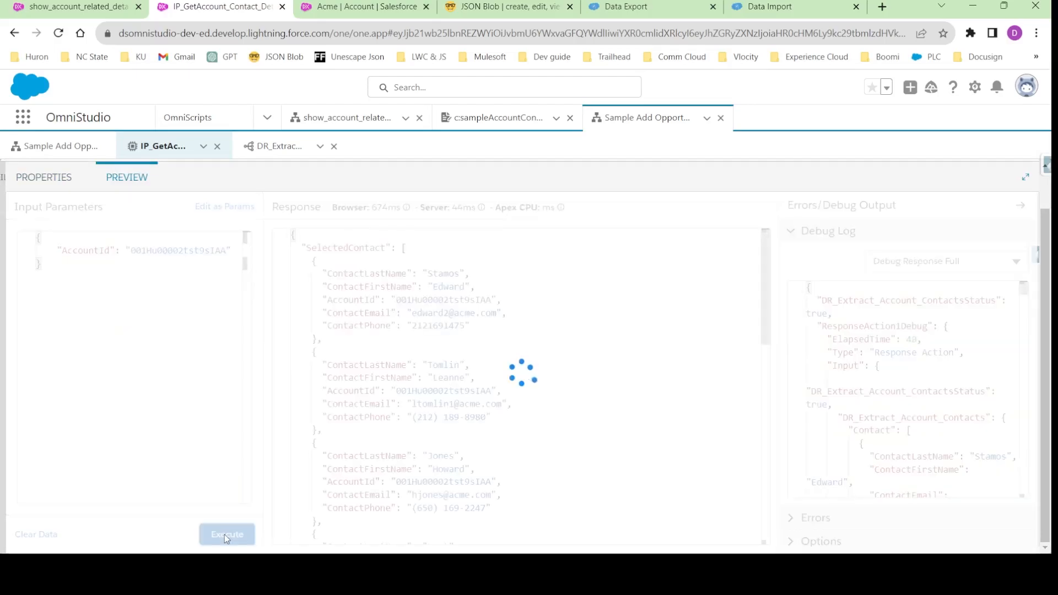
{"action": "left_click", "coordinate": [284, 250]}
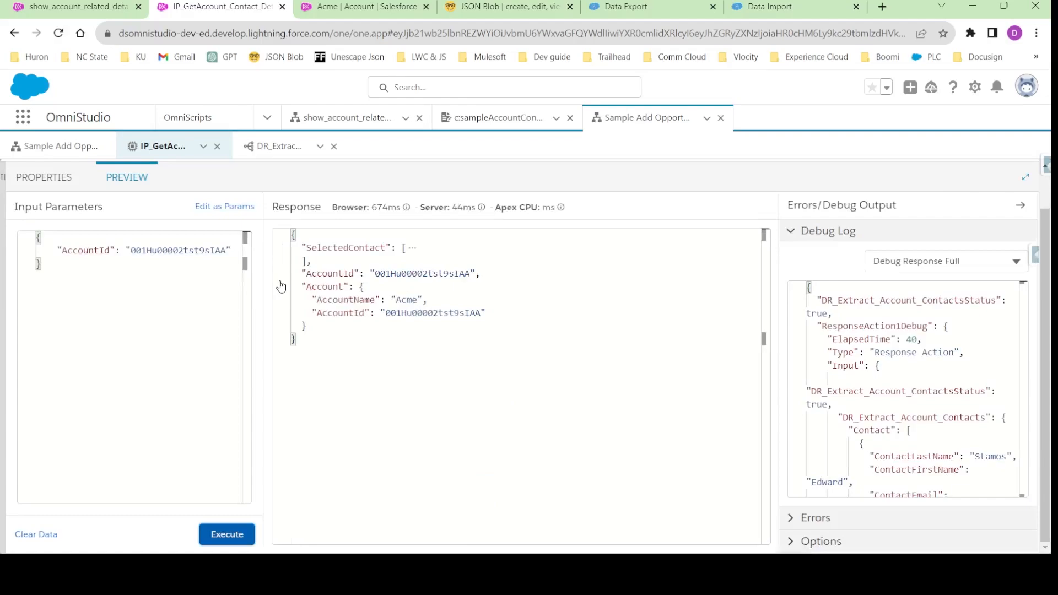
{"action": "left_click", "coordinate": [284, 287]}
{"action": "double_click", "coordinate": [338, 274]}
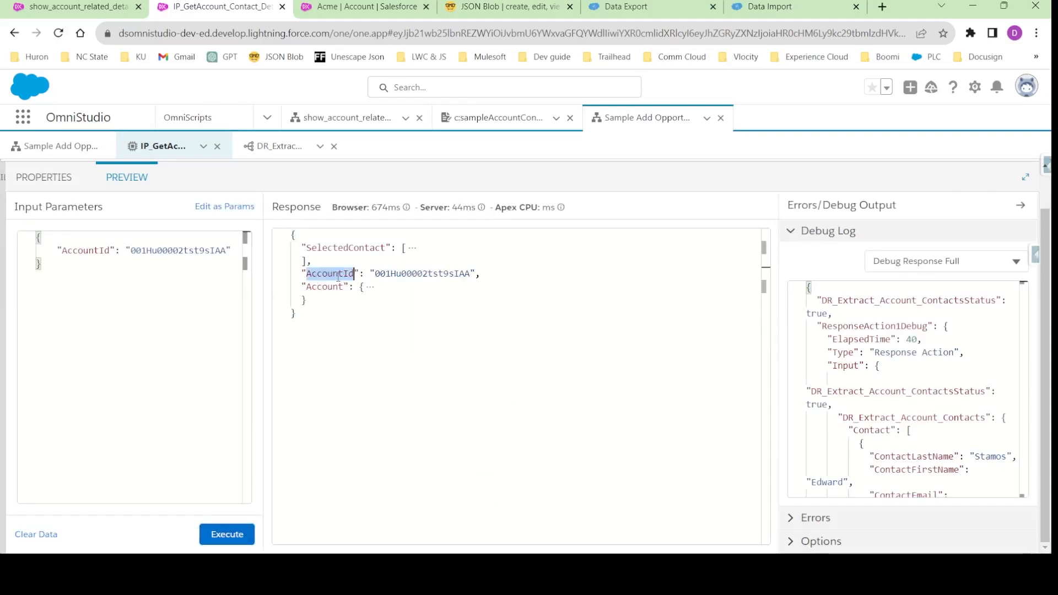
{"action": "left_click", "coordinate": [64, 178]}
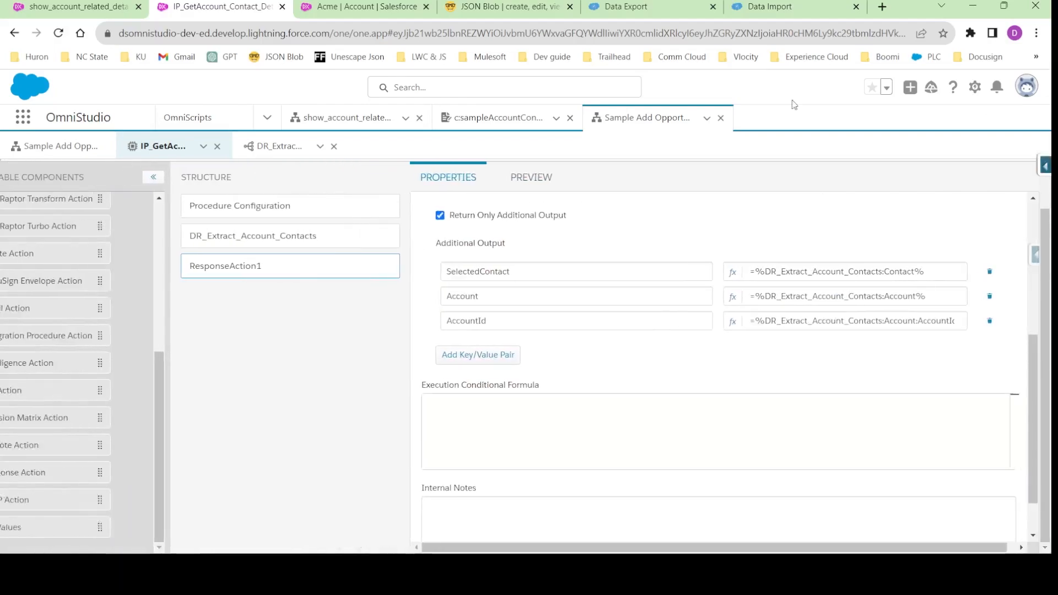
- Activate the current version of the IP_GetAccount_Contact_Details integration procedure from its Procedure Configuration
{"action": "left_click", "coordinate": [254, 209]}
{"action": "left_click", "coordinate": [634, 532]}
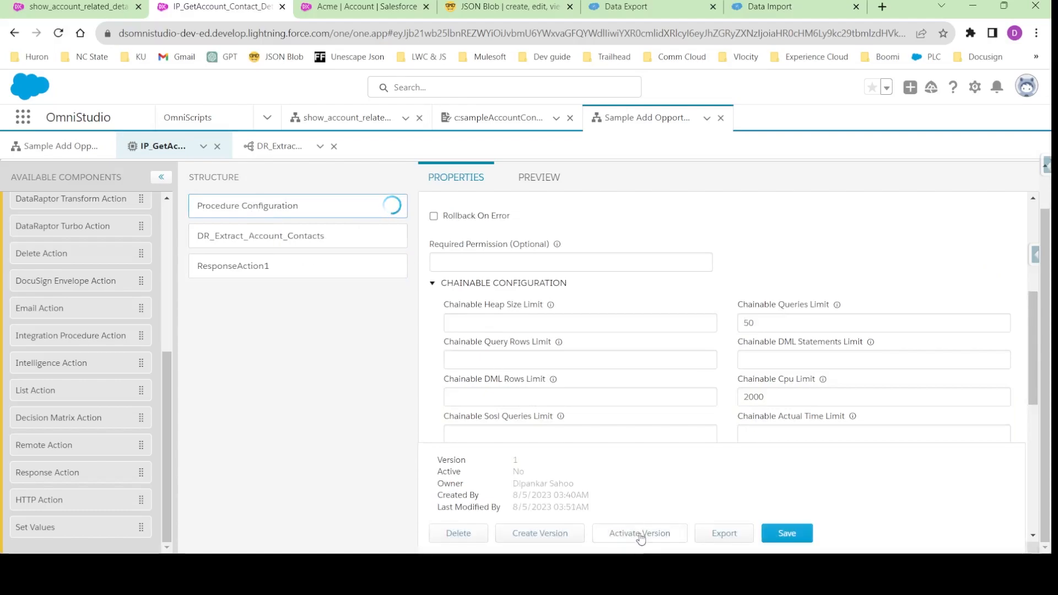
{"action": "left_click", "coordinate": [639, 533]}
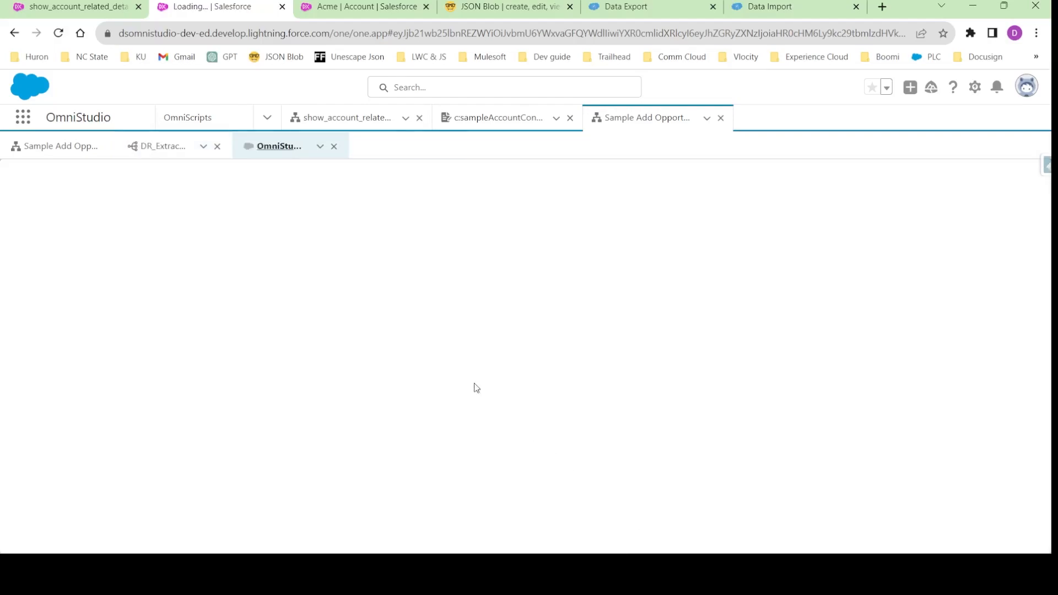
{"action": "left_click_drag", "start_coordinate": [274, 147], "coordinate": [176, 144]}
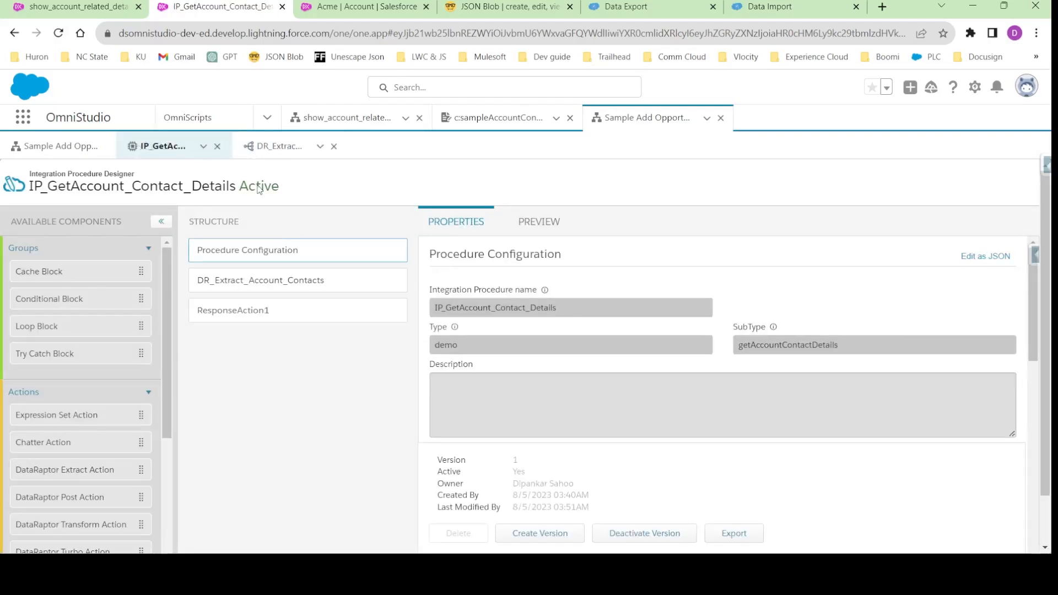
- Return to the Sample Add Opportunity Contact Roles OmniScript, check its preview without a context ID, and go back to the design view
{"action": "left_click", "coordinate": [275, 147]}
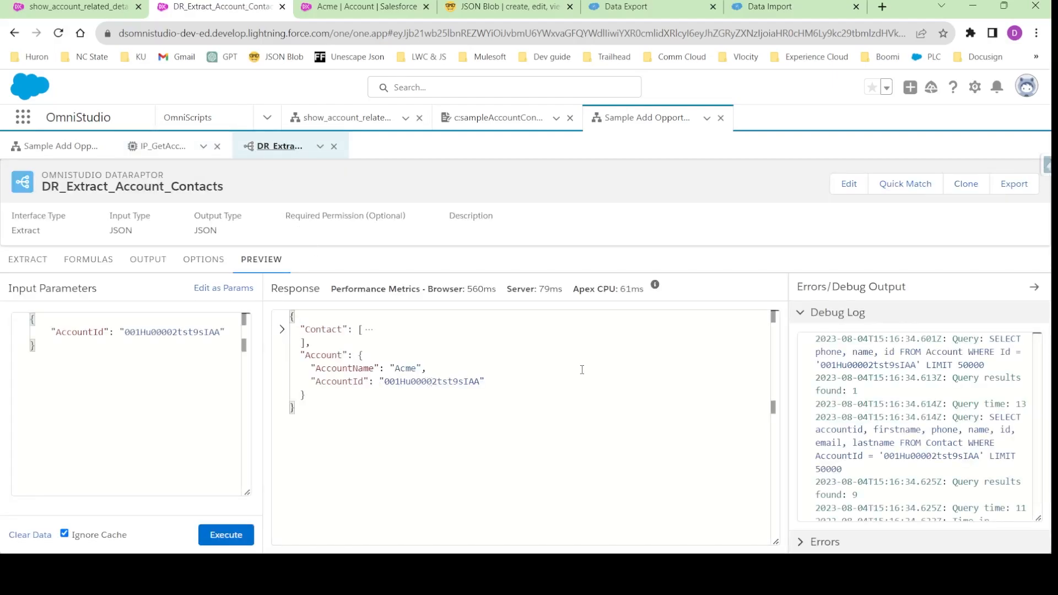
{"action": "left_click", "coordinate": [55, 154]}
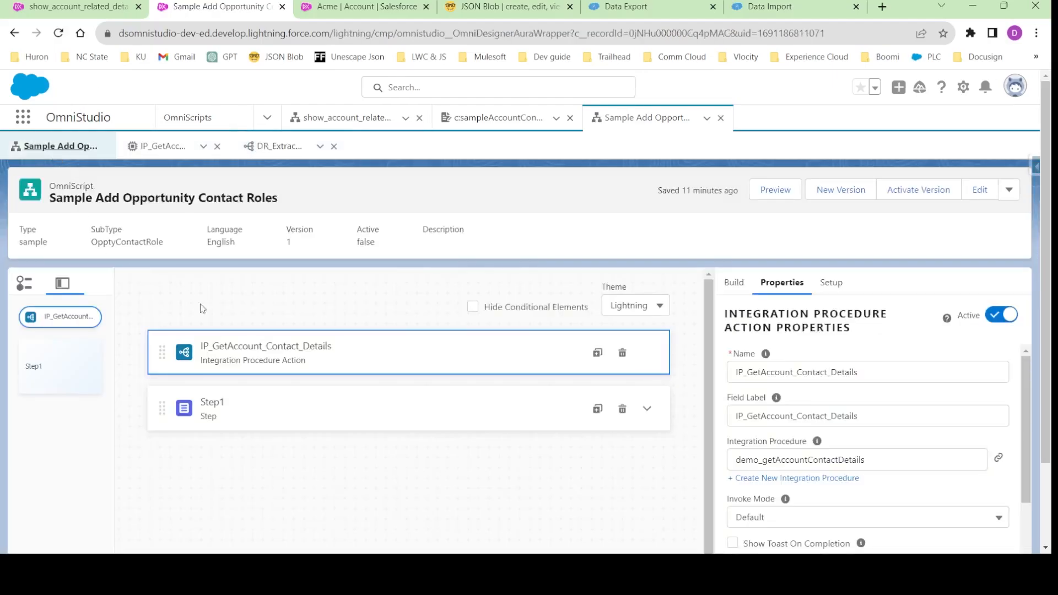
{"action": "scroll", "coordinate": [777, 480], "scroll_direction": "down", "scroll_amount": 10}
{"action": "scroll", "coordinate": [777, 480], "scroll_direction": "up", "scroll_amount": 10}
{"action": "scroll", "coordinate": [809, 409], "scroll_direction": "down", "scroll_amount": 4}
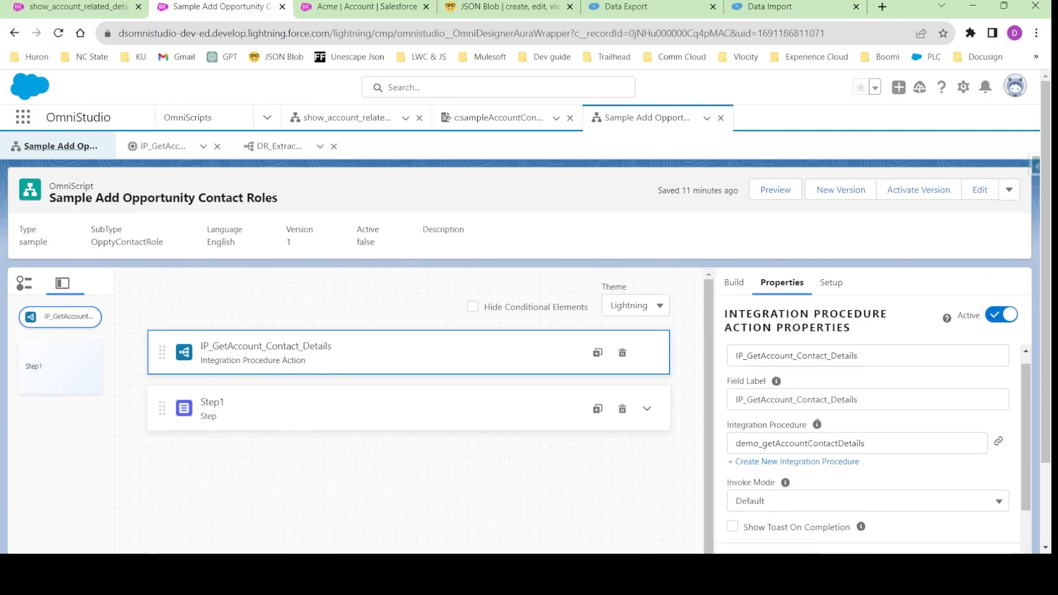
{"action": "left_click", "coordinate": [772, 193]}
{"action": "left_click", "coordinate": [387, 288]}
{"action": "left_click", "coordinate": [765, 194]}
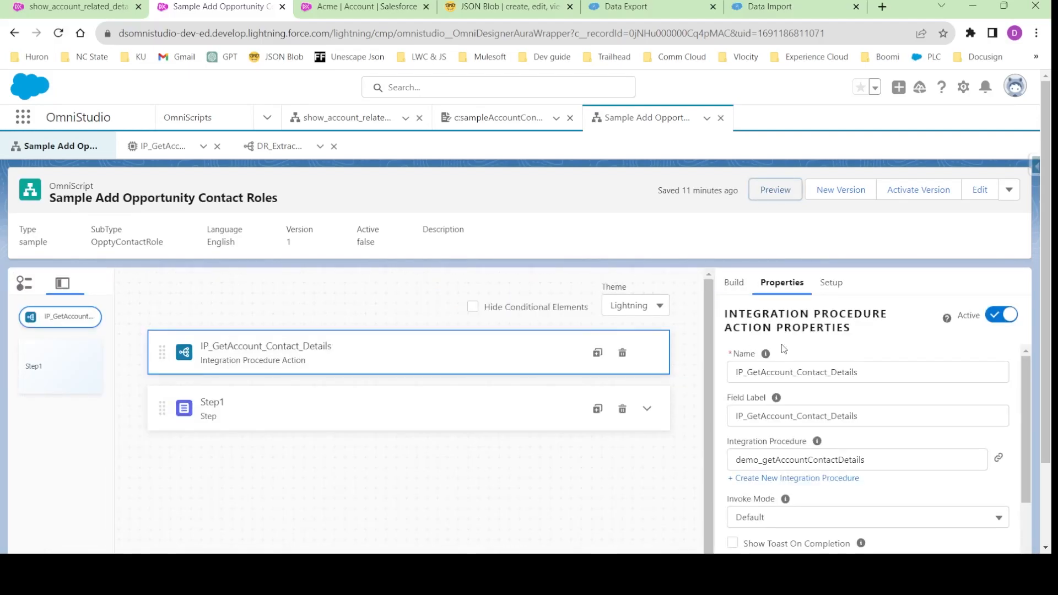
- Enable Send Only Extra Payload in the remote properties of the IP_GetAccount_Contact_Details action
{"action": "scroll", "coordinate": [785, 355], "scroll_direction": "down", "scroll_amount": 5}
{"action": "scroll", "coordinate": [796, 371], "scroll_direction": "up", "scroll_amount": 3}
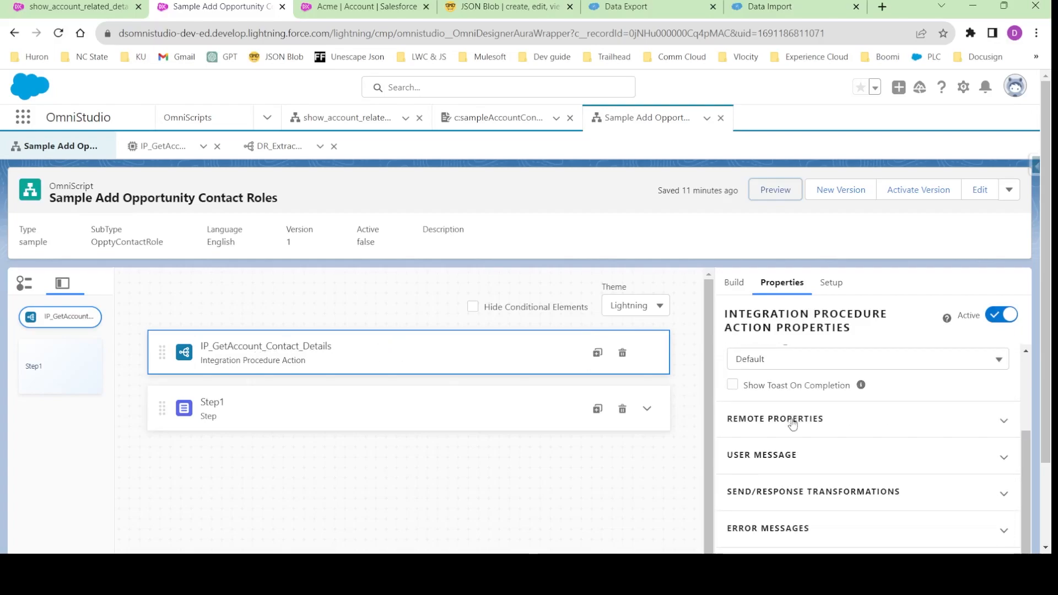
{"action": "left_click", "coordinate": [792, 422]}
{"action": "scroll", "coordinate": [791, 429], "scroll_direction": "down", "scroll_amount": 3}
{"action": "scroll", "coordinate": [790, 432], "scroll_direction": "down", "scroll_amount": 4}
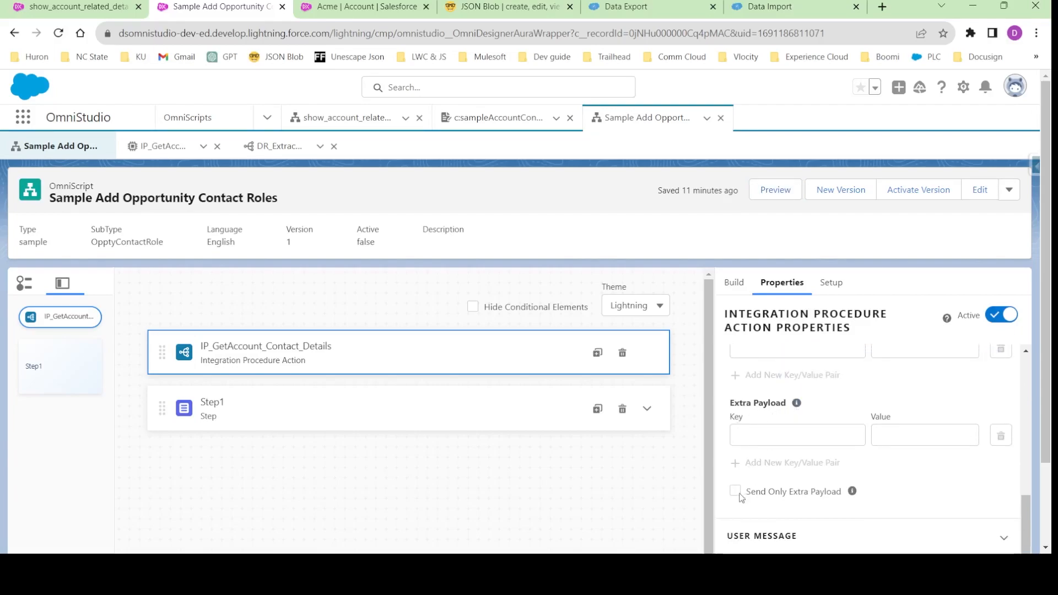
{"action": "mouse_move", "coordinate": [853, 491]}
{"action": "left_click", "coordinate": [735, 491]}
- Add an extra payload pair to the action with key AccountId and value %ContextId%
{"action": "left_click", "coordinate": [751, 432]}
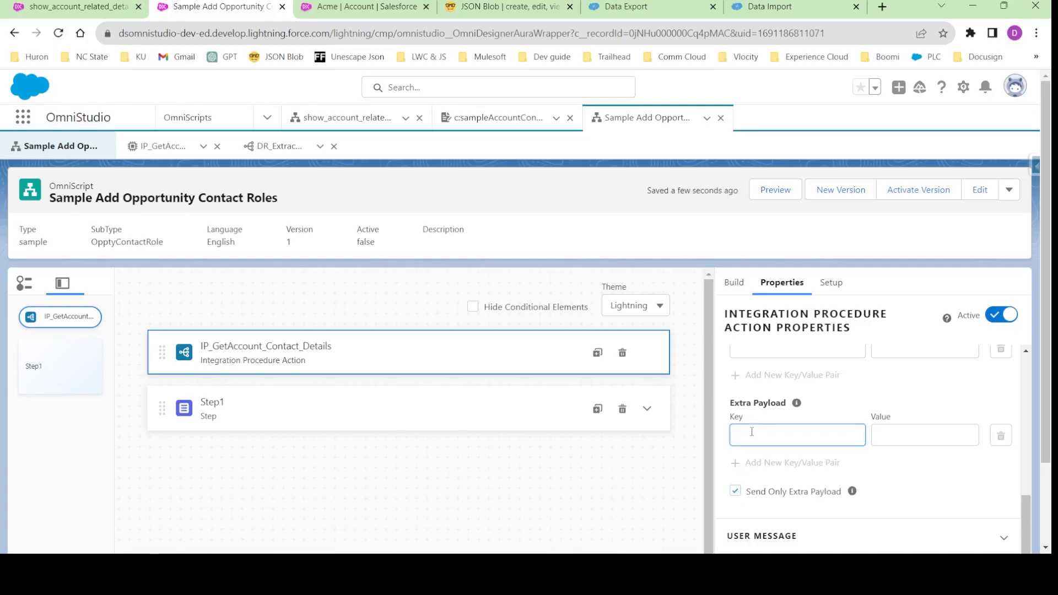
{"action": "left_click", "coordinate": [891, 432]}
{"action": "type", "text": "%%"}
{"action": "type", "text": "Con"}
{"action": "type", "text": "textId%"}
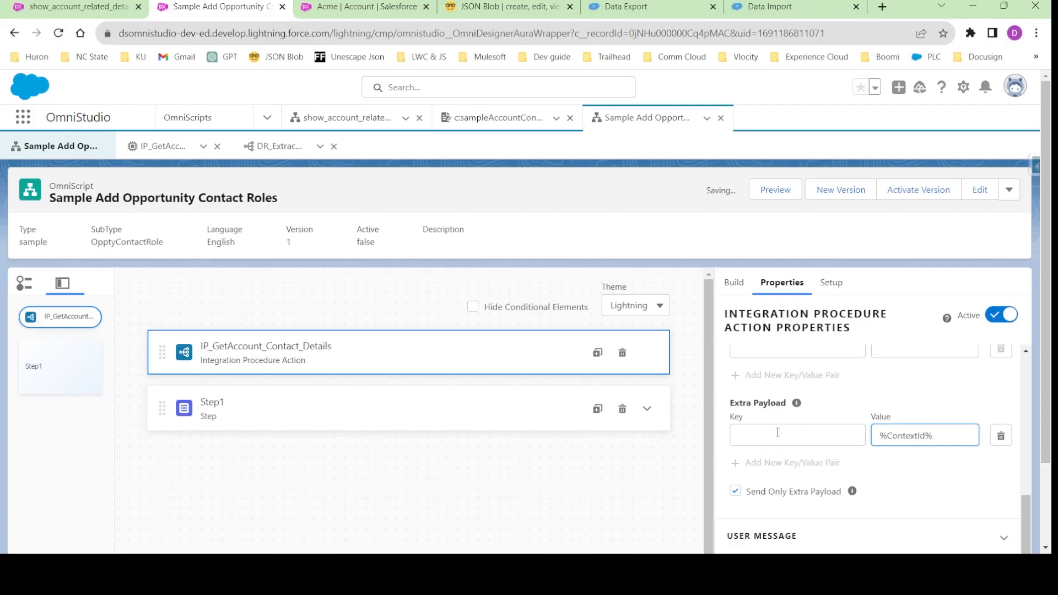
{"action": "left_click", "coordinate": [778, 433]}
{"action": "type", "text": "AccountId"}
{"action": "left_click", "coordinate": [884, 463]}
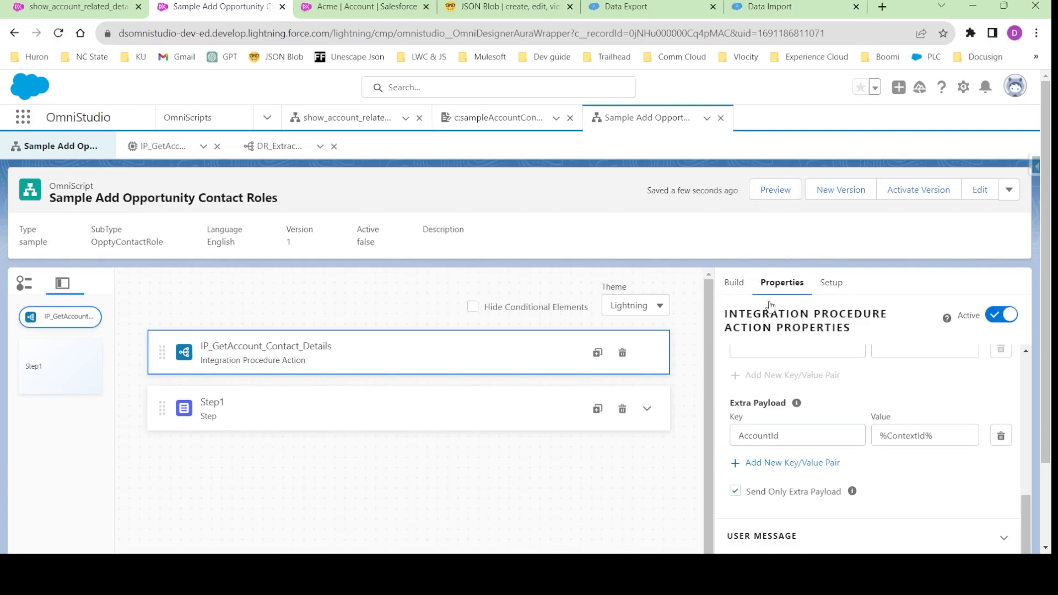
- Copy the Acme account's record ID from its page URL and preview the OmniScript with it as the Context ID
{"action": "left_click", "coordinate": [338, 8]}
{"action": "double_click", "coordinate": [496, 33]}
{"action": "key", "text": "ctrl+c"}
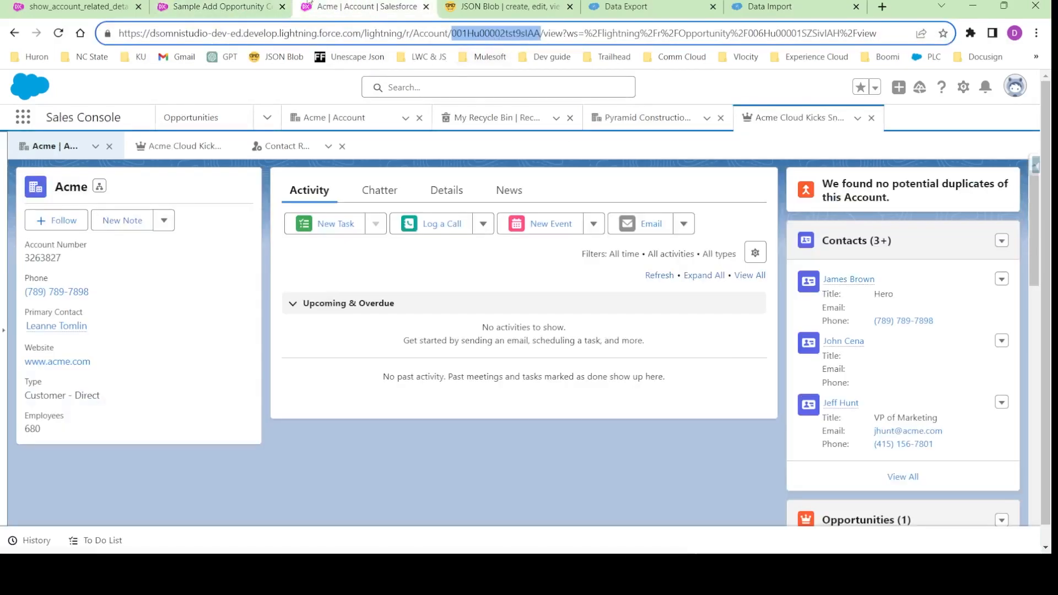
{"action": "left_click", "coordinate": [220, 6]}
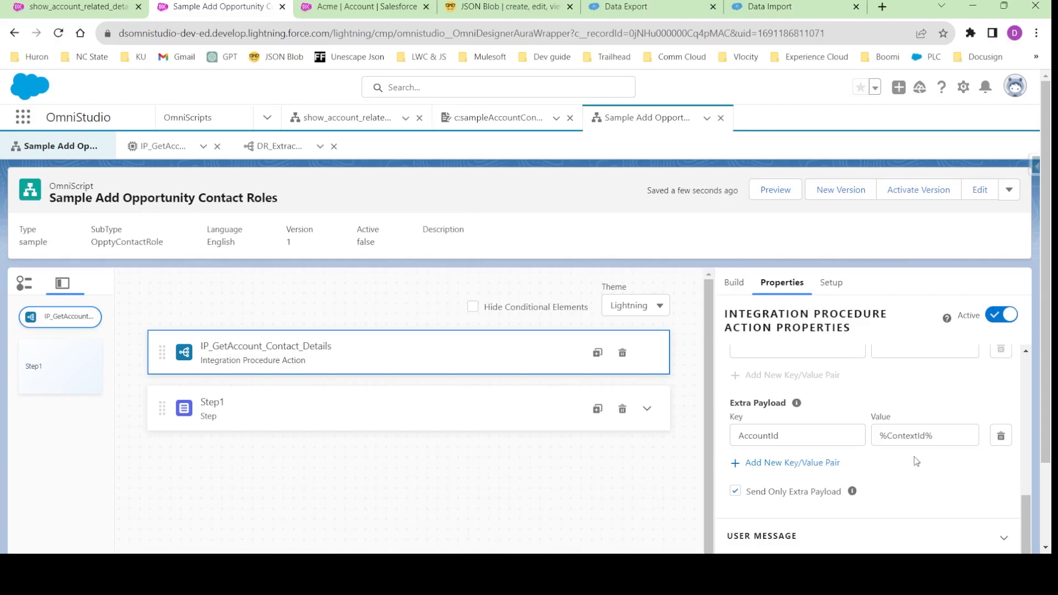
{"action": "left_click_drag", "start_coordinate": [880, 436], "coordinate": [939, 432]}
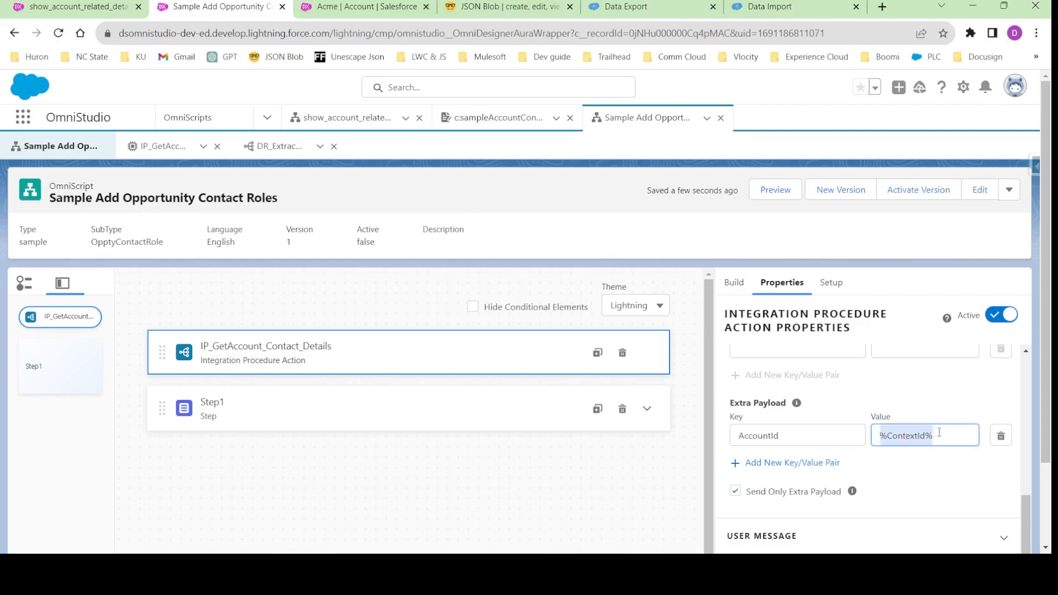
{"action": "double_click", "coordinate": [768, 435]}
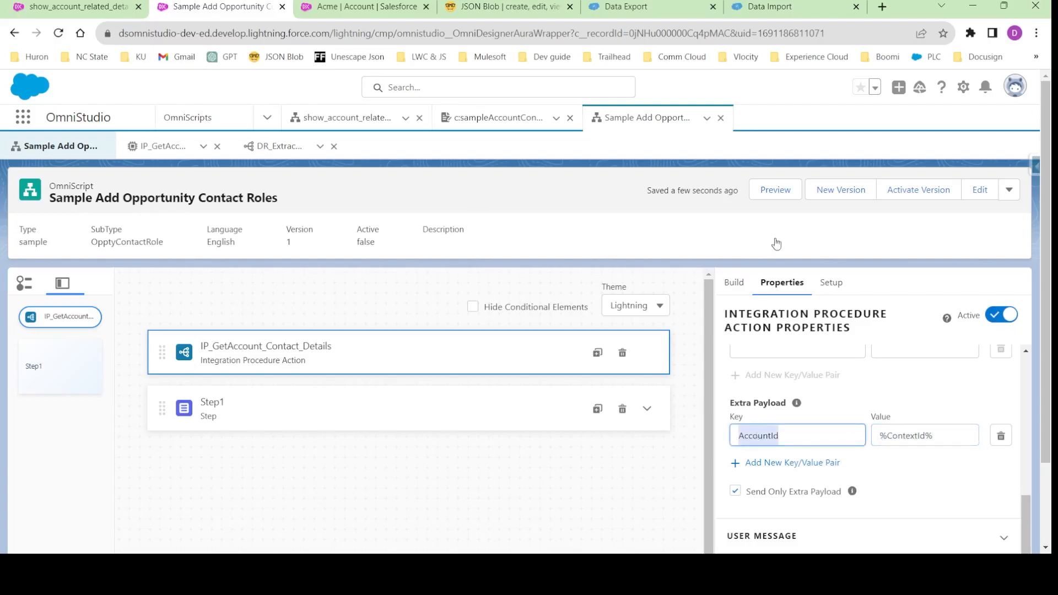
{"action": "left_click", "coordinate": [774, 190]}
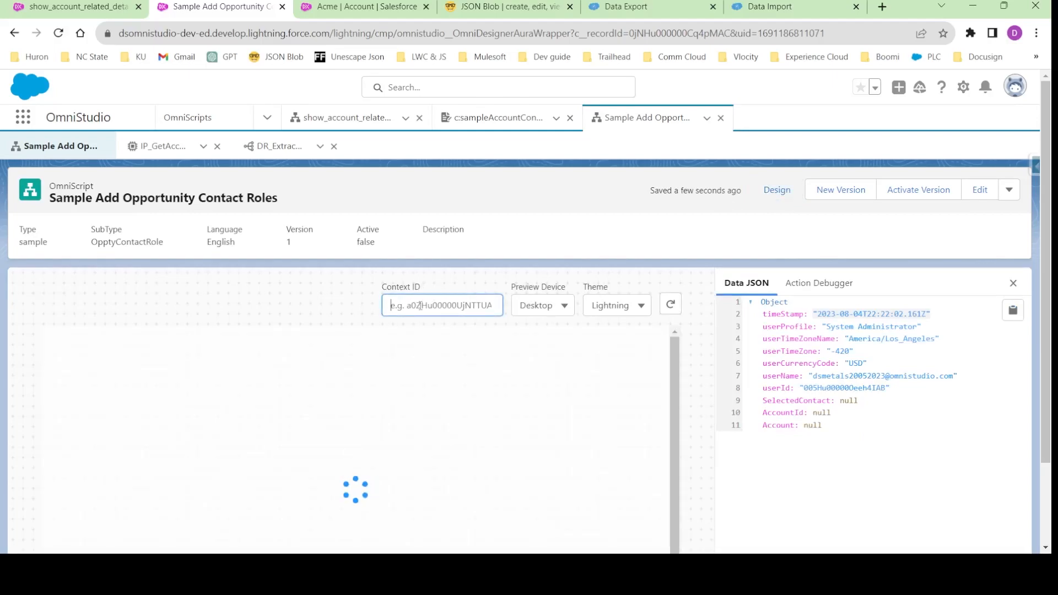
{"action": "key", "text": "ctrl+v"}
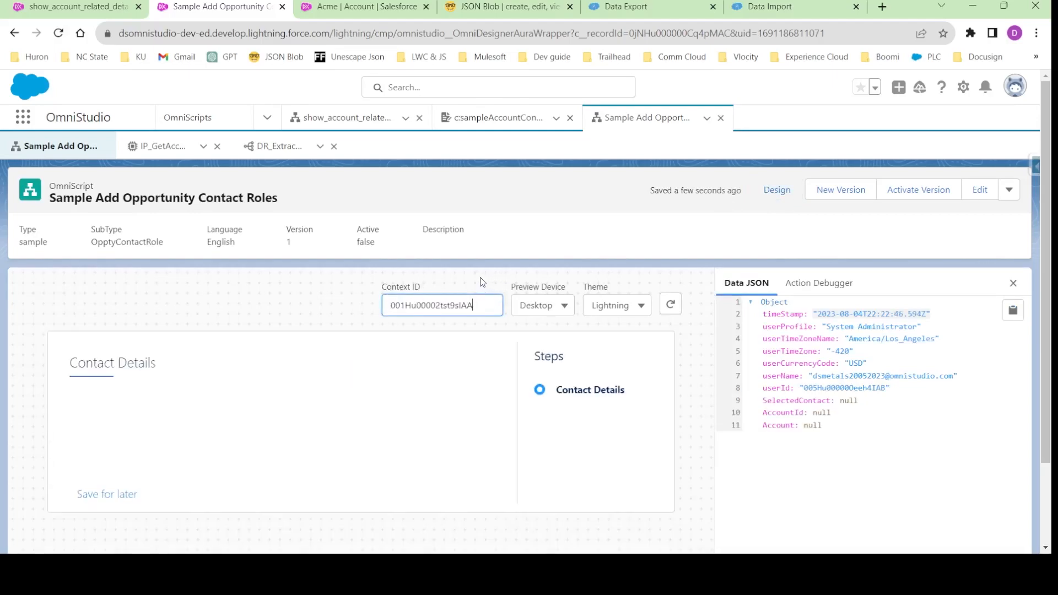
- Clear the action debugger logs and expand the IP_GetAccount_Contact_Details entry at a larger page zoom
{"action": "left_click", "coordinate": [797, 283]}
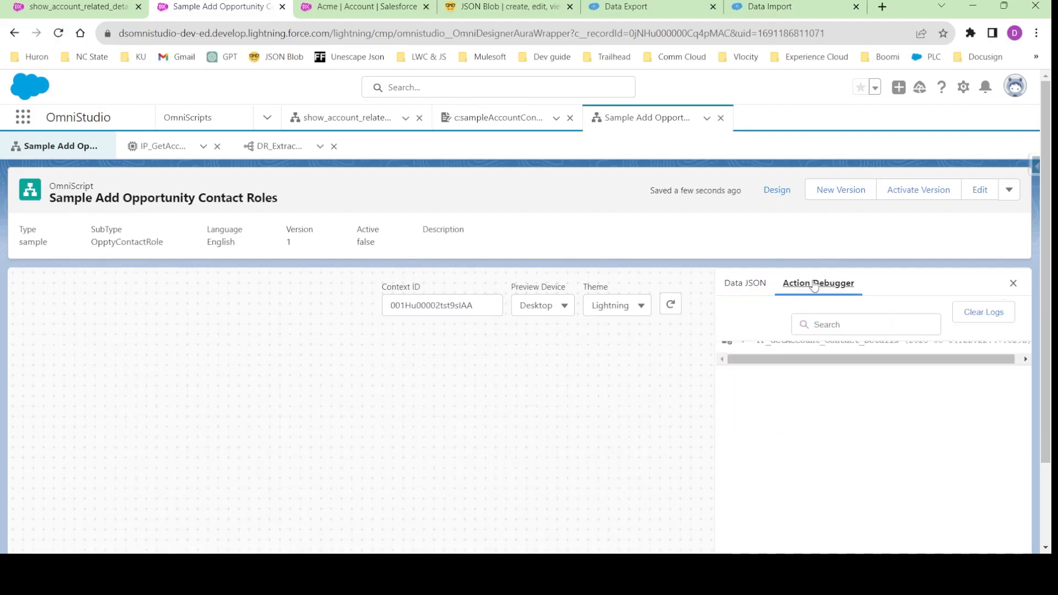
{"action": "left_click", "coordinate": [983, 313]}
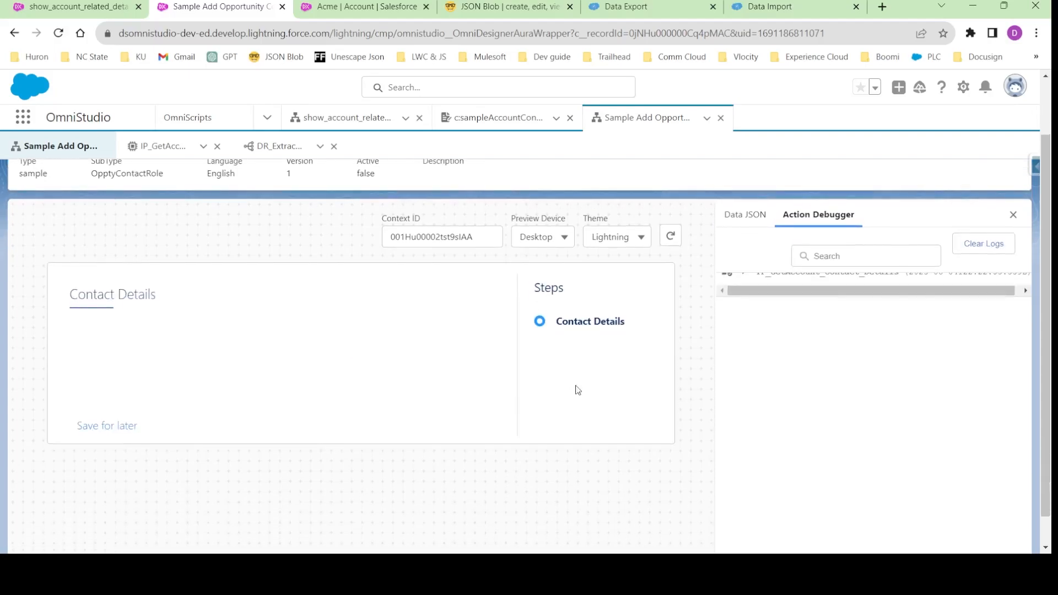
{"action": "scroll", "coordinate": [760, 295], "scroll_direction": "up", "scroll_amount": 1}
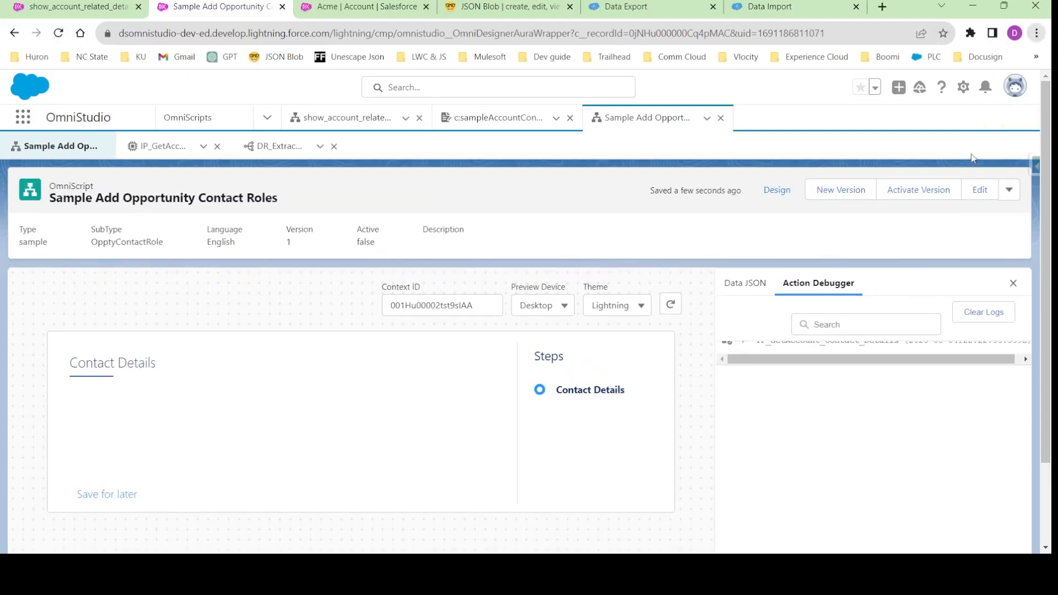
{"action": "key", "text": "ctrl+minus"}
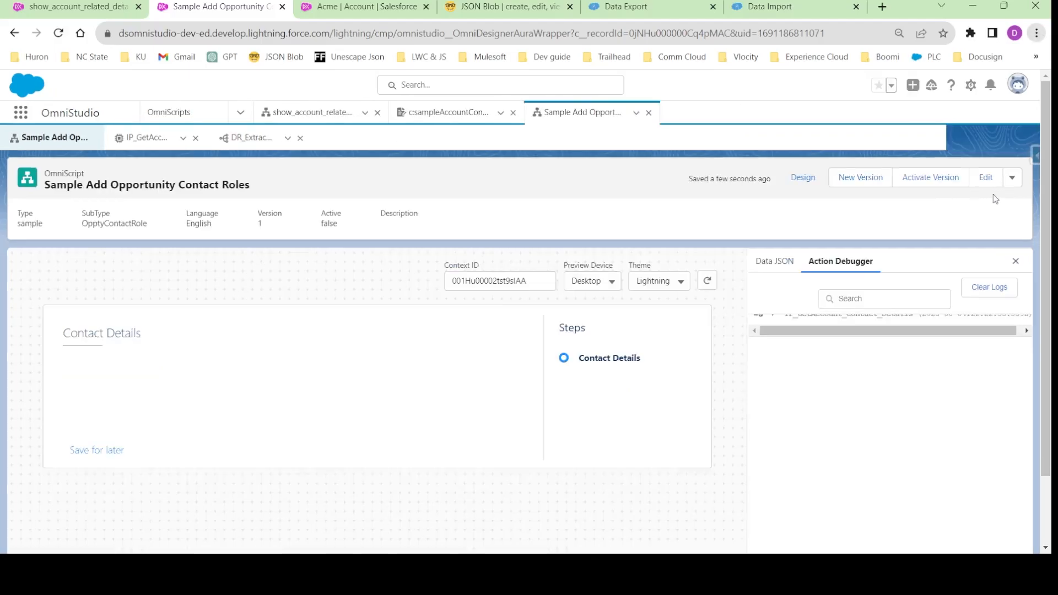
{"action": "key", "text": "ctrl+plus"}
{"action": "key", "text": "ctrl+plus"}
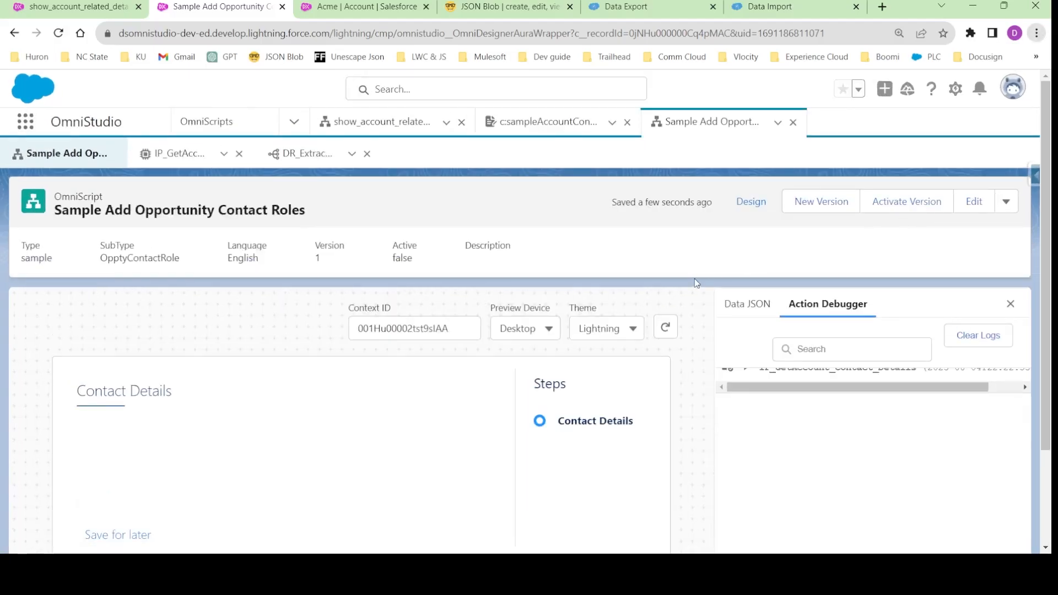
{"action": "left_click", "coordinate": [747, 370]}
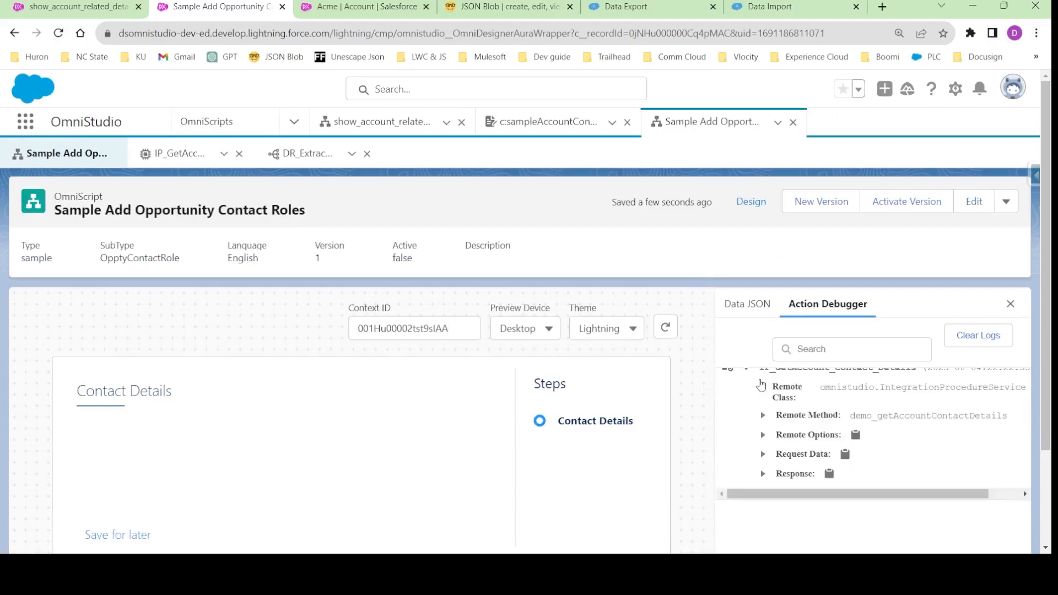
{"action": "scroll", "coordinate": [760, 441], "scroll_direction": "down", "scroll_amount": 2}
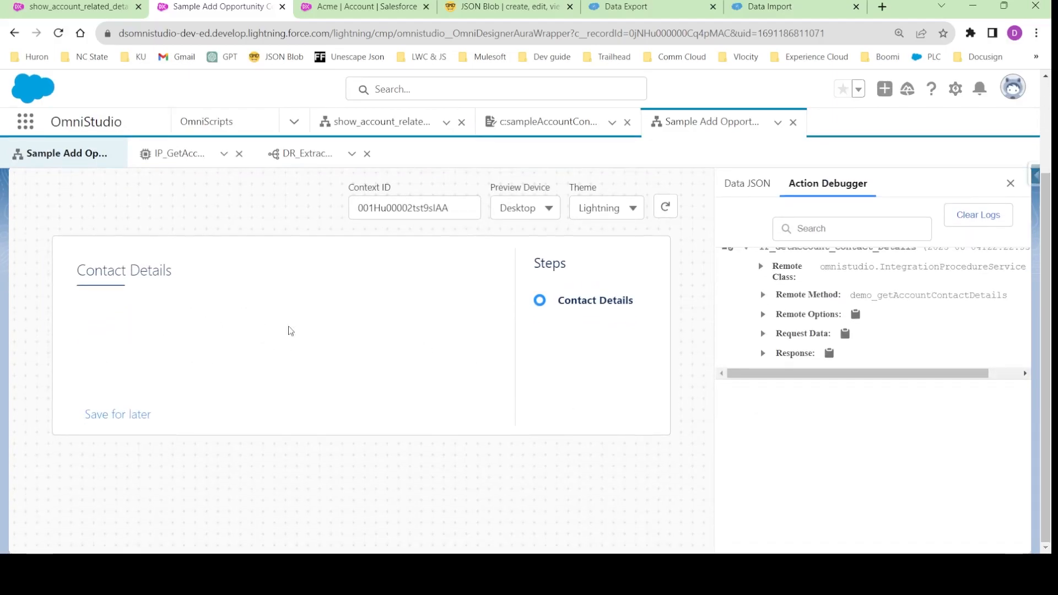
- Examine the AccountId in the entry's Request Data and the SelectedContact and Account nodes in its Response
{"action": "left_click", "coordinate": [763, 335]}
{"action": "double_click", "coordinate": [824, 363]}
{"action": "left_click", "coordinate": [904, 365]}
{"action": "double_click", "coordinate": [903, 364]}
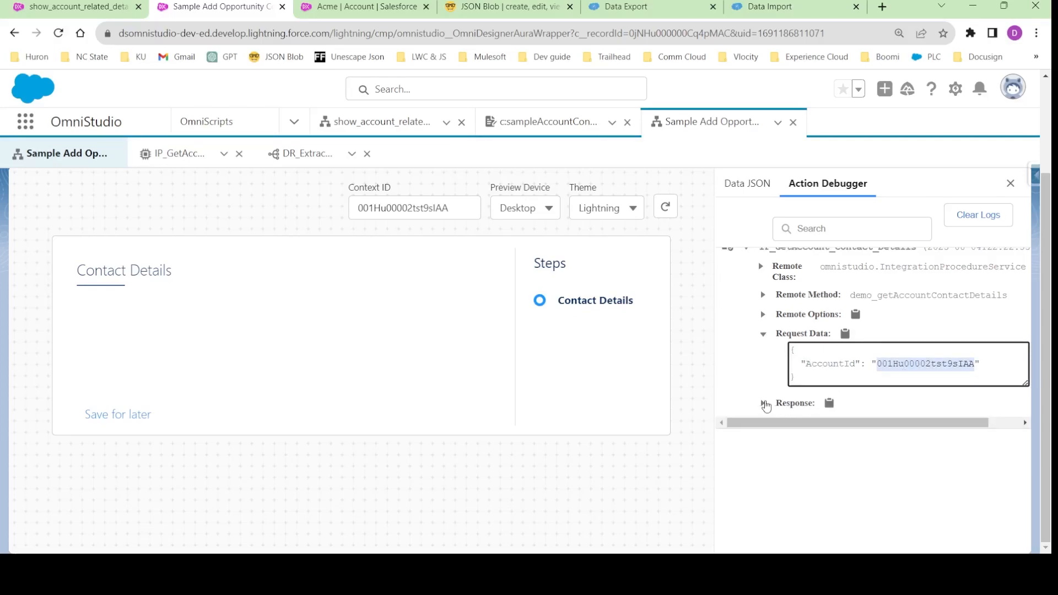
{"action": "left_click", "coordinate": [763, 403]}
{"action": "scroll", "coordinate": [832, 446], "scroll_direction": "down", "scroll_amount": 10}
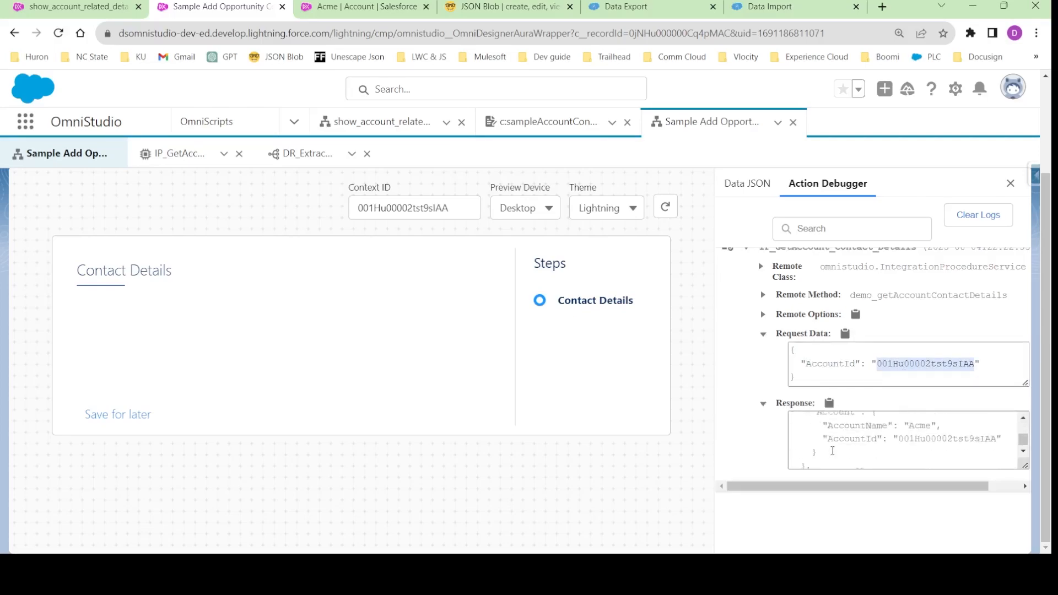
{"action": "scroll", "coordinate": [832, 452], "scroll_direction": "up", "scroll_amount": 10}
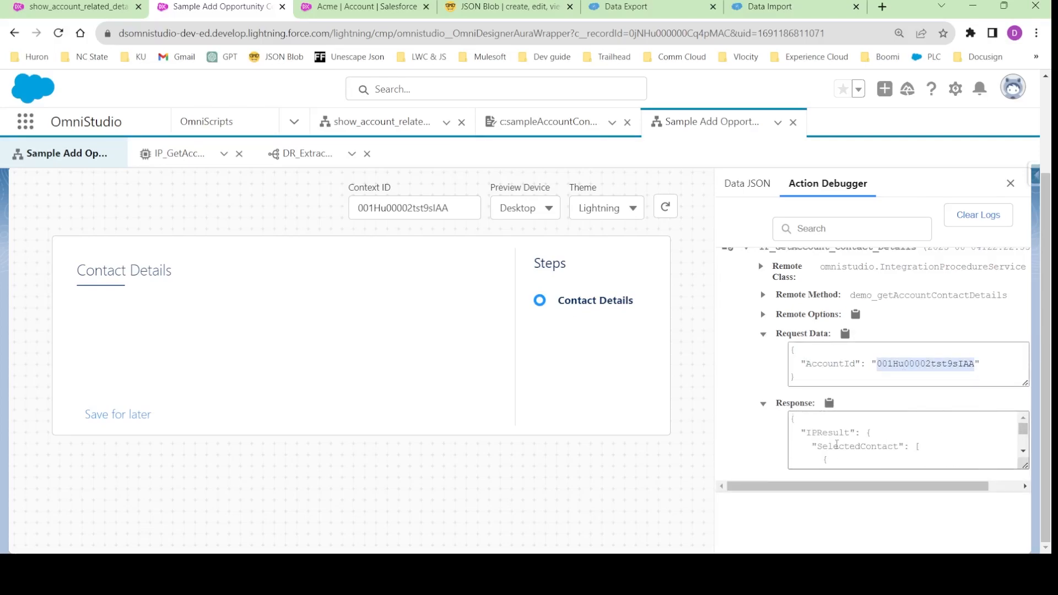
{"action": "double_click", "coordinate": [836, 445]}
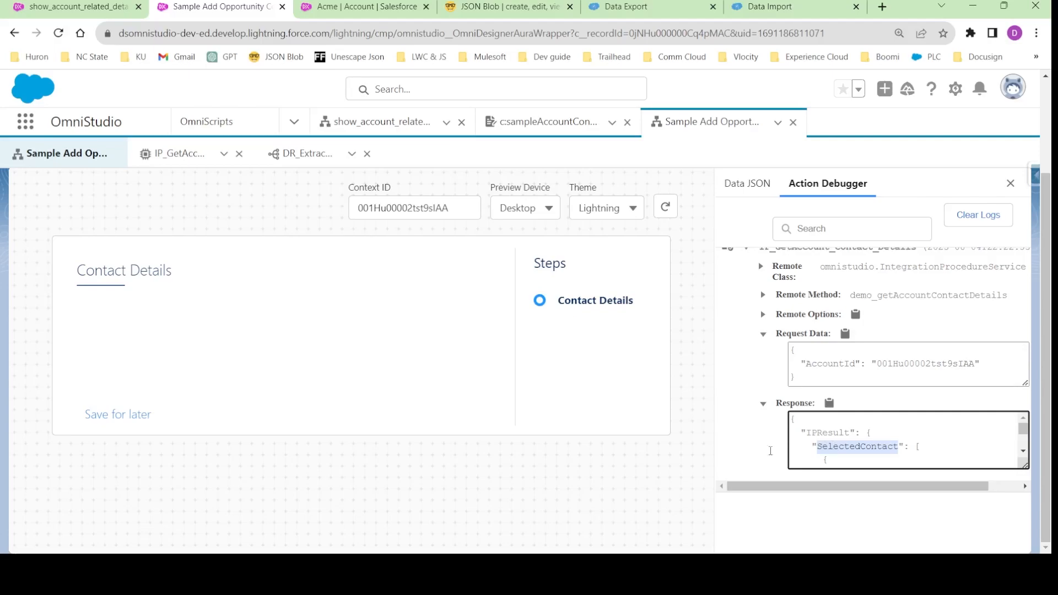
- Copy the debugger's Response JSON and paste it into the JSON Blob text editor in place of the old content
{"action": "scroll", "coordinate": [766, 363], "scroll_direction": "up", "scroll_amount": 2}
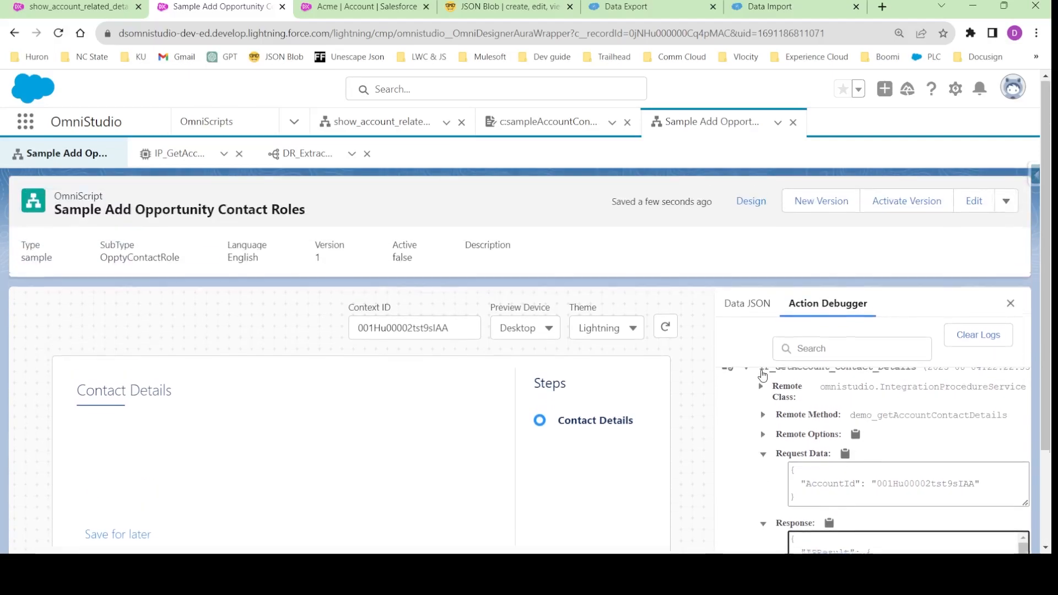
{"action": "scroll", "coordinate": [784, 467], "scroll_direction": "down", "scroll_amount": 2}
{"action": "scroll", "coordinate": [788, 465], "scroll_direction": "up", "scroll_amount": 2}
{"action": "scroll", "coordinate": [829, 463], "scroll_direction": "down", "scroll_amount": 1}
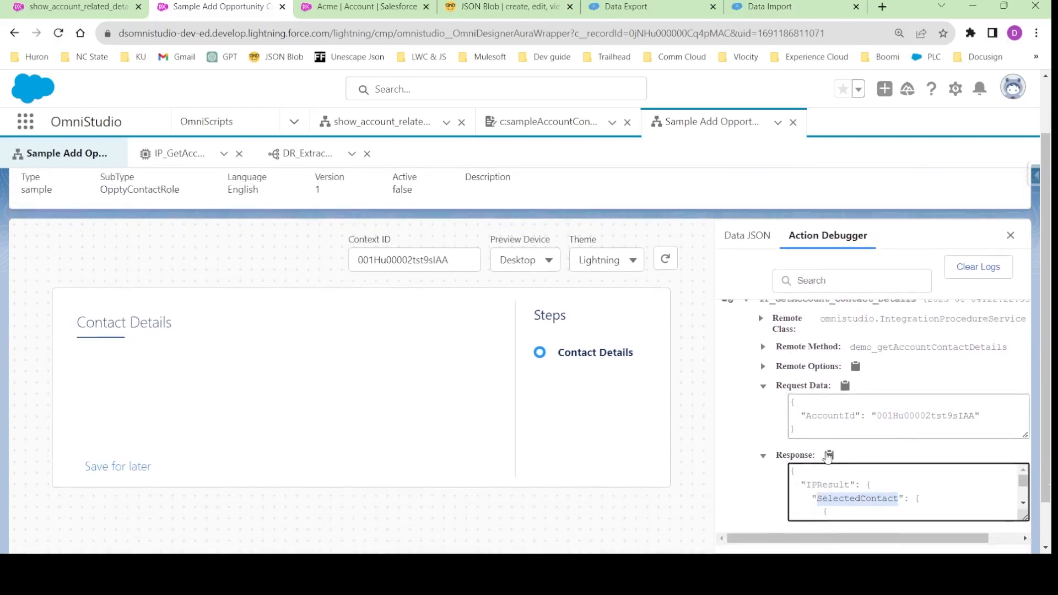
{"action": "left_click", "coordinate": [828, 455]}
{"action": "left_click_drag", "start_coordinate": [505, 11], "coordinate": [363, 7]}
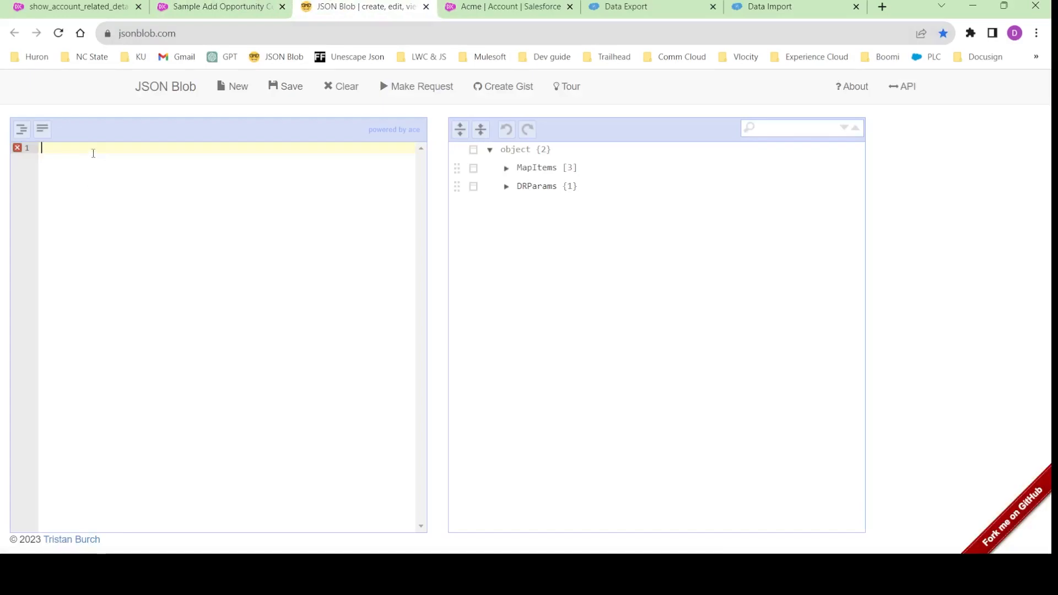
{"action": "key", "text": "ctrl+v"}
- Expand the IPResult and Account nodes in the JSON tree and examine AccountId and AccountName
{"action": "left_click", "coordinate": [506, 168]}
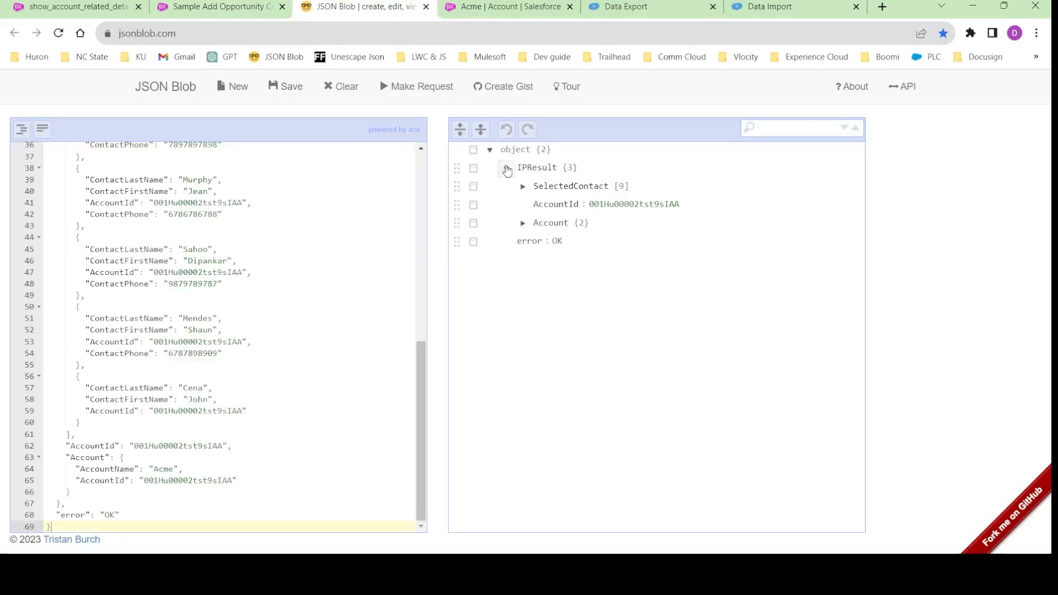
{"action": "double_click", "coordinate": [560, 203]}
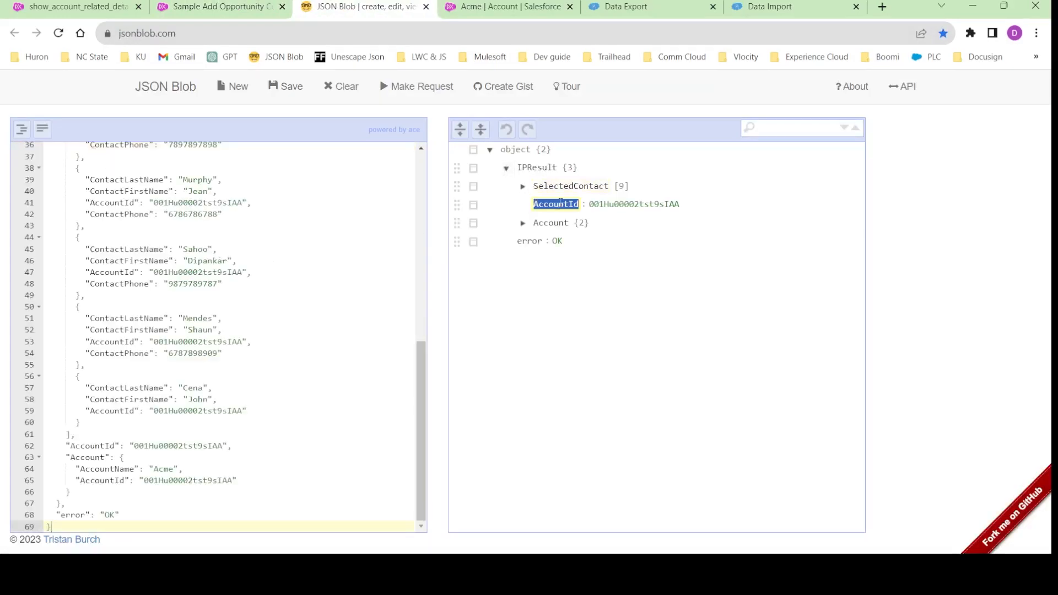
{"action": "left_click", "coordinate": [523, 223]}
{"action": "double_click", "coordinate": [557, 239]}
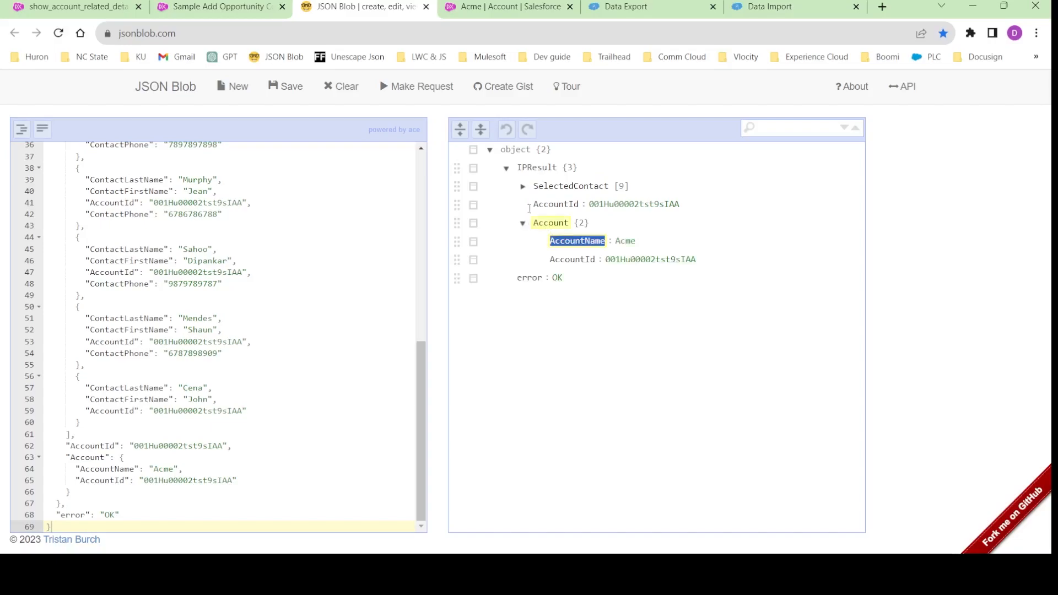
- Return to the Sample Add Opportunity Contact Roles design, expand Step1 and add a Text Block element inside it
{"action": "left_click", "coordinate": [215, 6]}
{"action": "scroll", "coordinate": [706, 317], "scroll_direction": "up", "scroll_amount": 2}
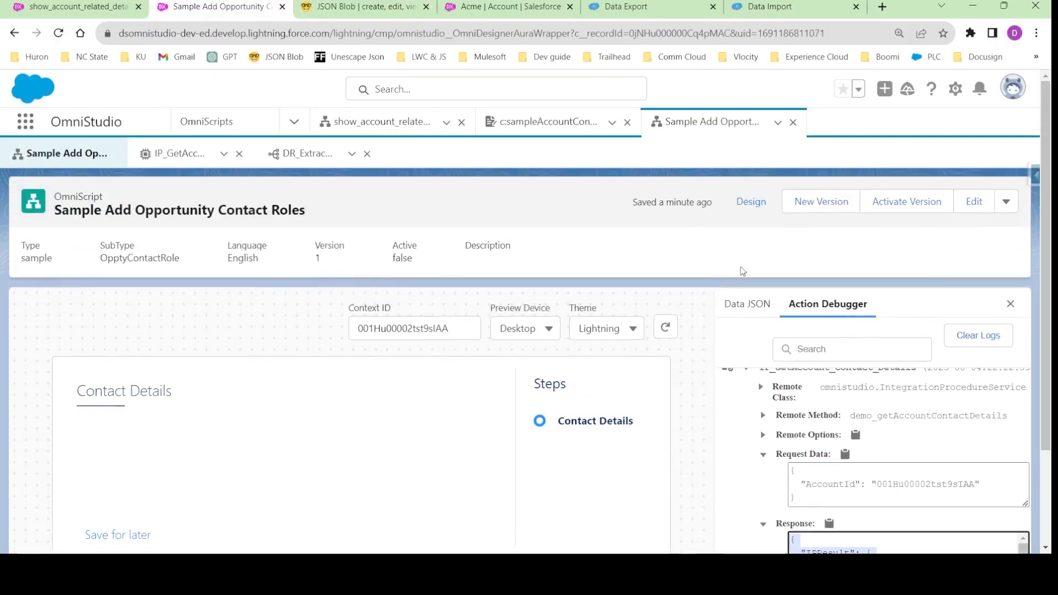
{"action": "left_click", "coordinate": [748, 212]}
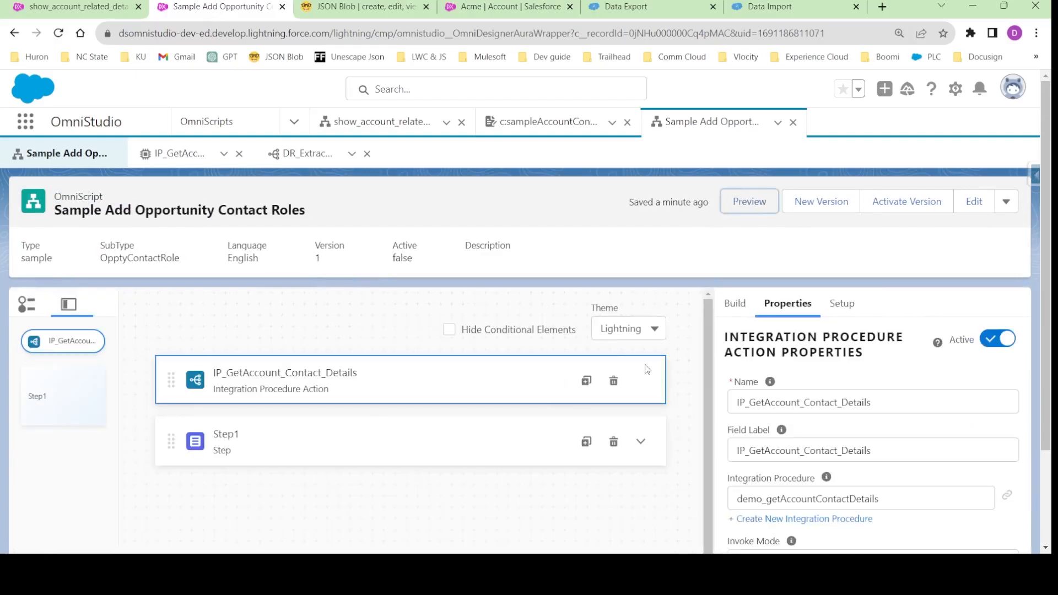
{"action": "left_click", "coordinate": [641, 444]}
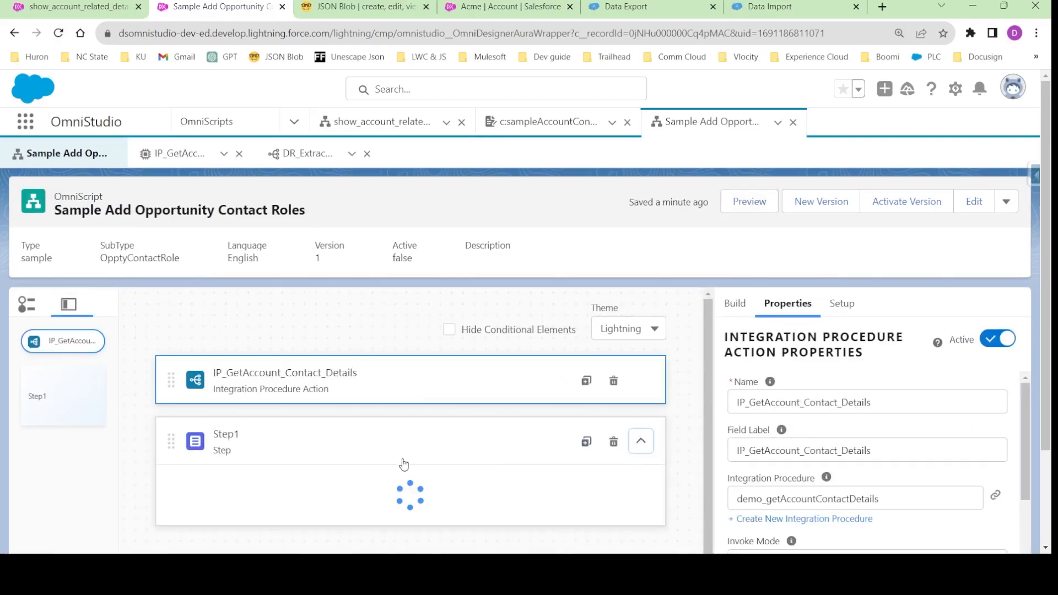
{"action": "scroll", "coordinate": [401, 466], "scroll_direction": "down", "scroll_amount": 2}
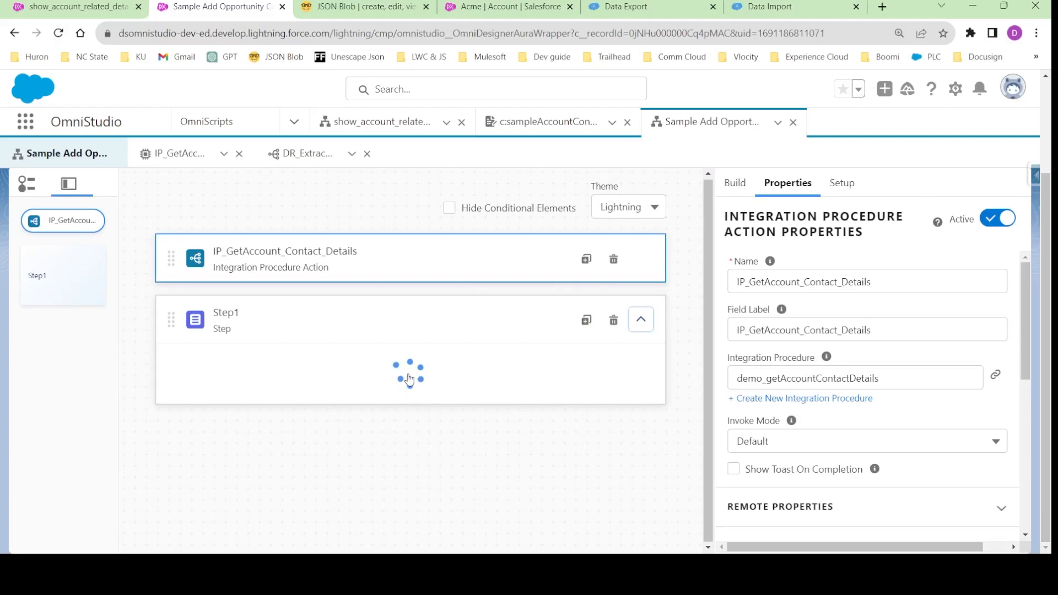
{"action": "left_click", "coordinate": [735, 185]}
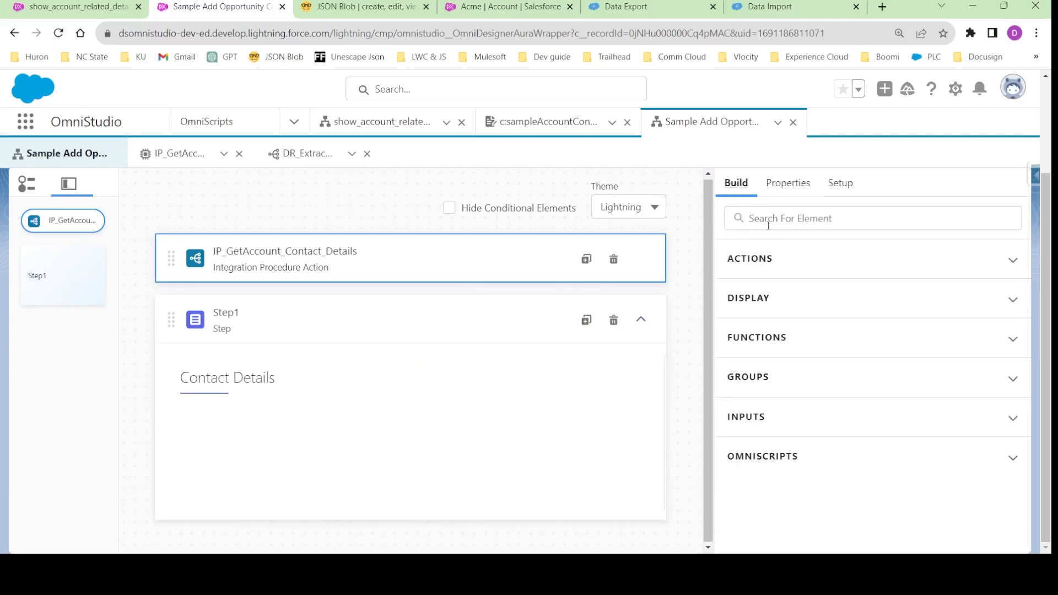
{"action": "left_click", "coordinate": [765, 295]}
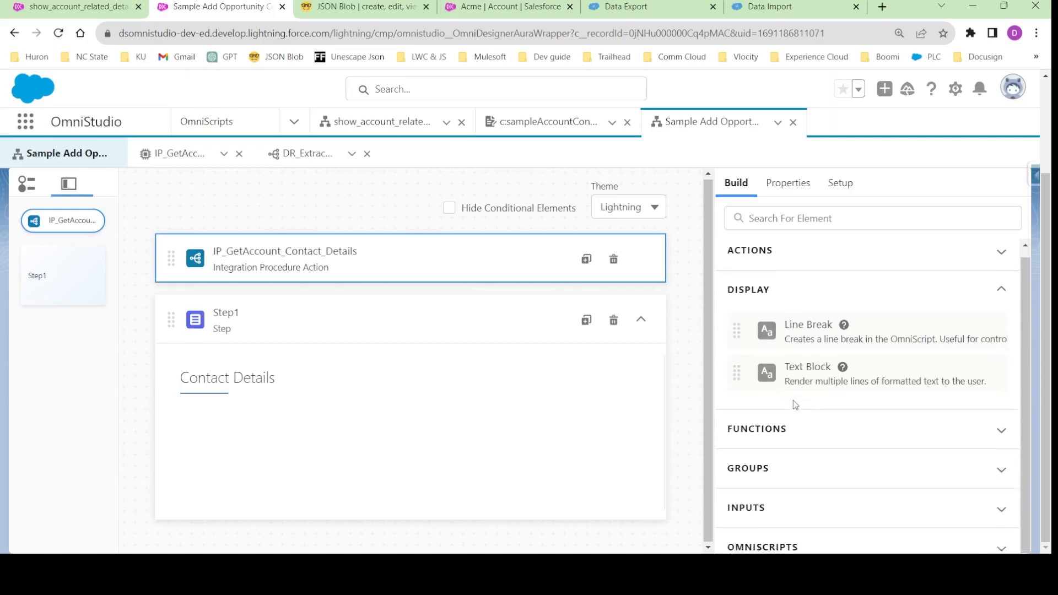
{"action": "left_click_drag", "start_coordinate": [793, 368], "coordinate": [435, 415]}
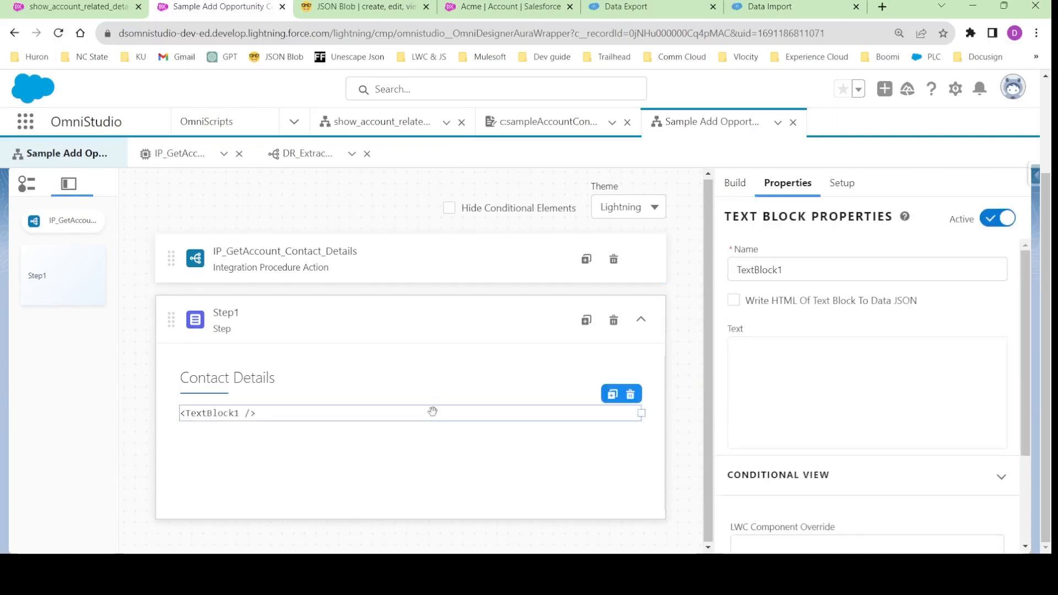
- Enter %Account:AccountName% as bold, centred text in TextBlock1's rich text editor
{"action": "left_click", "coordinate": [810, 378]}
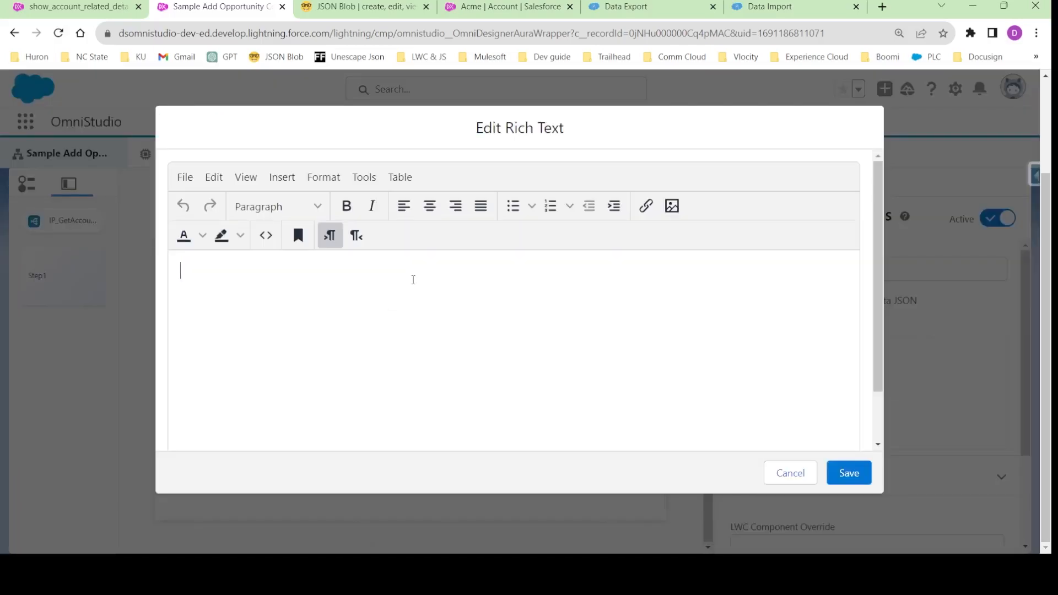
{"action": "left_click", "coordinate": [346, 206]}
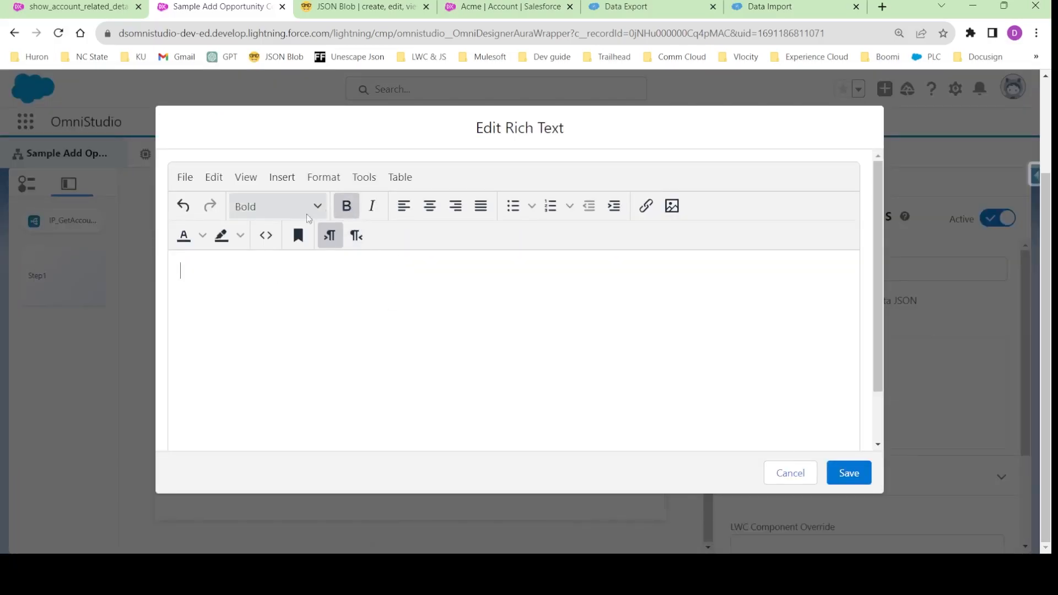
{"action": "left_click", "coordinate": [427, 213]}
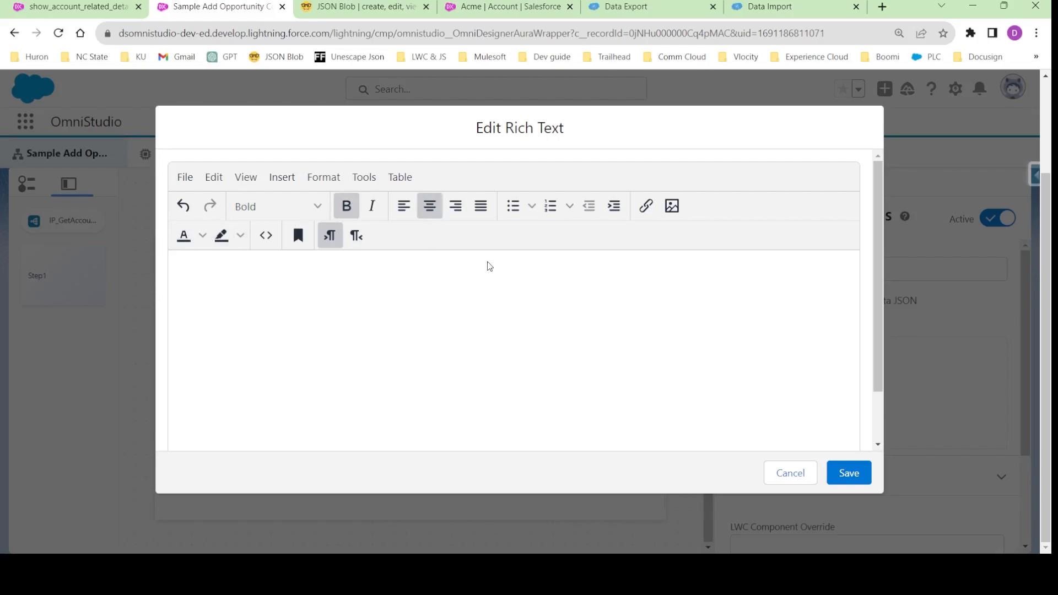
{"action": "type", "text": "%%"}
{"action": "type", "text": "Account"}
{"action": "type", "text": ":Account"}
{"action": "type", "text": "Name%"}
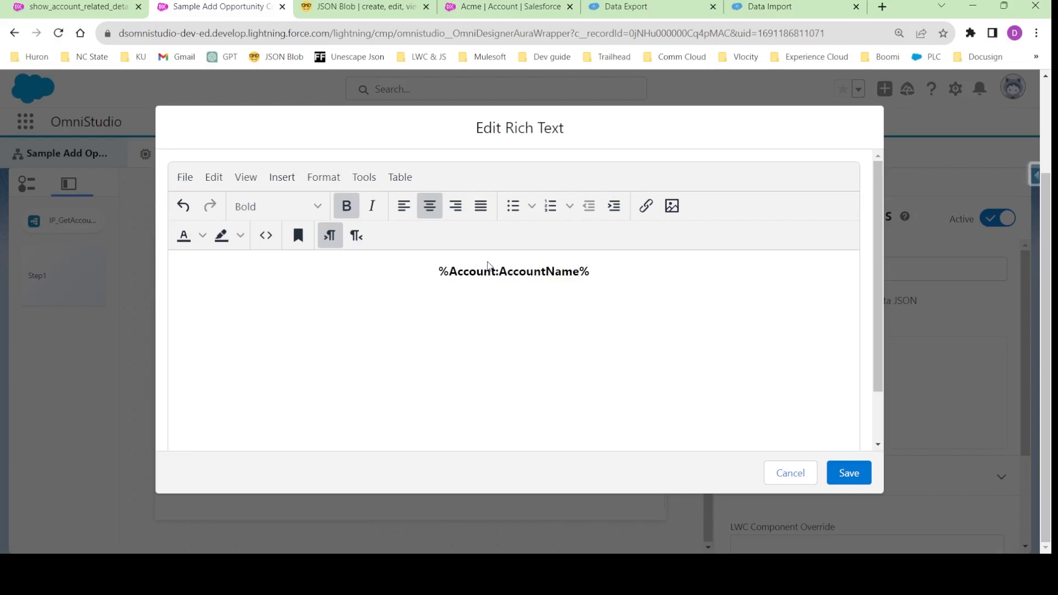
- Format the %Account:AccountName% text as Heading 1 and save the rich text
{"action": "left_click_drag", "start_coordinate": [442, 272], "coordinate": [616, 271]}
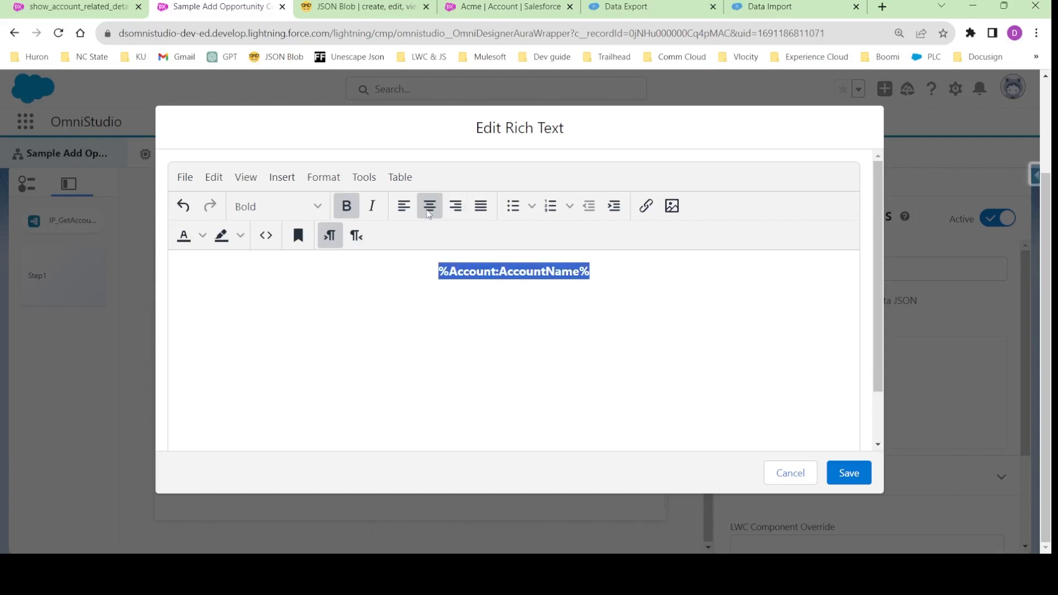
{"action": "left_click", "coordinate": [318, 208]}
{"action": "mouse_move", "coordinate": [295, 236]}
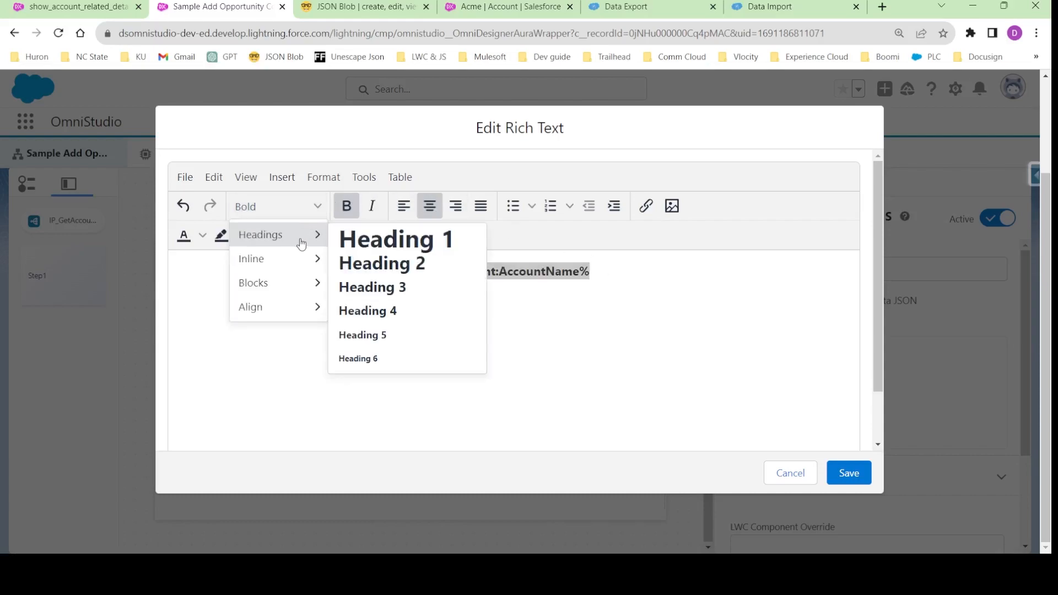
{"action": "left_click", "coordinate": [381, 243]}
{"action": "left_click", "coordinate": [457, 311]}
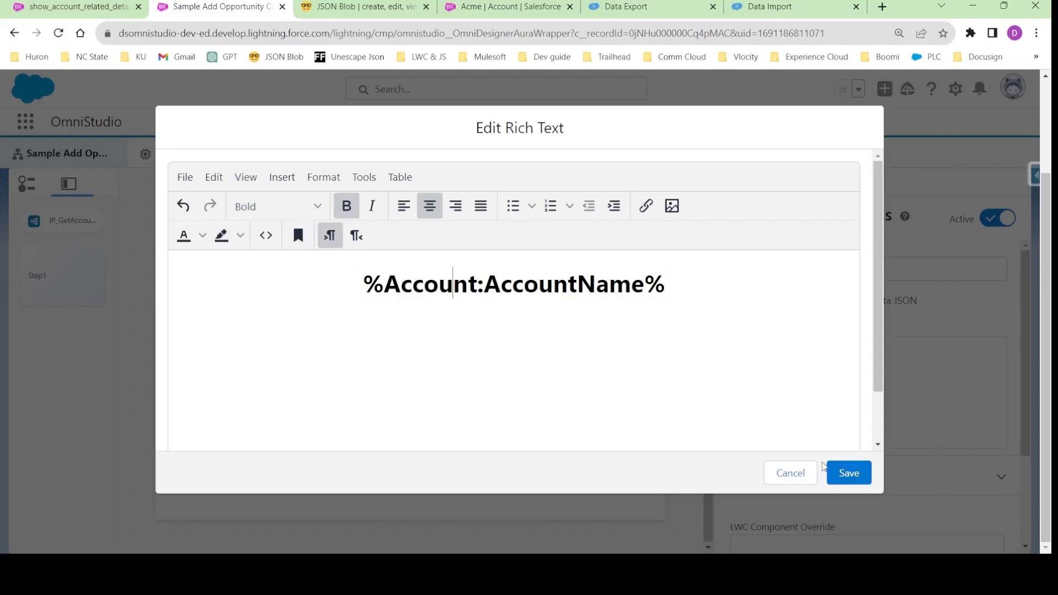
{"action": "left_click", "coordinate": [849, 472]}
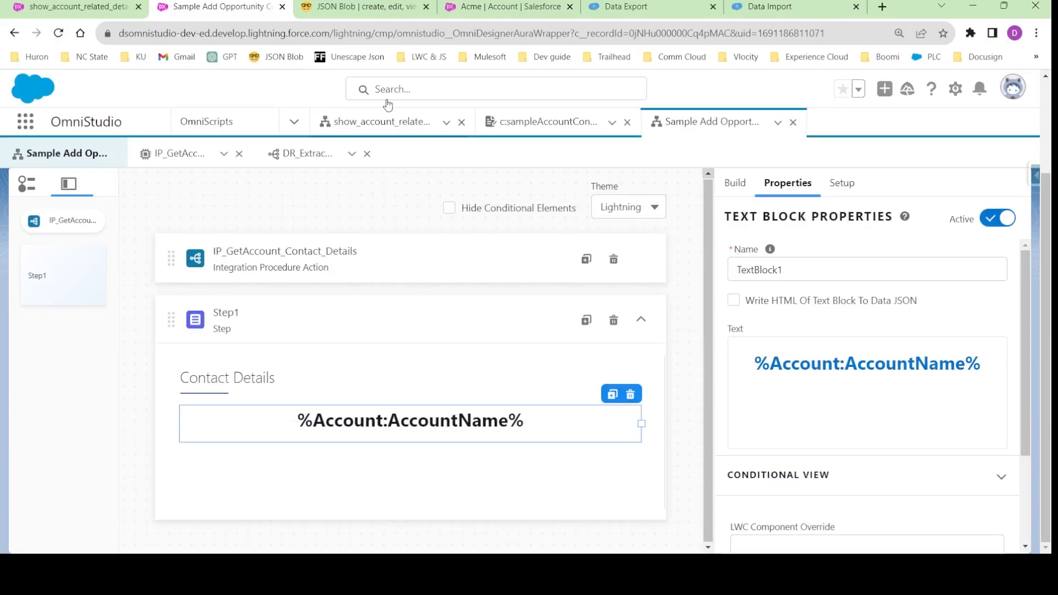
- Check the Account and AccountName node names in the JSON Blob response against the merge field
{"action": "left_click", "coordinate": [358, 7]}
{"action": "double_click", "coordinate": [550, 223]}
{"action": "double_click", "coordinate": [91, 458]}
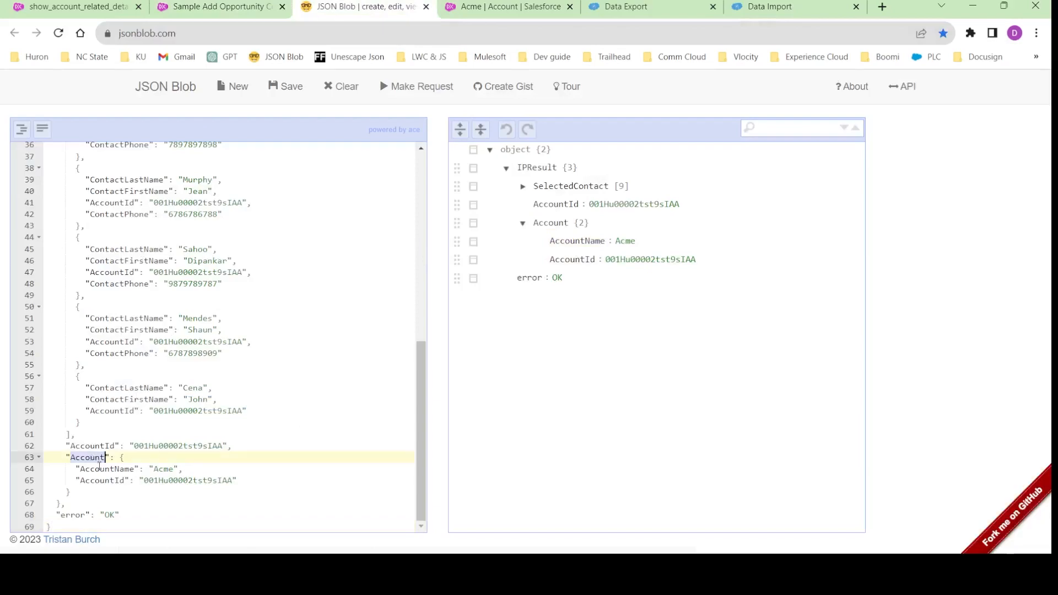
{"action": "double_click", "coordinate": [100, 469]}
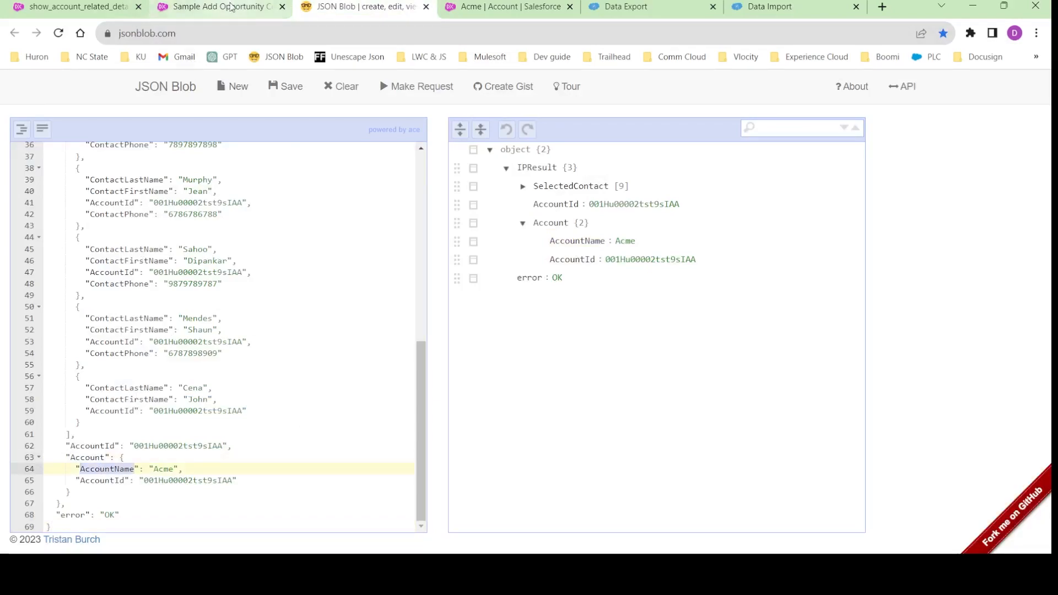
- Preview the Sample Add Opportunity Contact Roles OmniScript and check the account name heading in Contact Details
{"action": "left_click", "coordinate": [232, 8]}
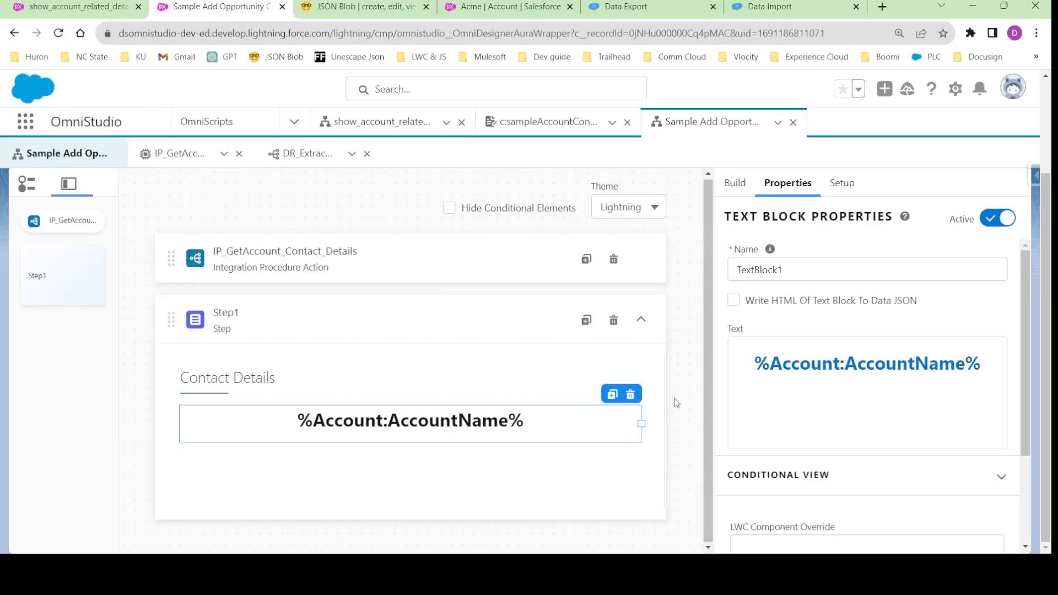
{"action": "scroll", "coordinate": [680, 395], "scroll_direction": "up", "scroll_amount": 3}
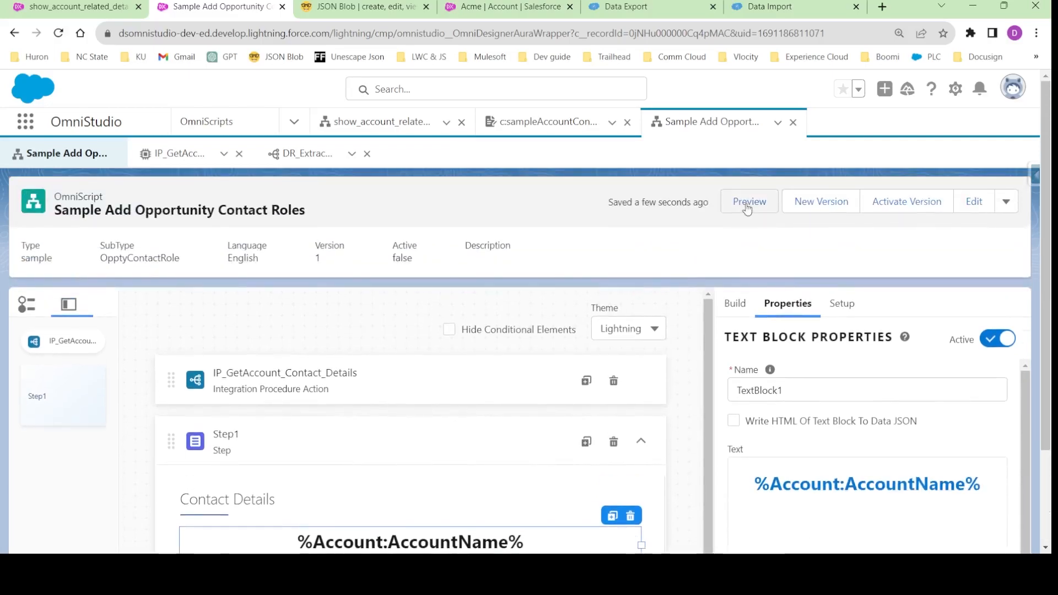
{"action": "left_click", "coordinate": [750, 201]}
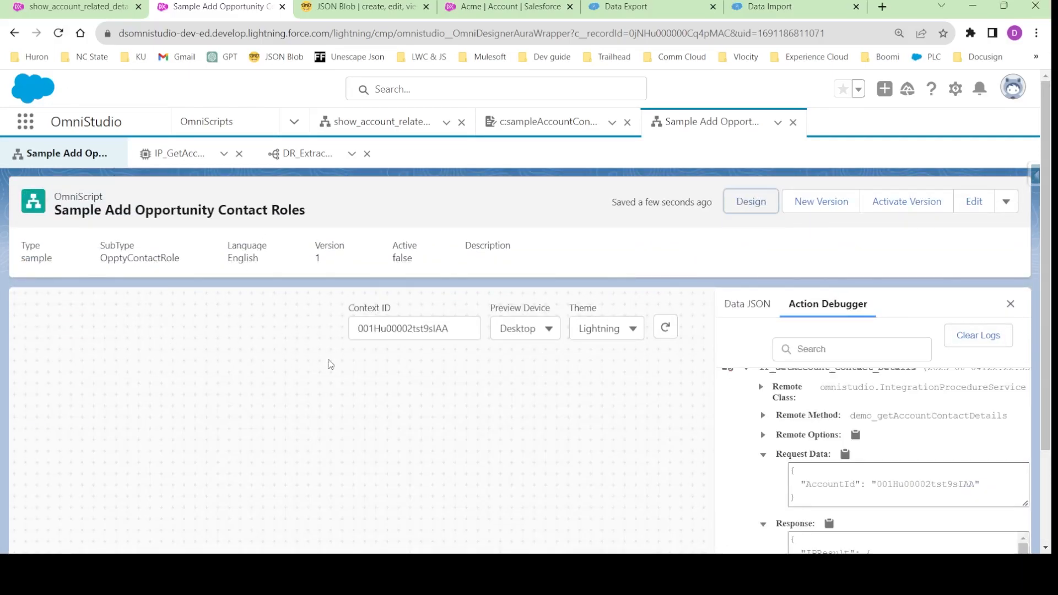
{"action": "scroll", "coordinate": [341, 369], "scroll_direction": "down", "scroll_amount": 2}
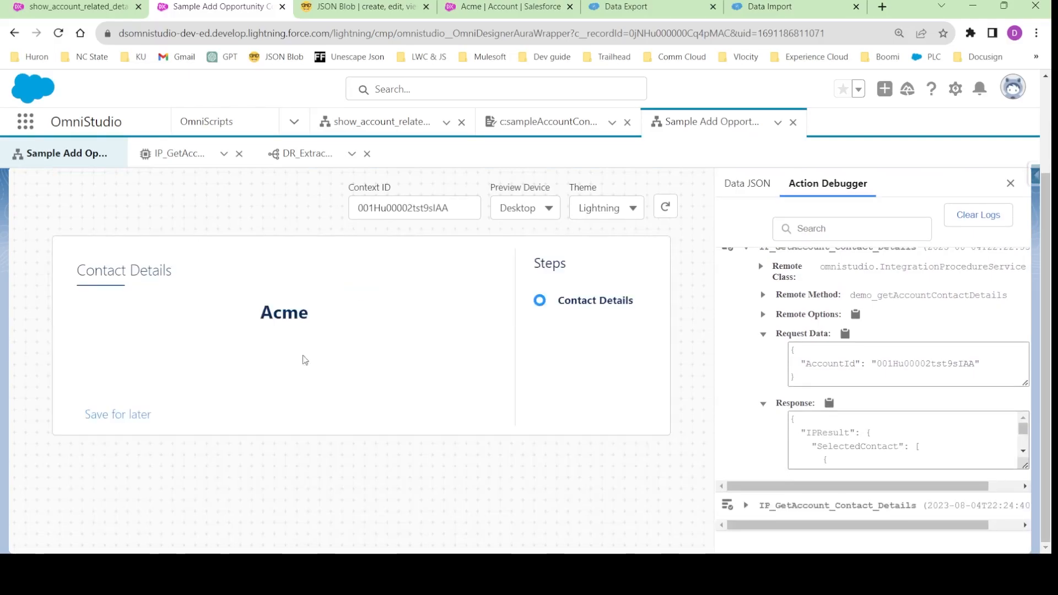
{"action": "left_click_drag", "start_coordinate": [263, 313], "coordinate": [311, 320]}
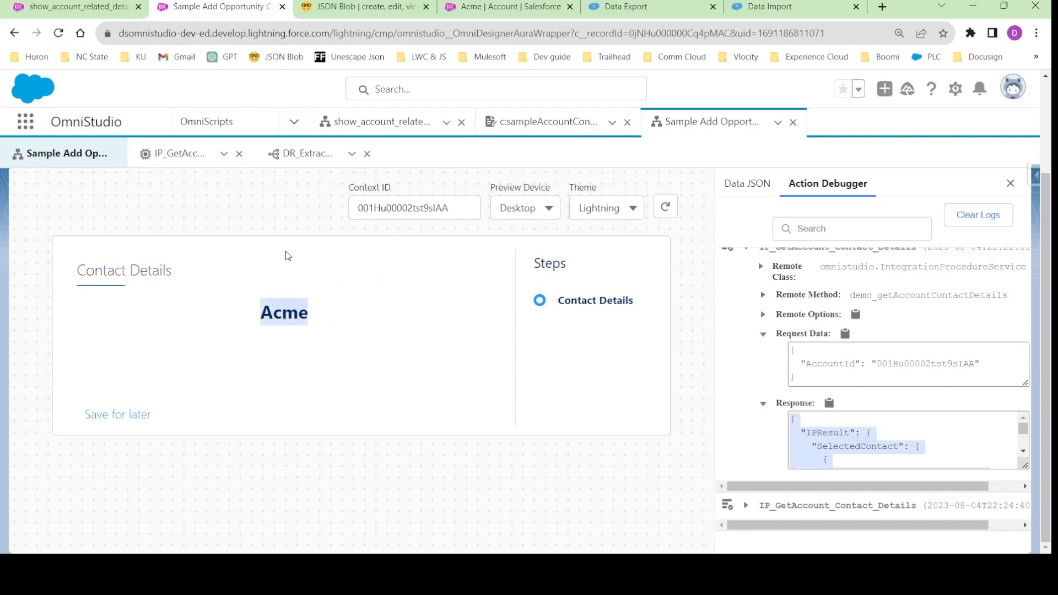
- Examine the Select Opportunity field and Selected Contacts cards in the finished sampleAccountContact form
{"action": "left_click", "coordinate": [543, 122]}
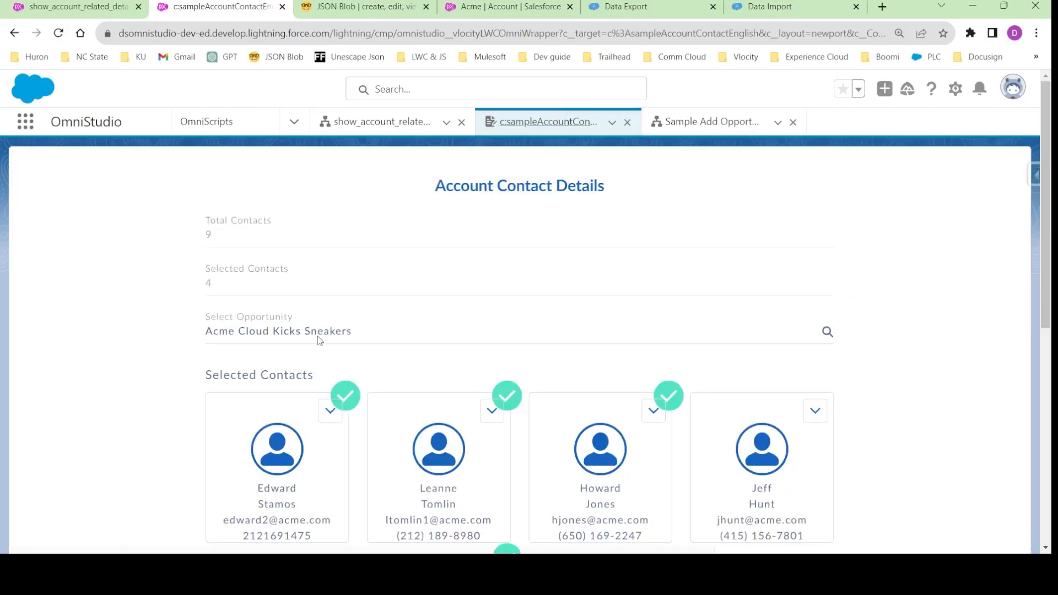
{"action": "scroll", "coordinate": [371, 342], "scroll_direction": "down", "scroll_amount": 2}
{"action": "scroll", "coordinate": [389, 284], "scroll_direction": "up", "scroll_amount": 1}
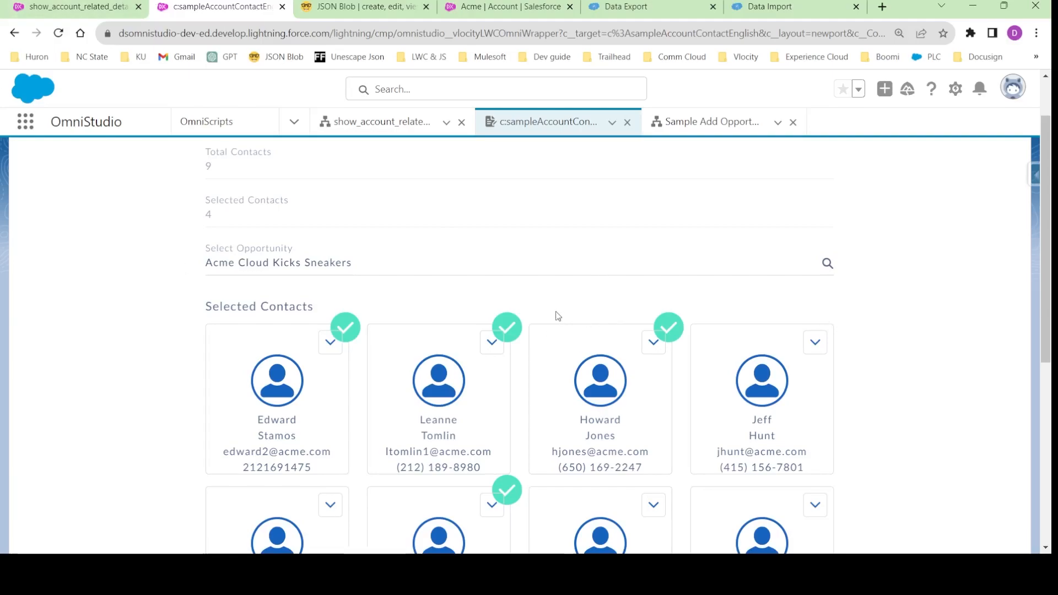
{"action": "scroll", "coordinate": [553, 325], "scroll_direction": "down", "scroll_amount": 6}
{"action": "scroll", "coordinate": [548, 335], "scroll_direction": "up", "scroll_amount": 7}
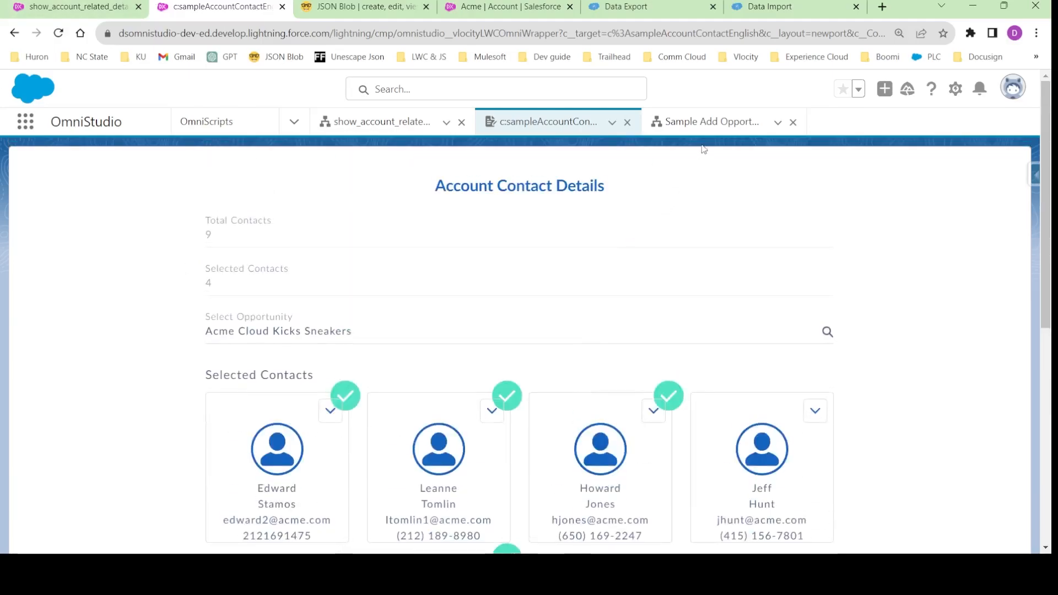
- Return to the Sample Add Opportunity Contact Roles preview and clear the action debugger logs
{"action": "left_click", "coordinate": [705, 122]}
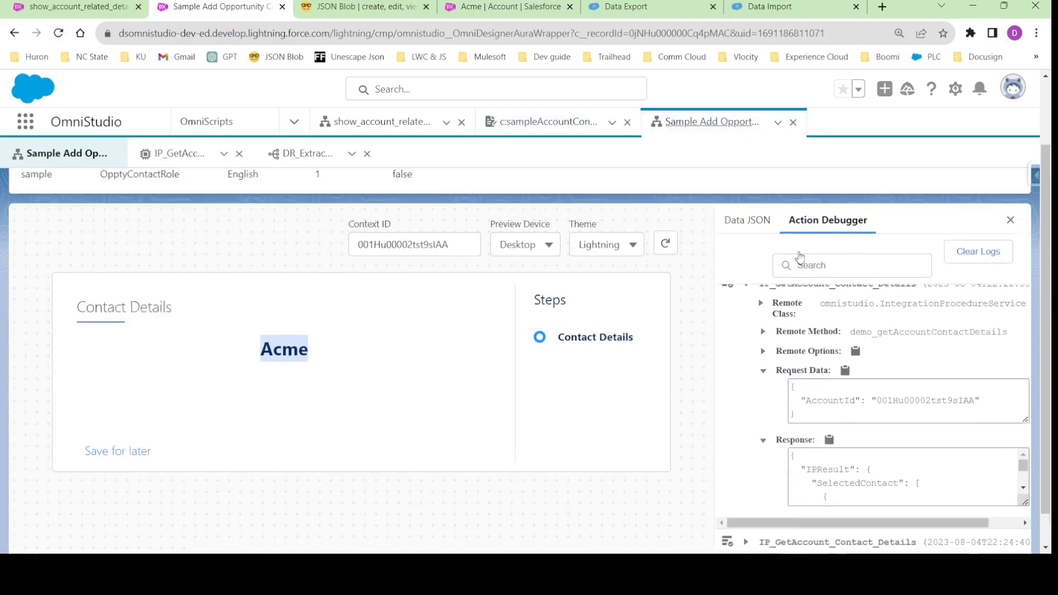
{"action": "scroll", "coordinate": [800, 255], "scroll_direction": "up", "scroll_amount": 2}
{"action": "left_click", "coordinate": [974, 333]}
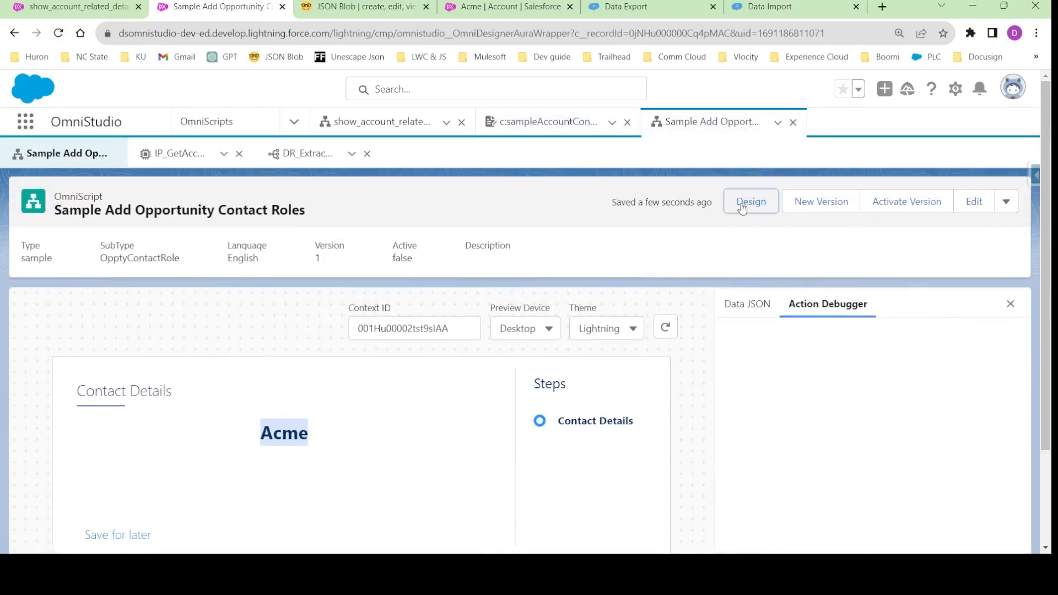
- Switch the OmniScript to design mode, find the Lookup element and place it under the text block in Step1
{"action": "left_click", "coordinate": [742, 205]}
{"action": "scroll", "coordinate": [373, 446], "scroll_direction": "down", "scroll_amount": 2}
{"action": "scroll", "coordinate": [373, 447], "scroll_direction": "down", "scroll_amount": 1}
{"action": "left_click", "coordinate": [733, 183]}
{"action": "left_click", "coordinate": [769, 219]}
{"action": "type", "text": "lok"}
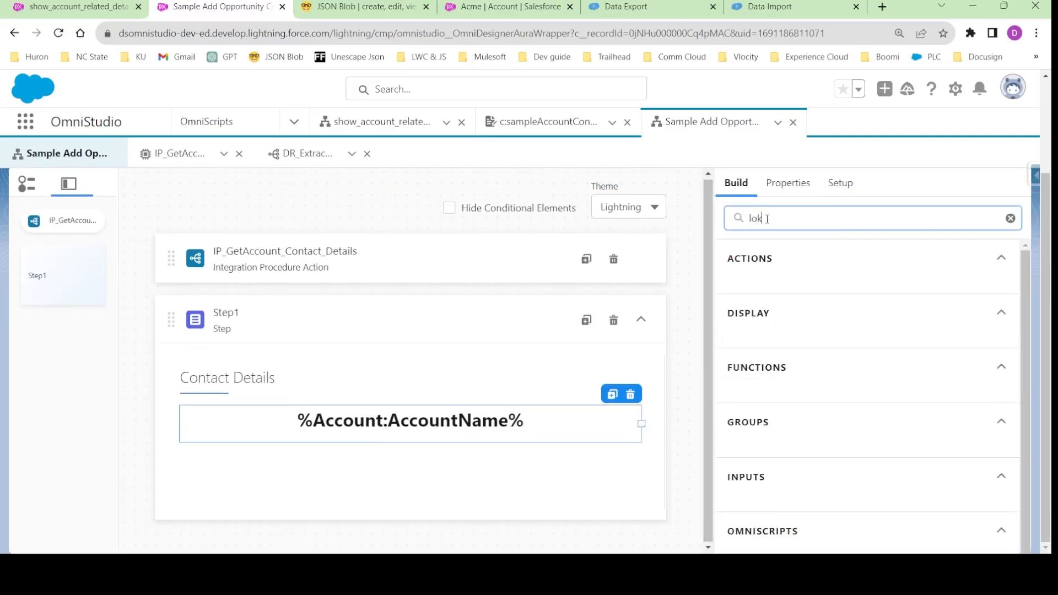
{"action": "key", "text": "BackSpace"}
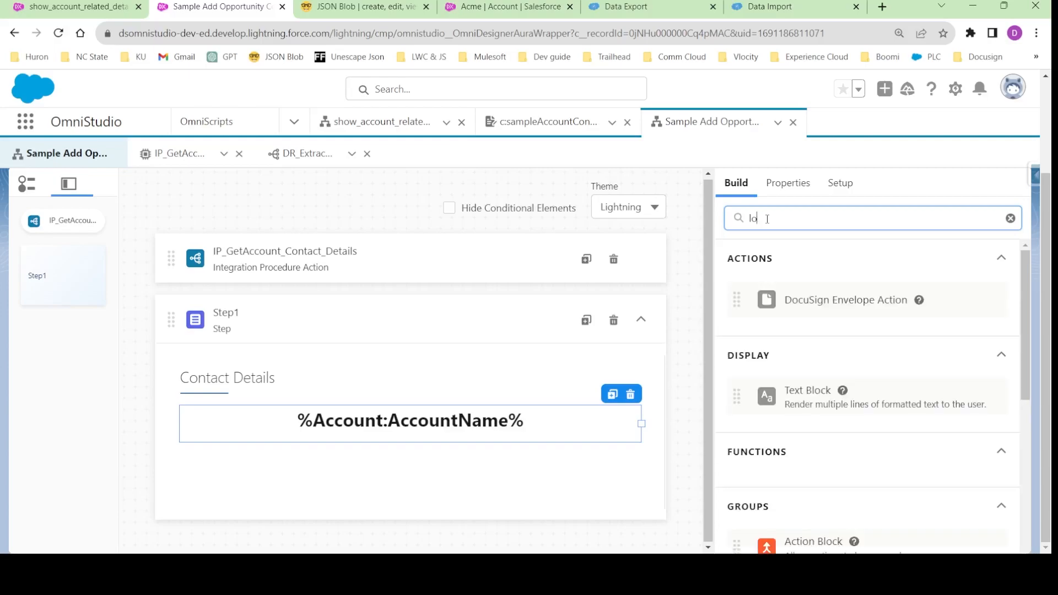
{"action": "type", "text": "o"}
{"action": "left_click_drag", "start_coordinate": [877, 526], "coordinate": [516, 475]}
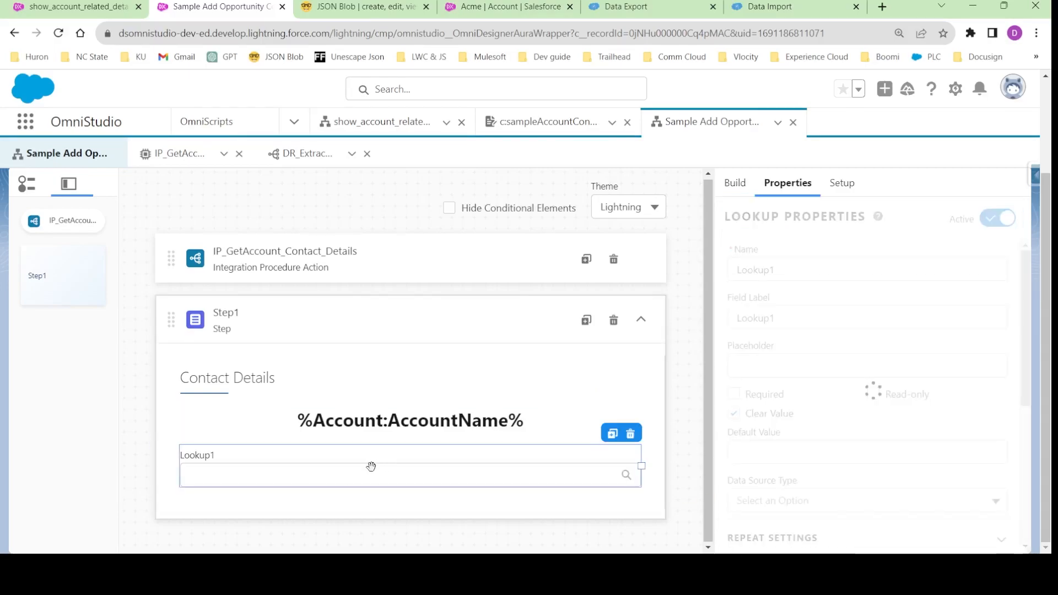
- Review the lookup's Name and Field Label, and compare them with the Select Opportunity field in the finished form
{"action": "double_click", "coordinate": [753, 260]}
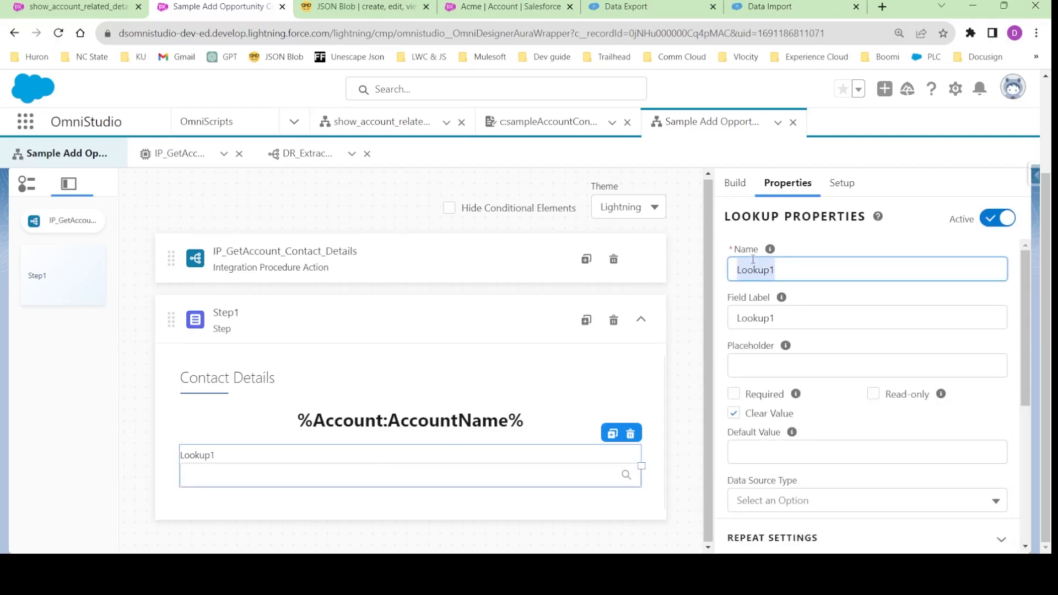
{"action": "double_click", "coordinate": [754, 324]}
{"action": "left_click", "coordinate": [548, 122]}
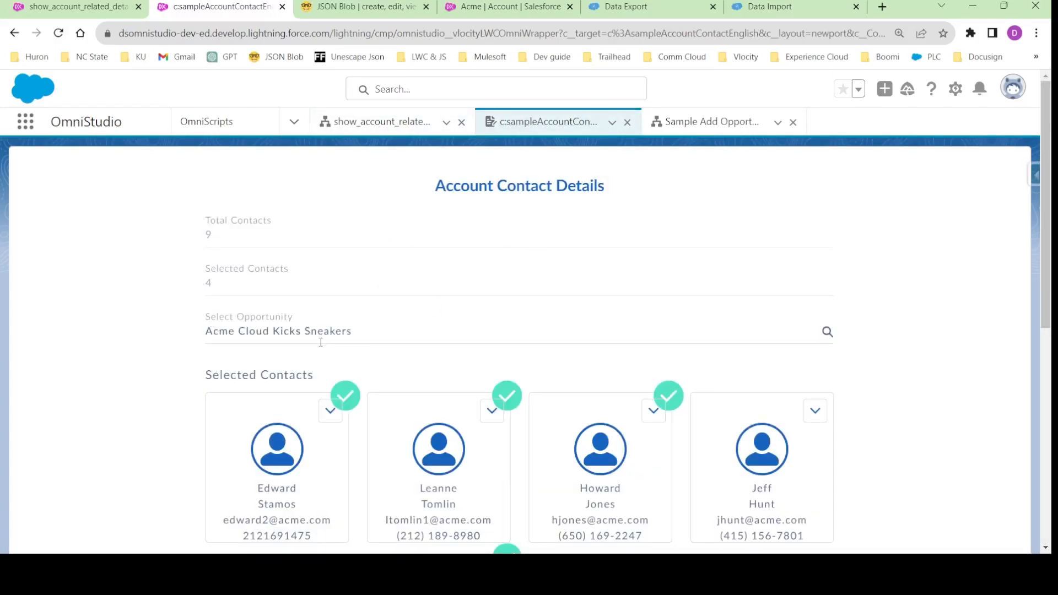
{"action": "left_click", "coordinate": [711, 122]}
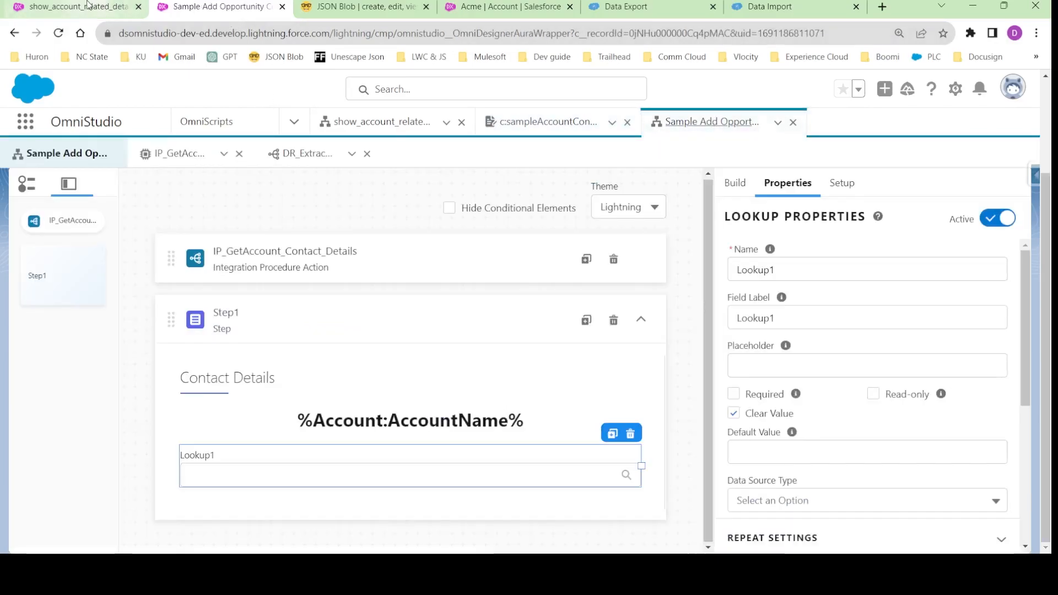
- Review the Acme account's opportunities and the Acme Cloud Kicks Sneakers record, and close the show_account_related_details browser tab
{"action": "left_click", "coordinate": [498, 6]}
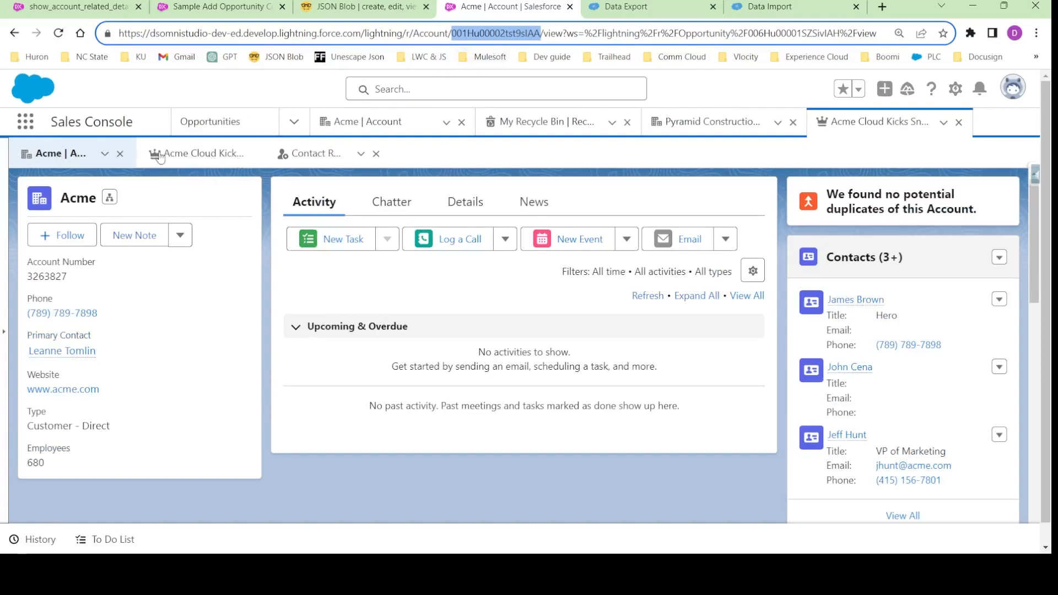
{"action": "left_click", "coordinate": [204, 157]}
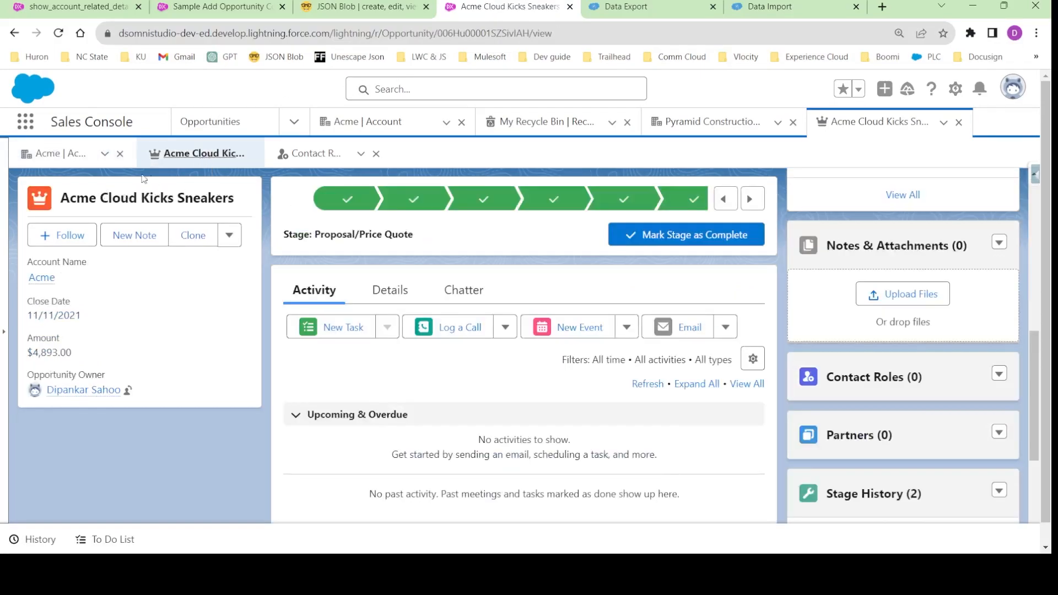
{"action": "left_click", "coordinate": [89, 156]}
{"action": "scroll", "coordinate": [869, 259], "scroll_direction": "down", "scroll_amount": 5}
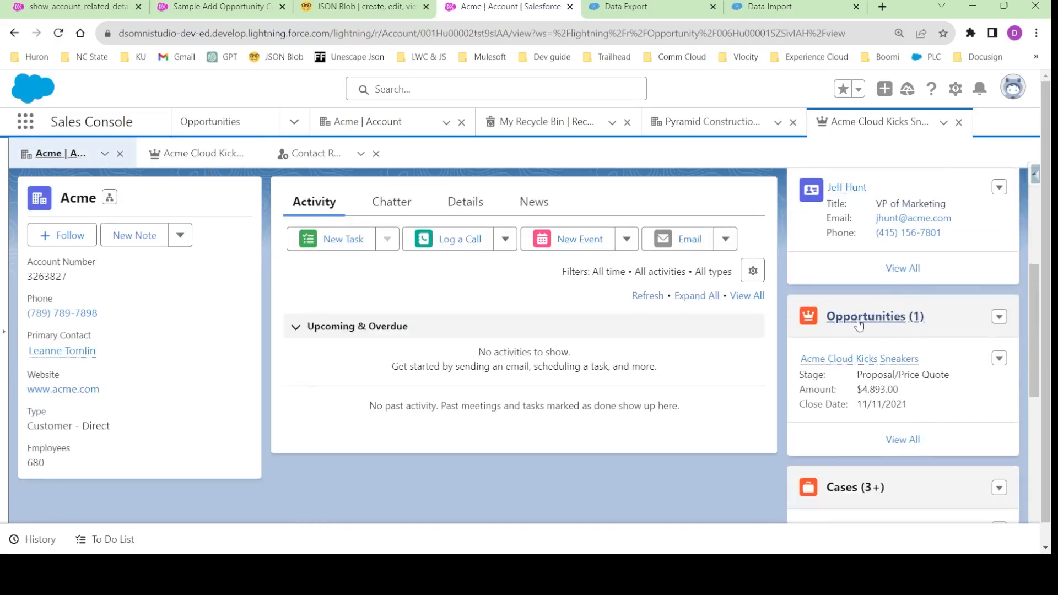
{"action": "left_click", "coordinate": [198, 154]}
{"action": "left_click", "coordinate": [70, 156]}
{"action": "left_click", "coordinate": [57, 4]}
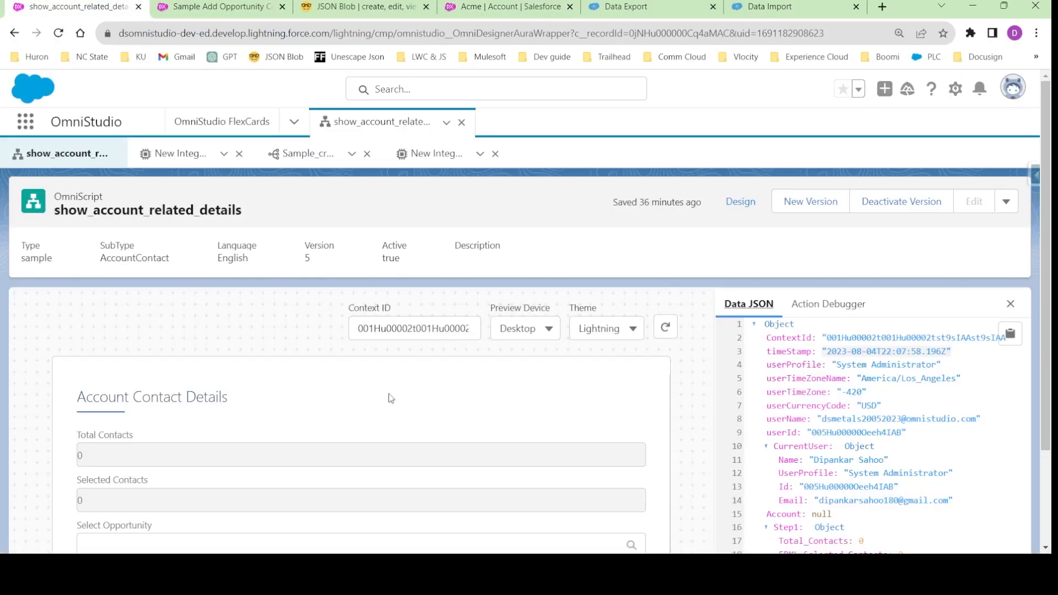
{"action": "left_click", "coordinate": [139, 7]}
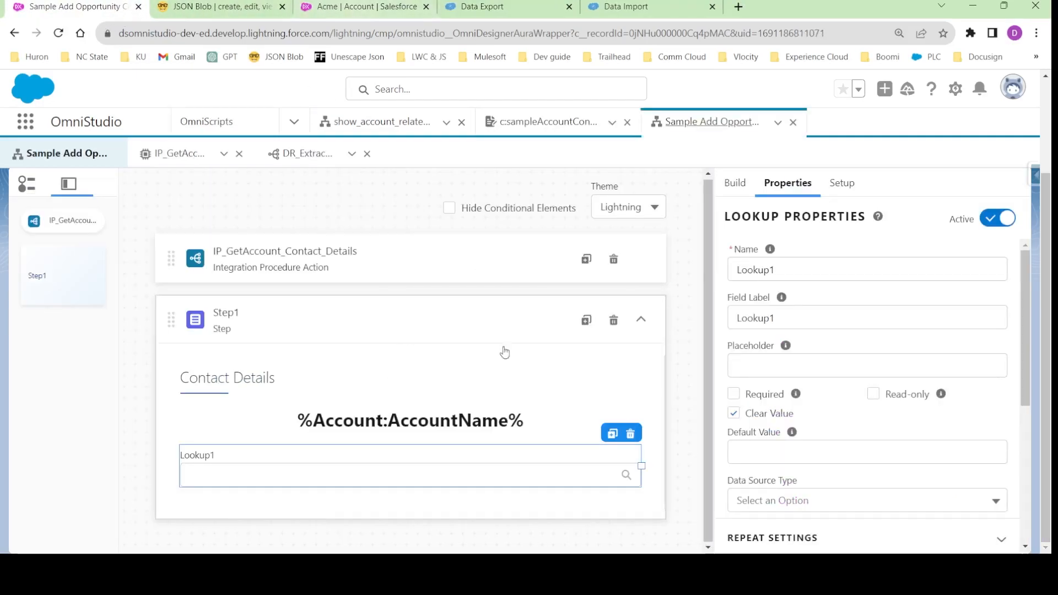
- Rename the lookup in Step1 to SelectOppty and set its Field Label to Select Opportunity
{"action": "double_click", "coordinate": [750, 269]}
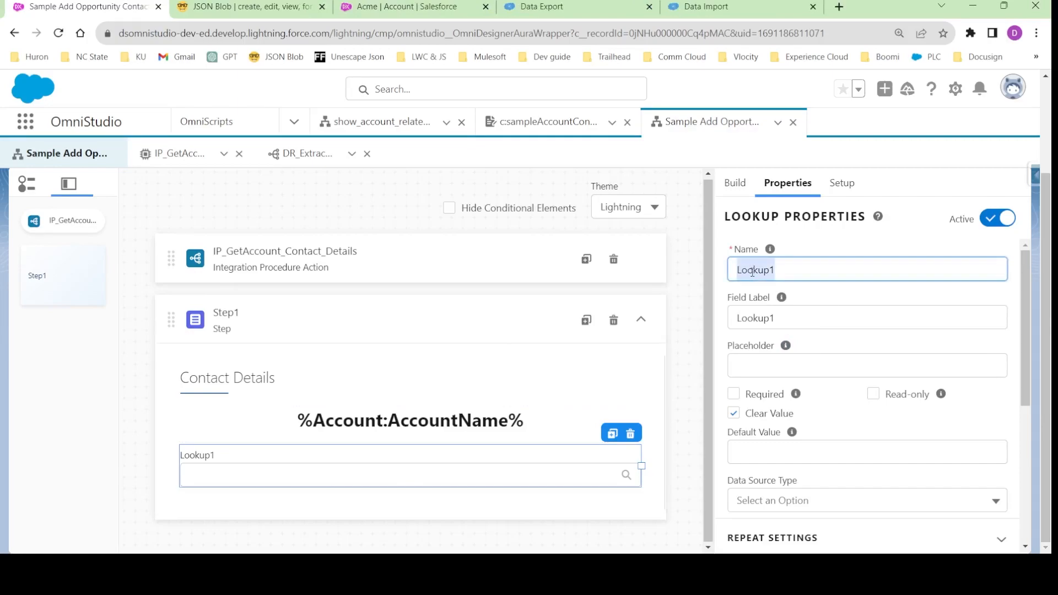
{"action": "key", "text": "BackSpace"}
{"action": "type", "text": "Se"}
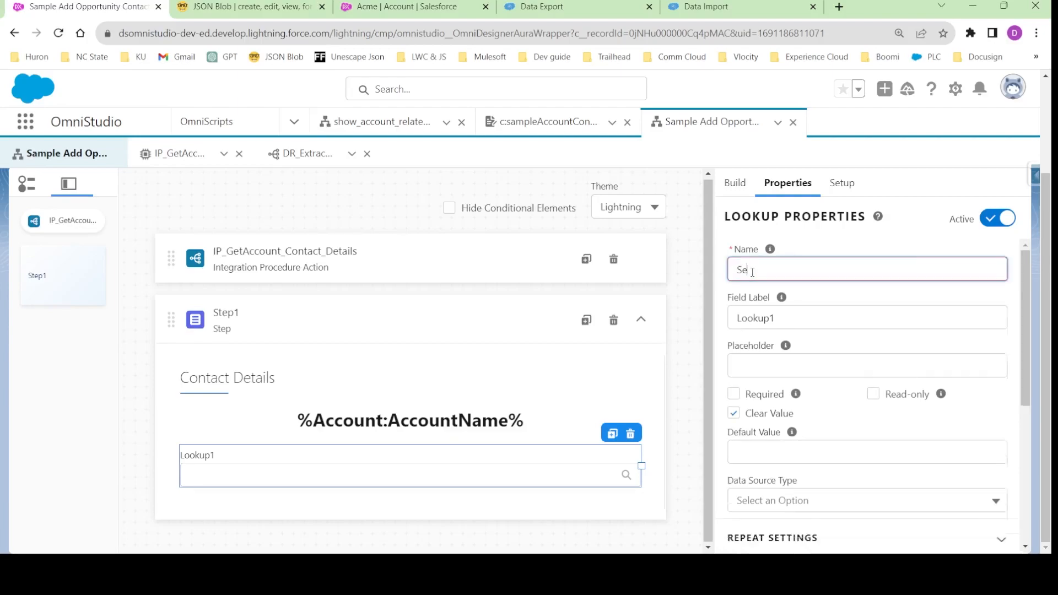
{"action": "type", "text": "lectOppty"}
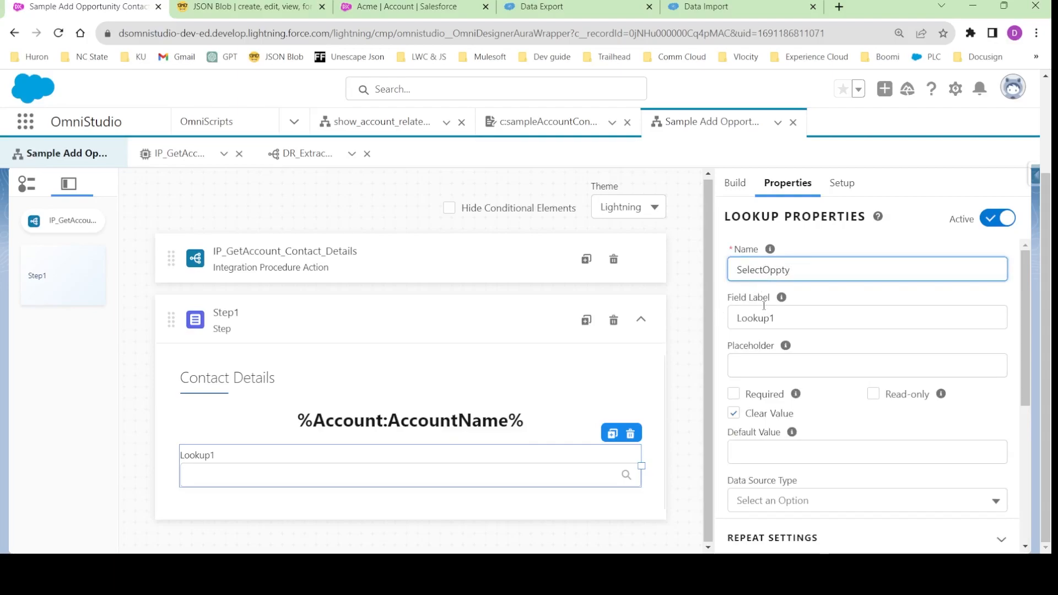
{"action": "double_click", "coordinate": [758, 322]}
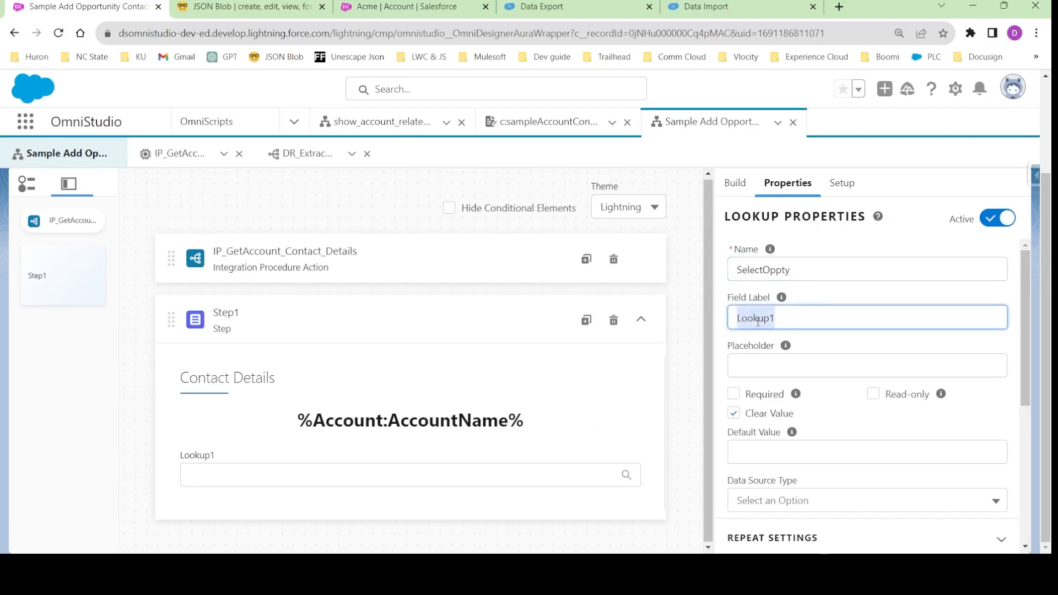
{"action": "type", "text": "Select Opportunity"}
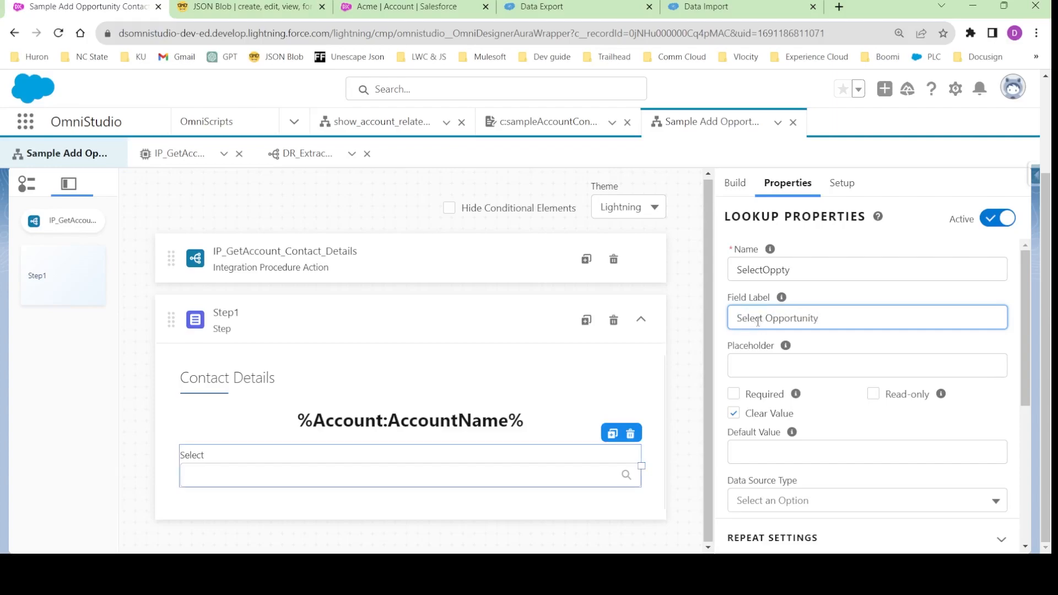
{"action": "left_click", "coordinate": [825, 343]}
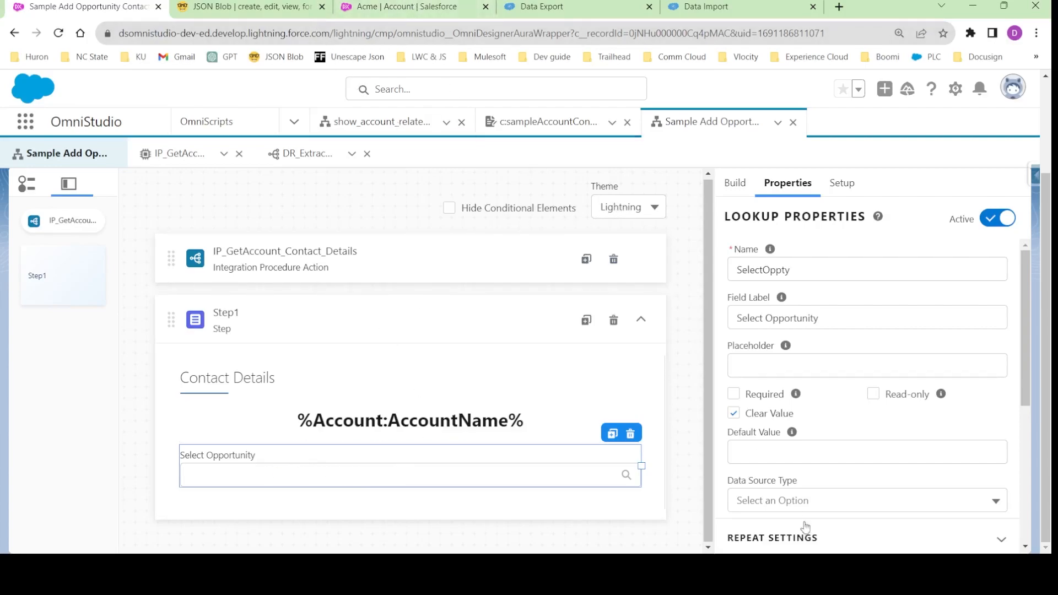
- Set the Select Opportunity lookup's Data Source Type to SObject
{"action": "scroll", "coordinate": [804, 424], "scroll_direction": "down", "scroll_amount": 5}
{"action": "scroll", "coordinate": [772, 284], "scroll_direction": "up", "scroll_amount": 5}
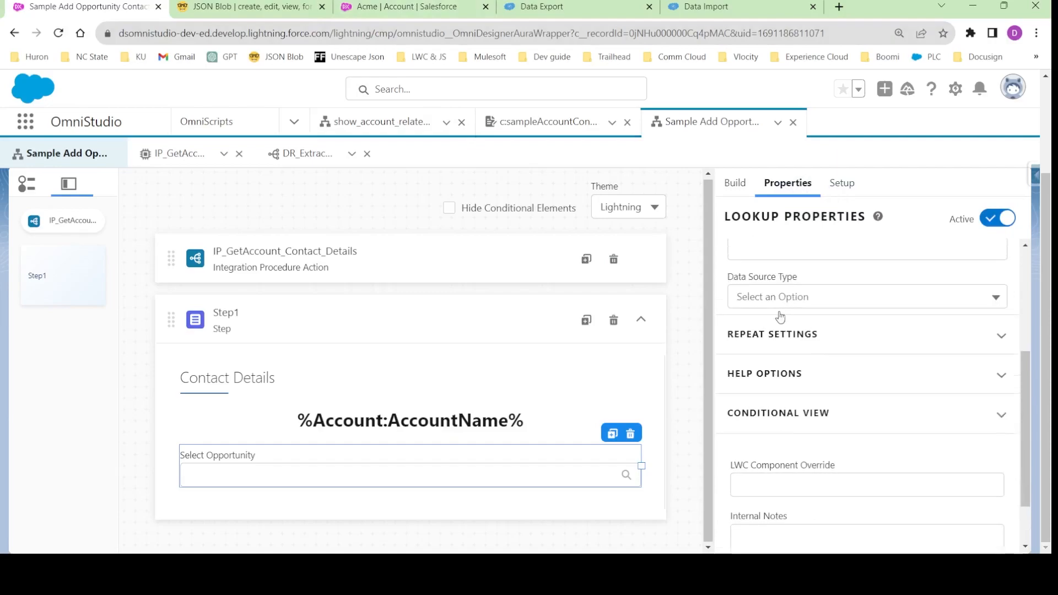
{"action": "scroll", "coordinate": [778, 367], "scroll_direction": "down", "scroll_amount": 3}
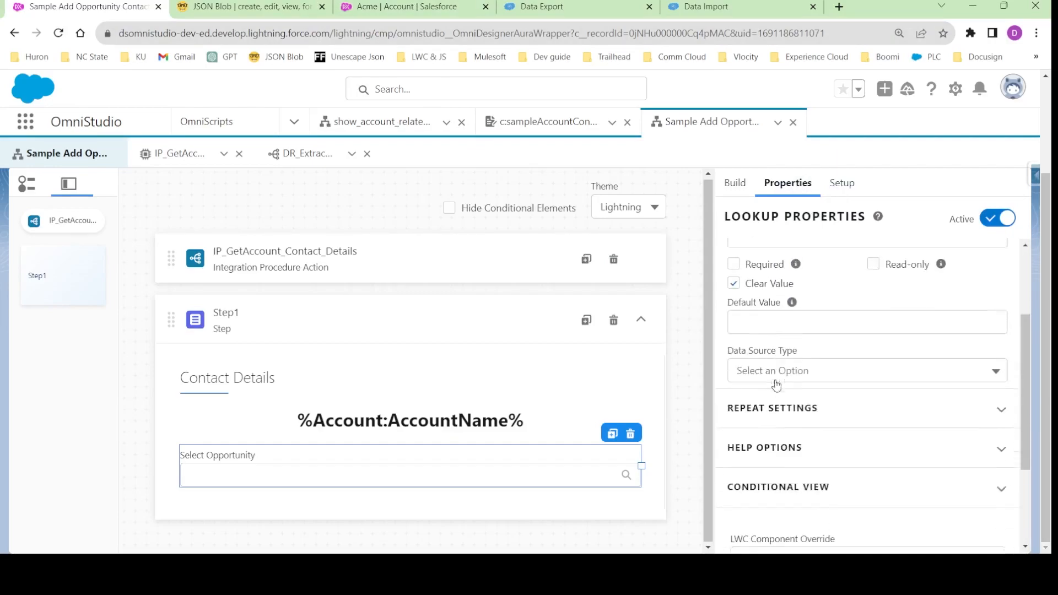
{"action": "left_click", "coordinate": [788, 364]}
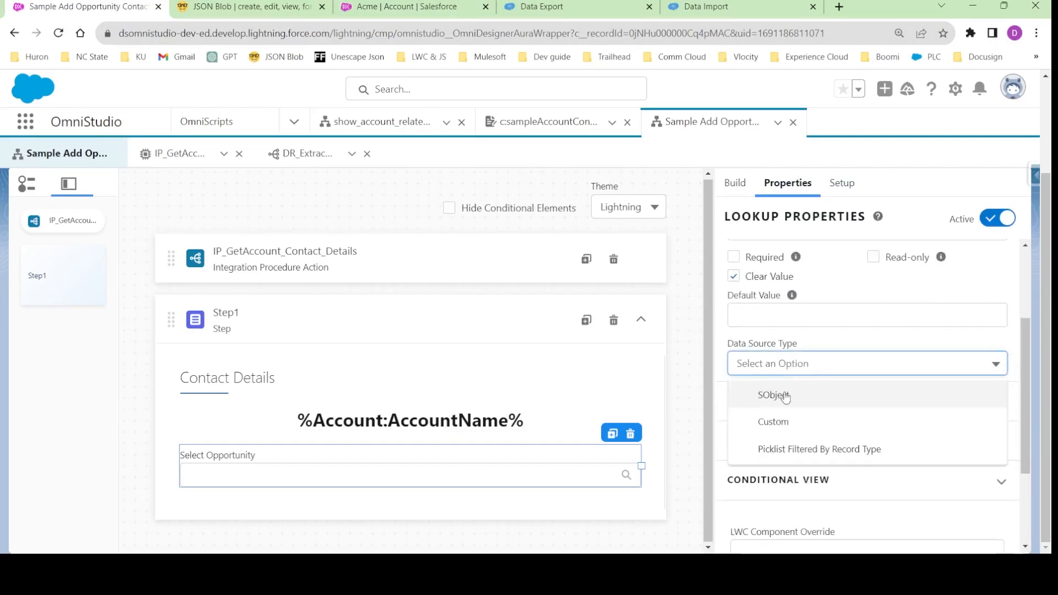
{"action": "left_click", "coordinate": [785, 397]}
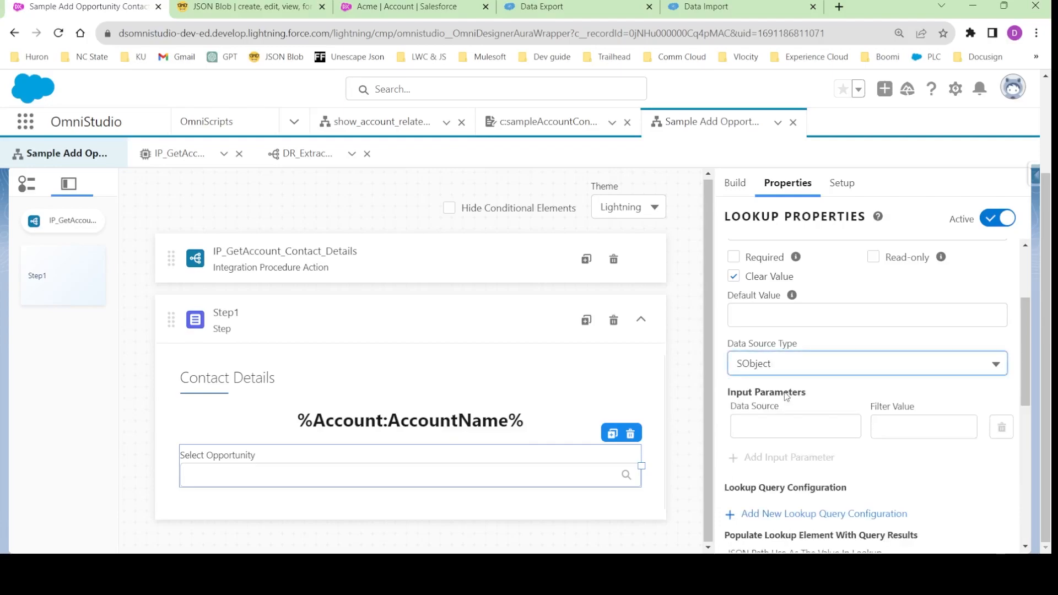
- Copy the AccountId key name from the response in JSON Blob and use it as the lookup input parameter's Data Source
{"action": "left_click", "coordinate": [796, 426]}
{"action": "left_click", "coordinate": [923, 426]}
{"action": "left_click", "coordinate": [849, 395]}
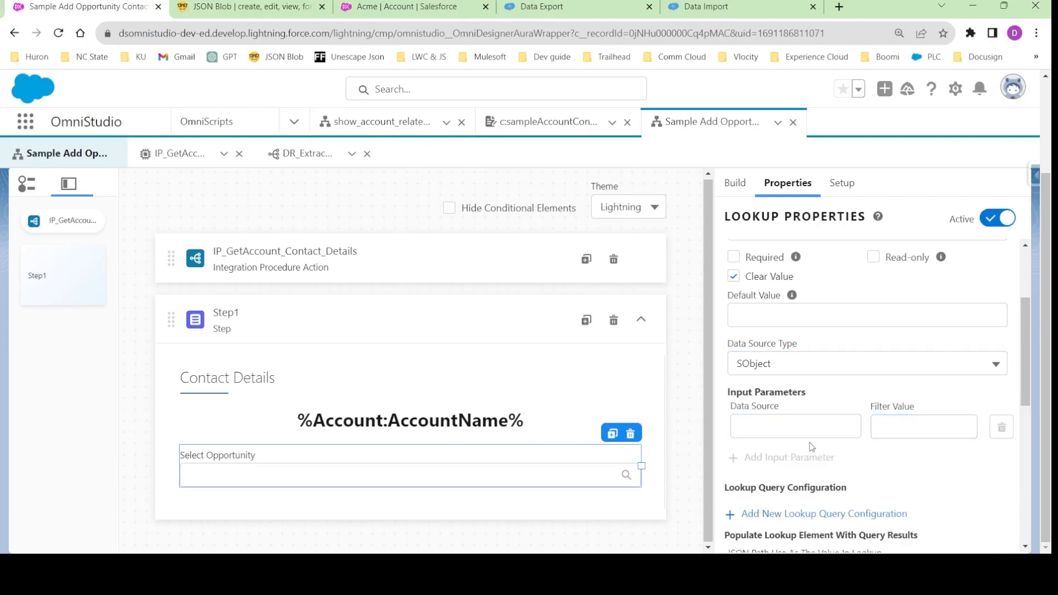
{"action": "left_click", "coordinate": [882, 422]}
{"action": "left_click", "coordinate": [858, 400]}
{"action": "left_click", "coordinate": [774, 424]}
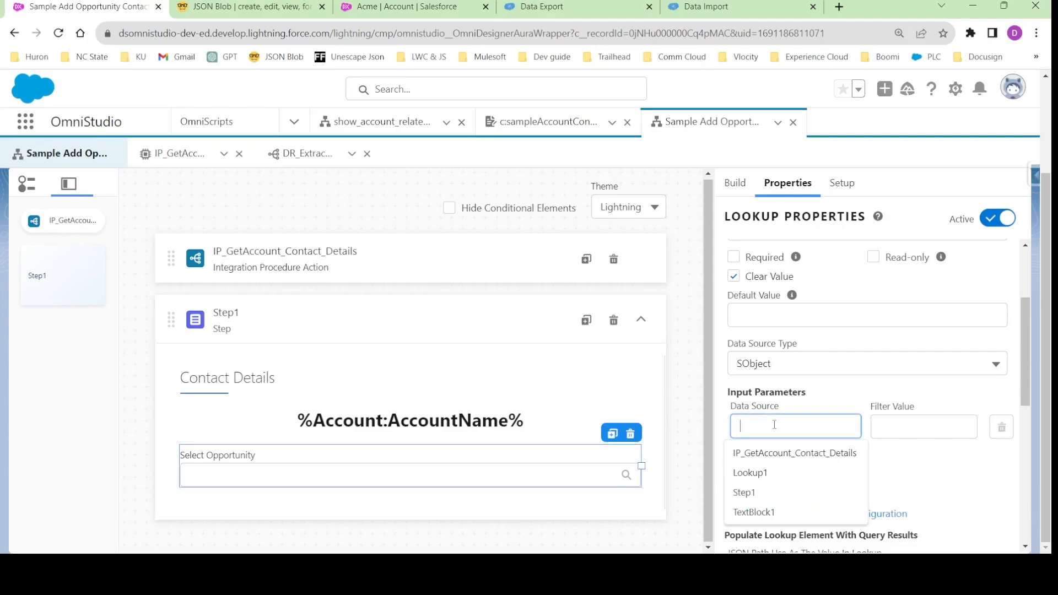
{"action": "type", "text": "Account"}
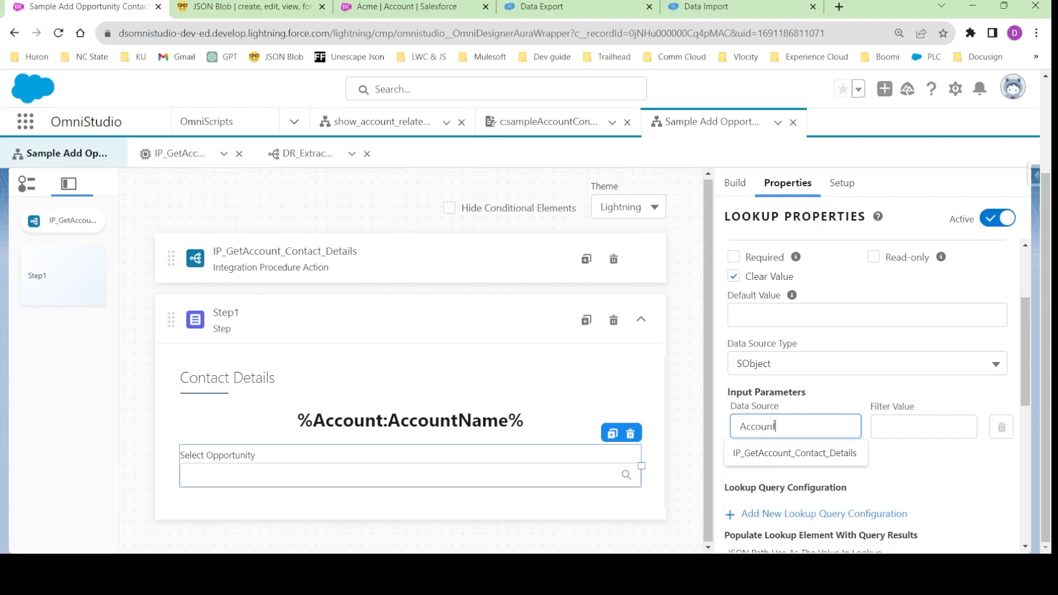
{"action": "type", "text": "\":"}
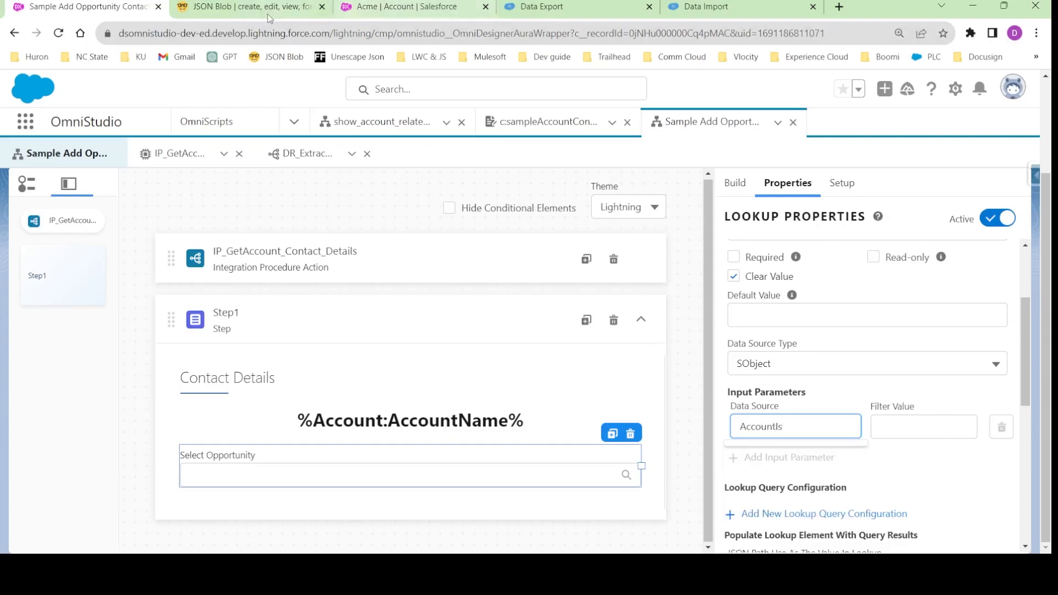
{"action": "left_click", "coordinate": [247, 6]}
{"action": "double_click", "coordinate": [97, 446]}
{"action": "key", "text": "ctrl+c"}
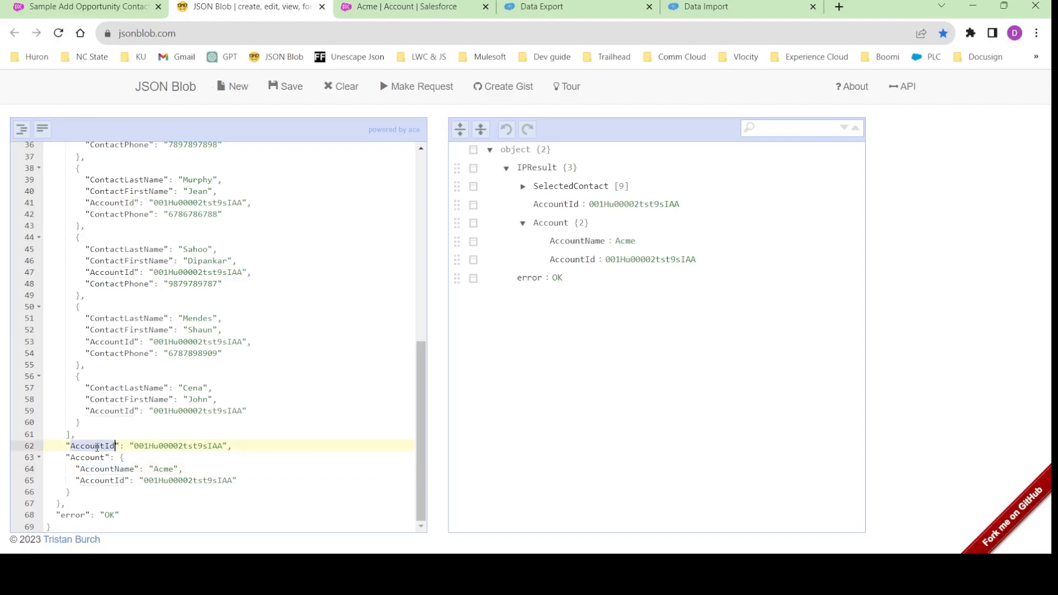
{"action": "left_click", "coordinate": [83, 7]}
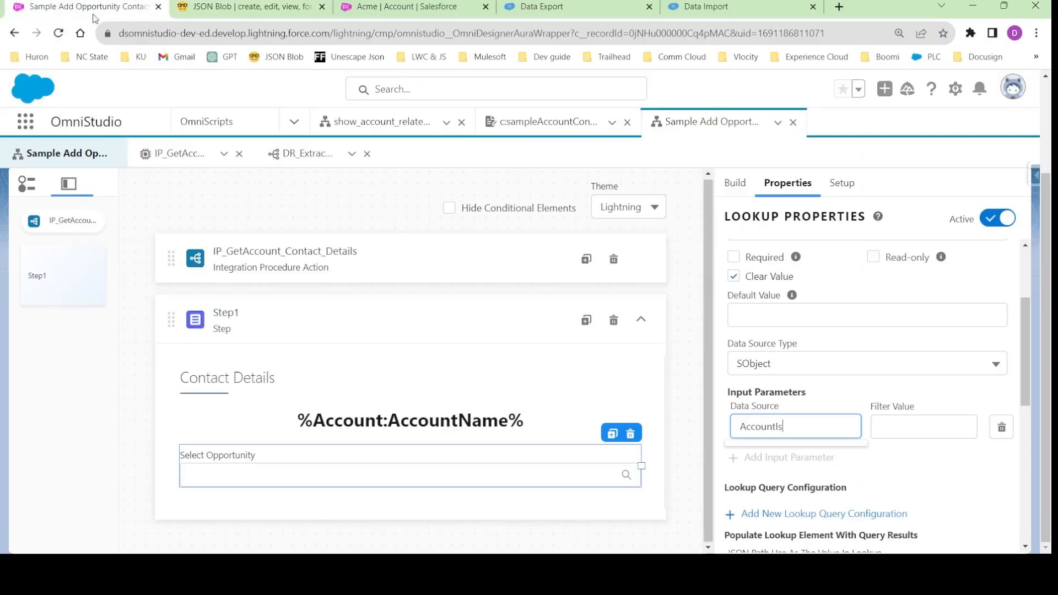
{"action": "key", "text": "ctrl+a"}
{"action": "key", "text": "ctrl+v"}
{"action": "left_click", "coordinate": [847, 404]}
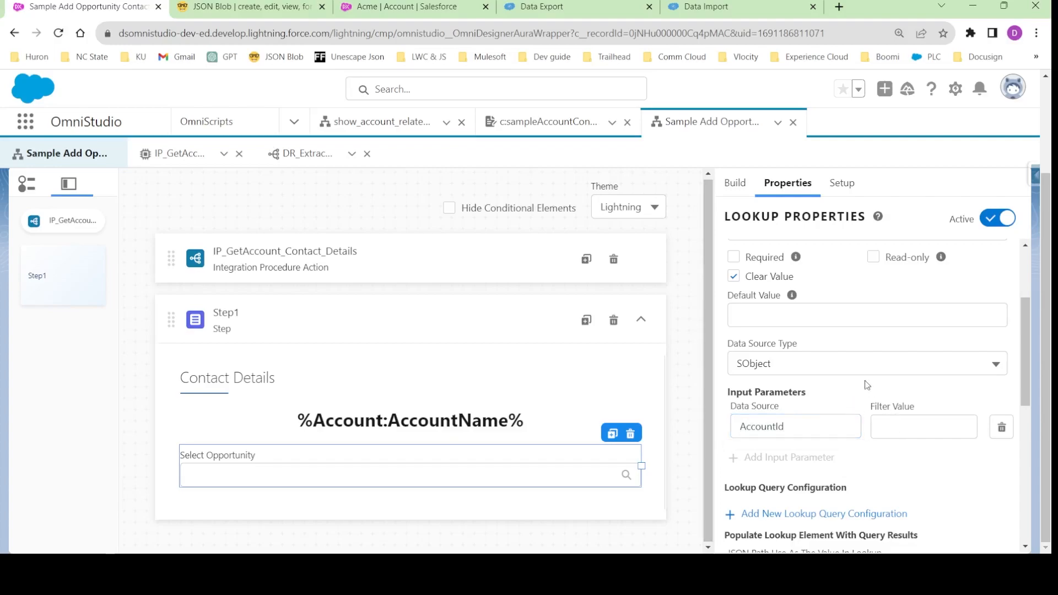
- Set the input parameter's Filter Value to AccountId
{"action": "left_click", "coordinate": [894, 424]}
{"action": "key", "text": "ctrl+v"}
{"action": "left_click", "coordinate": [919, 447]}
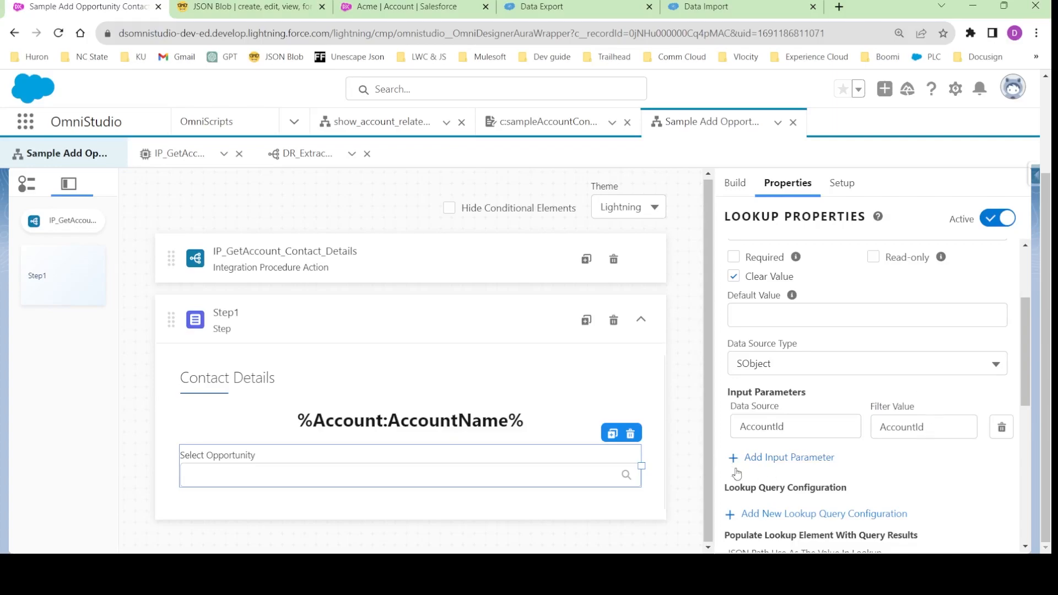
- Add a new lookup query configuration with Opportunity as the Lookup Object
{"action": "scroll", "coordinate": [733, 466], "scroll_direction": "down", "scroll_amount": 3}
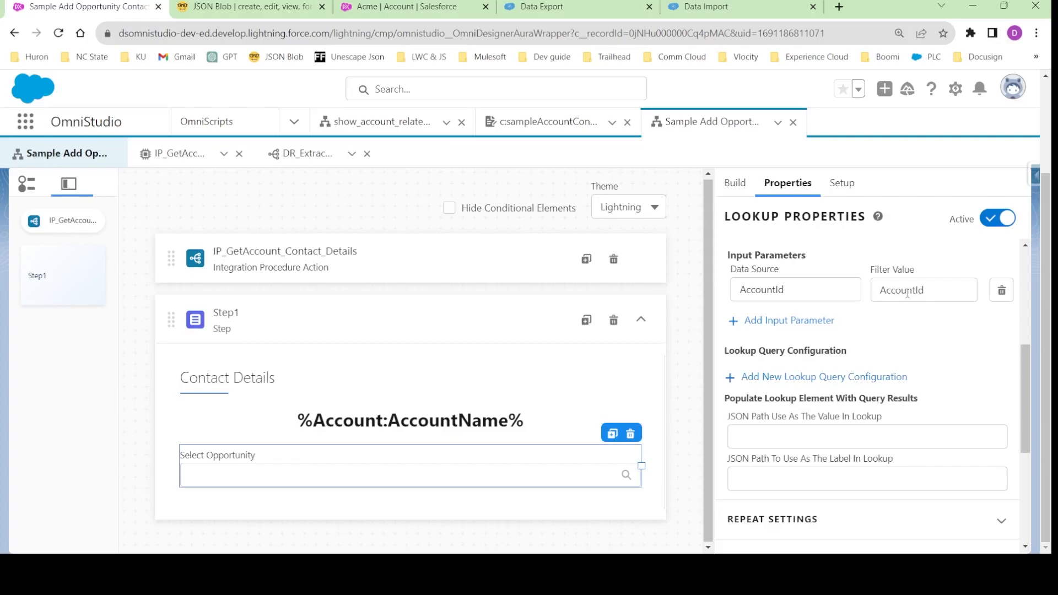
{"action": "left_click", "coordinate": [804, 377]}
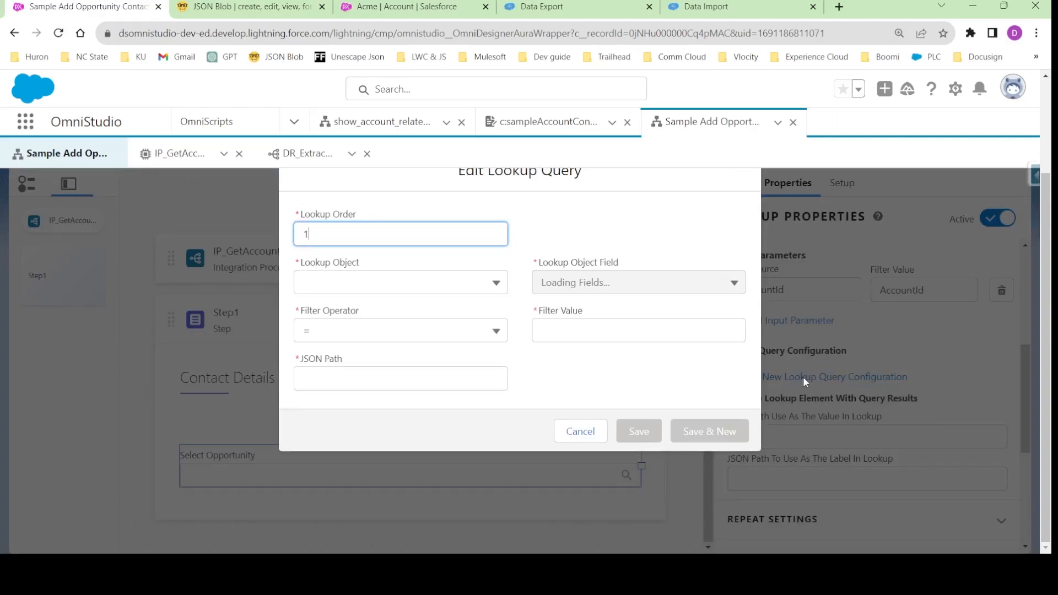
{"action": "left_click", "coordinate": [333, 285]}
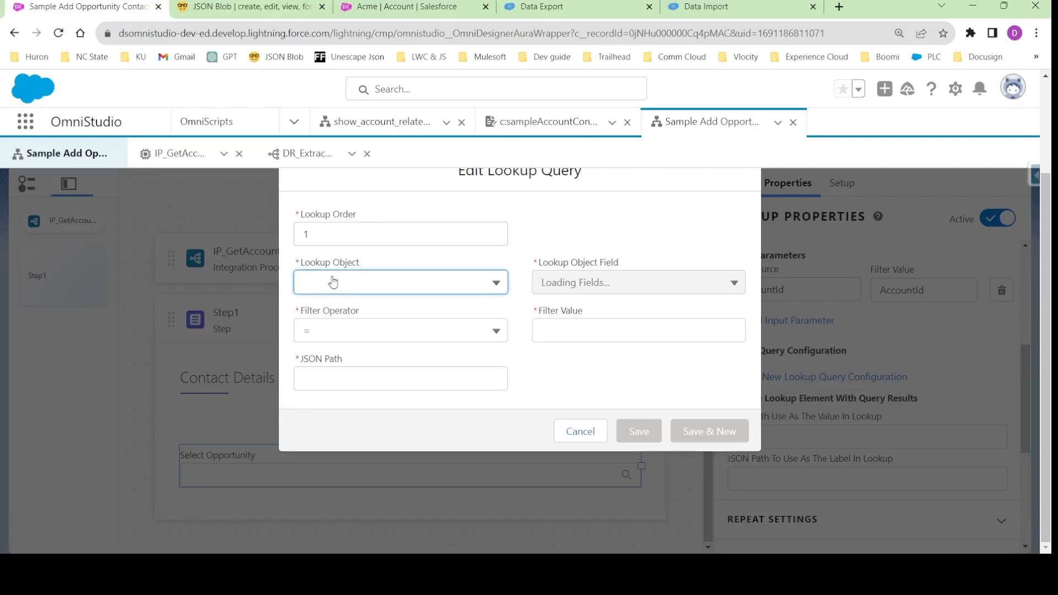
{"action": "key", "text": "o"}
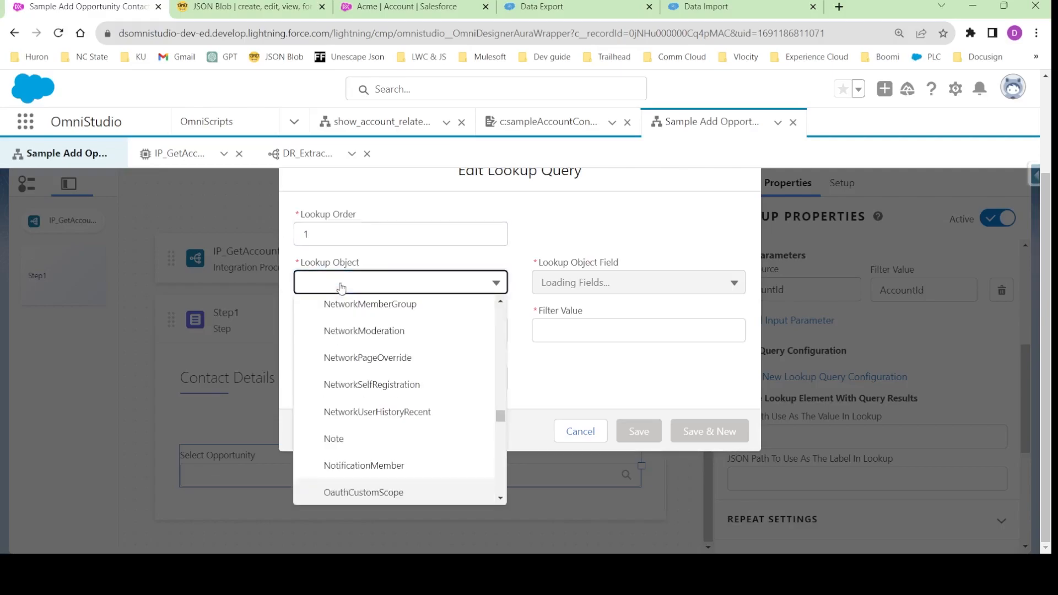
{"action": "scroll", "coordinate": [352, 418], "scroll_direction": "down", "scroll_amount": 10}
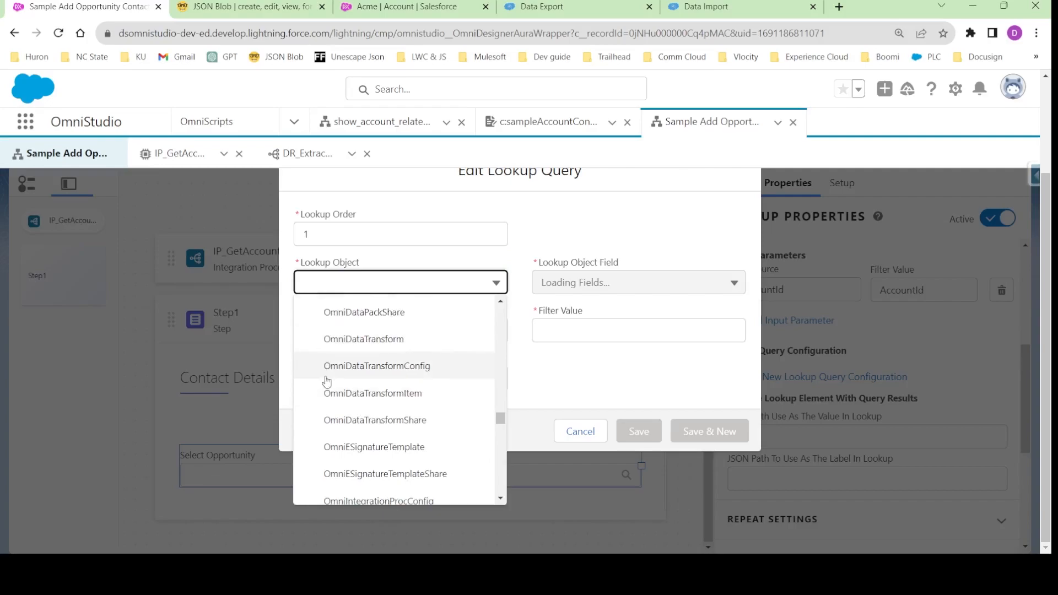
{"action": "scroll", "coordinate": [342, 449], "scroll_direction": "down", "scroll_amount": 7}
{"action": "scroll", "coordinate": [342, 449], "scroll_direction": "up", "scroll_amount": 4}
{"action": "left_click", "coordinate": [349, 392]}
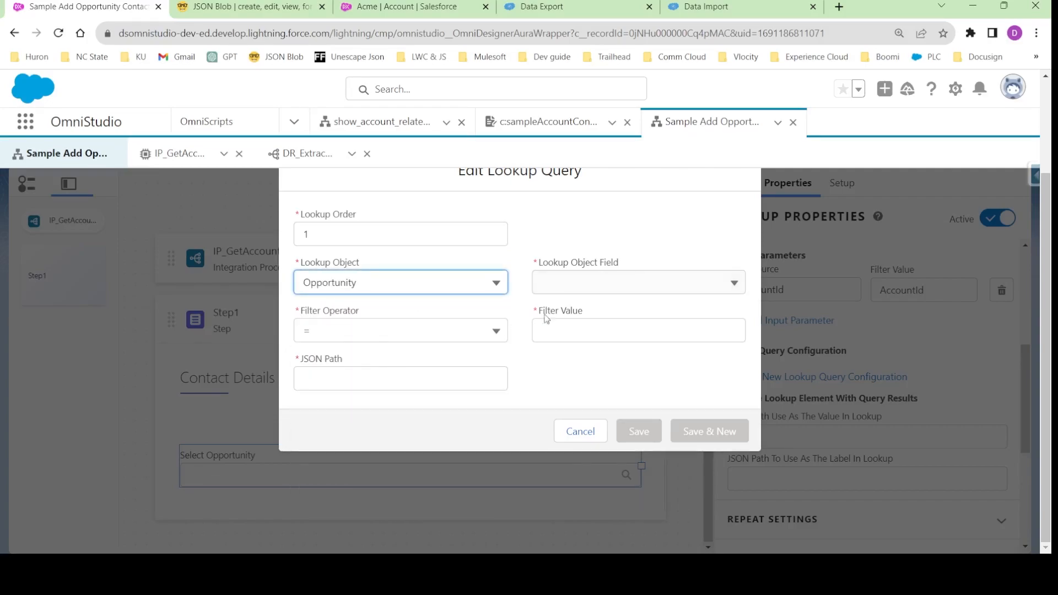
- Filter the lookup query on the Opportunity field AccountId, with AccountId as the Filter Value
{"action": "left_click", "coordinate": [580, 285]}
{"action": "left_click", "coordinate": [599, 318]}
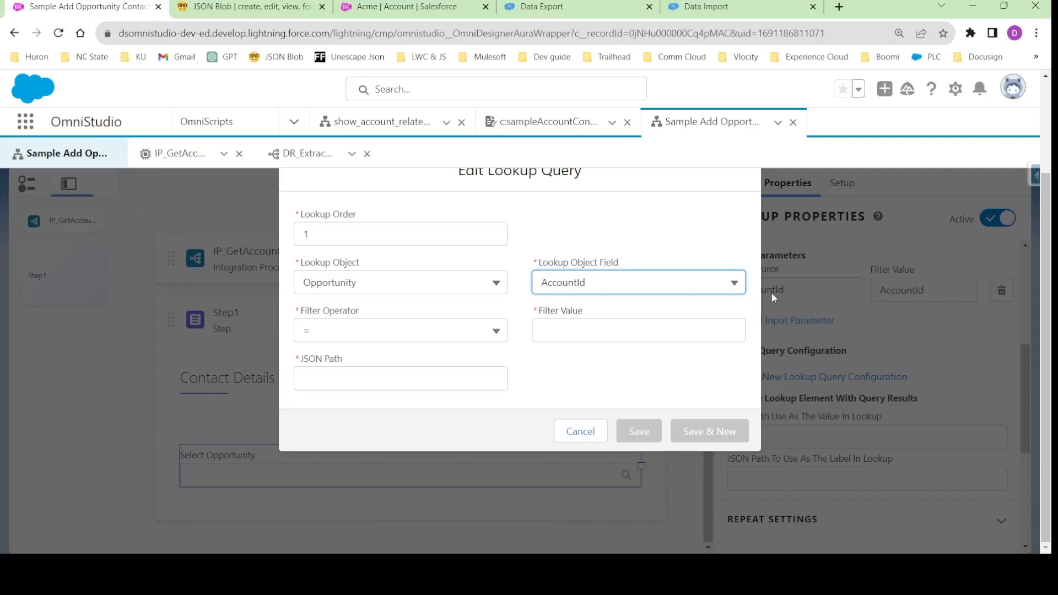
{"action": "left_click", "coordinate": [578, 330]}
{"action": "type", "text": "AccountId"}
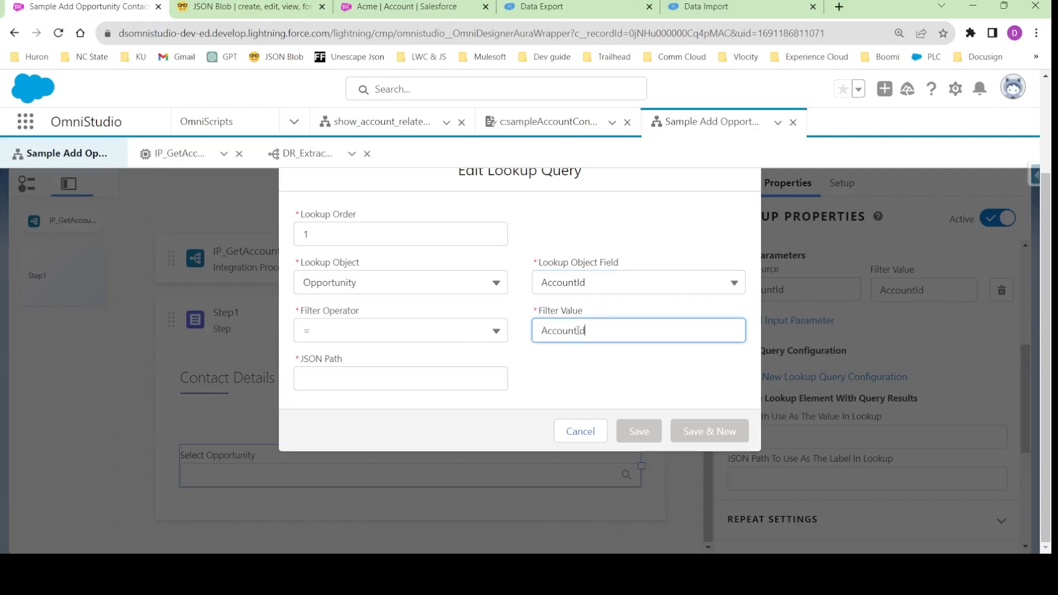
{"action": "left_click", "coordinate": [570, 363]}
- Set the lookup query's JSON Path to SelectedOppty and select that text
{"action": "left_click", "coordinate": [349, 384]}
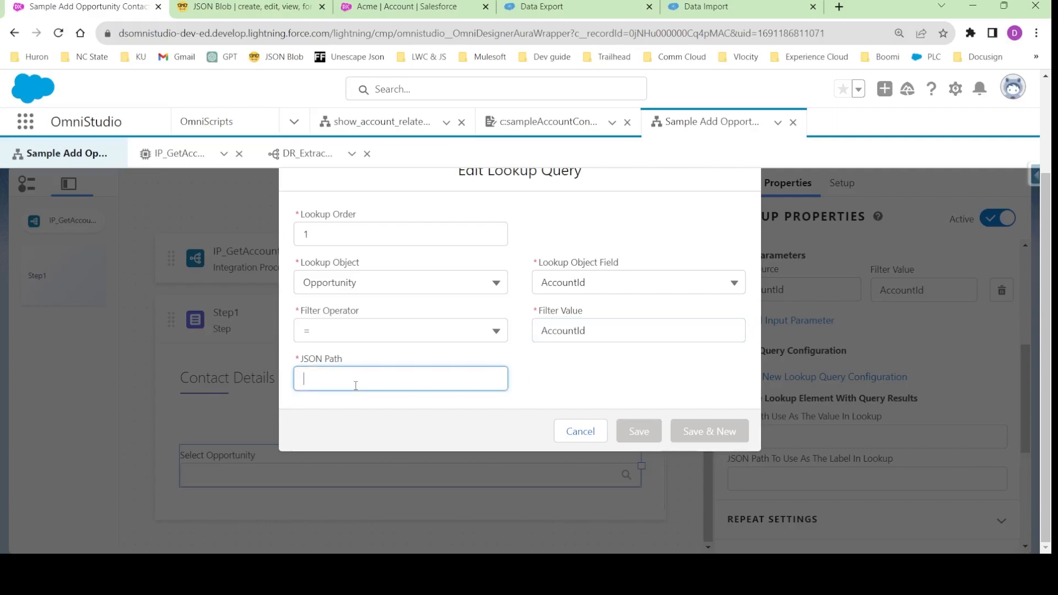
{"action": "type", "text": "S"}
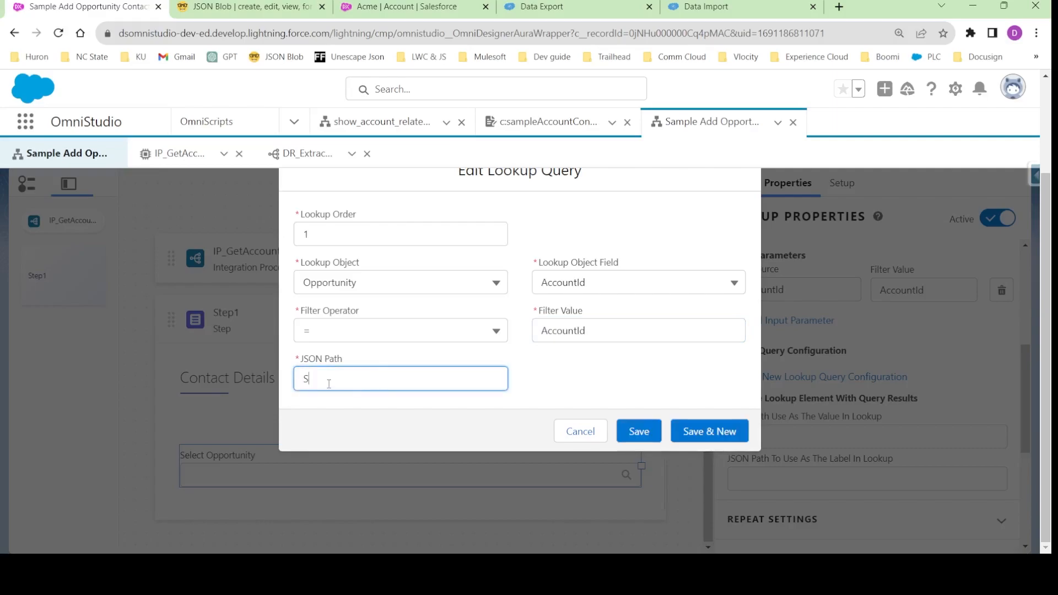
{"action": "type", "text": "elected"}
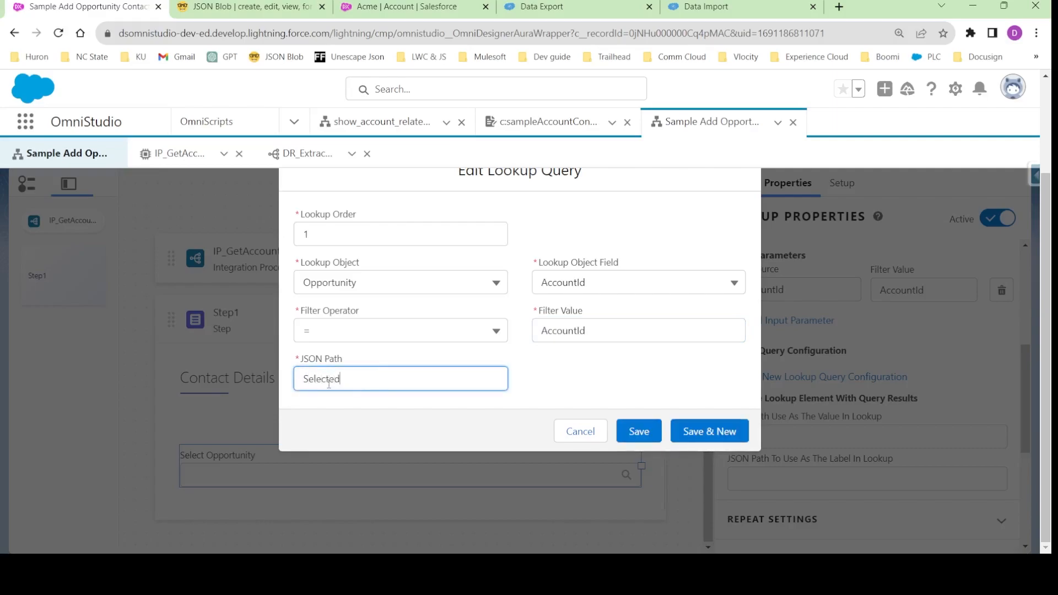
{"action": "type", "text": "Oppty"}
{"action": "double_click", "coordinate": [330, 378]}
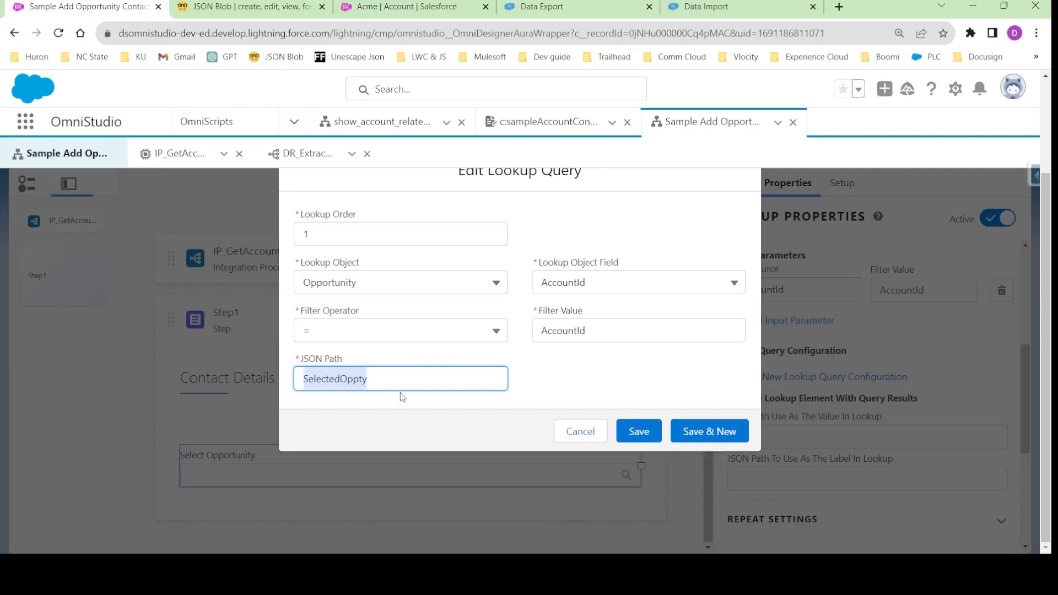
- Save the lookup query configuration and set the input parameter's Data Source to ContextId
{"action": "left_click", "coordinate": [638, 431]}
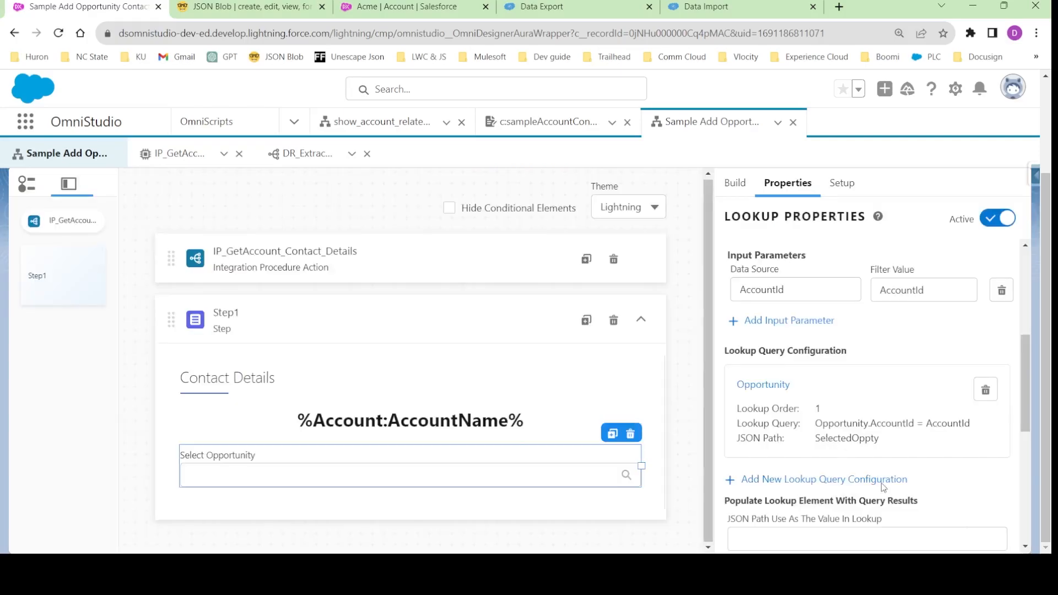
{"action": "left_click", "coordinate": [762, 291]}
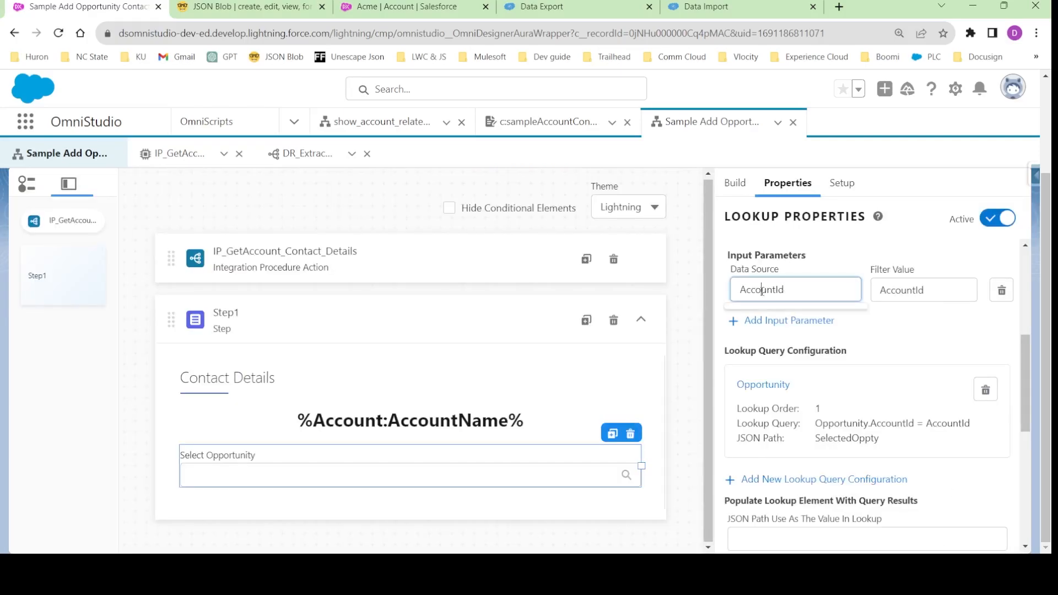
{"action": "double_click", "coordinate": [762, 291]}
{"action": "double_click", "coordinate": [899, 289]}
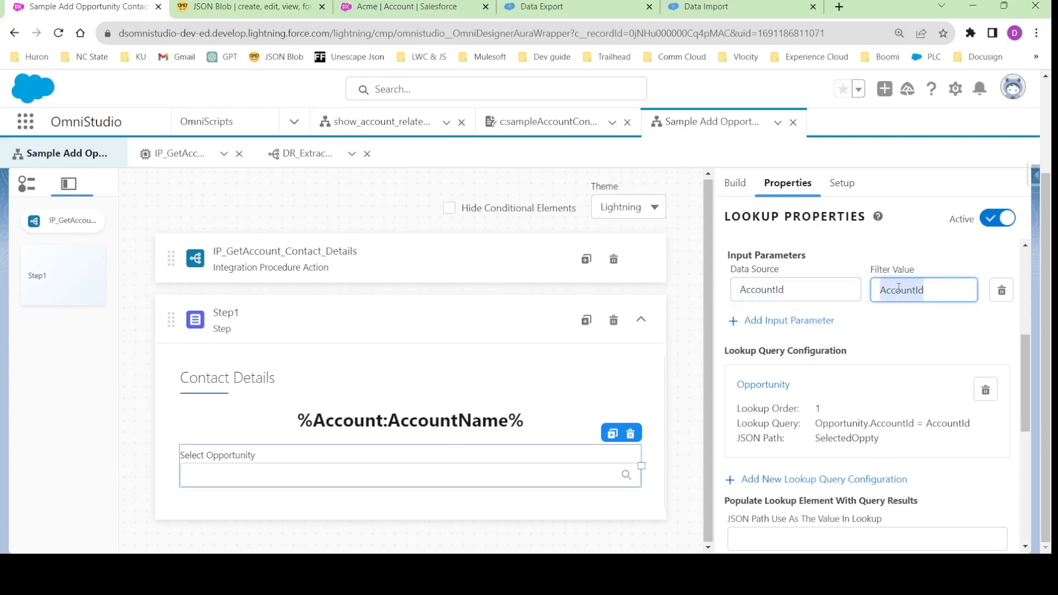
{"action": "left_click", "coordinate": [804, 289]}
{"action": "double_click", "coordinate": [787, 292]}
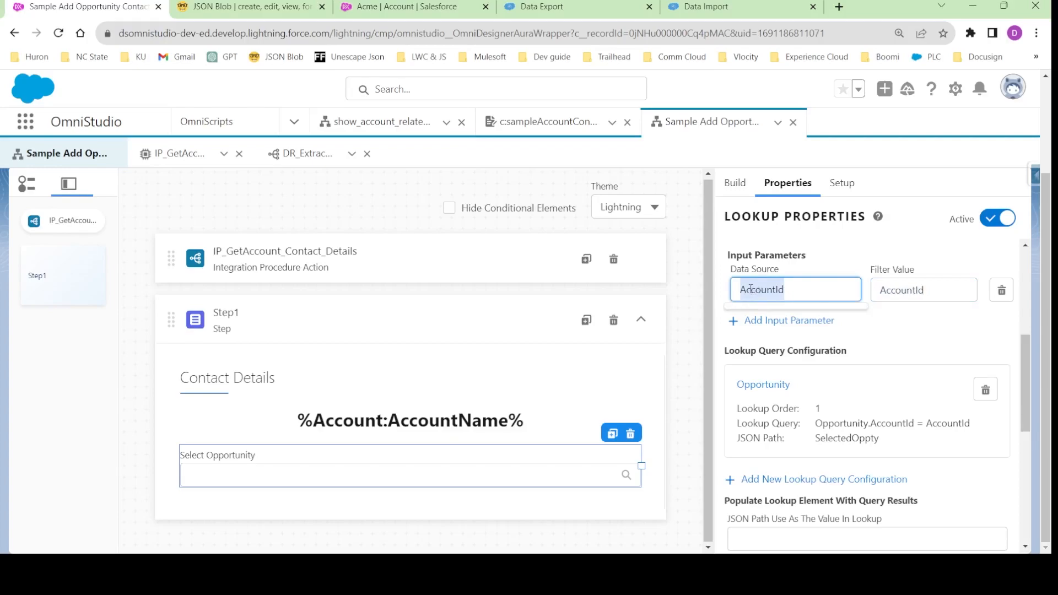
{"action": "type", "text": "ContextId"}
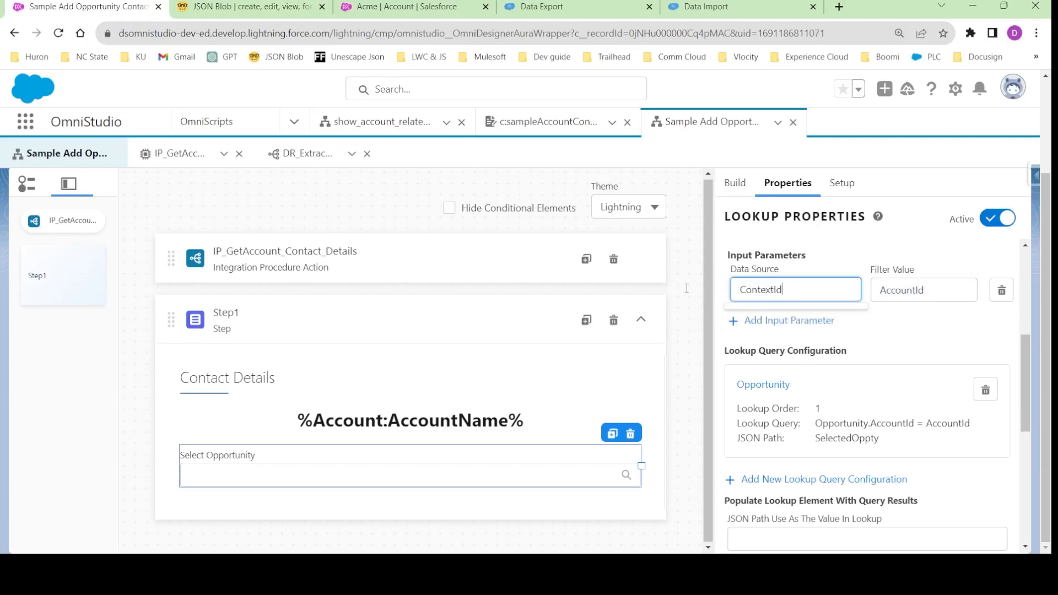
{"action": "left_click", "coordinate": [849, 256]}
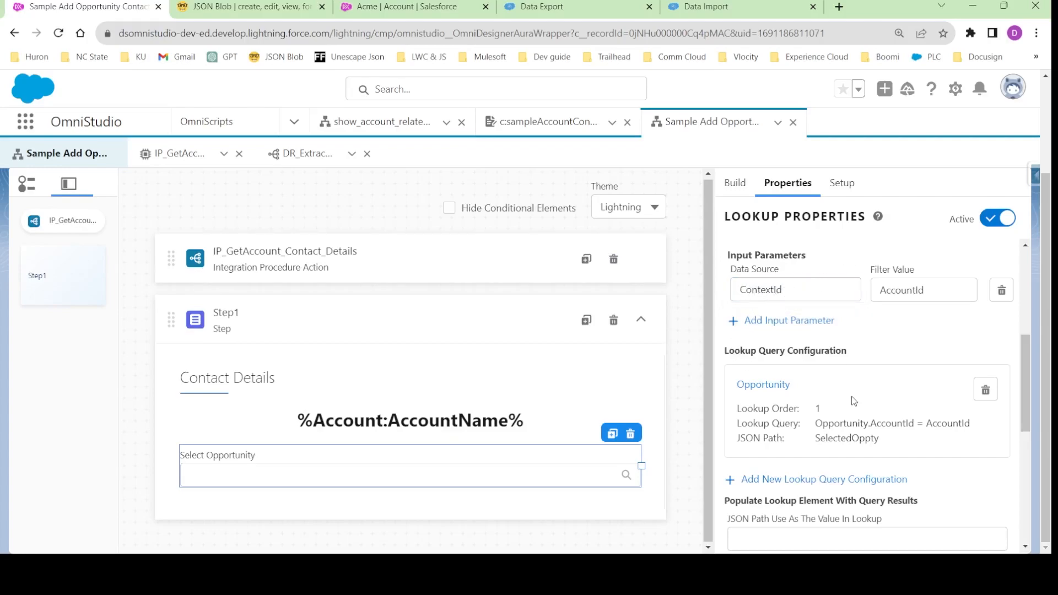
{"action": "double_click", "coordinate": [755, 291]}
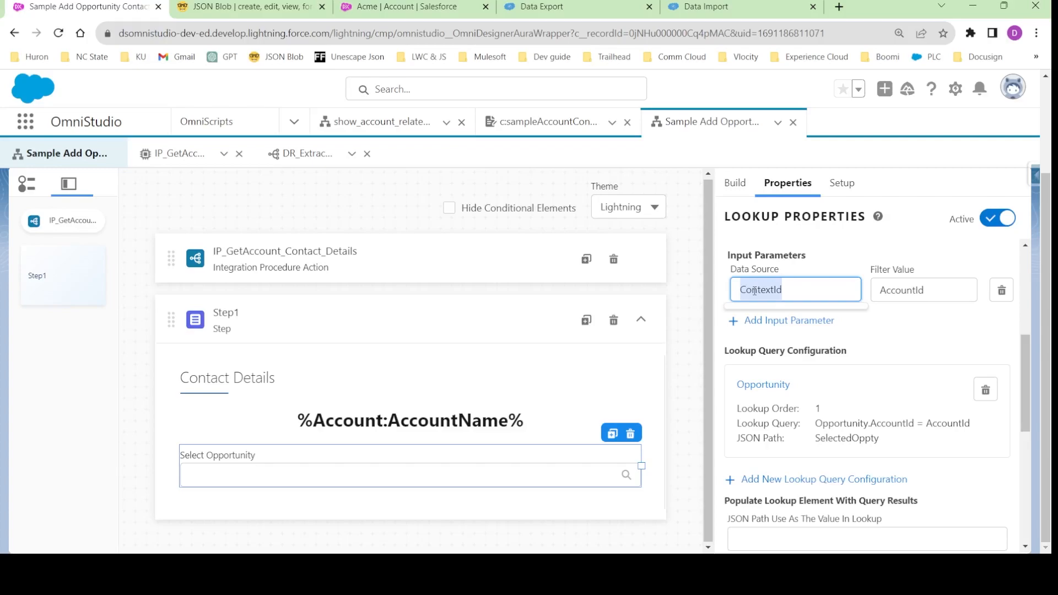
{"action": "double_click", "coordinate": [892, 290]}
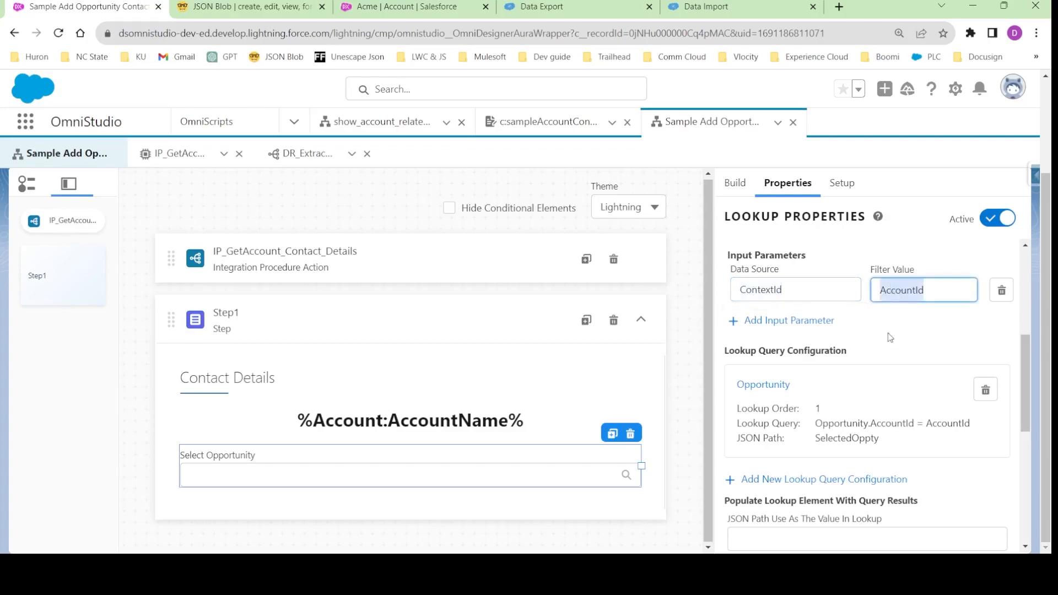
- Set the JSON path used as the lookup's value to SelectedOppty:Id
{"action": "scroll", "coordinate": [782, 395], "scroll_direction": "down", "scroll_amount": 2}
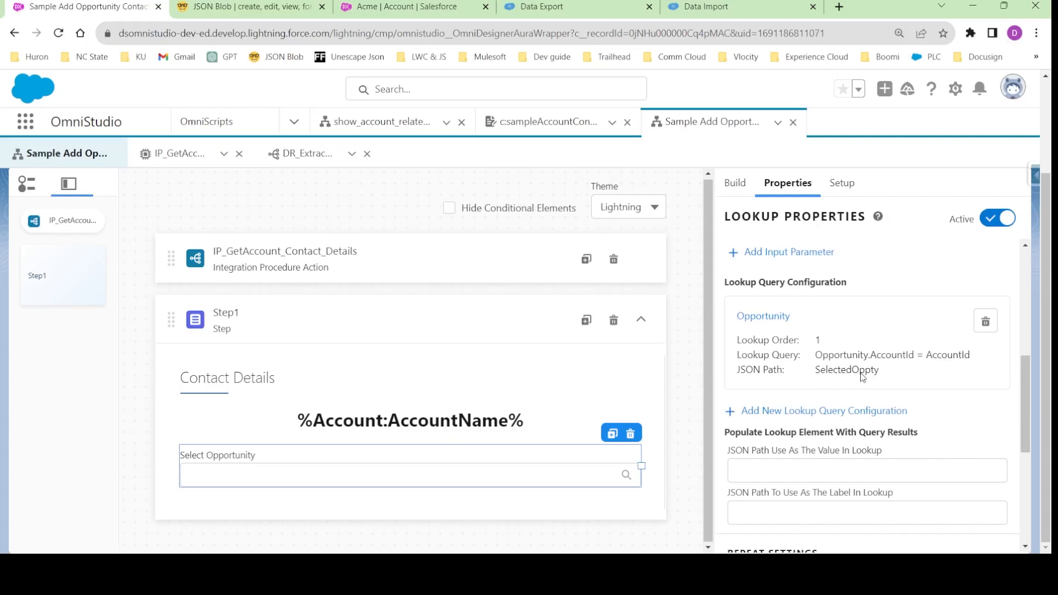
{"action": "scroll", "coordinate": [863, 376], "scroll_direction": "down", "scroll_amount": 2}
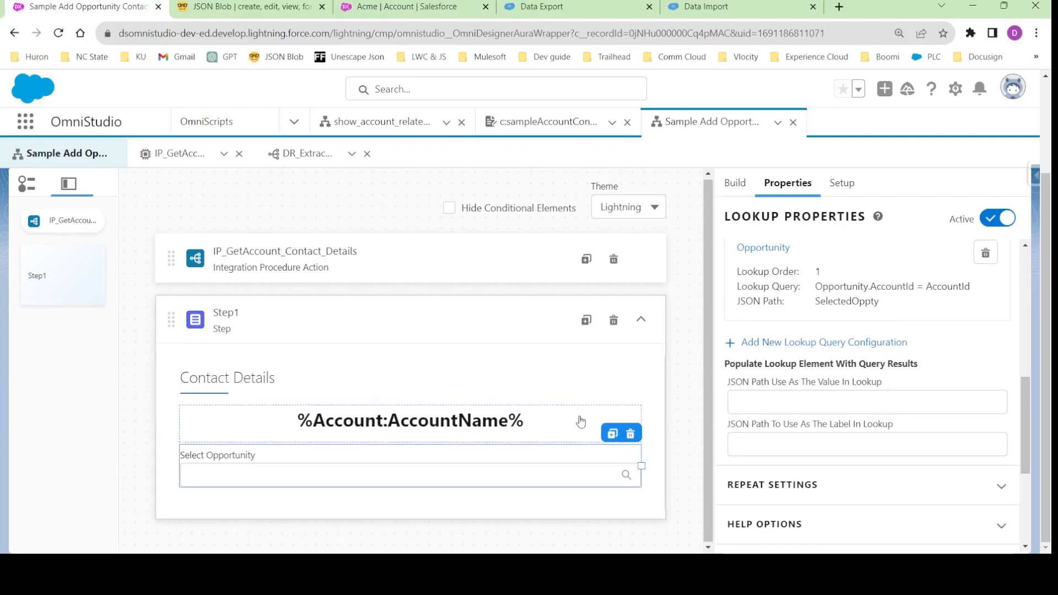
{"action": "left_click", "coordinate": [769, 404]}
{"action": "type", "text": "SelectedOppty"}
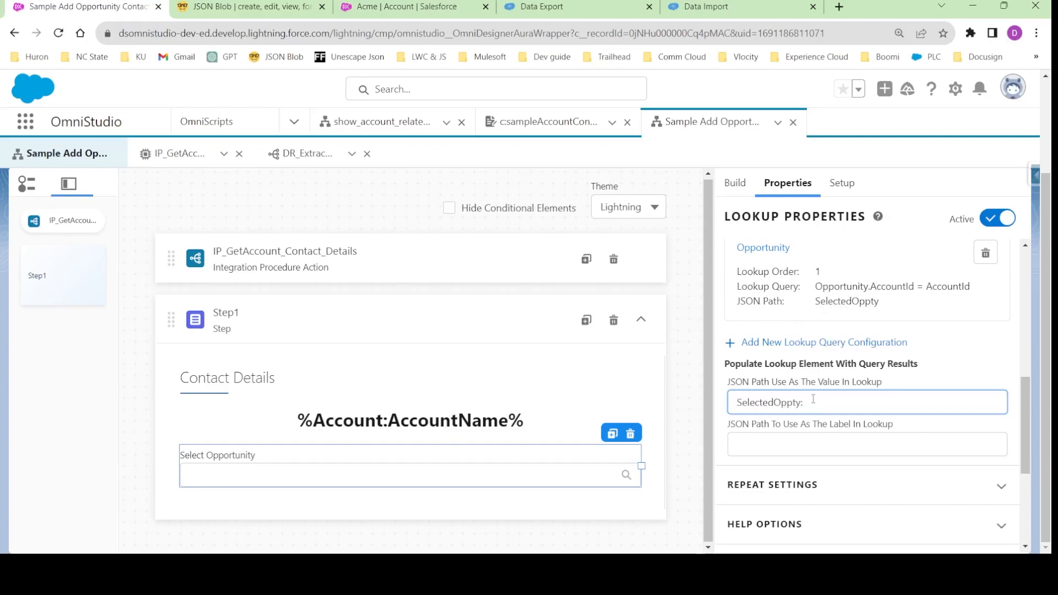
{"action": "type", "text": ":Id"}
- Set the JSON path used as the lookup's label to SelectedOppty:Name, reusing the value path's text
{"action": "left_click_drag", "start_coordinate": [821, 398], "coordinate": [737, 405]}
{"action": "key", "text": "ctrl+c"}
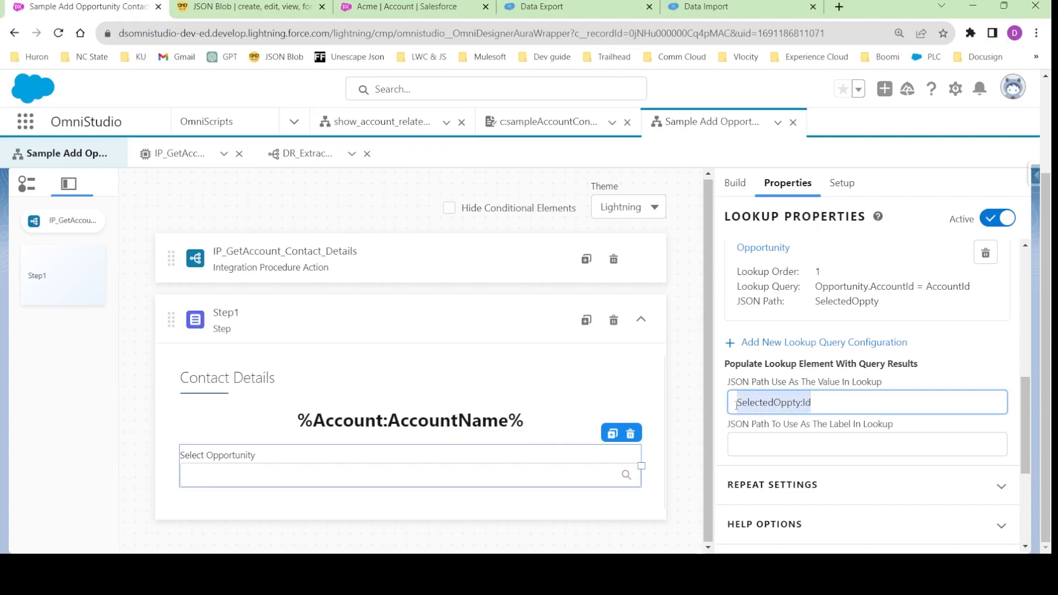
{"action": "left_click", "coordinate": [778, 444]}
{"action": "key", "text": "ctrl+v"}
{"action": "left_click_drag", "start_coordinate": [819, 445], "coordinate": [804, 447]}
{"action": "type", "text": "Name"}
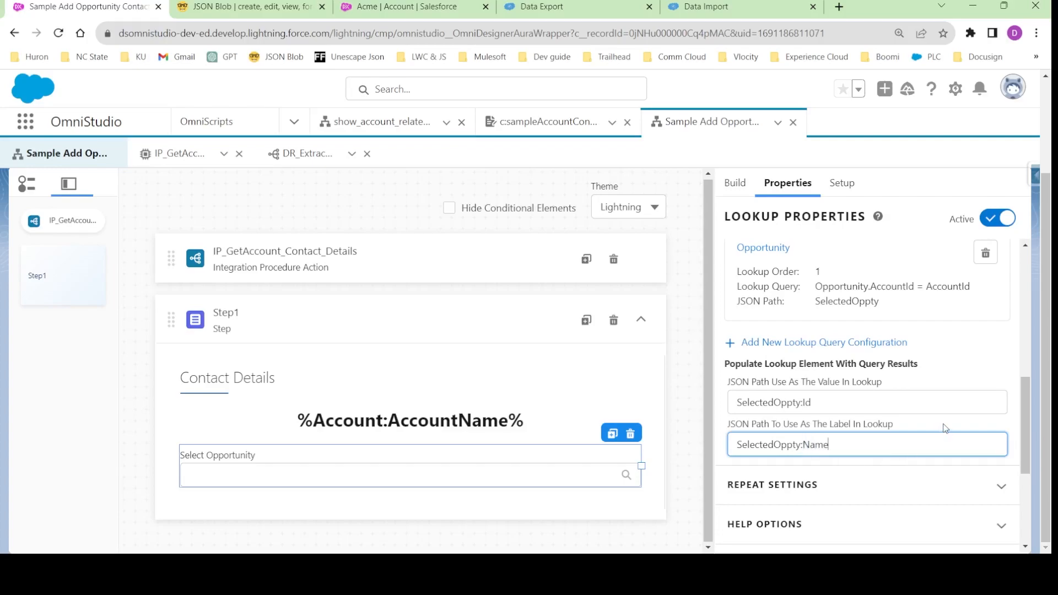
- Preview the OmniScript, expand the IP_GetAccount_Contact_Details response in the action debugger, and clear the logs
{"action": "scroll", "coordinate": [770, 251], "scroll_direction": "up", "scroll_amount": 5}
{"action": "scroll", "coordinate": [769, 251], "scroll_direction": "up", "scroll_amount": 5}
{"action": "left_click", "coordinate": [751, 201]}
{"action": "scroll", "coordinate": [379, 407], "scroll_direction": "down", "scroll_amount": 3}
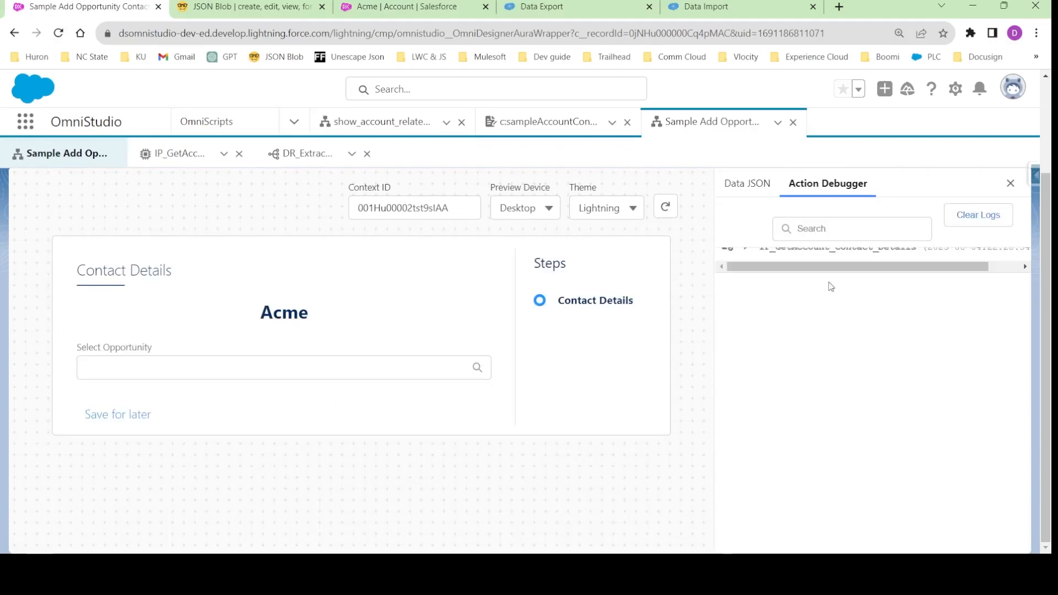
{"action": "scroll", "coordinate": [832, 275], "scroll_direction": "up", "scroll_amount": 3}
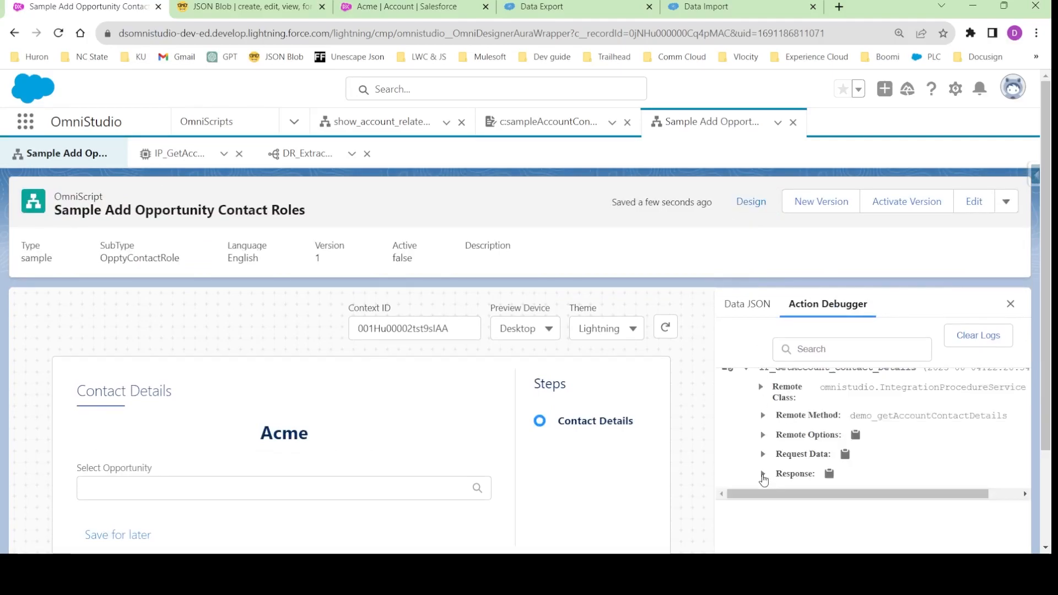
{"action": "left_click", "coordinate": [763, 475]}
{"action": "scroll", "coordinate": [854, 413], "scroll_direction": "down", "scroll_amount": 2}
{"action": "left_click", "coordinate": [982, 219]}
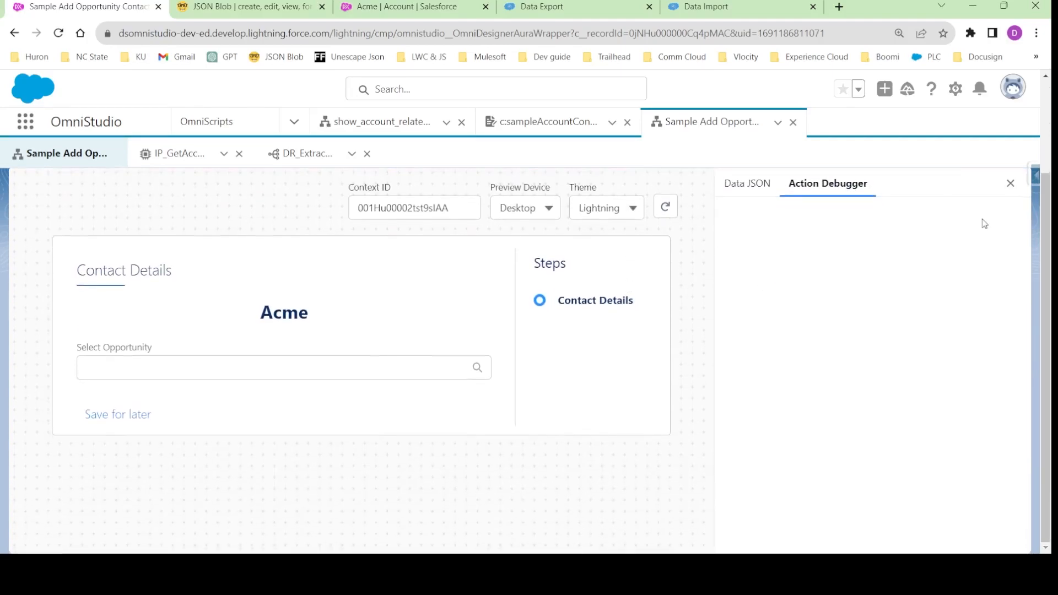
- Select the opportunity Acme Cloud Kicks Sneakers in the preview and inspect the data JSON with the SelectedContact array collapsed
{"action": "left_click", "coordinate": [747, 183]}
{"action": "scroll", "coordinate": [854, 358], "scroll_direction": "down", "scroll_amount": 10}
{"action": "scroll", "coordinate": [854, 330], "scroll_direction": "up", "scroll_amount": 10}
{"action": "left_click", "coordinate": [825, 188]}
{"action": "left_click", "coordinate": [200, 362]}
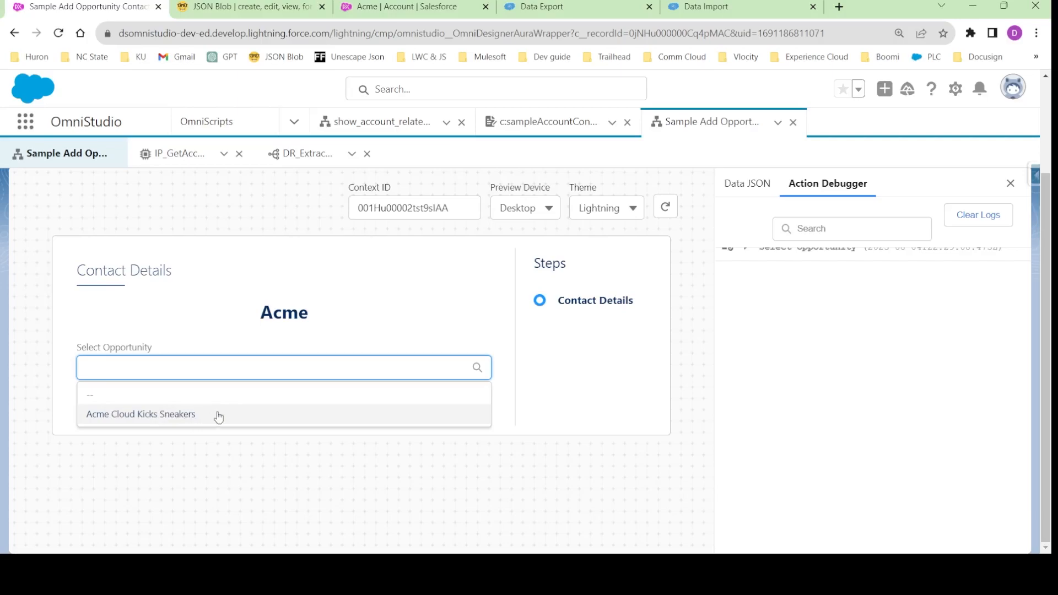
{"action": "left_click", "coordinate": [245, 419]}
{"action": "left_click", "coordinate": [749, 184]}
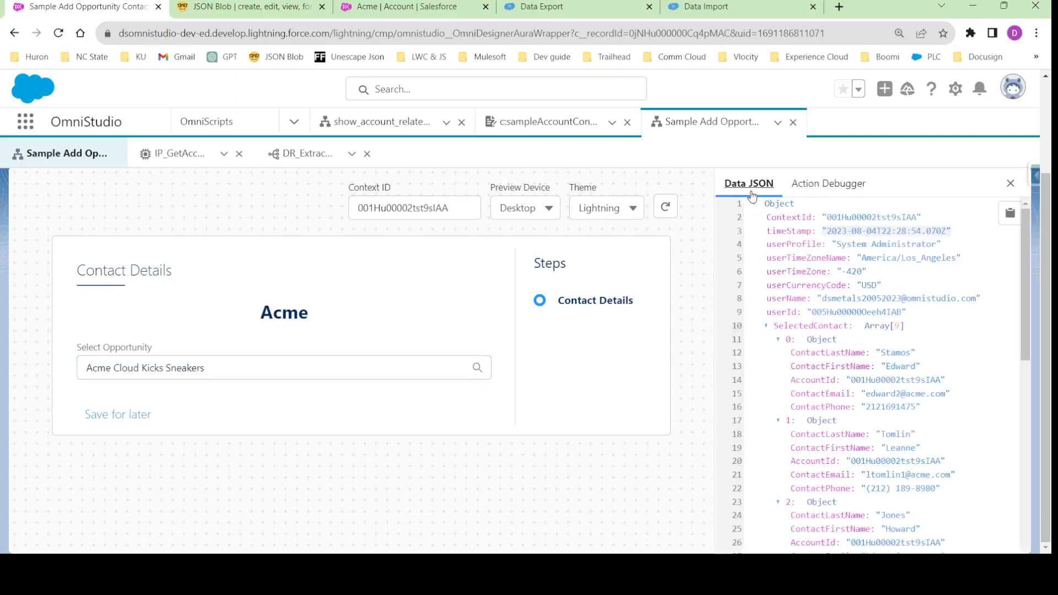
{"action": "left_click", "coordinate": [765, 327]}
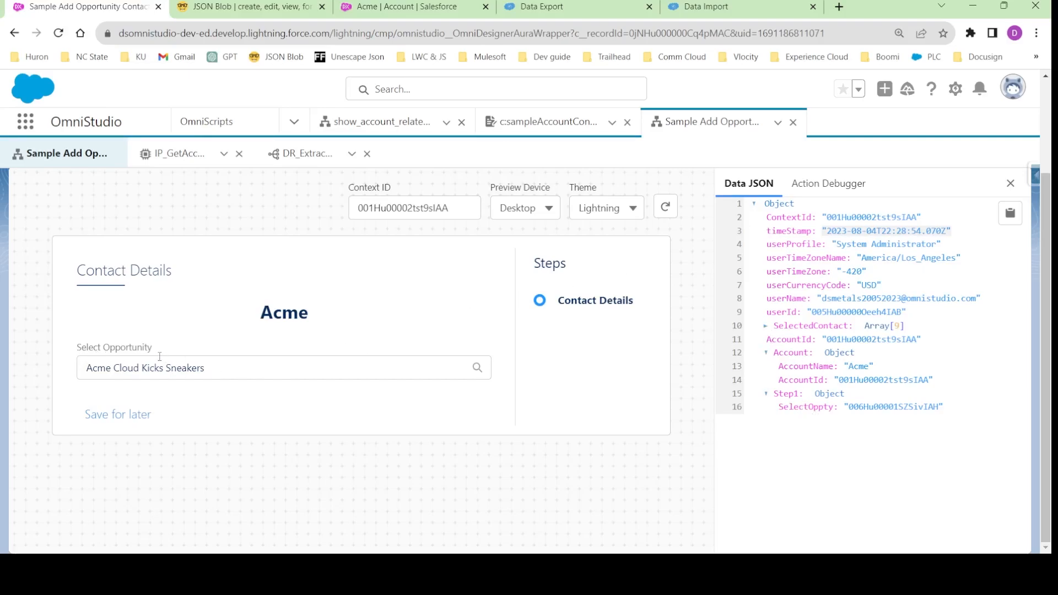
- Examine the Select Opportunity action's request data and response in the action debugger
{"action": "left_click", "coordinate": [795, 183]}
{"action": "left_click", "coordinate": [791, 255]}
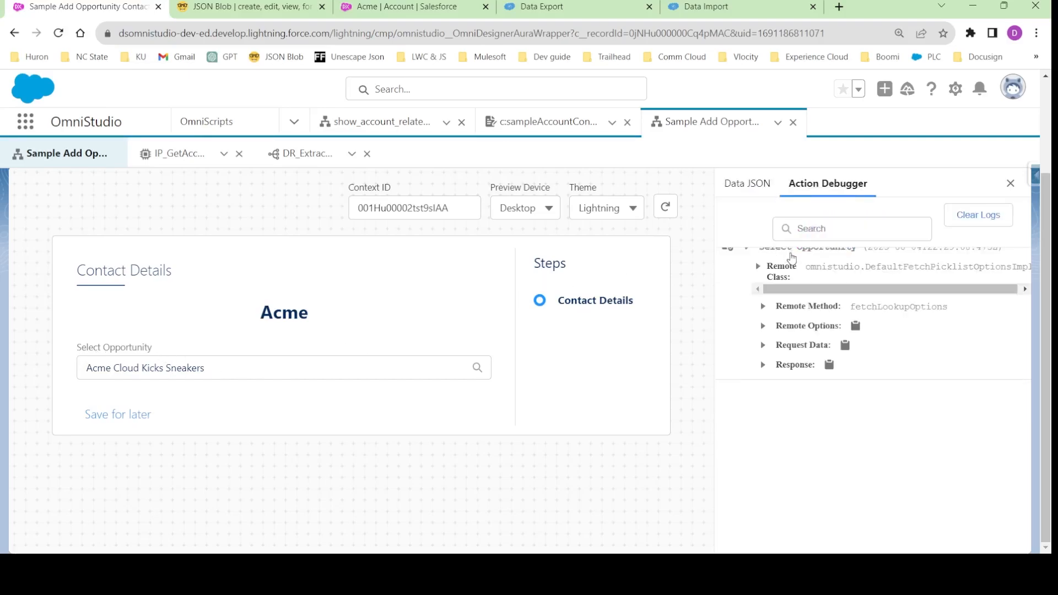
{"action": "left_click", "coordinate": [785, 345]}
{"action": "scroll", "coordinate": [849, 385], "scroll_direction": "down", "scroll_amount": 5}
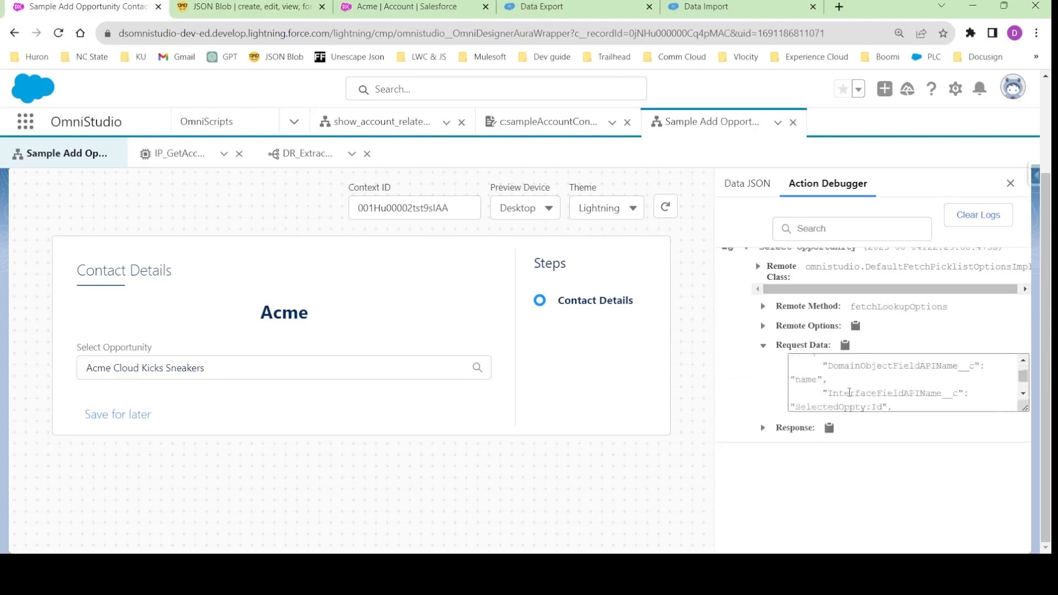
{"action": "left_click", "coordinate": [763, 428]}
{"action": "scroll", "coordinate": [848, 473], "scroll_direction": "down", "scroll_amount": 1}
{"action": "scroll", "coordinate": [848, 473], "scroll_direction": "up", "scroll_amount": 1}
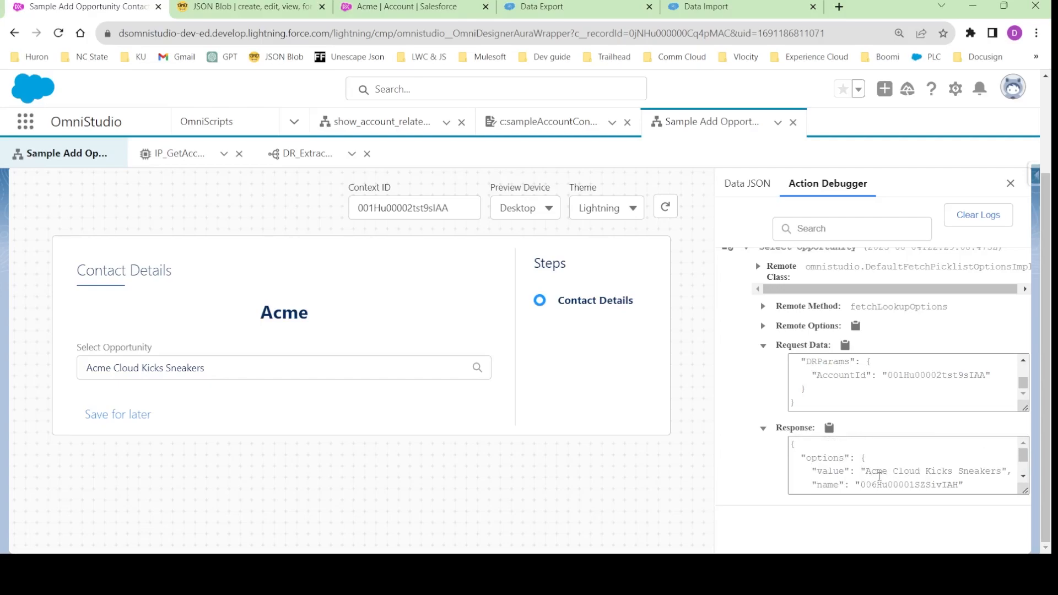
{"action": "scroll", "coordinate": [690, 327], "scroll_direction": "up", "scroll_amount": 2}
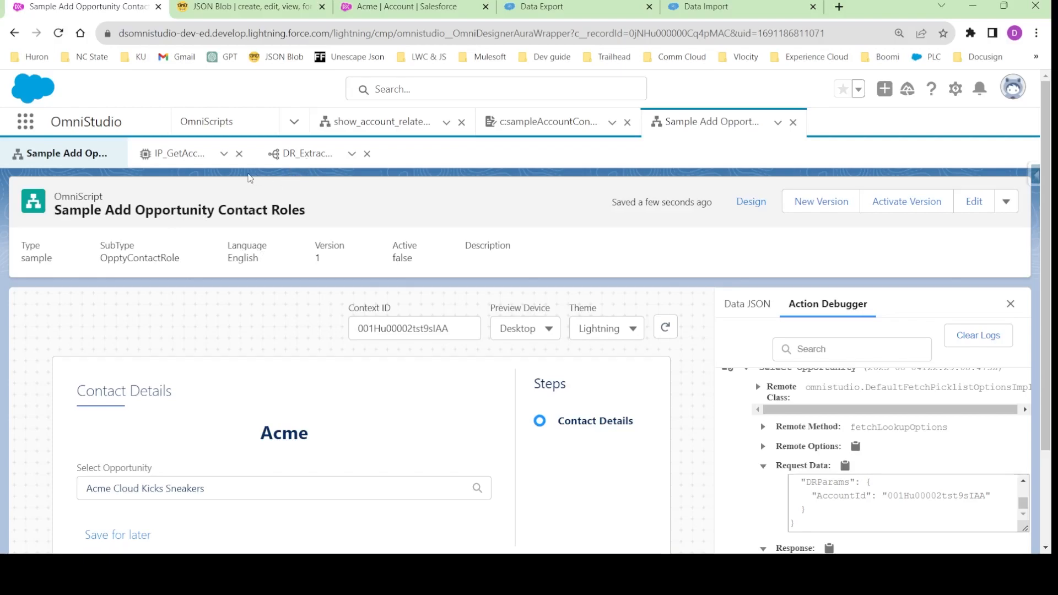
{"action": "scroll", "coordinate": [263, 395], "scroll_direction": "down", "scroll_amount": 2}
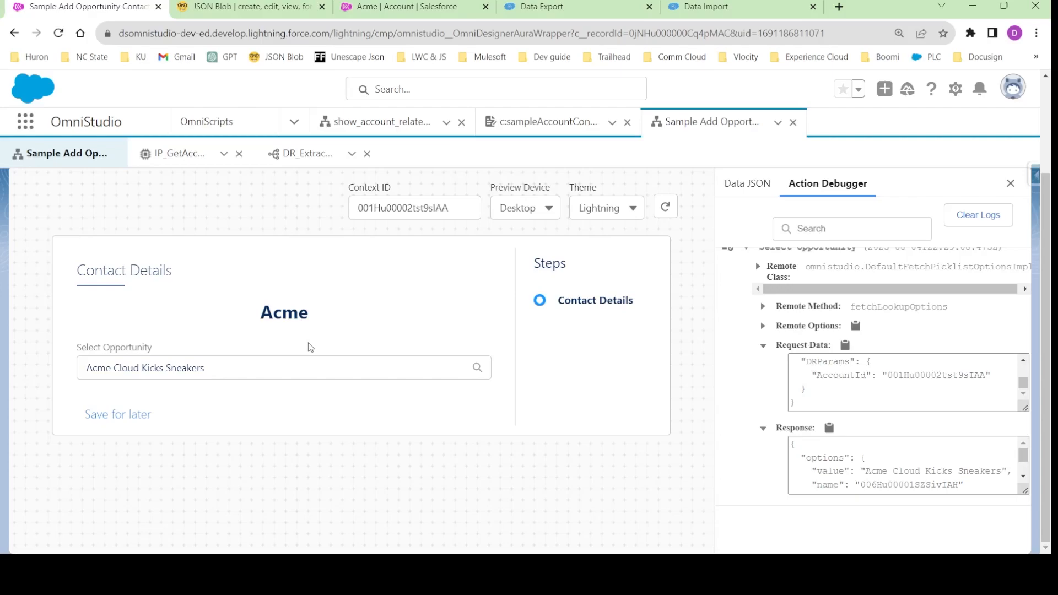
- Look over the selectable contact cards in the open sampleAccountContact OmniScript as a reference
{"action": "scroll", "coordinate": [309, 347], "scroll_direction": "up", "scroll_amount": 3}
{"action": "left_click", "coordinate": [541, 121]}
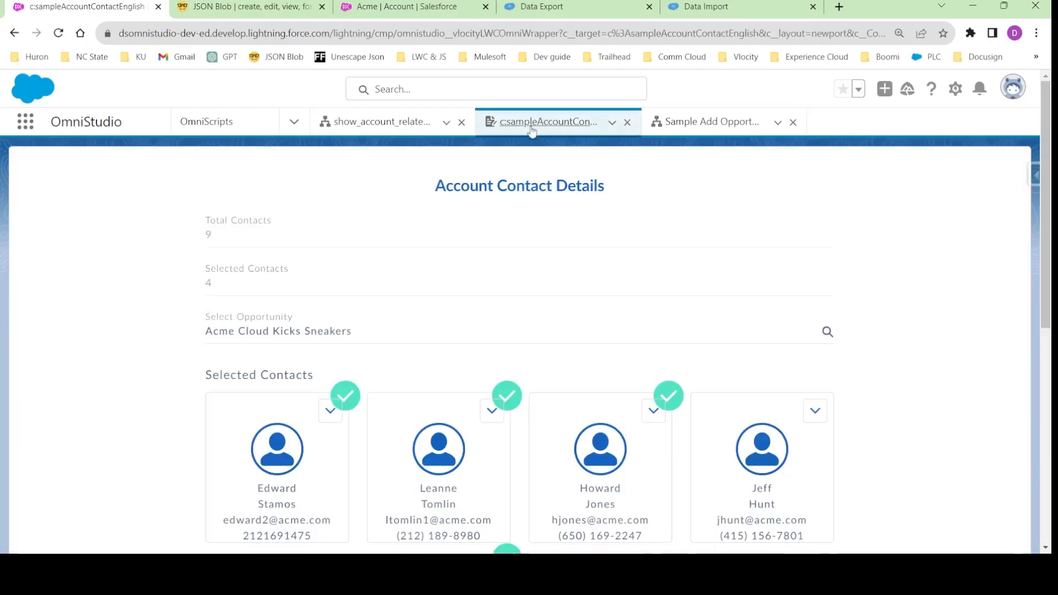
{"action": "scroll", "coordinate": [388, 343], "scroll_direction": "down", "scroll_amount": 3}
{"action": "scroll", "coordinate": [626, 359], "scroll_direction": "down", "scroll_amount": 4}
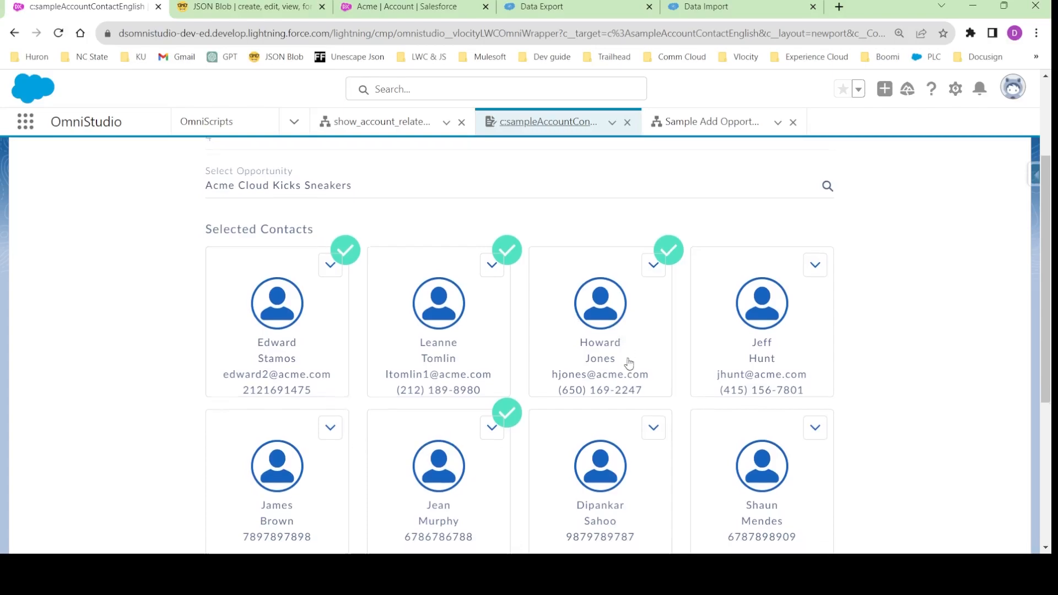
{"action": "scroll", "coordinate": [418, 296], "scroll_direction": "up", "scroll_amount": 3}
- Execute the IP_GetAccount_Contact_Details integration procedure in its preview to view the contacts response
{"action": "left_click", "coordinate": [709, 122]}
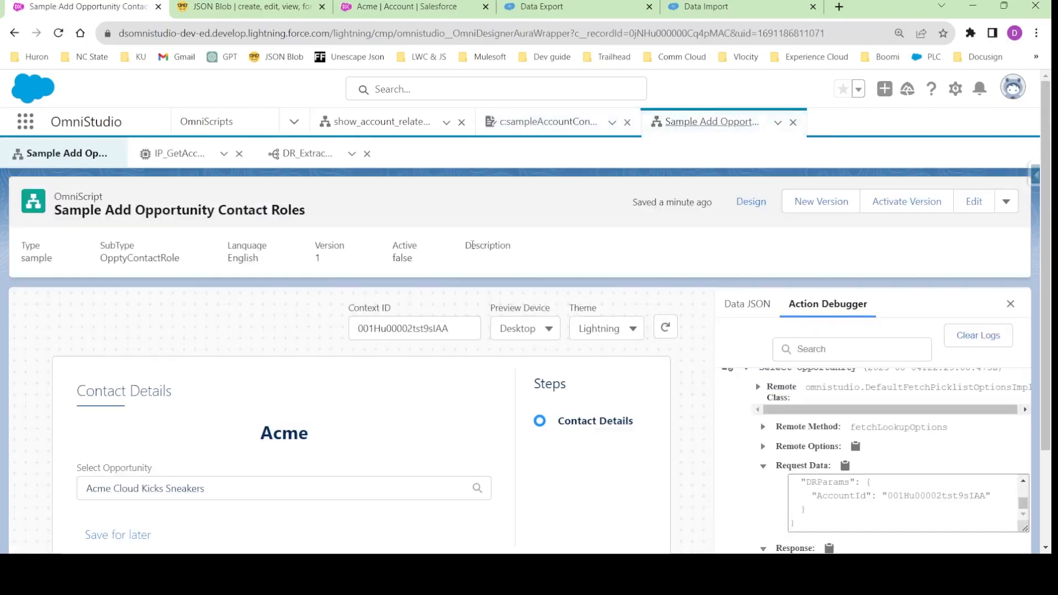
{"action": "left_click", "coordinate": [178, 153]}
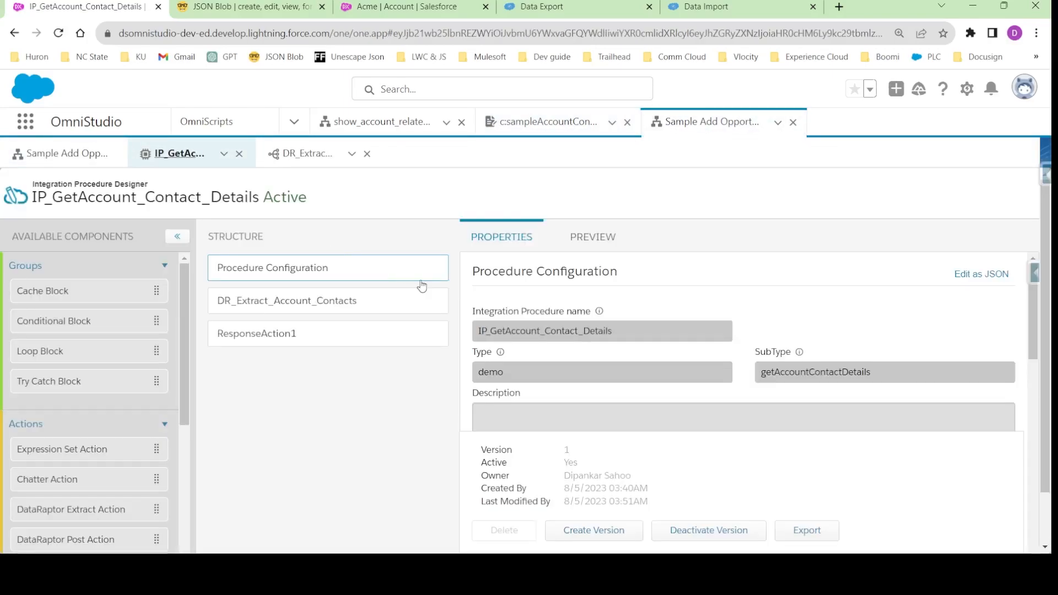
{"action": "left_click", "coordinate": [611, 235]}
{"action": "scroll", "coordinate": [222, 382], "scroll_direction": "down", "scroll_amount": 2}
{"action": "left_click", "coordinate": [220, 519]}
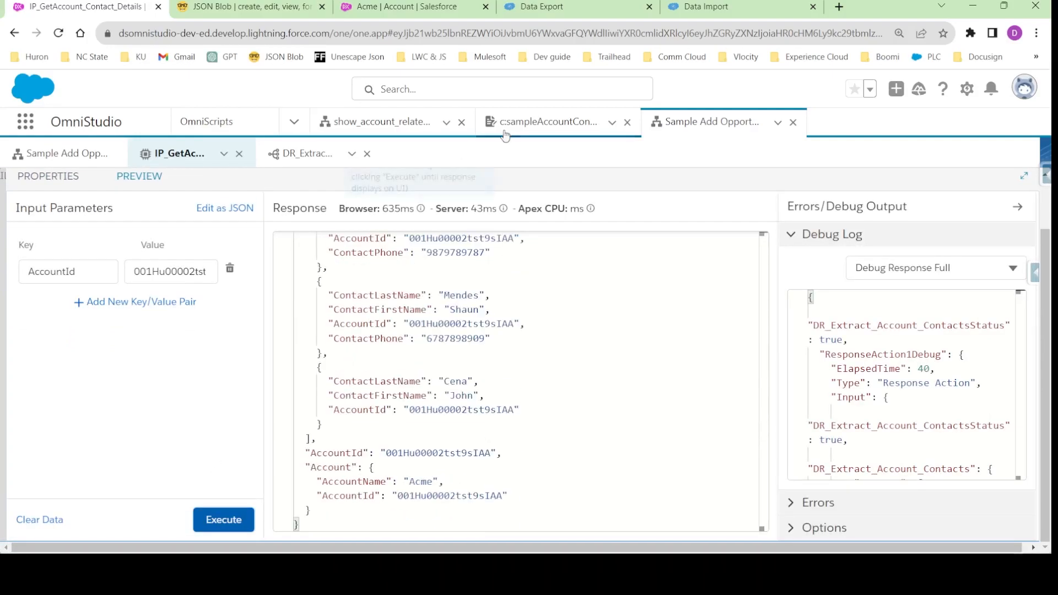
- Compare the contact card layout in the sampleAccountContact OmniScript with the response, and return to the integration procedure preview
{"action": "left_click", "coordinate": [550, 121]}
{"action": "scroll", "coordinate": [463, 406], "scroll_direction": "down", "scroll_amount": 3}
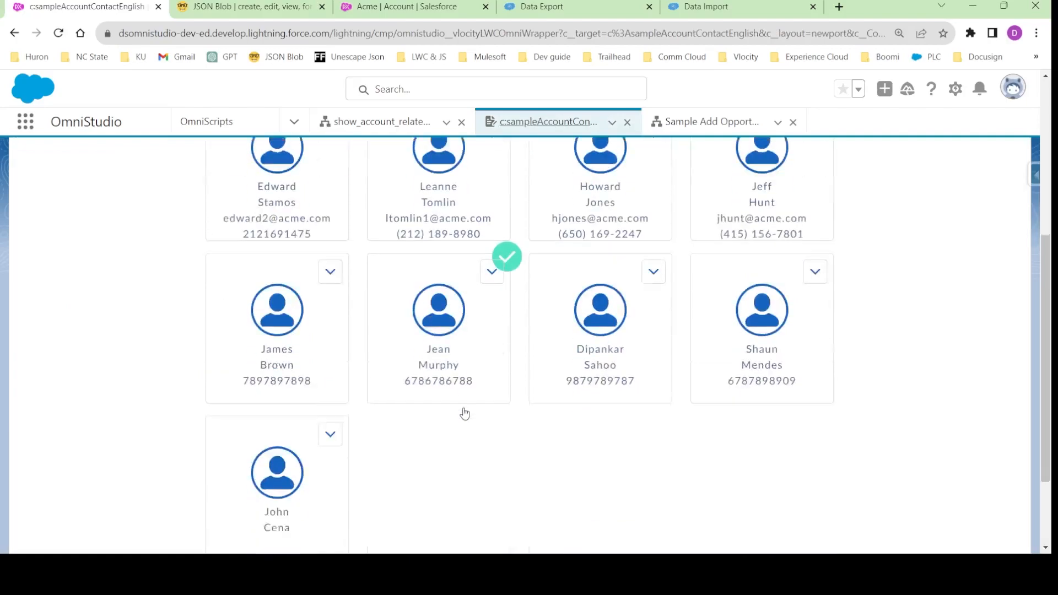
{"action": "scroll", "coordinate": [496, 397], "scroll_direction": "up", "scroll_amount": 3}
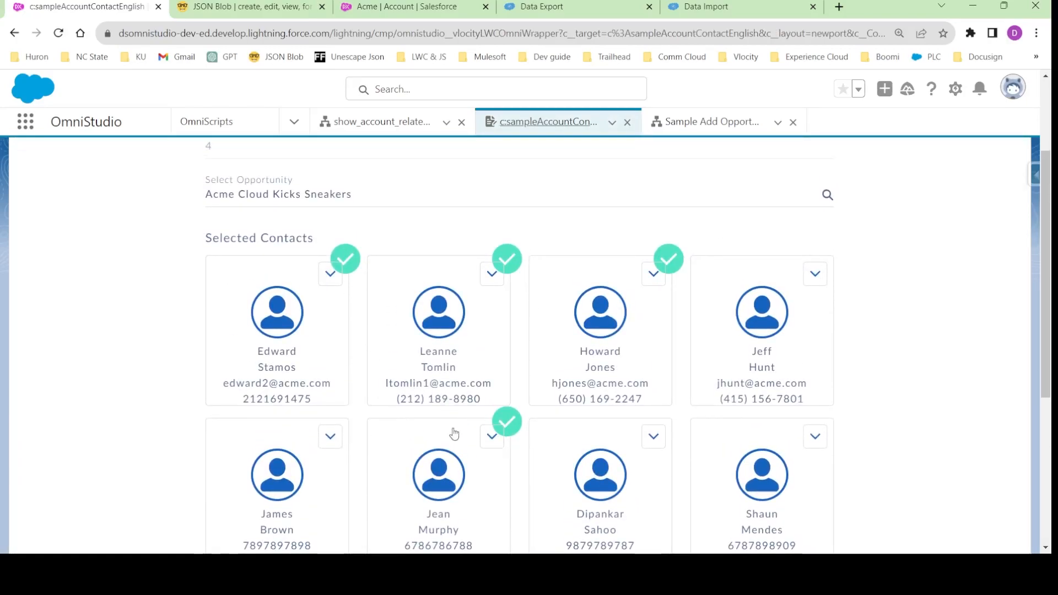
{"action": "scroll", "coordinate": [455, 432], "scroll_direction": "down", "scroll_amount": 2}
{"action": "scroll", "coordinate": [455, 438], "scroll_direction": "up", "scroll_amount": 3}
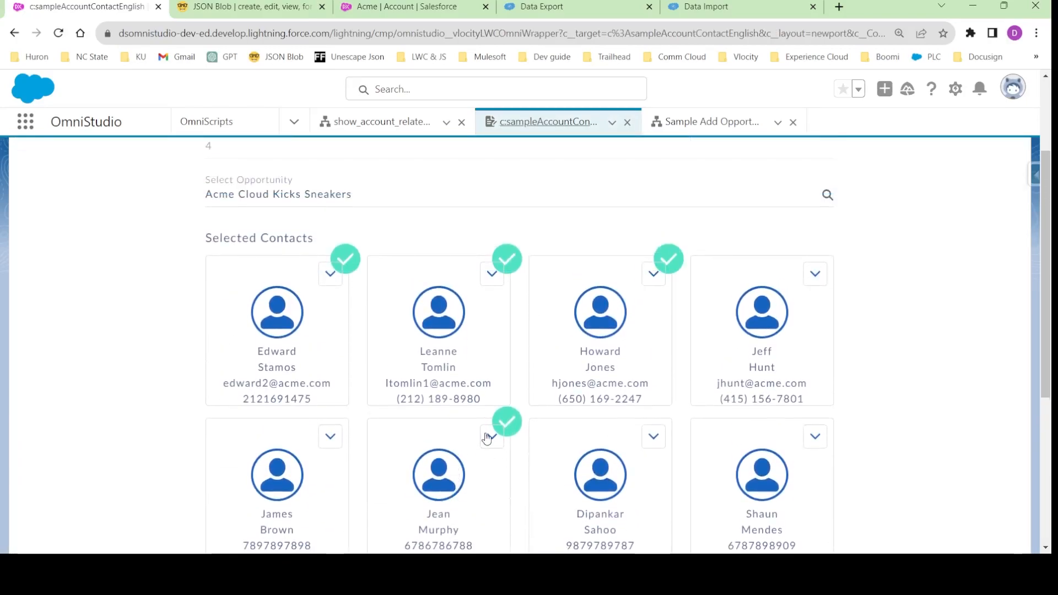
{"action": "left_click", "coordinate": [711, 122]}
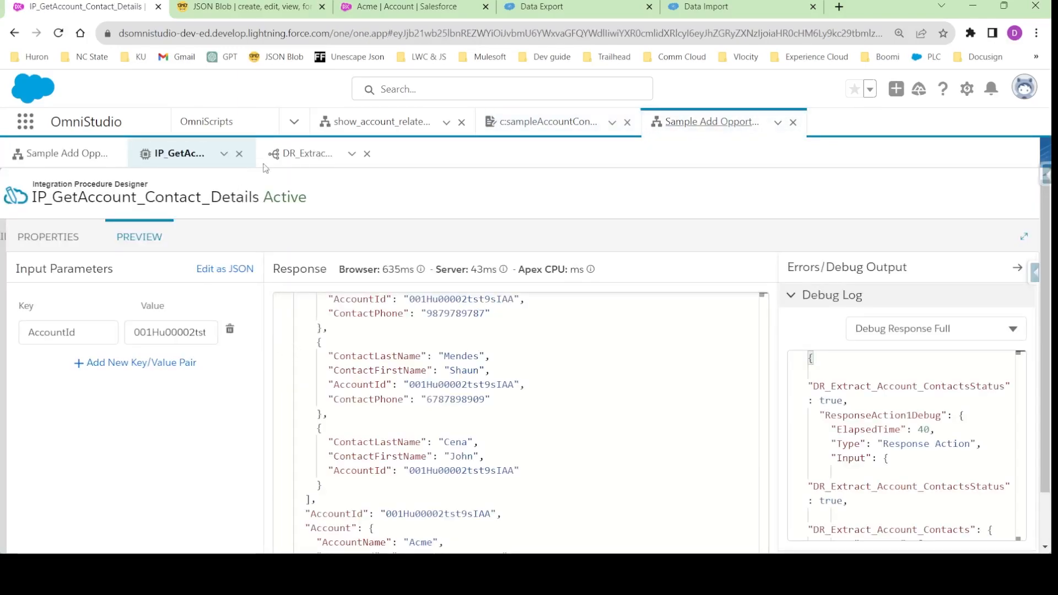